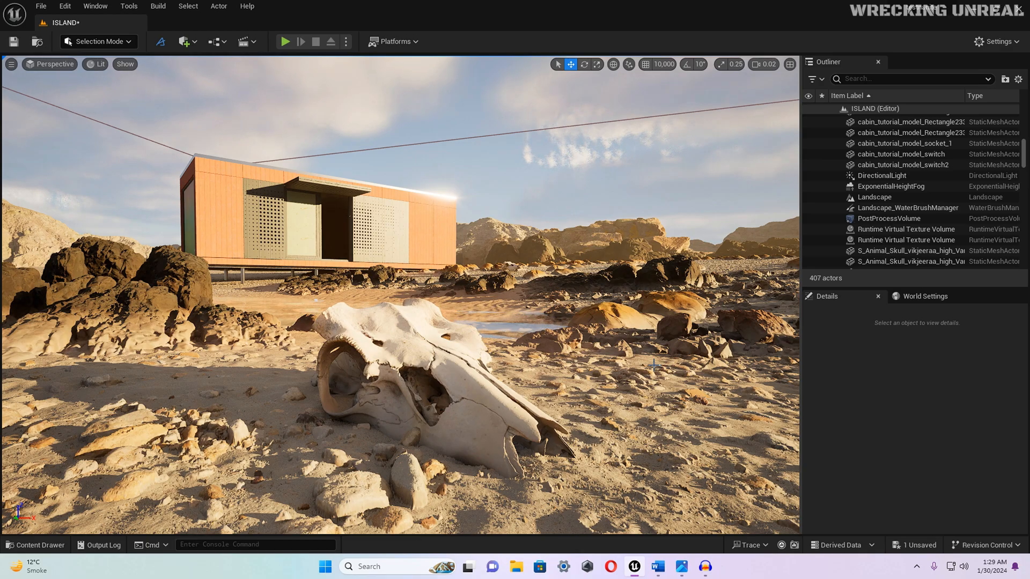
right_drag(644, 346, 510, 313)
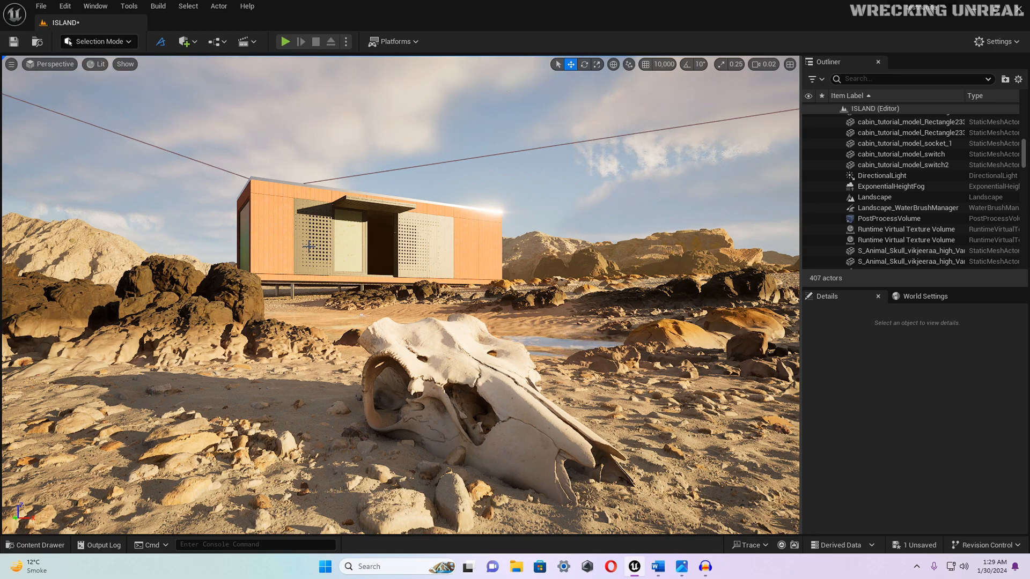
right_click(279, 239)
click(274, 193)
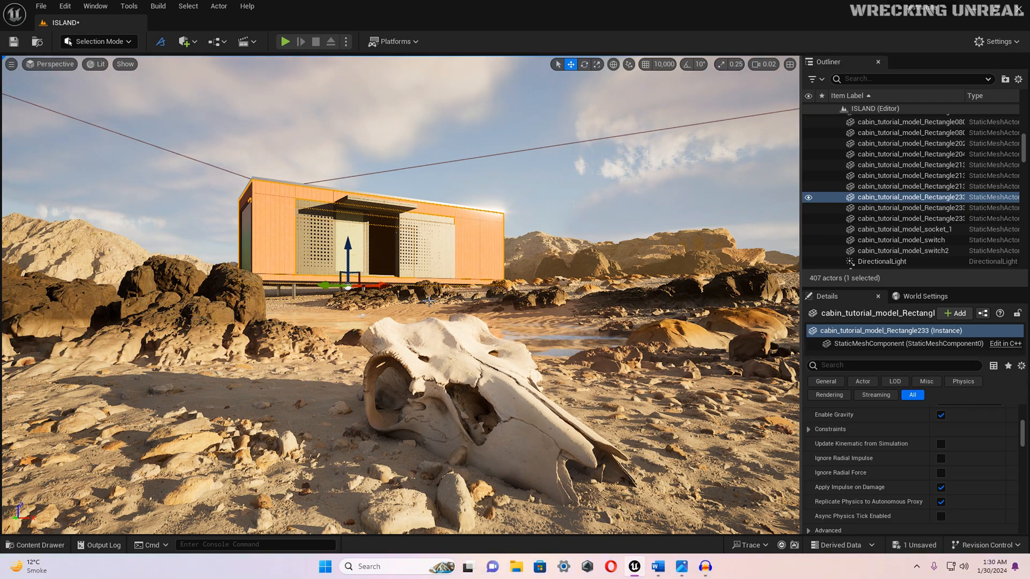
key(d)
right_drag(434, 297, 434, 299)
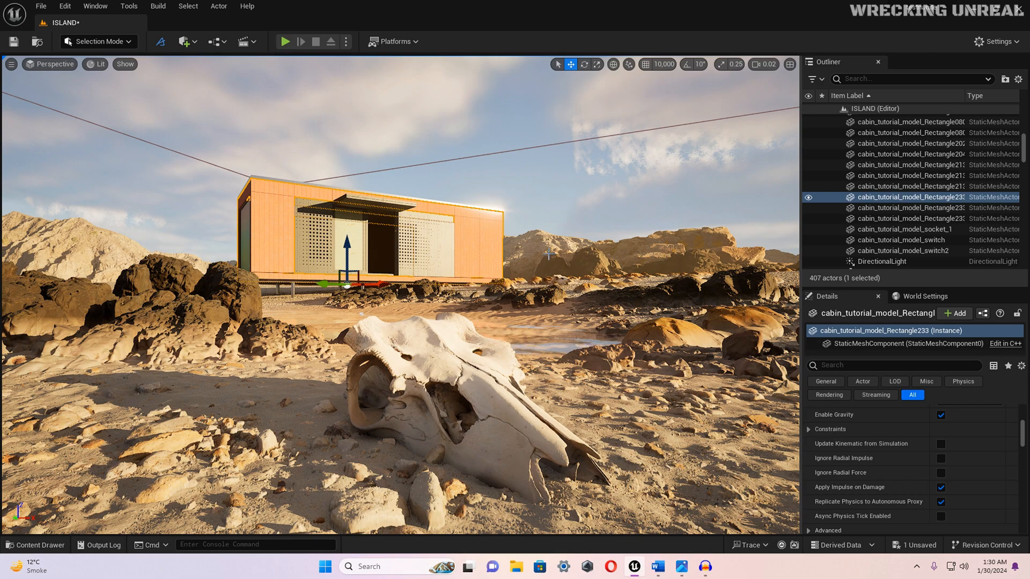
Step: Filter the level's actors by "light" and delete the DirectionalLight and the SkyLight
click(877, 78)
text(light)
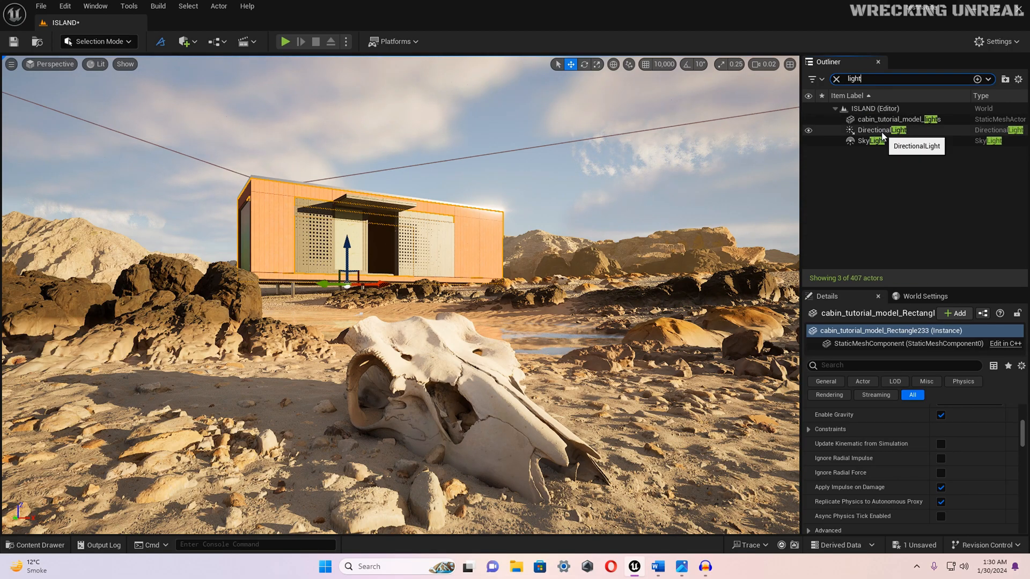
click(882, 130)
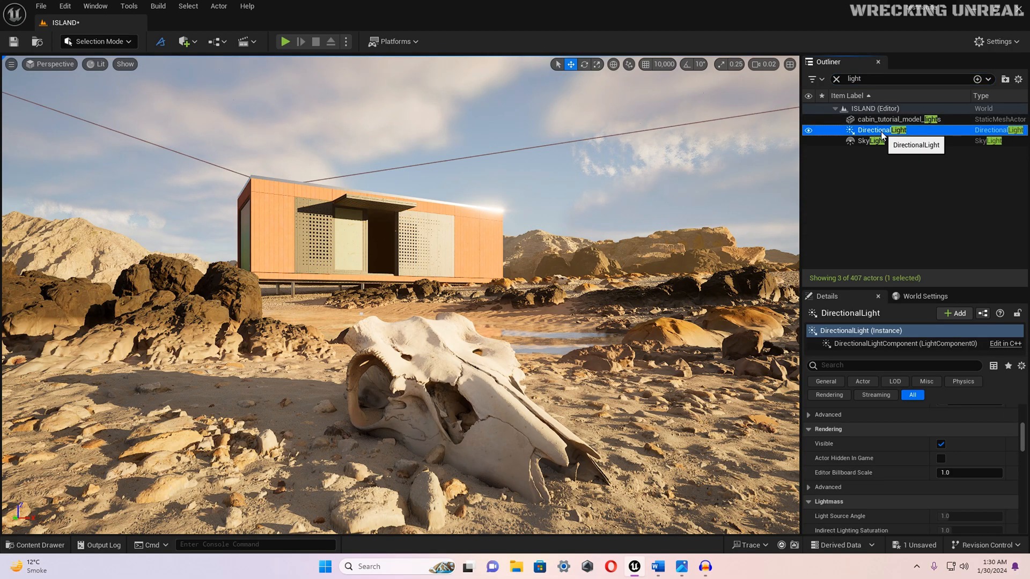
key(Delete)
click(882, 131)
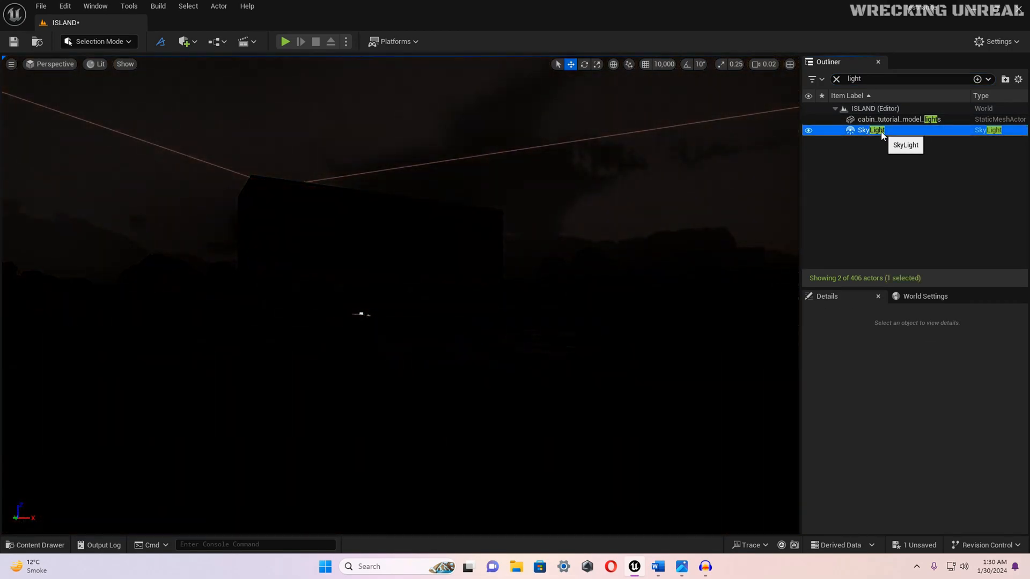
key(Delete)
Step: Filter the level's actors by "sky" and delete the SkyAtmosphere actor
click(855, 78)
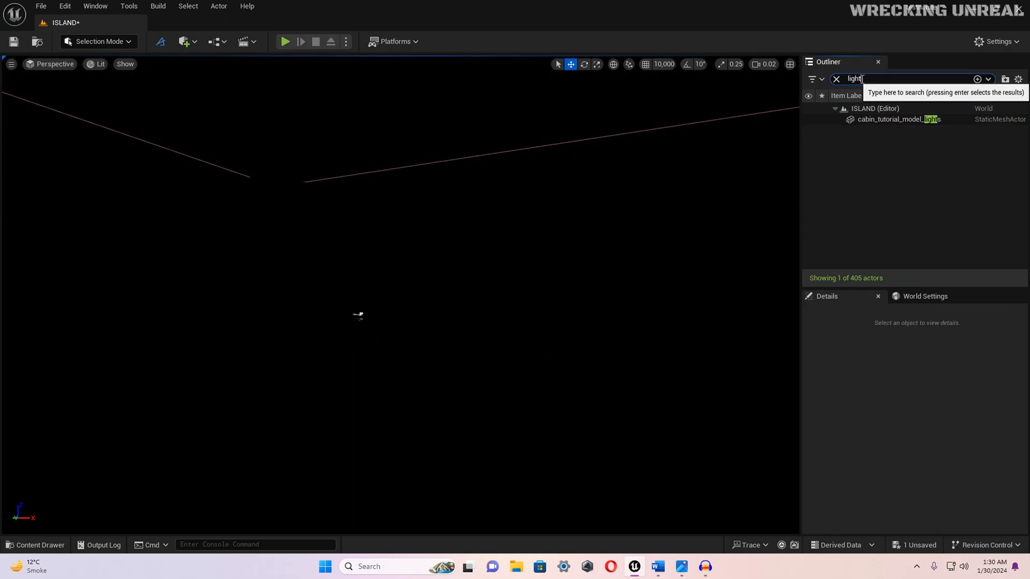
text(sky)
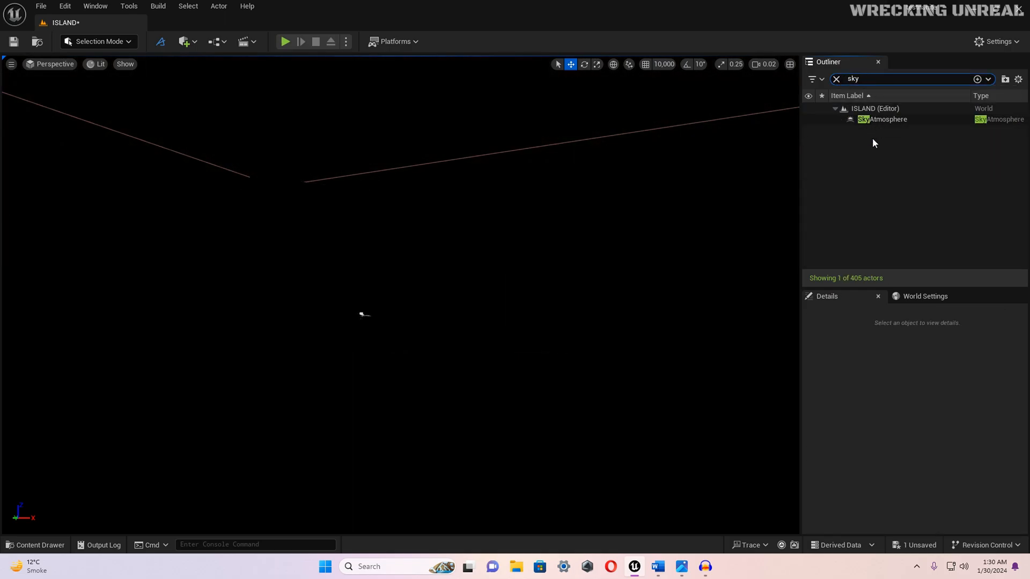
click(874, 121)
key(Delete)
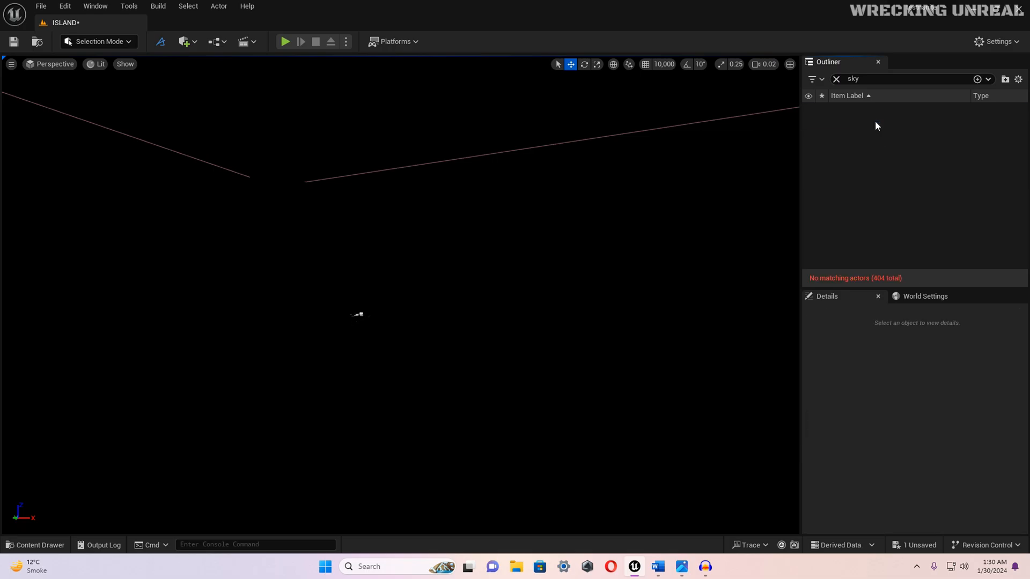
Step: Filter the level's actors by "hei" and delete the ExponentialHeightFog actor
click(842, 79)
text(hei)
click(873, 120)
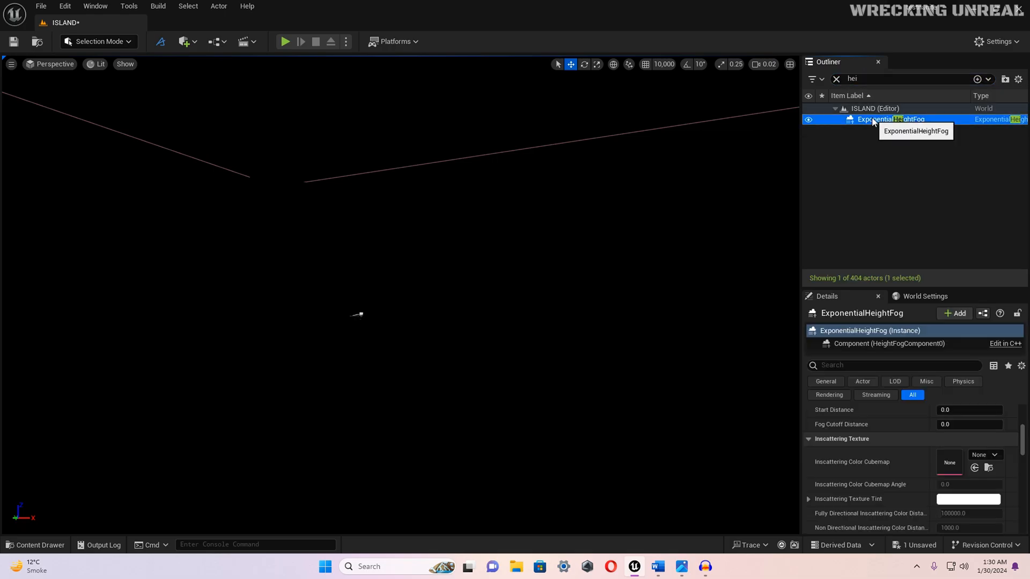
key(Delete)
Step: Clear the actor search filter and delete the VolumetricCloud actor from the full list
click(849, 78)
key(BackSpace)
scroll(1023, 123, down, 5)
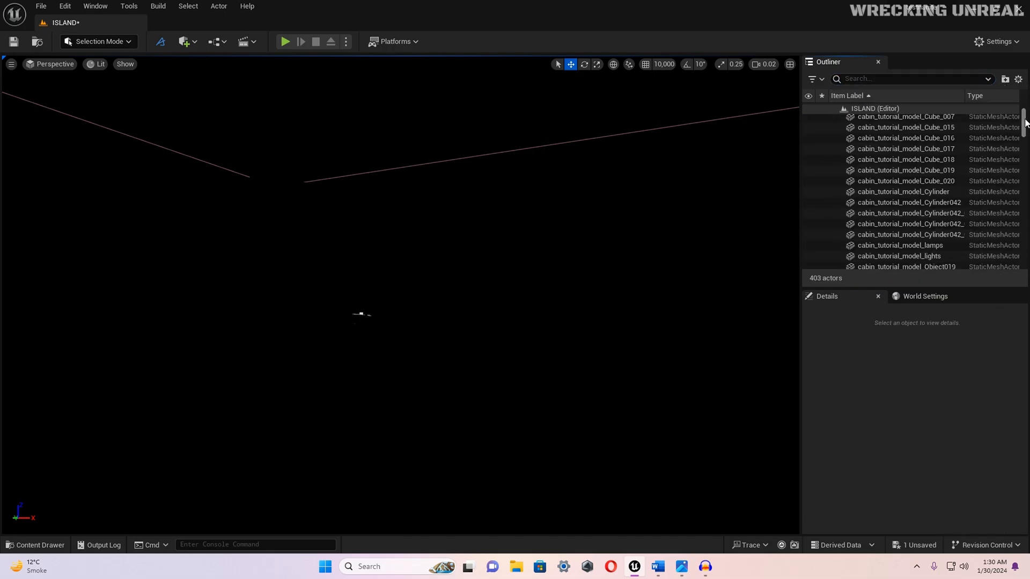
drag(1026, 125, 1029, 256)
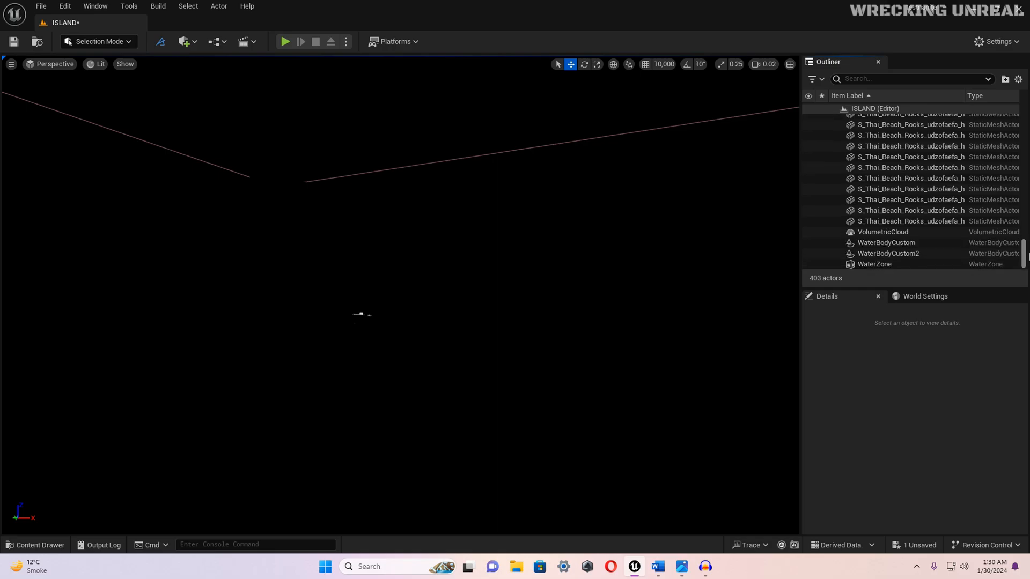
click(936, 232)
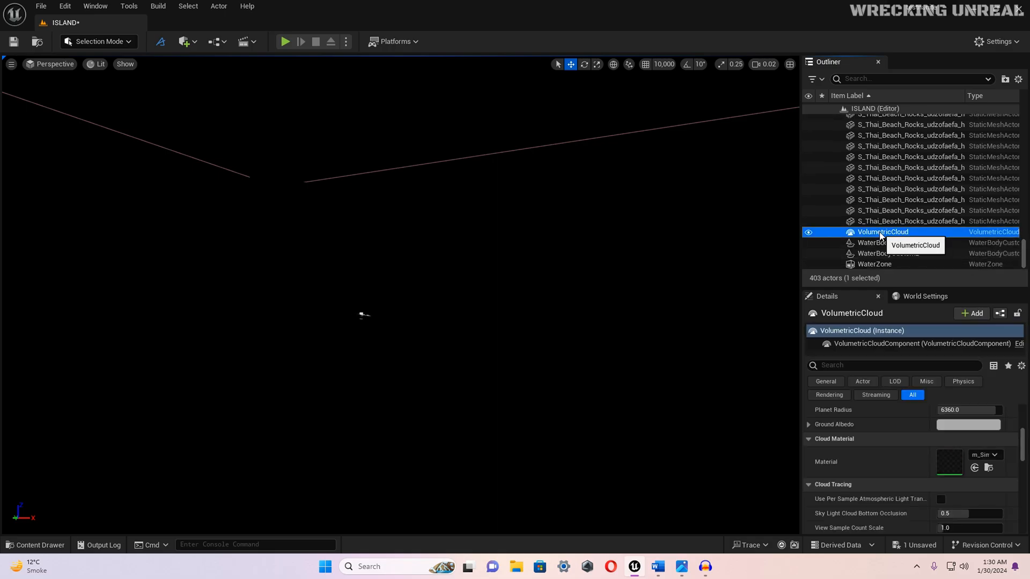
key(Delete)
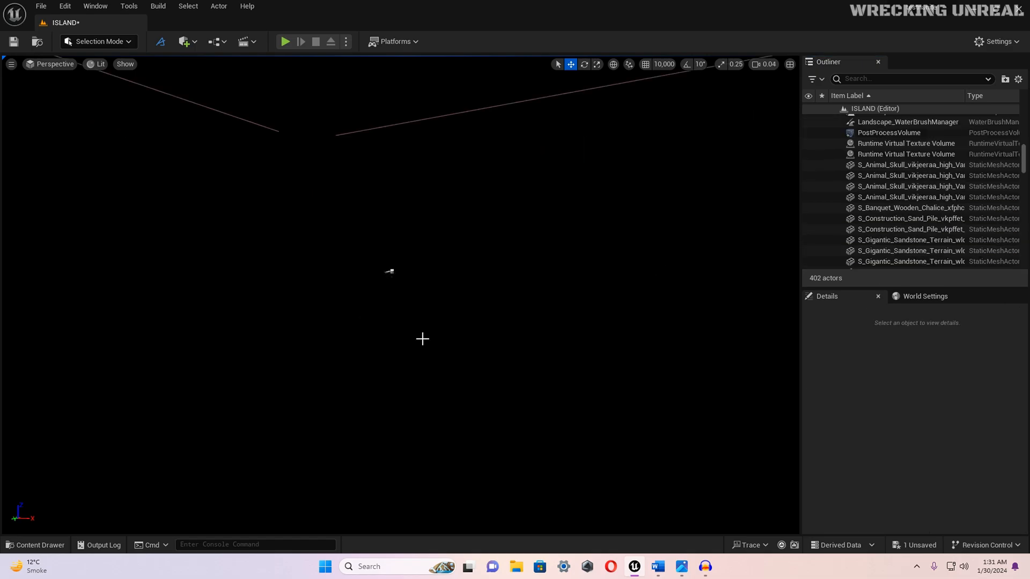
Step: Switch to File Explorer and locate the UltraDynamicSky folder in the Content folder of testnanite FINAL under Unreal Projects on drive E
key(ctrl+space)
drag(170, 449, 156, 500)
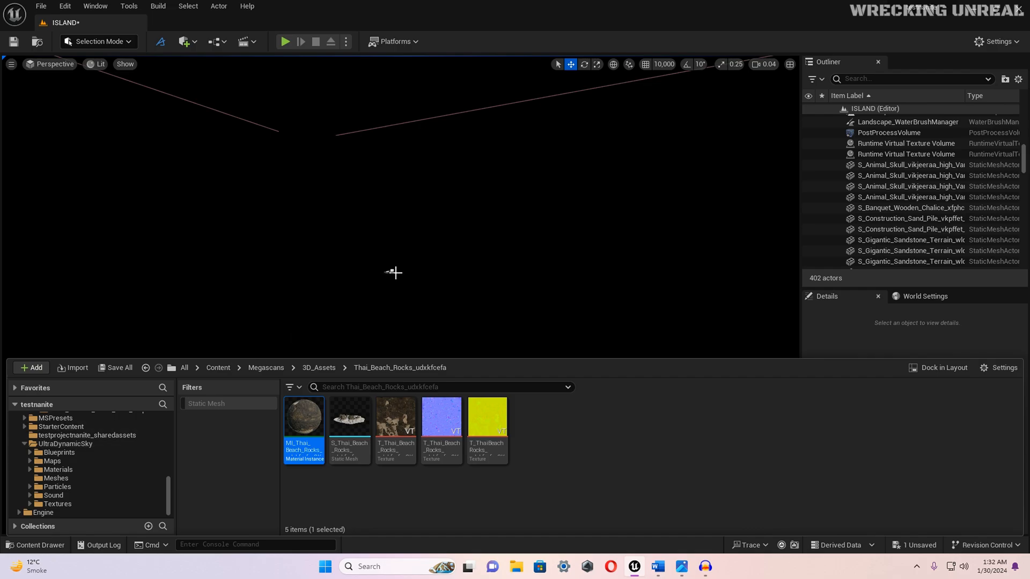
click(968, 5)
double_click(20, 124)
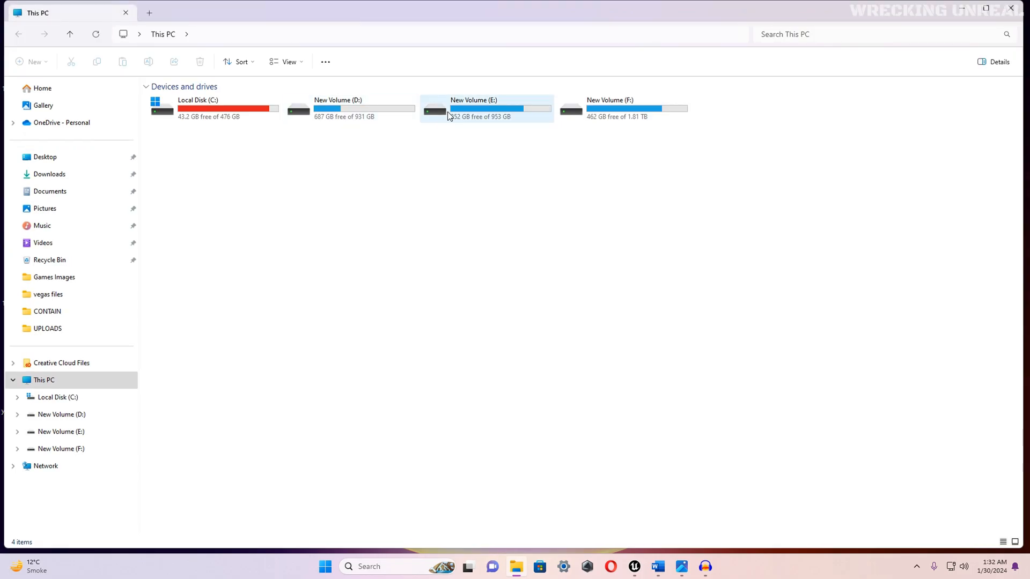
double_click(449, 116)
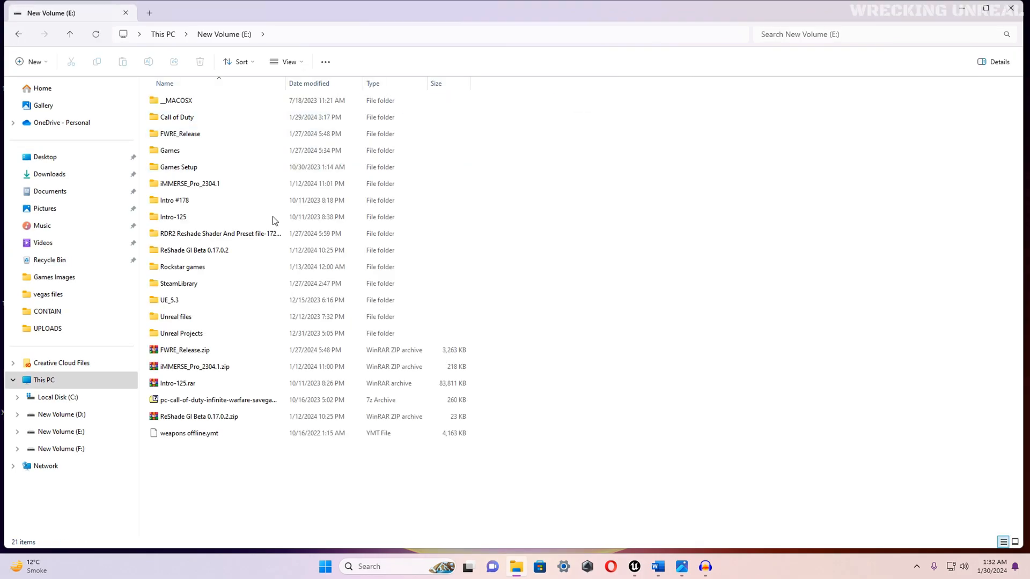
double_click(207, 333)
double_click(205, 165)
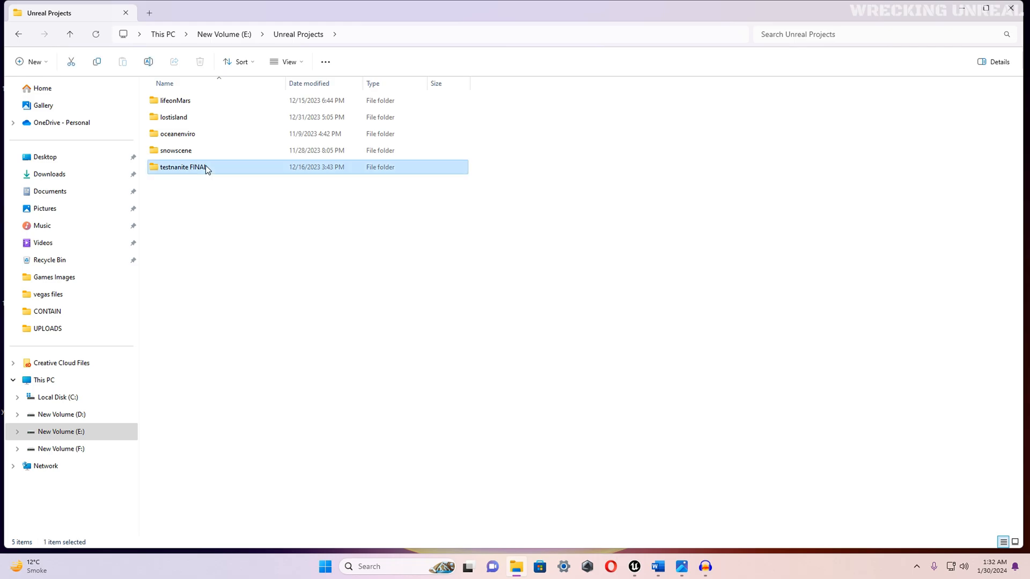
double_click(181, 116)
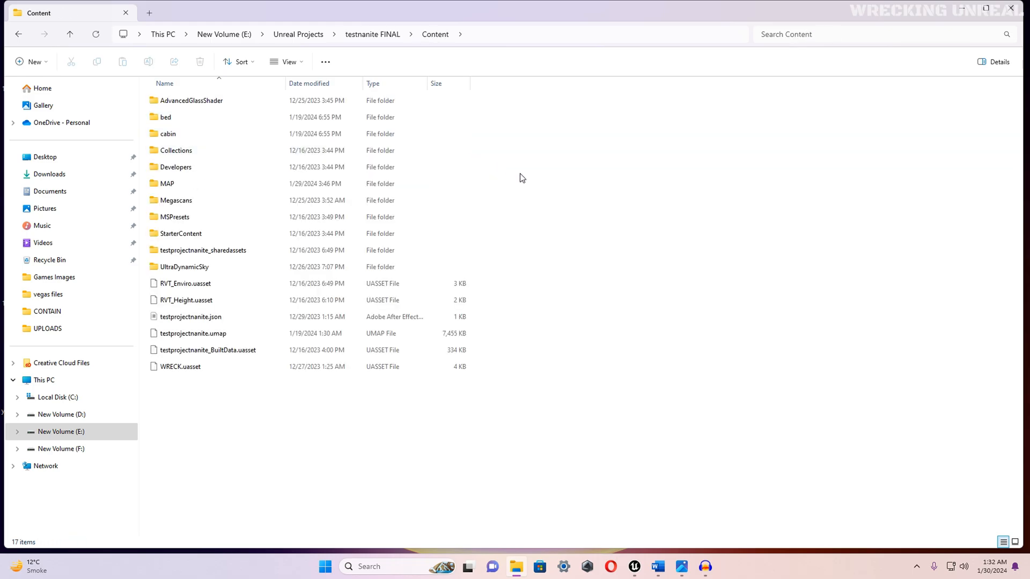
click(180, 273)
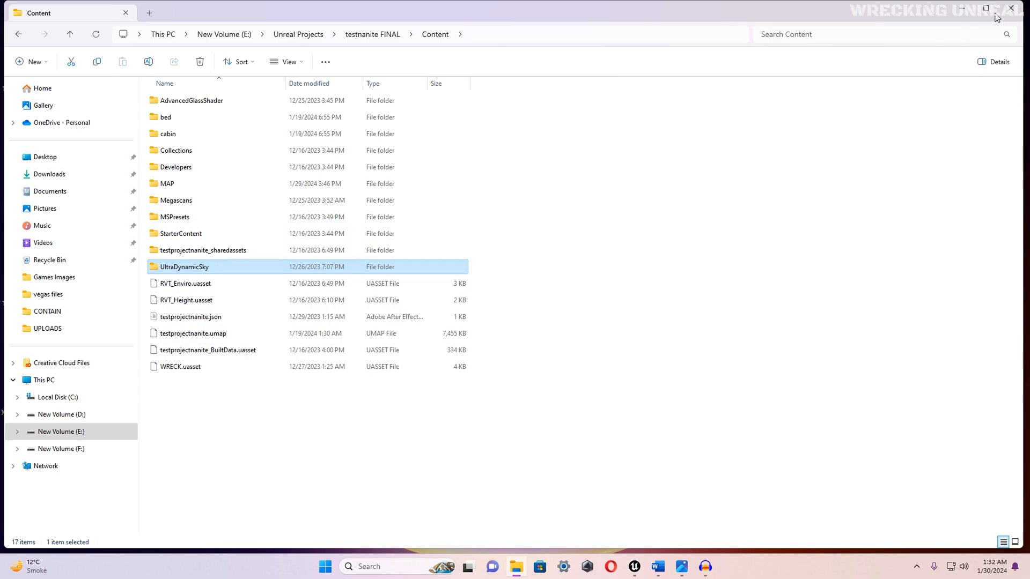
click(1011, 8)
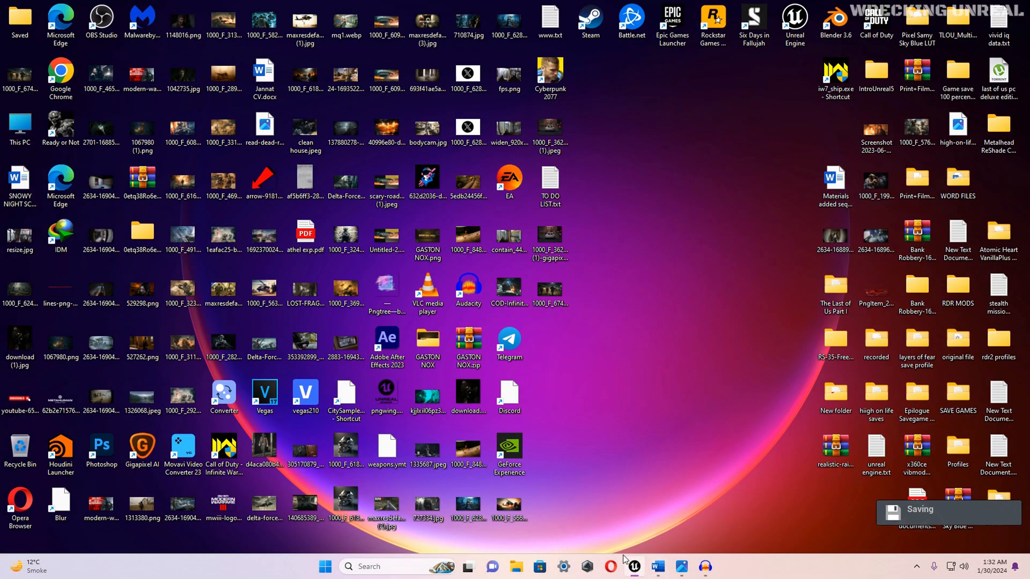
Step: Switch back to Unreal Editor and place the Ultra_Dynamic_Sky blueprint from UltraDynamicSky/Blueprints into the level near the cabin
click(635, 567)
key(ctrl+space)
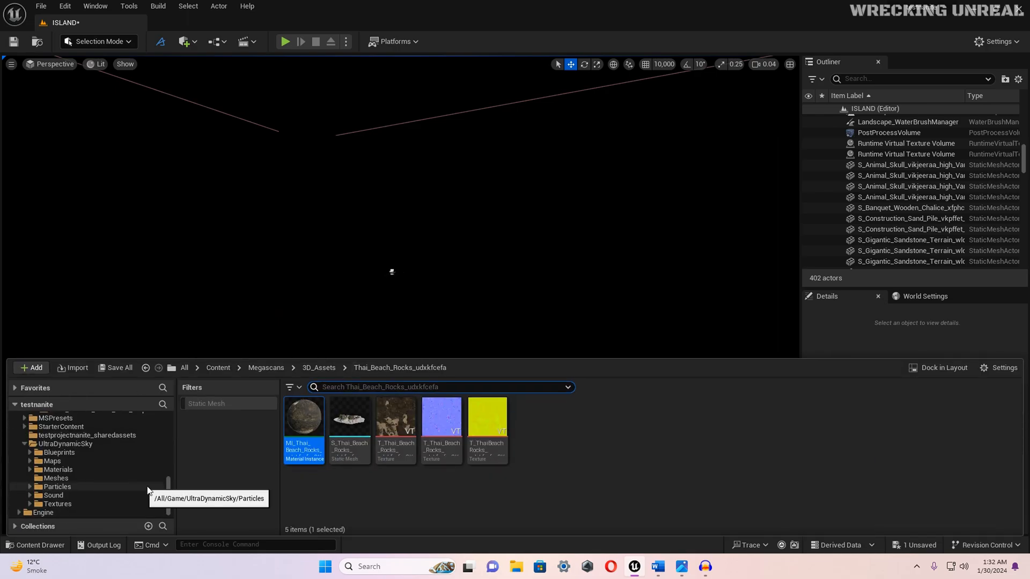
scroll(168, 482, up, 3)
click(108, 489)
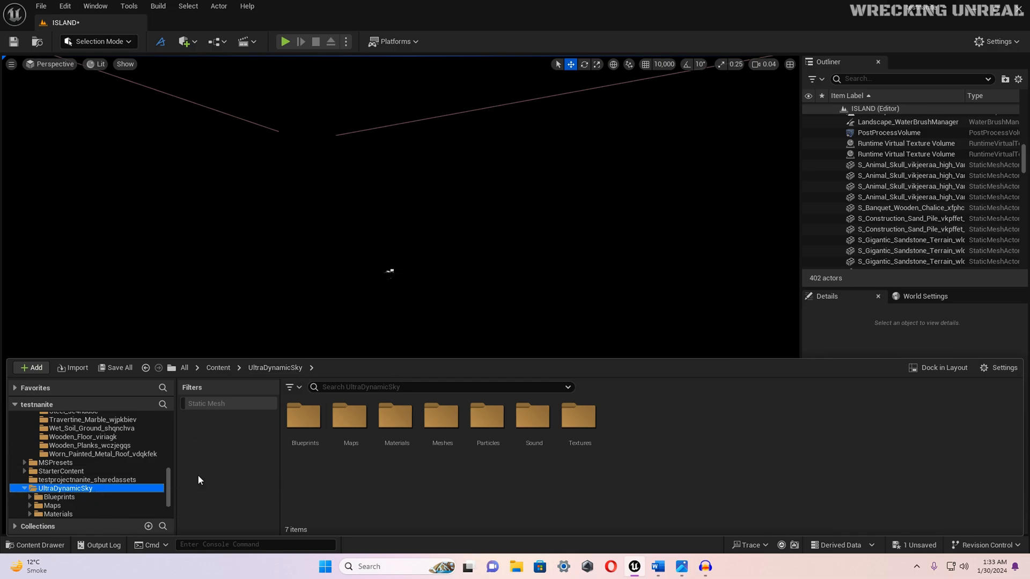
double_click(301, 421)
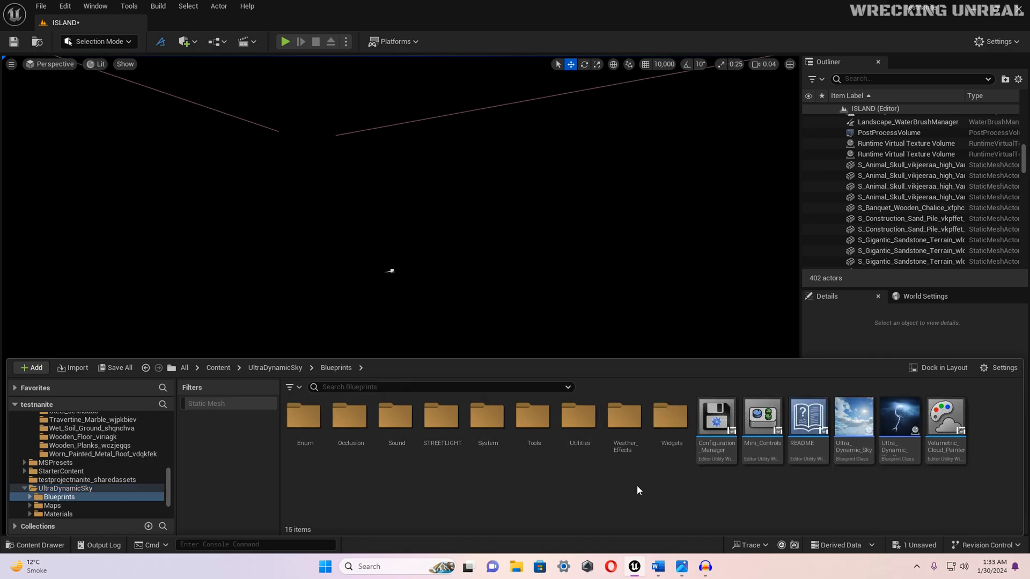
drag(854, 421, 479, 234)
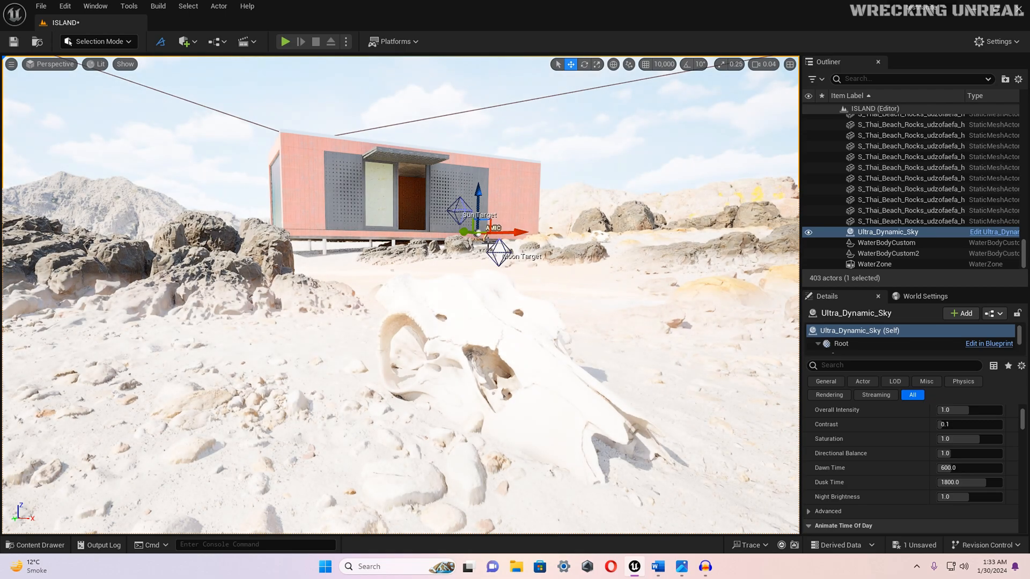
Step: Place the Ultra_Dynamic_Weather blueprint from the same folder into the level near the cabin
key(ctrl+space)
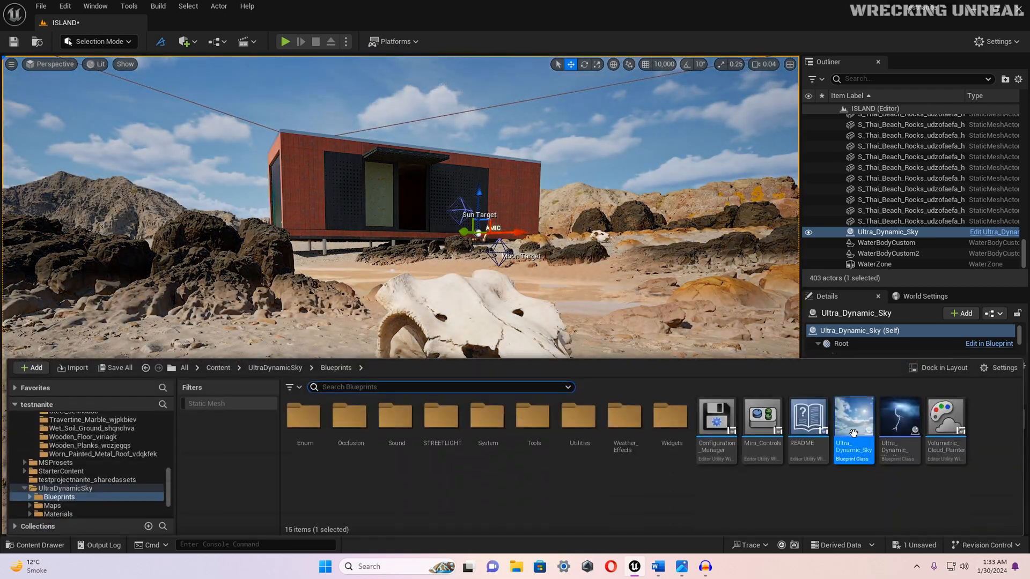
drag(910, 453, 624, 254)
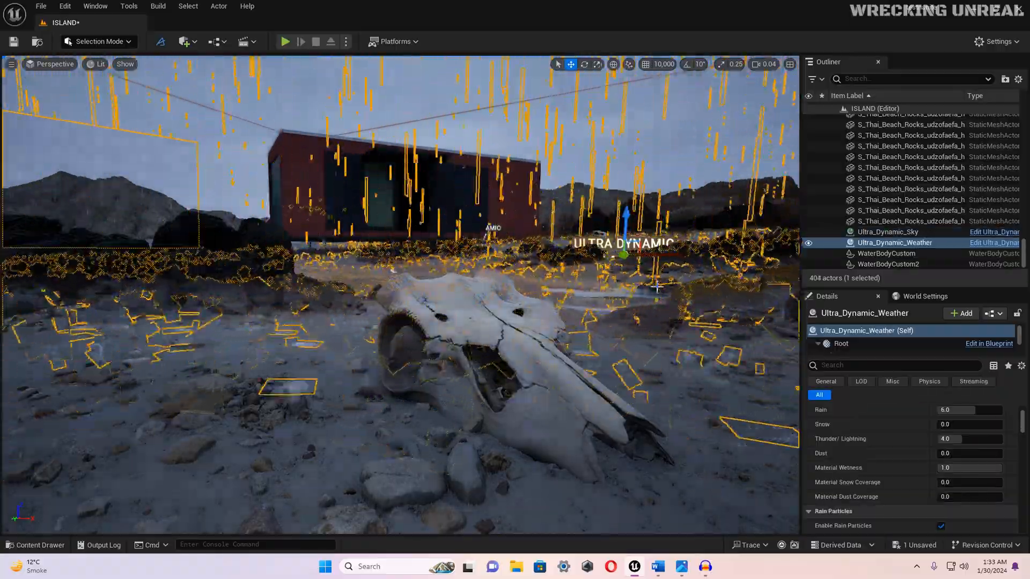
key(ctrl+space)
Step: Select the Ultra_Dynamic_Sky actor in front of the cabin and raise it vertically above the weather actor
right_drag(656, 285, 706, 236)
key(w)
scroll(660, 193, up, 3)
scroll(685, 221, up, 1)
key(s)
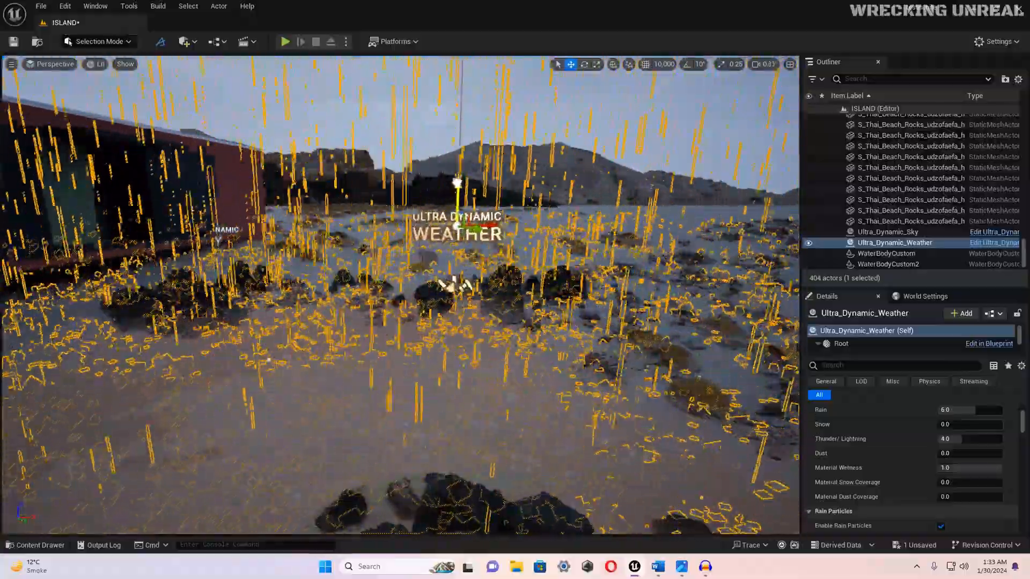
key(d)
right_drag(402, 295, 316, 280)
key(w)
right_drag(343, 236, 430, 272)
key(a)
click(492, 261)
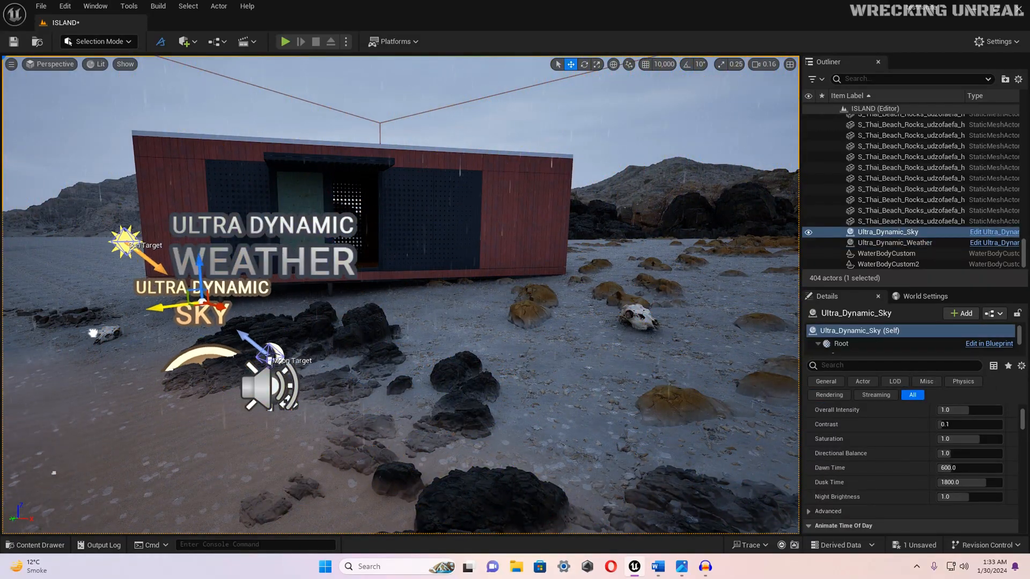
drag(186, 223, 173, 114)
Step: Select the Ultra_Dynamic_Weather actor and set its Weather preset to Clear_Skies
right_drag(261, 151, 290, 144)
key(s)
key(a)
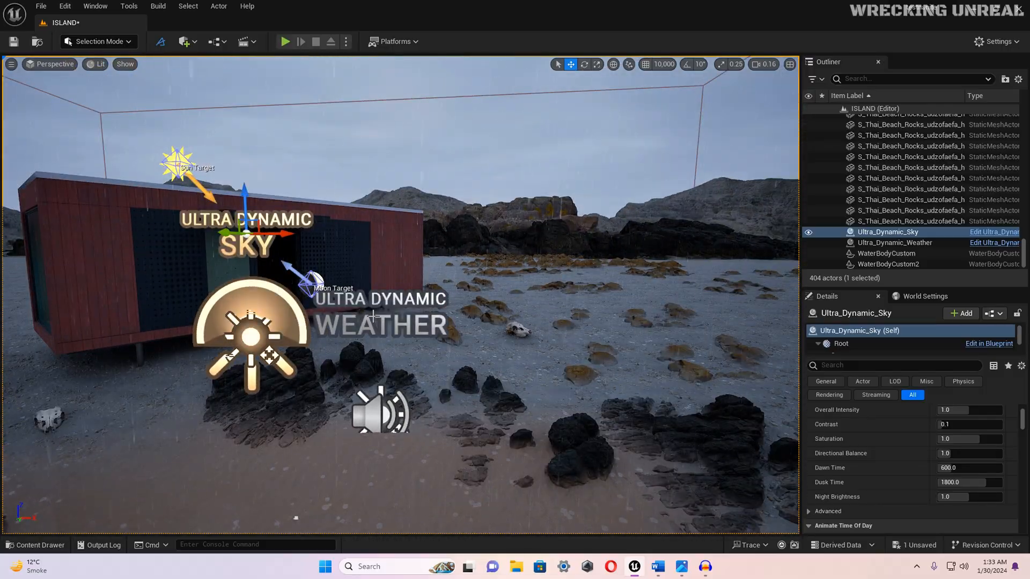
click(374, 319)
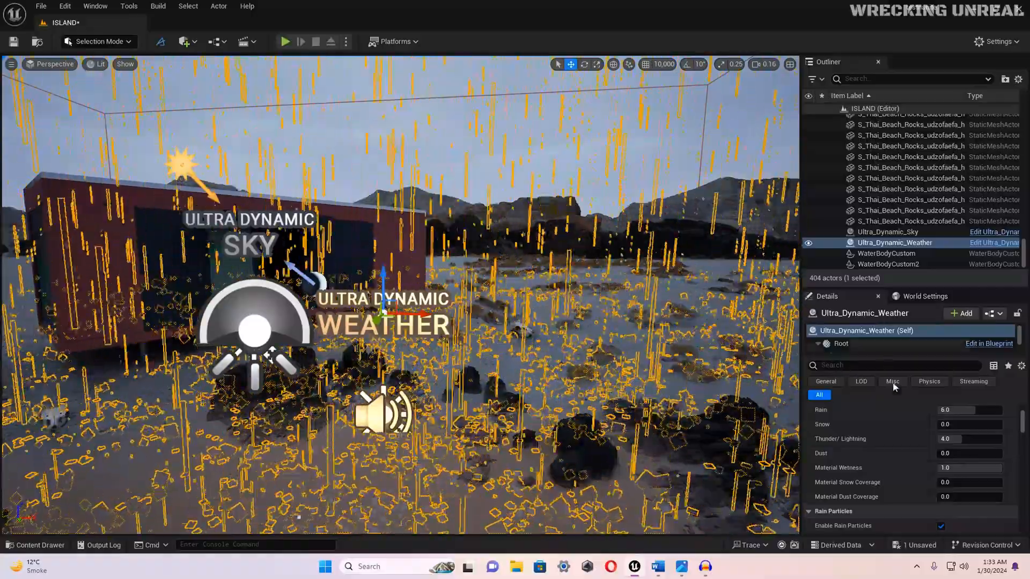
scroll(918, 429, up, 5)
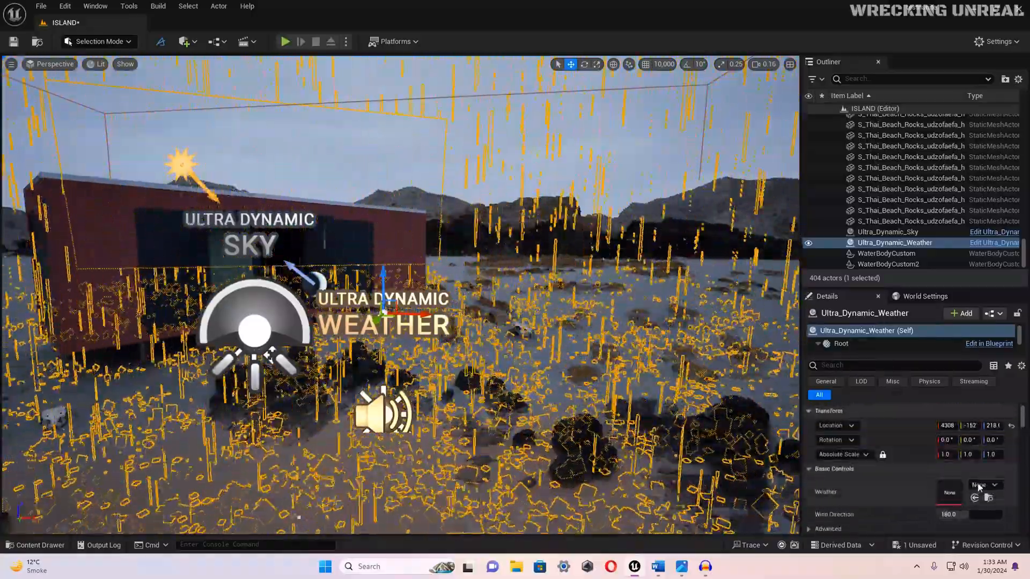
click(980, 485)
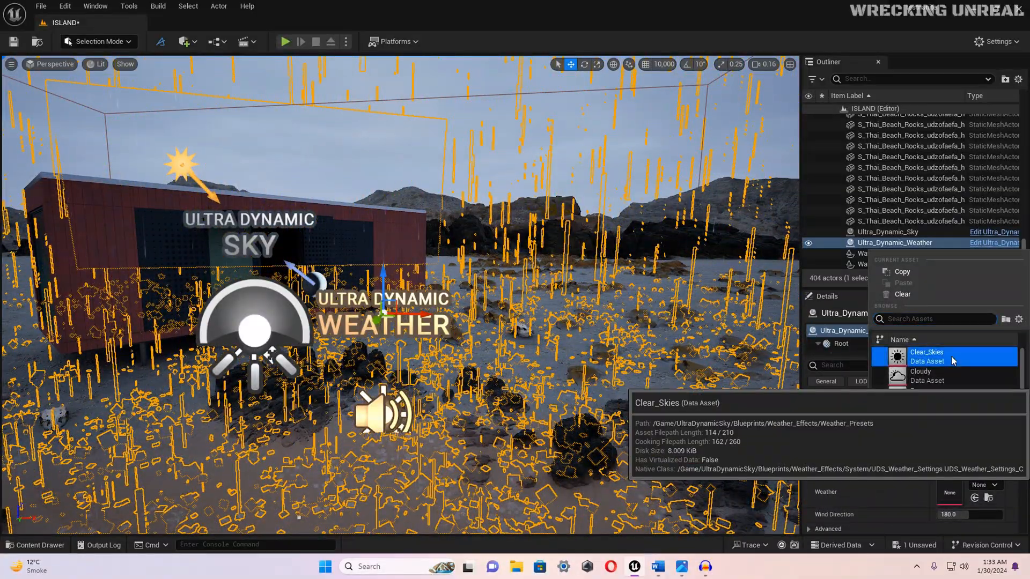
click(927, 356)
Step: Select the Ultra_Dynamic_Sky actor, give its properties more room and keep Sky Mode on Volumetric Clouds
right_drag(572, 382, 563, 378)
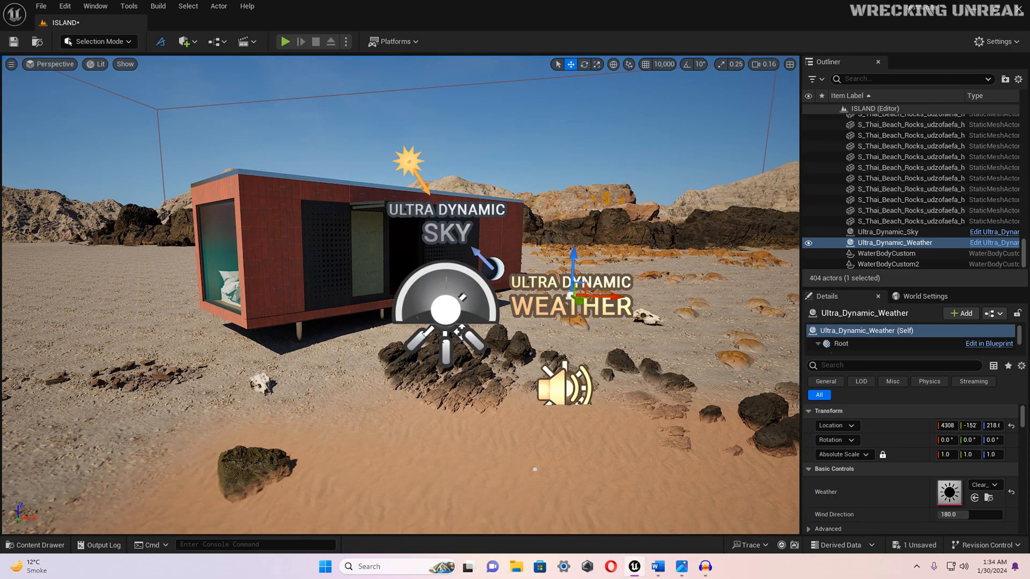
click(446, 281)
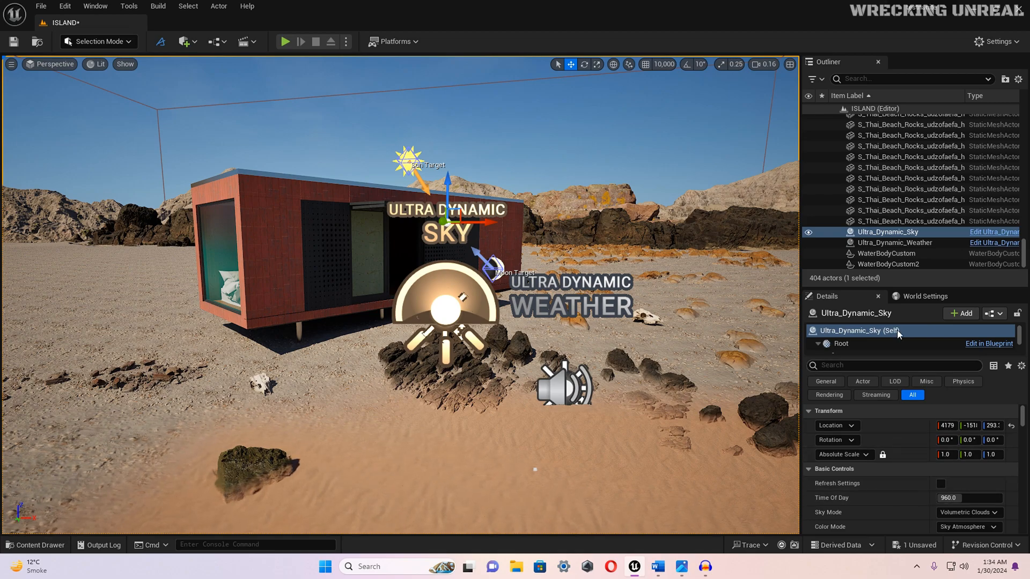
drag(915, 288, 916, 204)
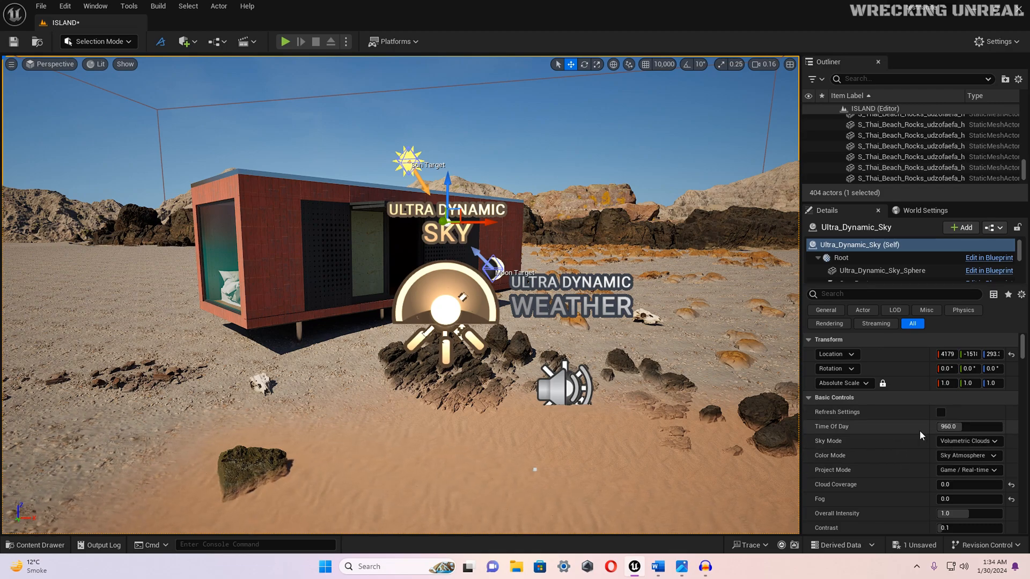
key(Return)
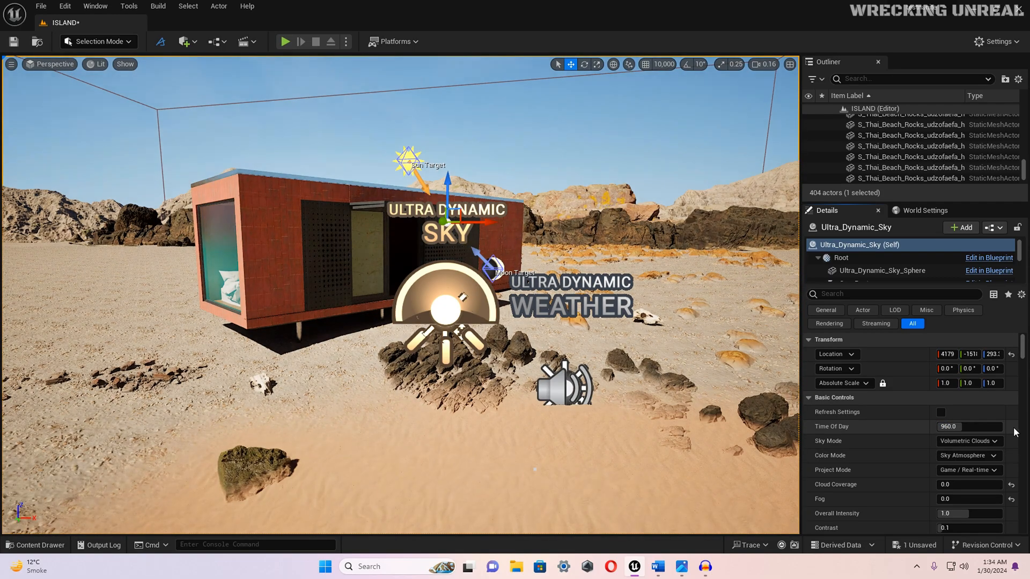
click(967, 441)
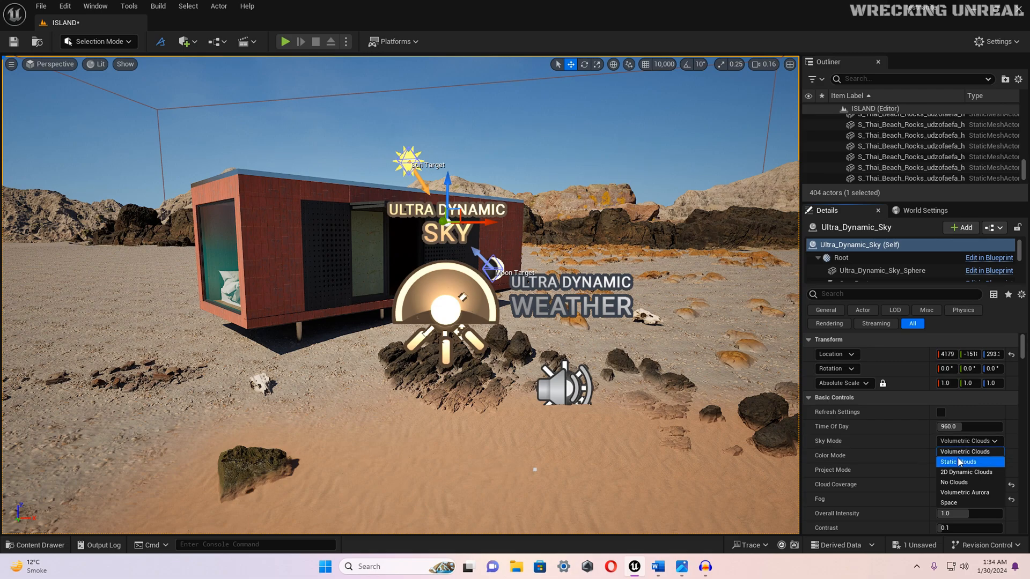
click(959, 453)
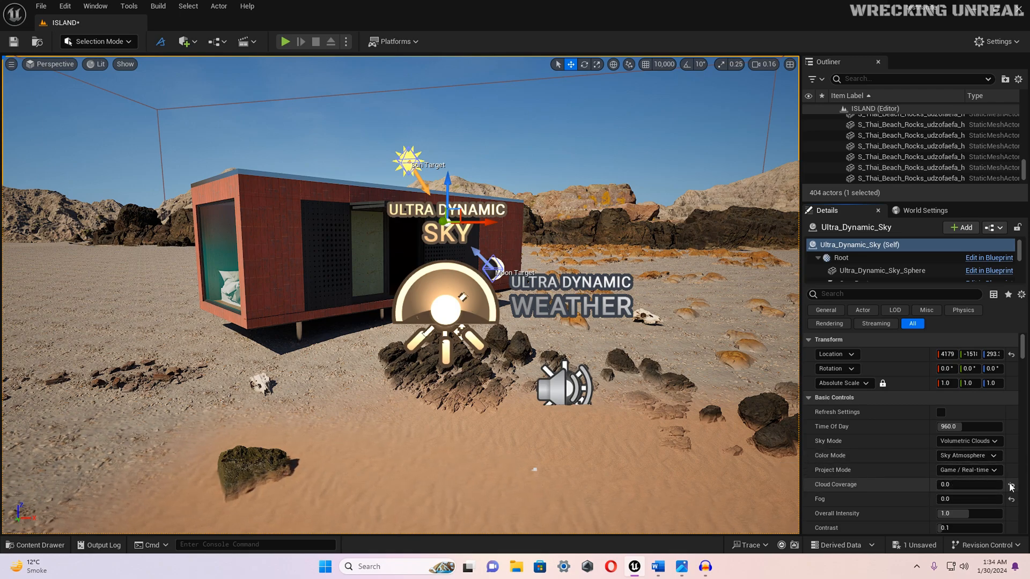
Step: Try a Cloud Coverage of about 2.98 for the sky and bring it back to 1.14
scroll(927, 481, down, 1)
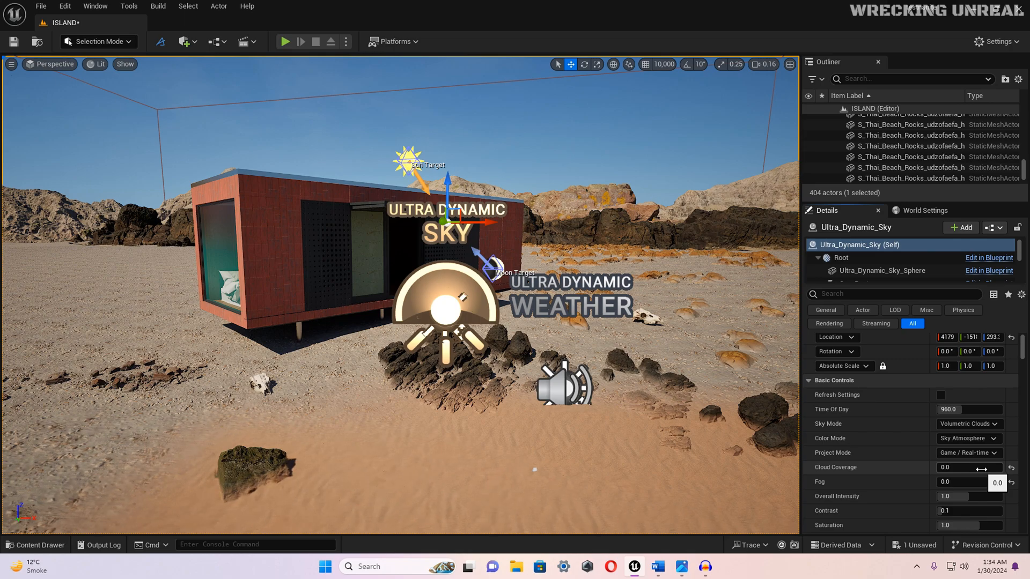
click(1012, 468)
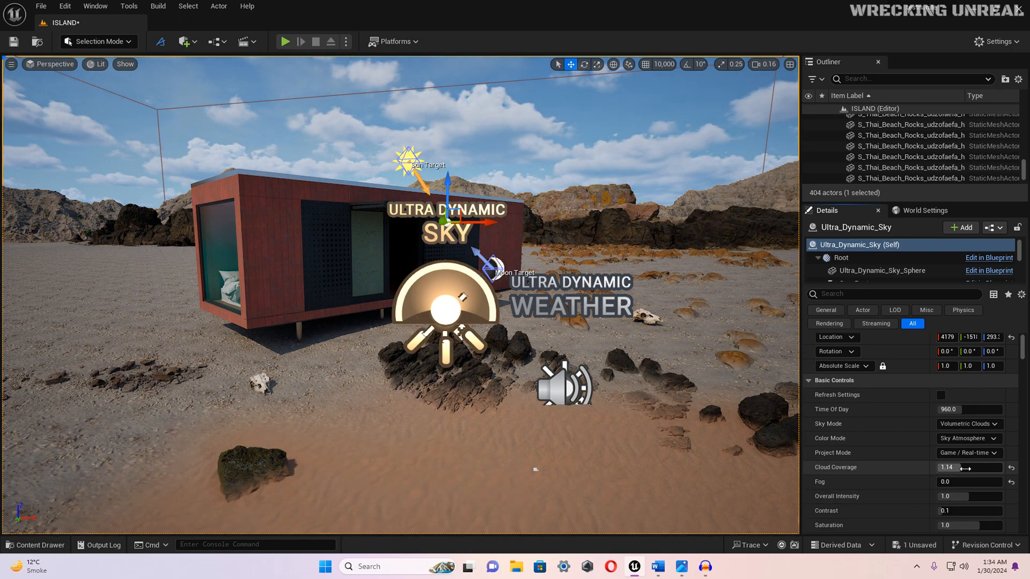
drag(970, 473, 990, 469)
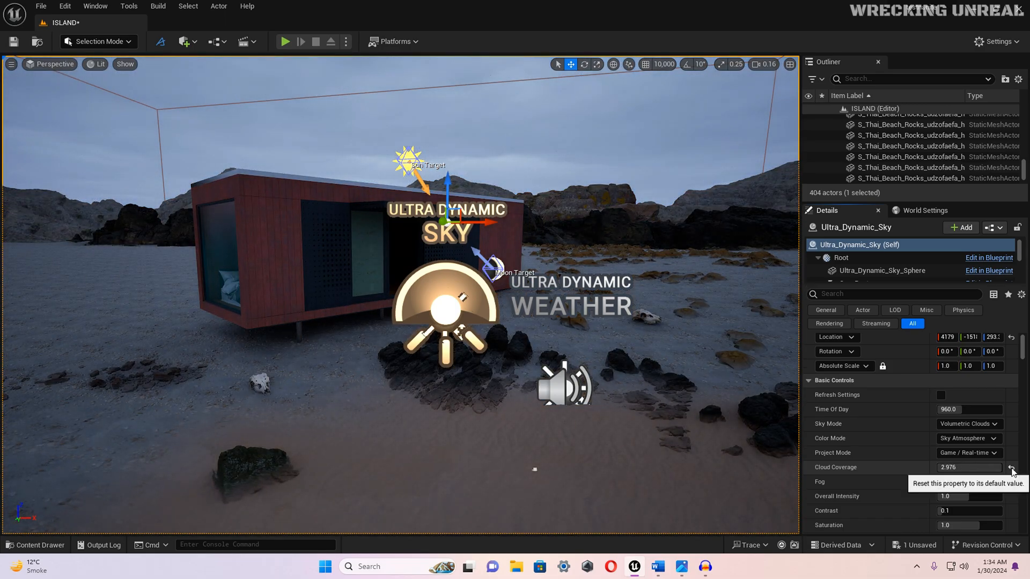
click(1012, 468)
click(1012, 470)
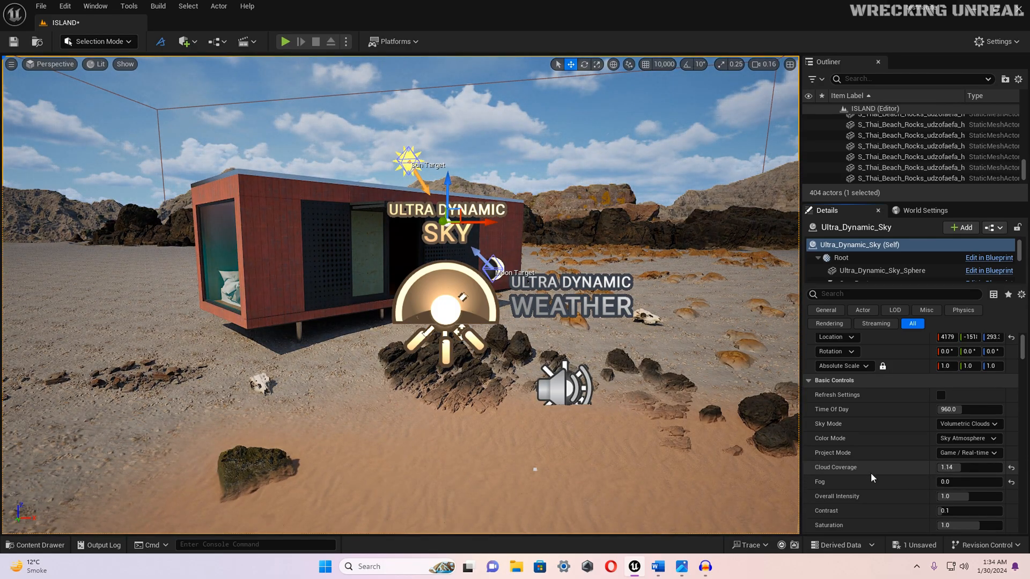
Step: Raise the sky's Fog to 10 and reset it to its default of 1.0
scroll(864, 469, down, 1)
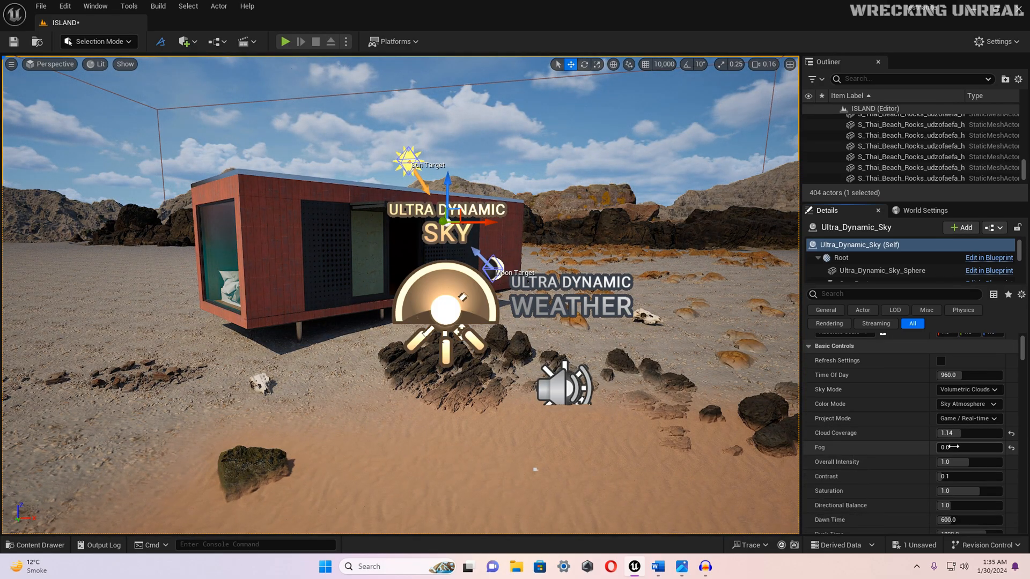
drag(946, 447, 966, 450)
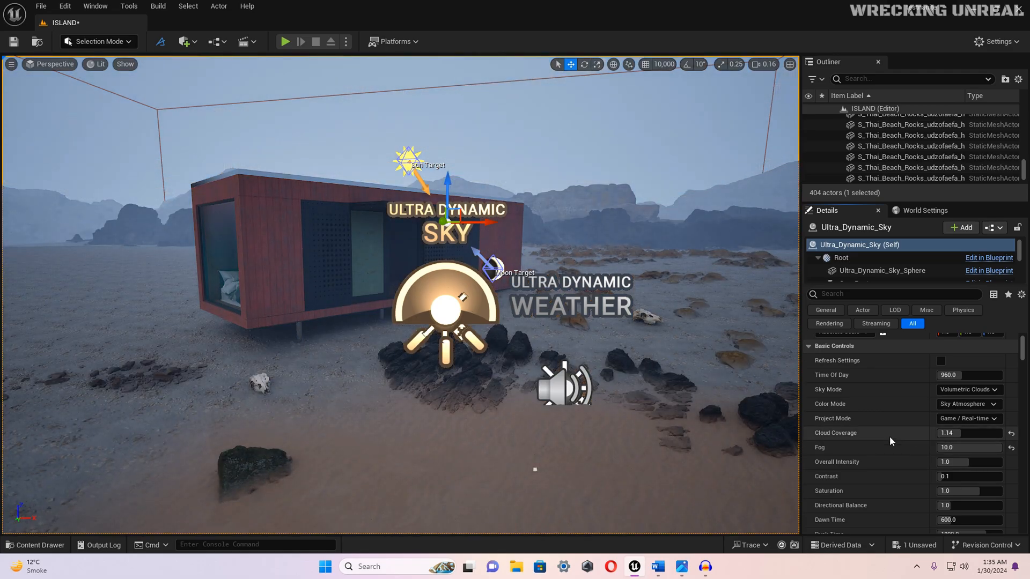
click(1012, 449)
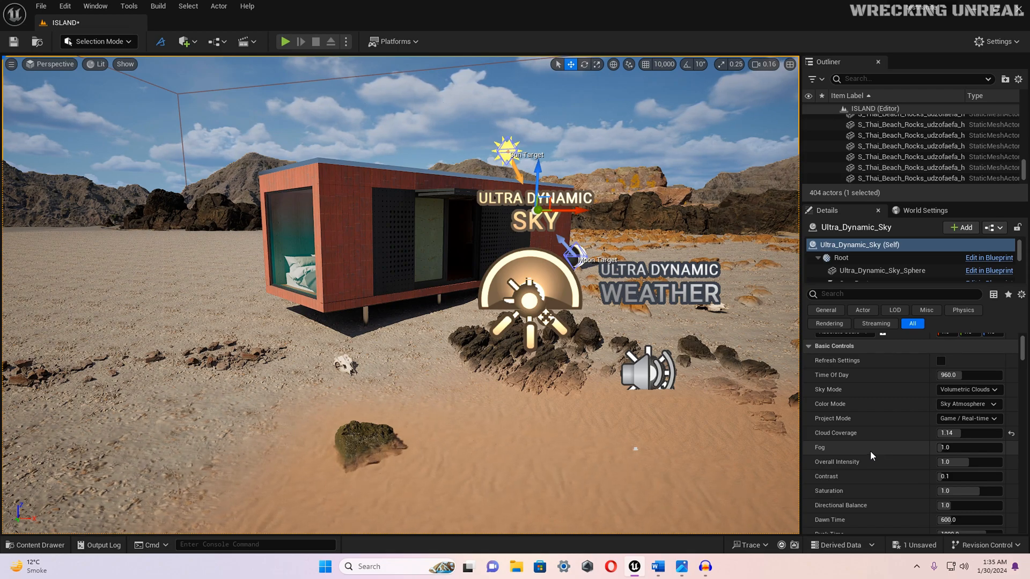
Step: Examine the sky's other settings, including Animate Time Of Day, 2D Dynamic Clouds, Cloud Shadows, Cloud Wisps and Simulation
scroll(871, 449, down, 1)
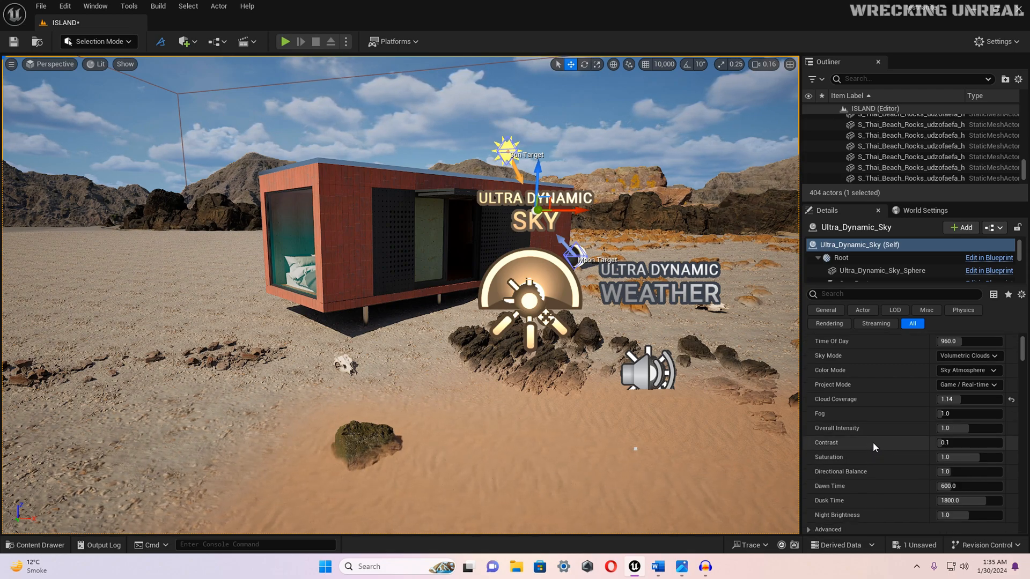
scroll(876, 431, down, 4)
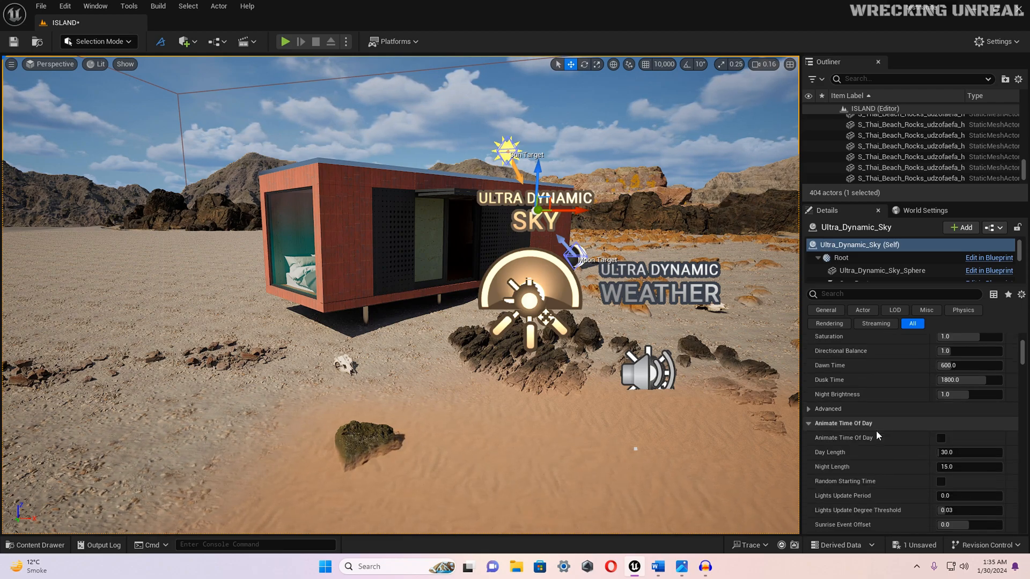
scroll(874, 427, down, 3)
scroll(890, 433, down, 8)
scroll(875, 420, down, 10)
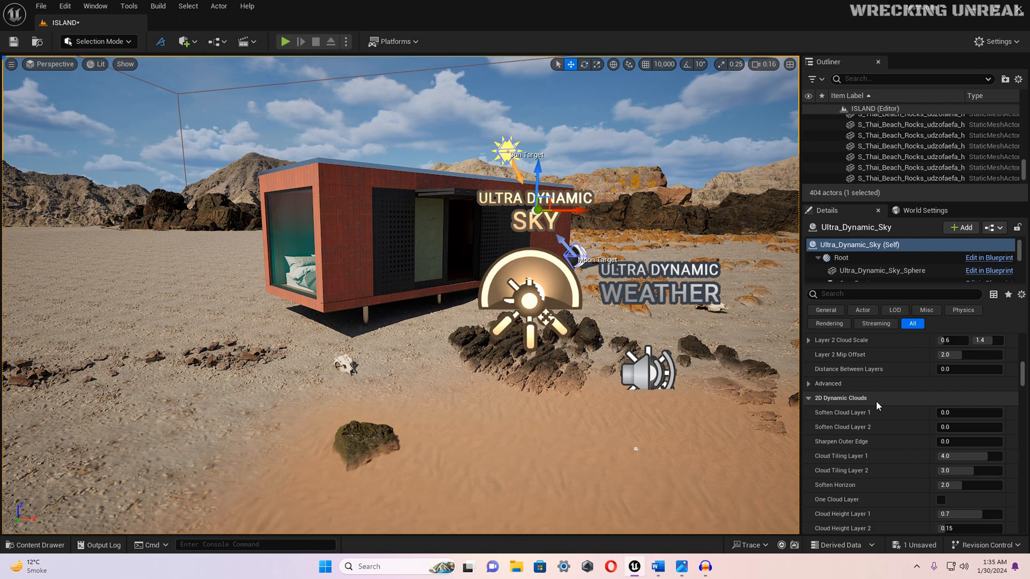
scroll(877, 402, down, 6)
scroll(875, 410, down, 8)
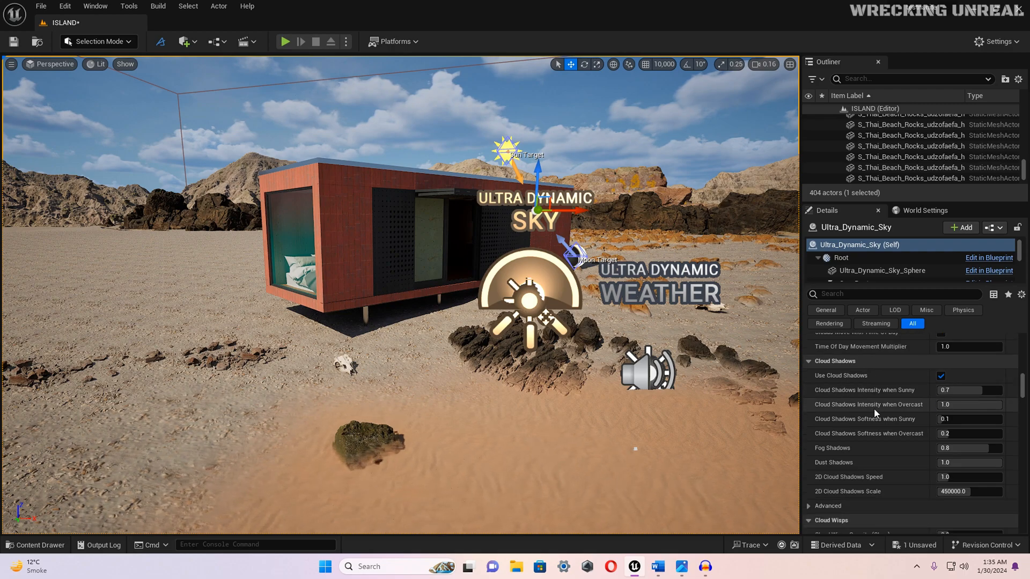
scroll(874, 408, down, 1)
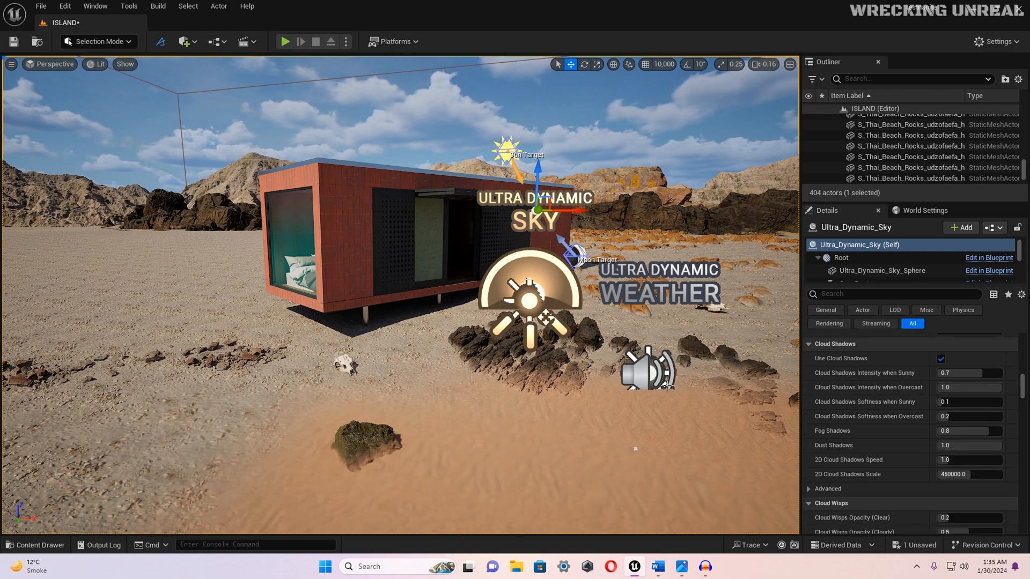
scroll(862, 414, down, 10)
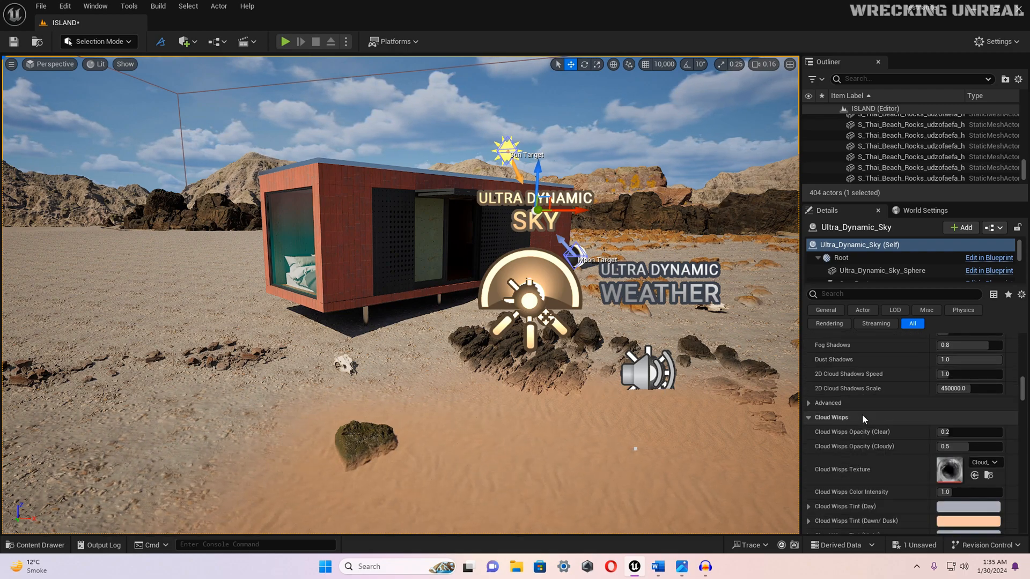
scroll(860, 413, up, 5)
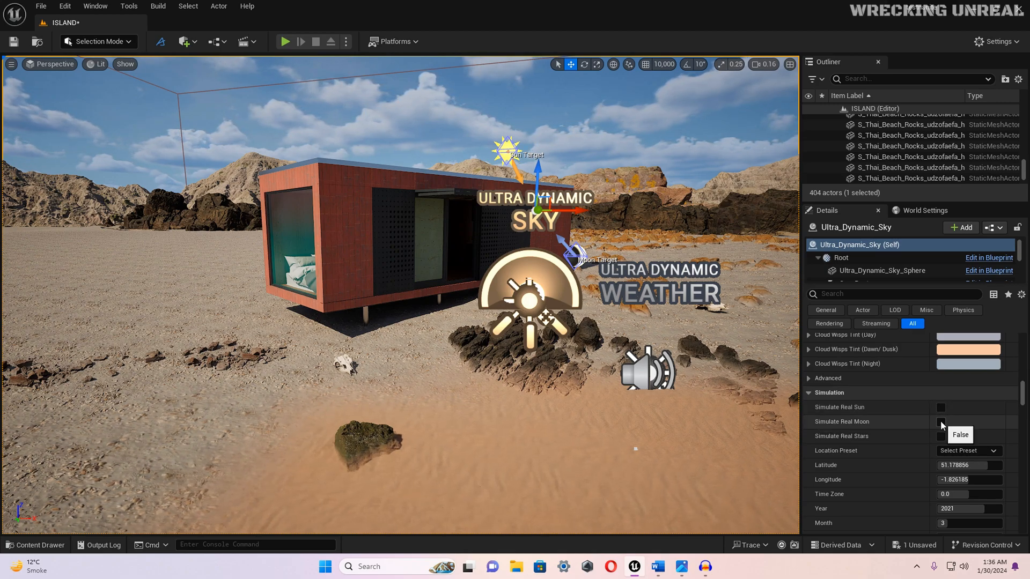
Step: Enable Manually Position Sun Target in the Sun settings and select the Sun Target above the sky actor
scroll(880, 422, down, 10)
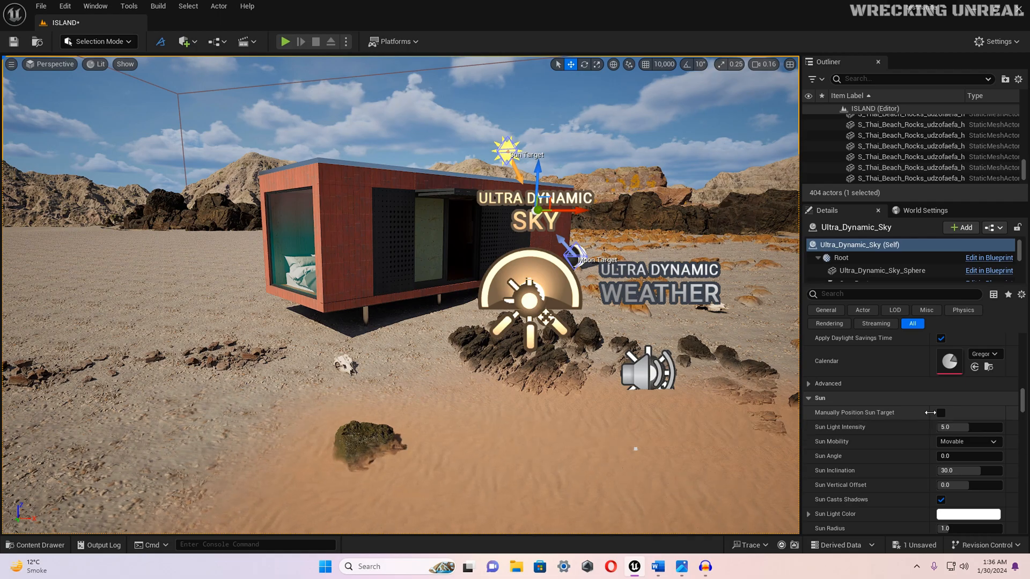
right_drag(515, 376, 525, 354)
key(w)
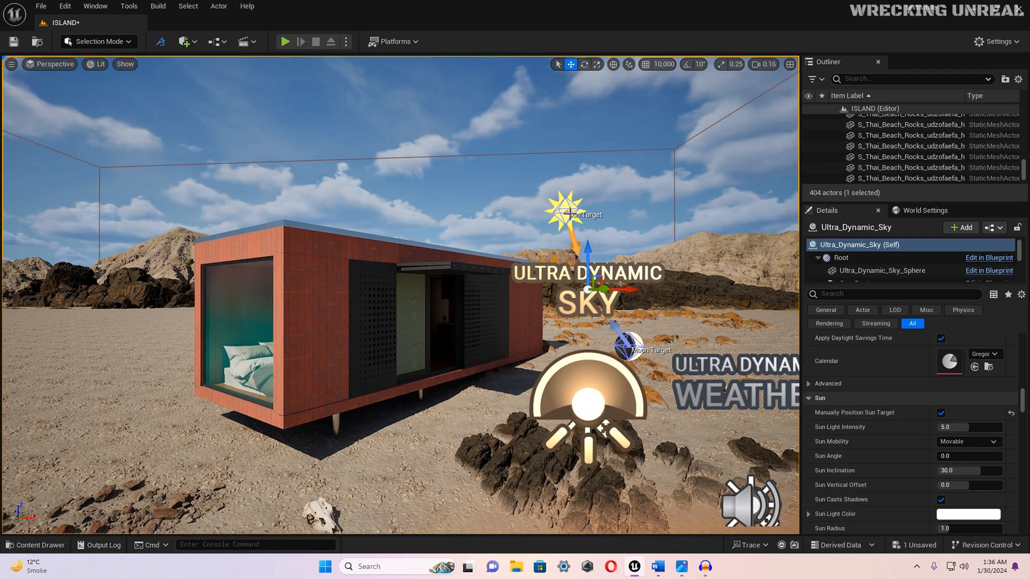
click(566, 212)
key(a)
right_drag(566, 213, 880, 207)
key(w)
key(a)
key(a)
key(a)
key(s)
key(a)
mouse_move(379, 265)
right_down()
mouse_move(382, 244)
mouse_move(424, 285)
mouse_move(379, 265)
right_up()
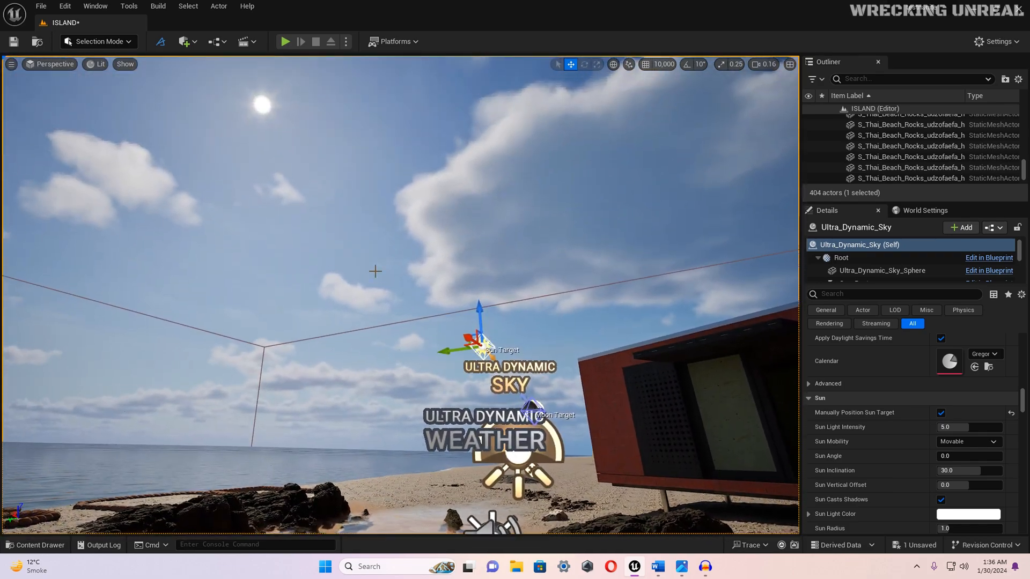
Step: Move the Sun Target horizontally so the sun sits lower over the sea and lights the cabin's front
drag(485, 345, 456, 360)
key(d)
right_drag(457, 361, 364, 374)
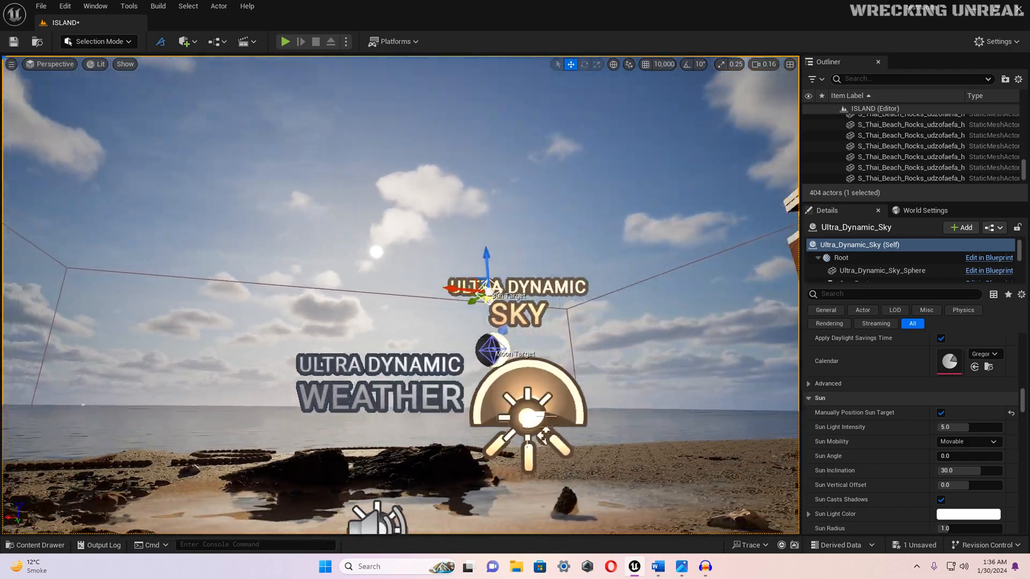
drag(463, 294, 390, 292)
right_drag(365, 296, 430, 319)
key(a)
key(d)
right_drag(447, 271, 427, 285)
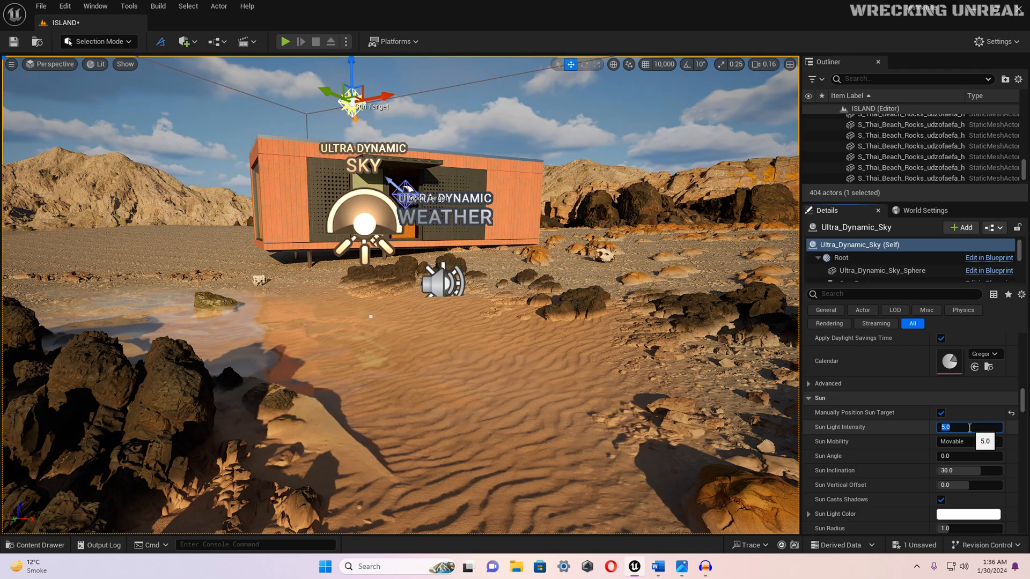
Step: Try Sun Light Intensity values of 8 and 3, and reset the property to its default
key(Return)
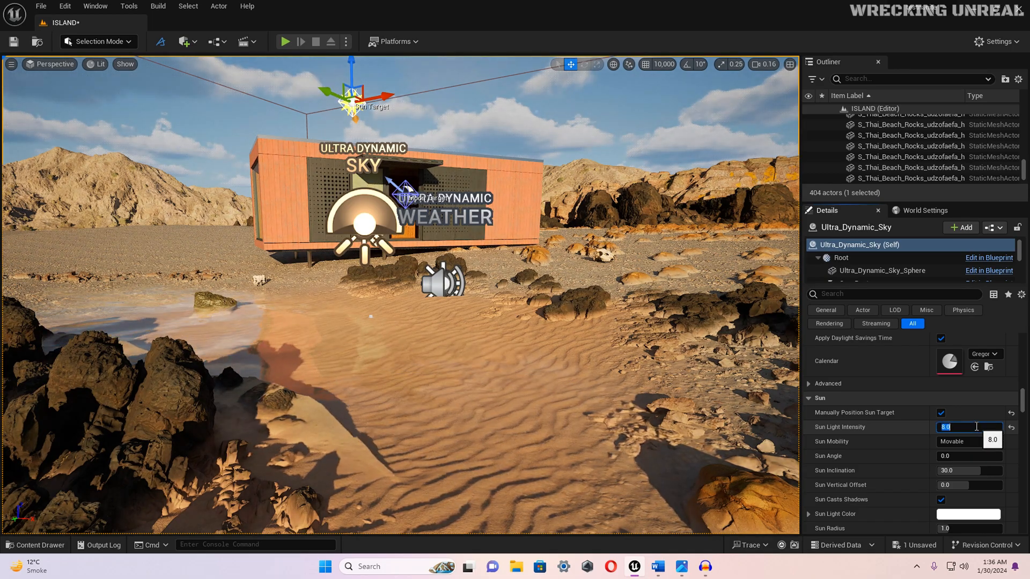
text(3)
key(Return)
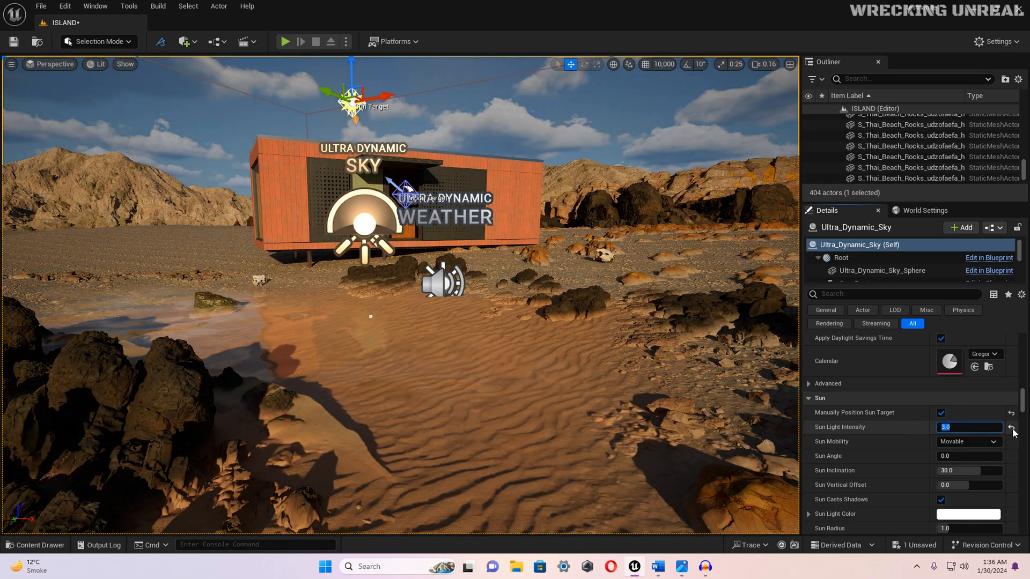
click(1012, 429)
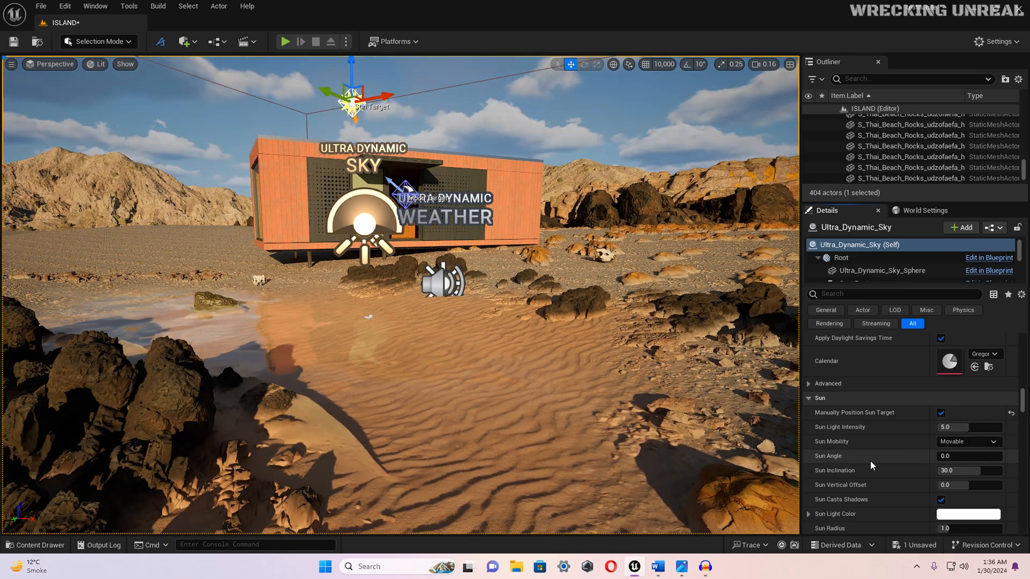
Step: Enable Manually Position Moon Target in the Moon settings and lower the Sun Target toward the ground to turn the scene to night
scroll(913, 461, up, 4)
scroll(923, 462, down, 2)
scroll(907, 464, down, 10)
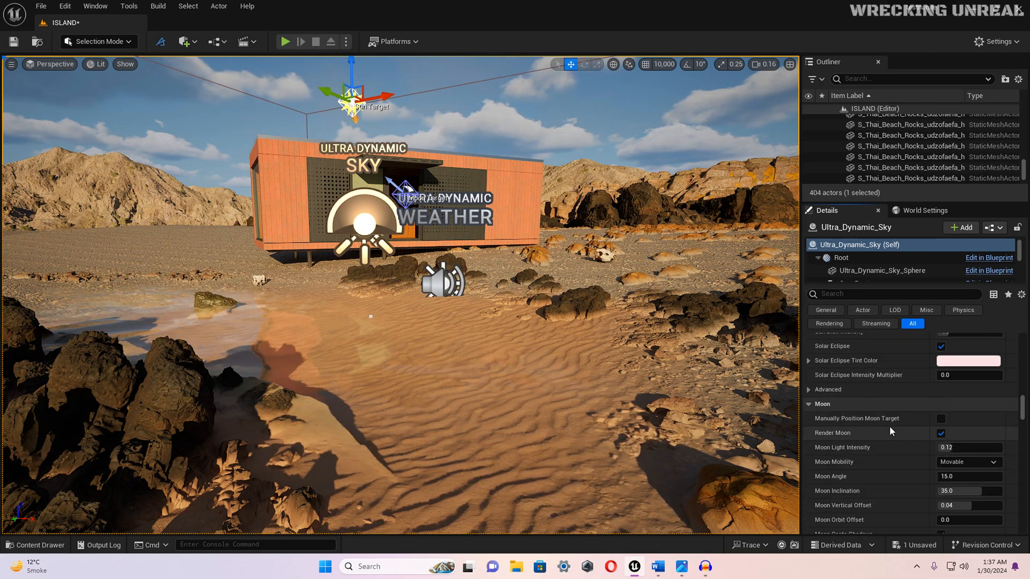
scroll(886, 429, up, 8)
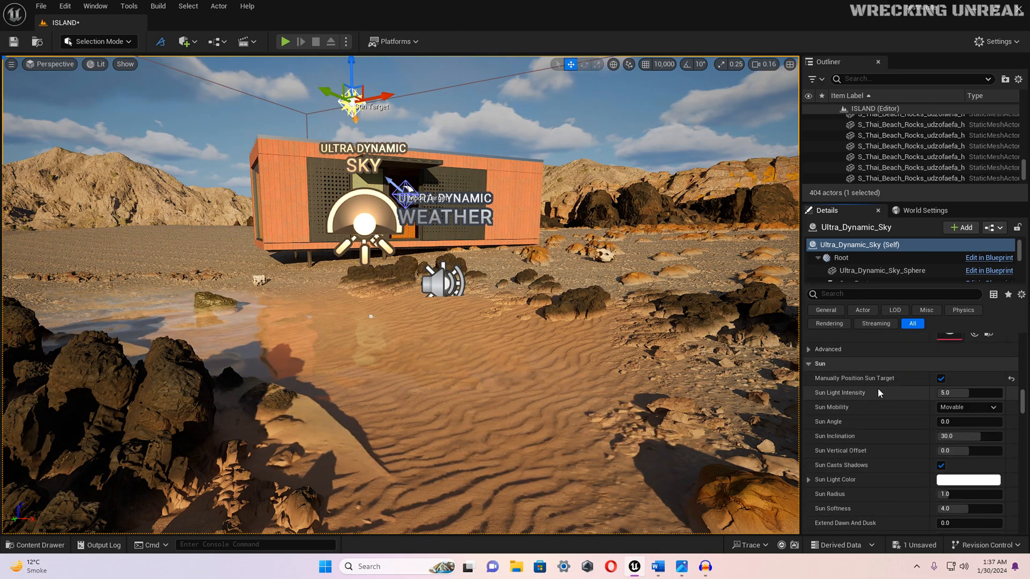
scroll(904, 443, down, 1)
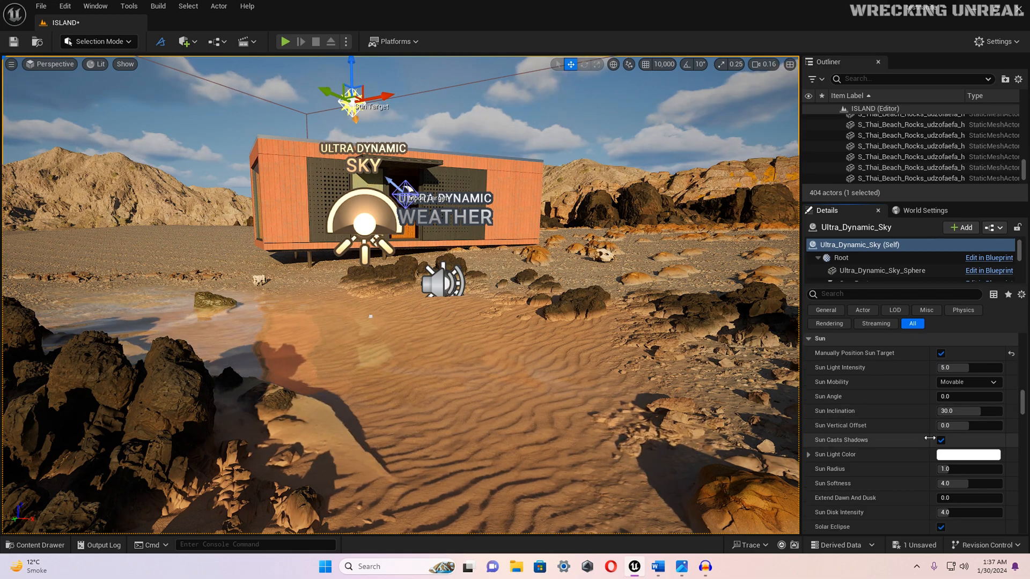
drag(1023, 399, 1023, 405)
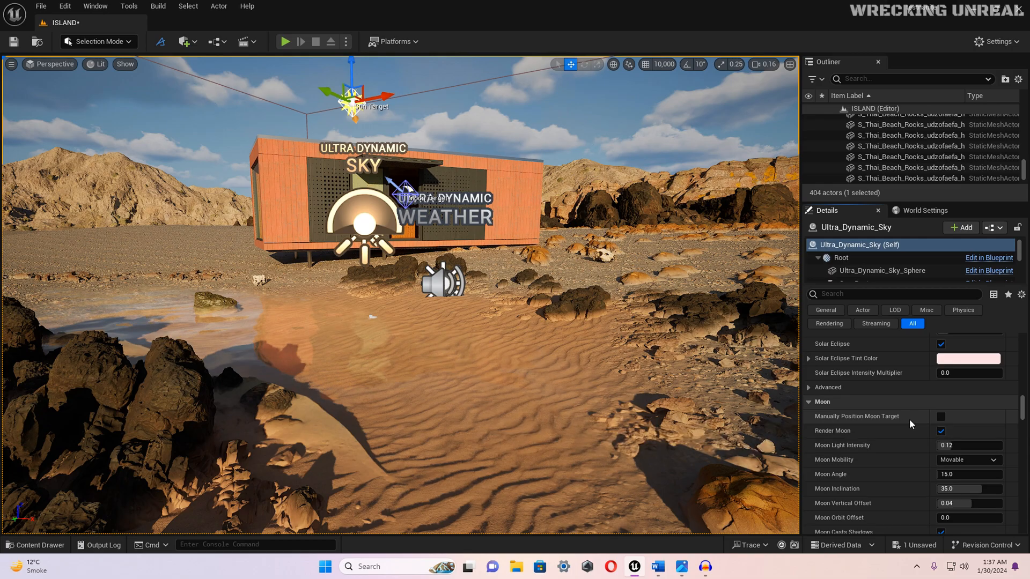
right_drag(526, 375, 701, 338)
drag(306, 226, 611, 437)
right_drag(430, 289, 467, 241)
Step: Select the Moon Target and raise it high above the sky actor beside the cabin
click(423, 270)
mouse_move(423, 269)
right_down()
mouse_move(472, 263)
mouse_move(422, 269)
right_up()
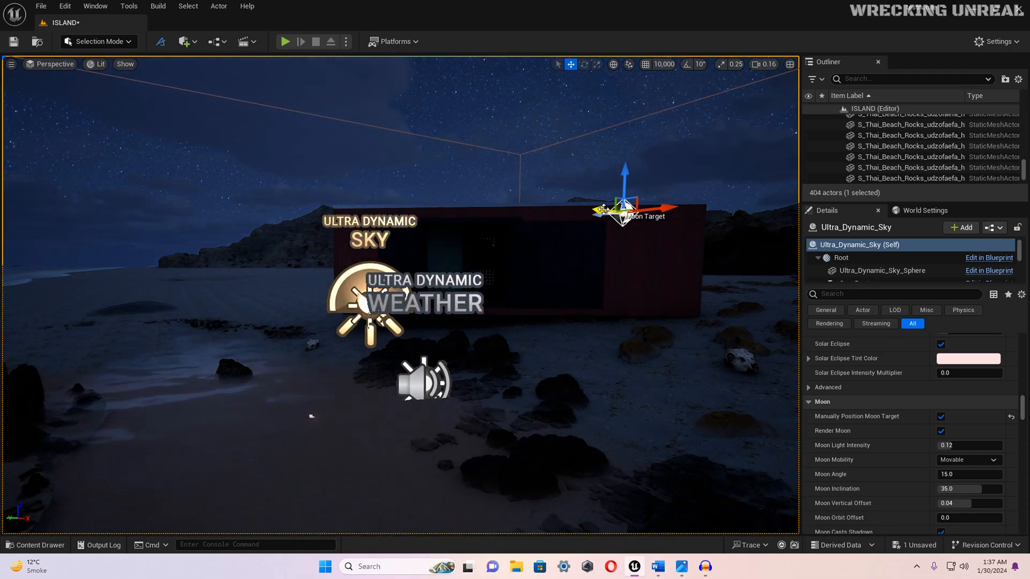
key(f)
mouse_move(452, 337)
right_down()
mouse_move(343, 327)
mouse_move(290, 336)
mouse_move(453, 338)
right_up()
key(s)
key(s)
drag(396, 236, 358, 133)
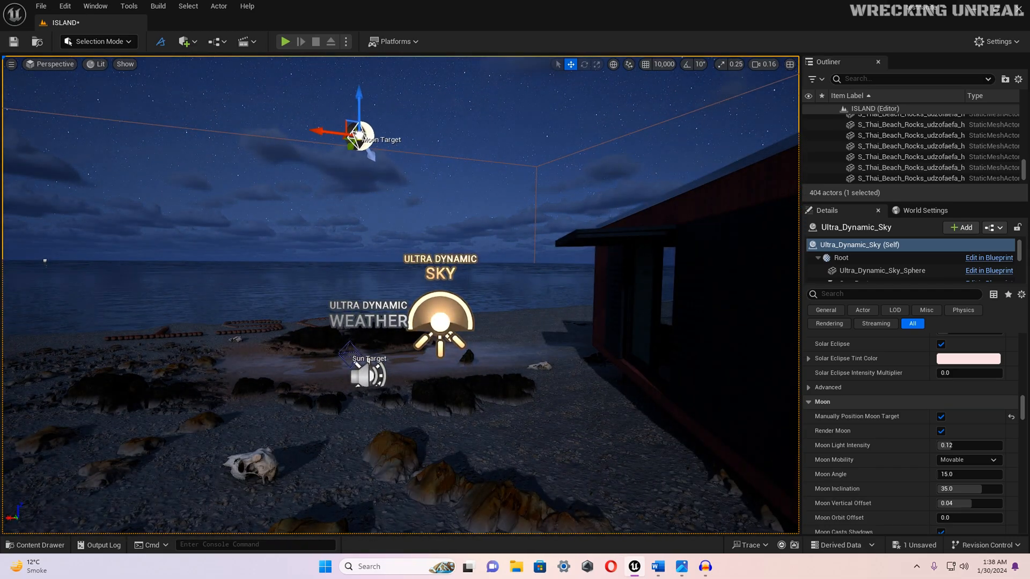
Step: Reposition the Moon Target above the sky actor so that moonlight falls on the beach and the cabin's front
right_drag(361, 155, 550, 138)
key(s)
key(d)
drag(357, 237, 401, 230)
right_drag(391, 253, 472, 233)
key(a)
drag(457, 278, 782, 285)
right_drag(782, 284, 837, 284)
drag(538, 303, 789, 172)
right_drag(788, 173, 252, 241)
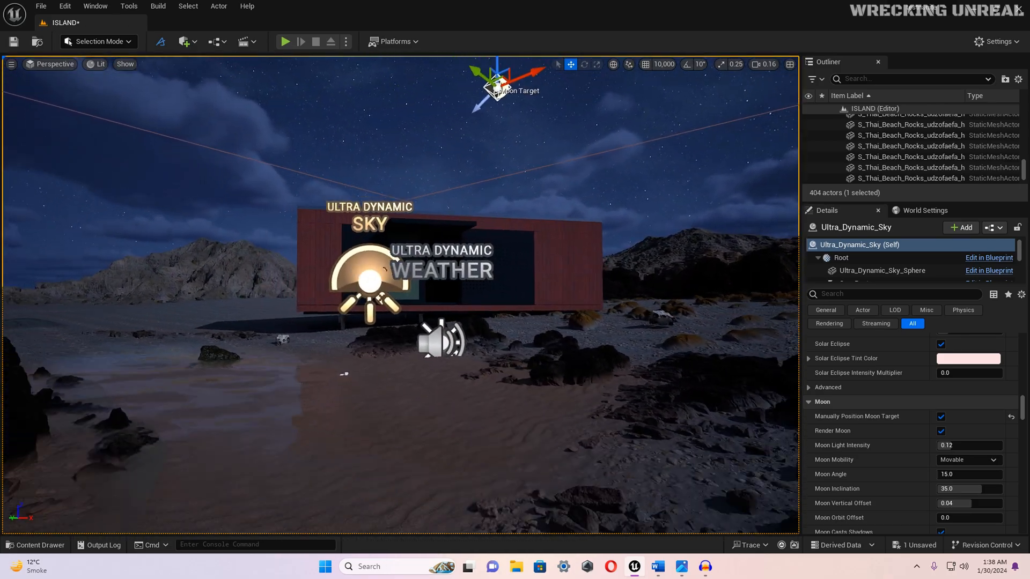
Step: Find the Ultra_Dynamic_Weather actor by filtering the Outliner for "weather" and set its Weather preset to Clear_Skies
right_drag(709, 202, 702, 212)
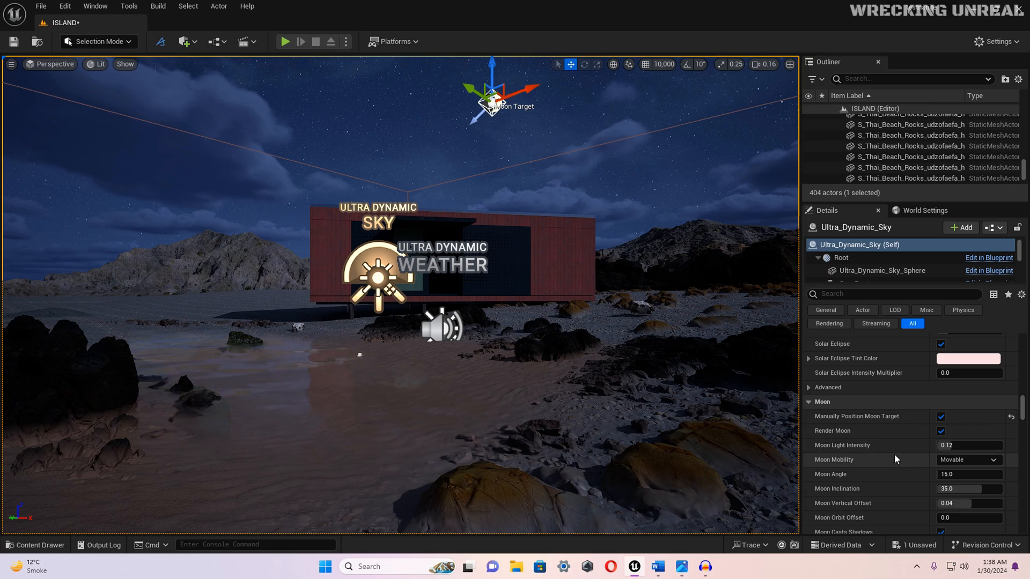
scroll(894, 454, down, 2)
scroll(881, 472, up, 2)
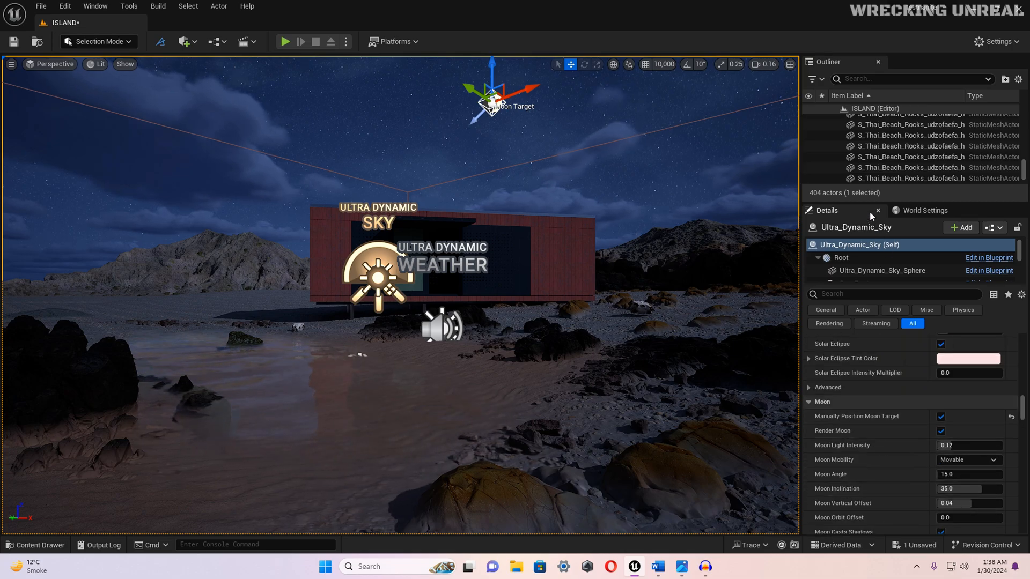
click(867, 78)
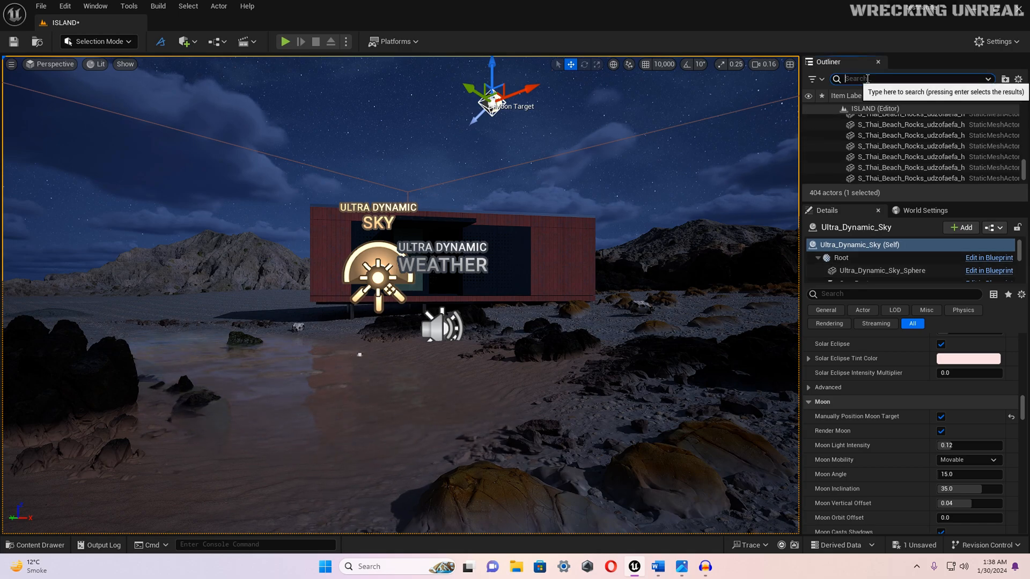
text(weathe)
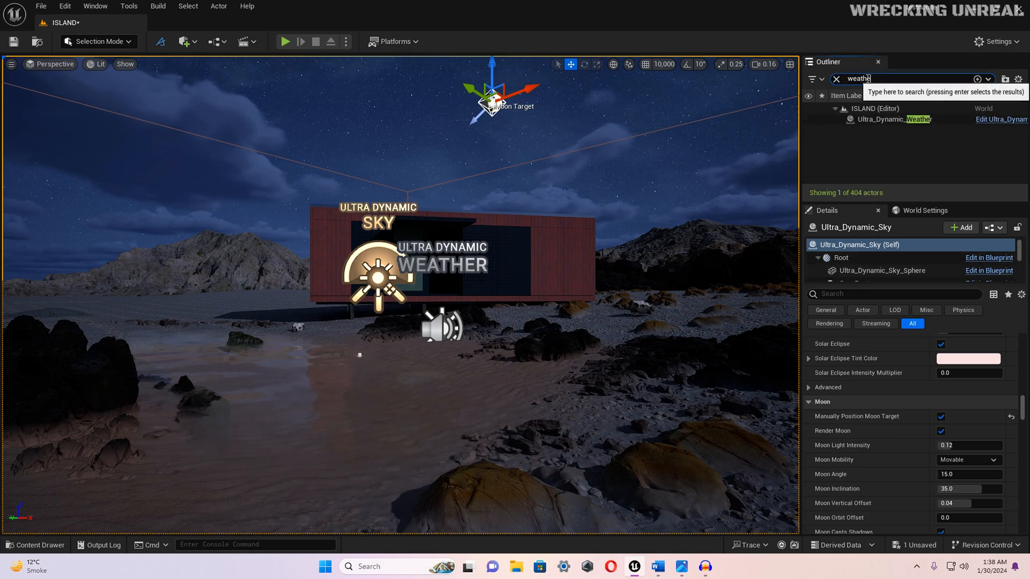
text(r)
click(894, 119)
scroll(923, 441, down, 10)
scroll(1014, 419, up, 10)
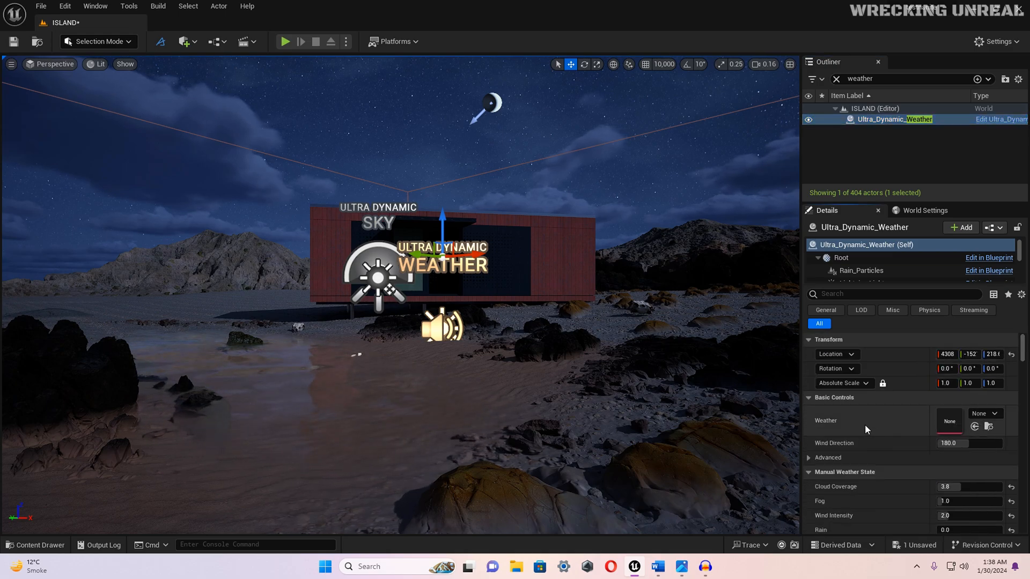
click(984, 414)
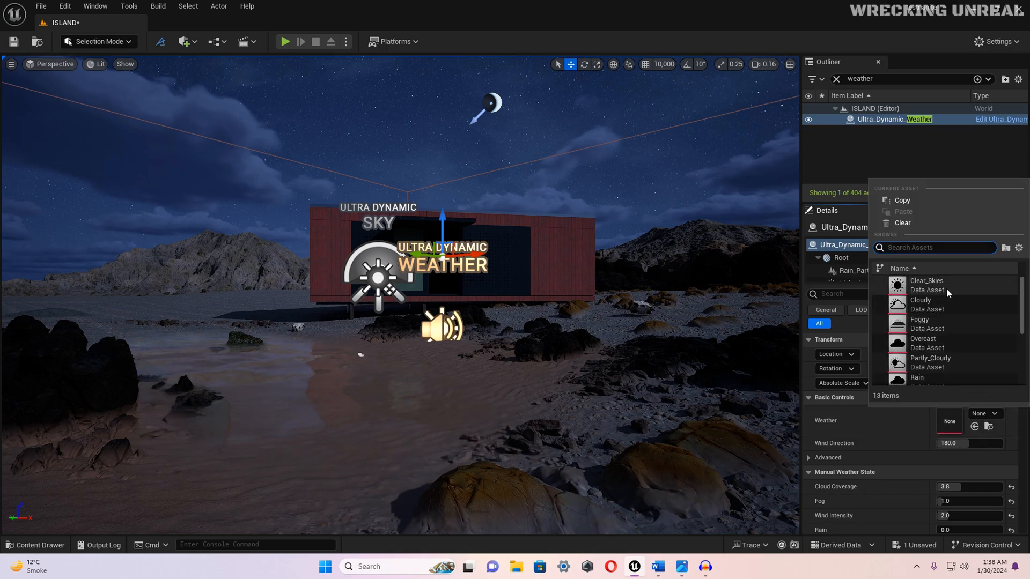
click(931, 285)
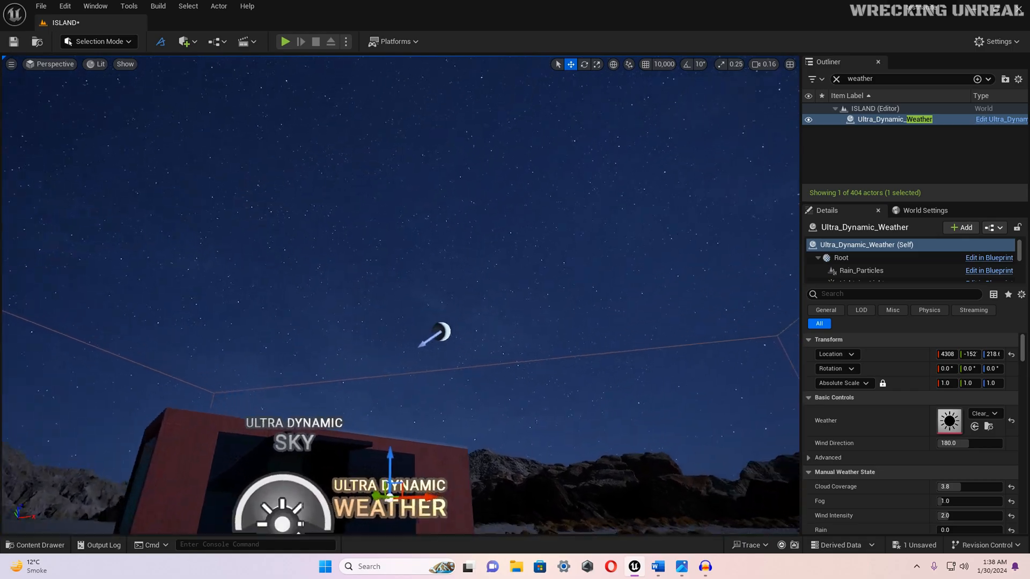
Step: Select the Moon Target of the sky actor and lower it from the sky down toward the ground
right_drag(401, 295, 536, 349)
right_drag(662, 308, 536, 307)
click(388, 364)
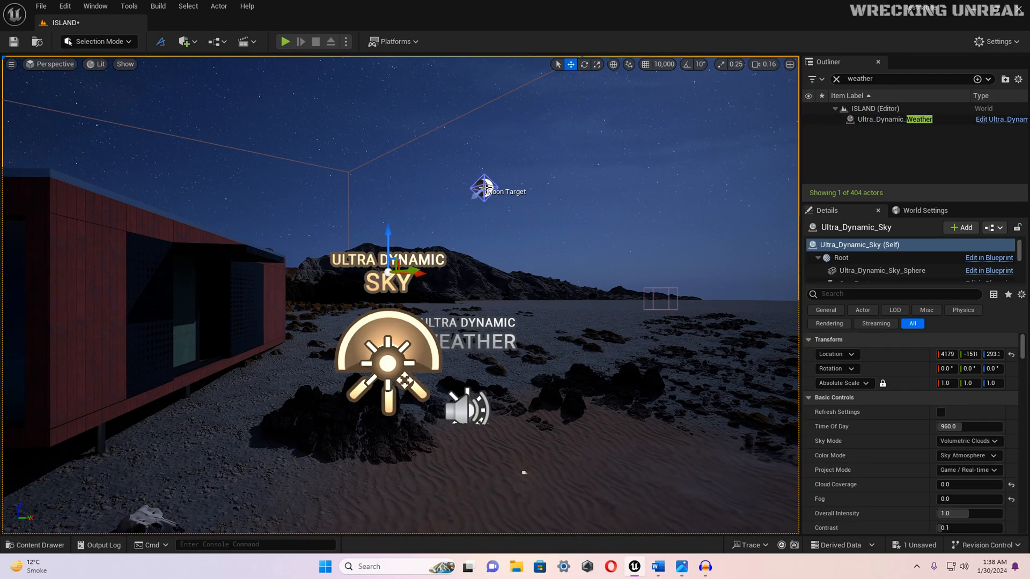
right_drag(525, 142, 467, 142)
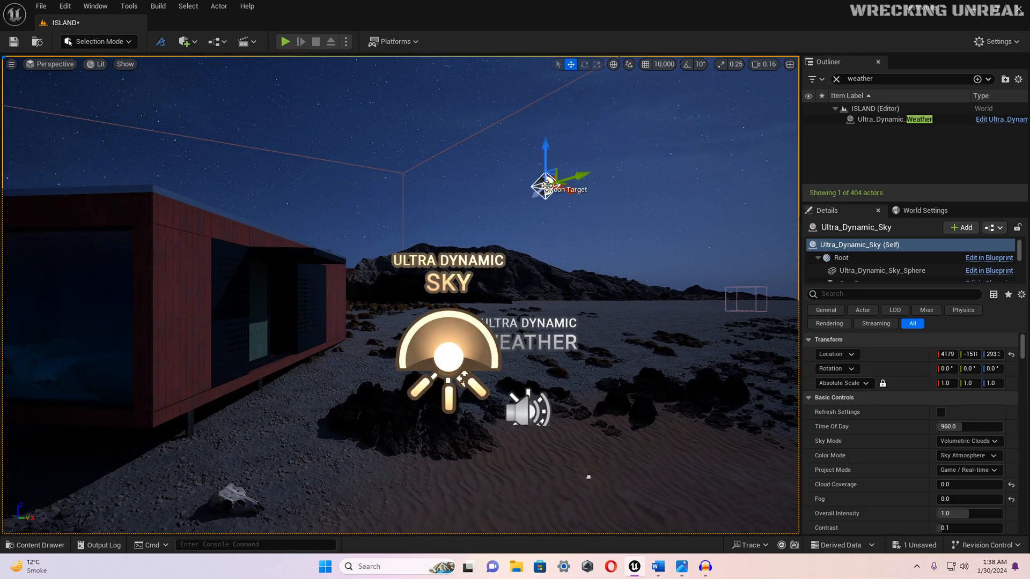
drag(545, 184, 612, 333)
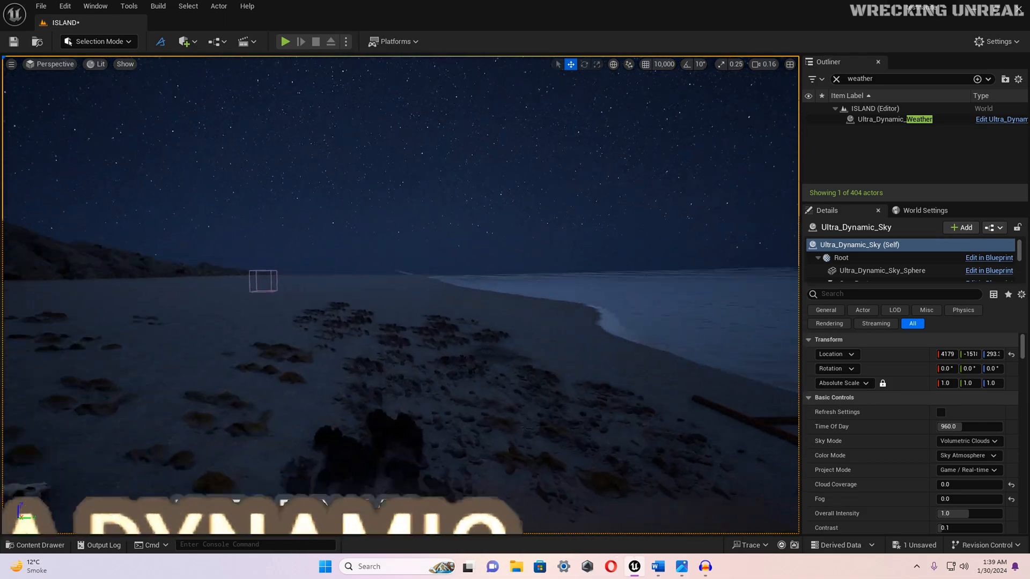
Step: Select the Sun Target beside the dark rocks on the shore and raise it above the ground to bring back daylight
right_drag(400, 295, 627, 295)
right_drag(400, 295, 447, 337)
key(s)
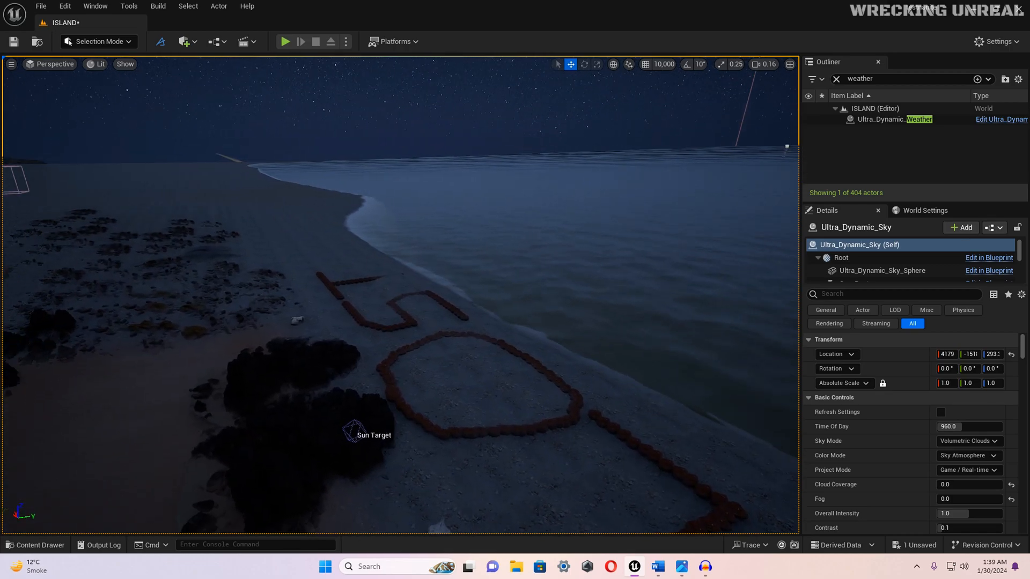
click(335, 427)
right_drag(335, 427, 288, 426)
key(d)
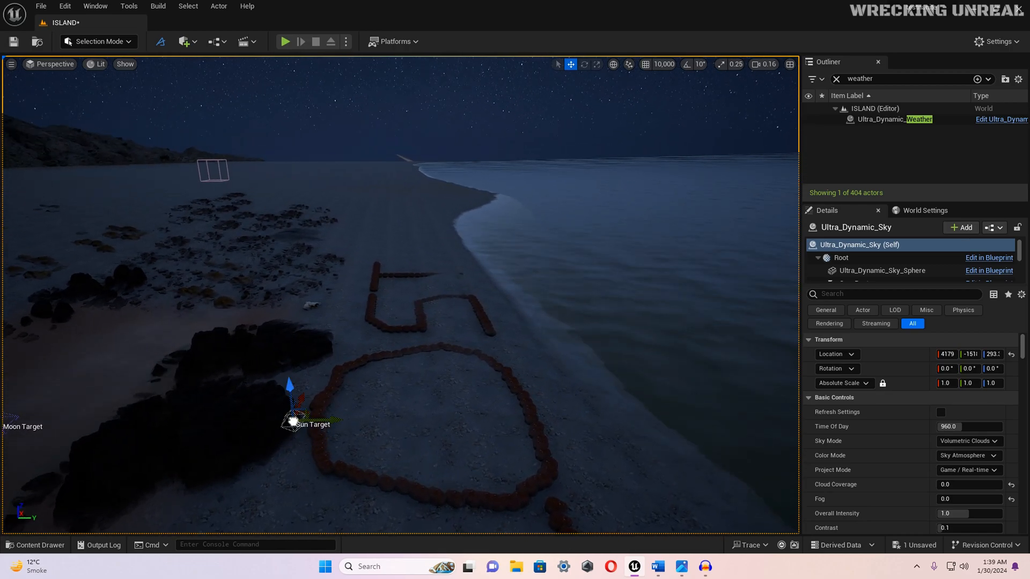
drag(320, 378, 231, 160)
right_drag(231, 160, 309, 141)
key(a)
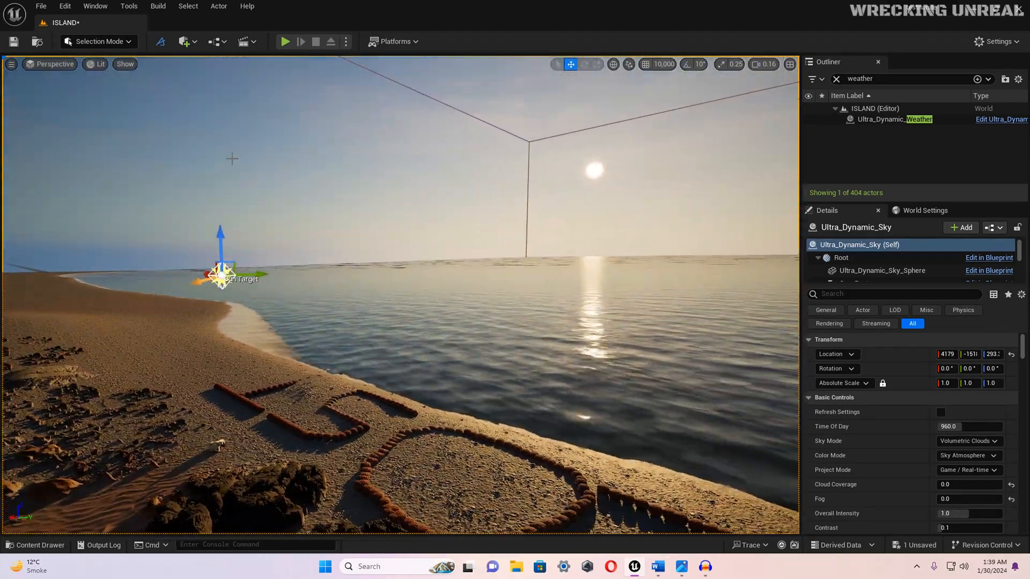
Step: Shift the Sun Target sideways over the beach to move the low sun along the horizon, and save the level
drag(232, 276, 42, 299)
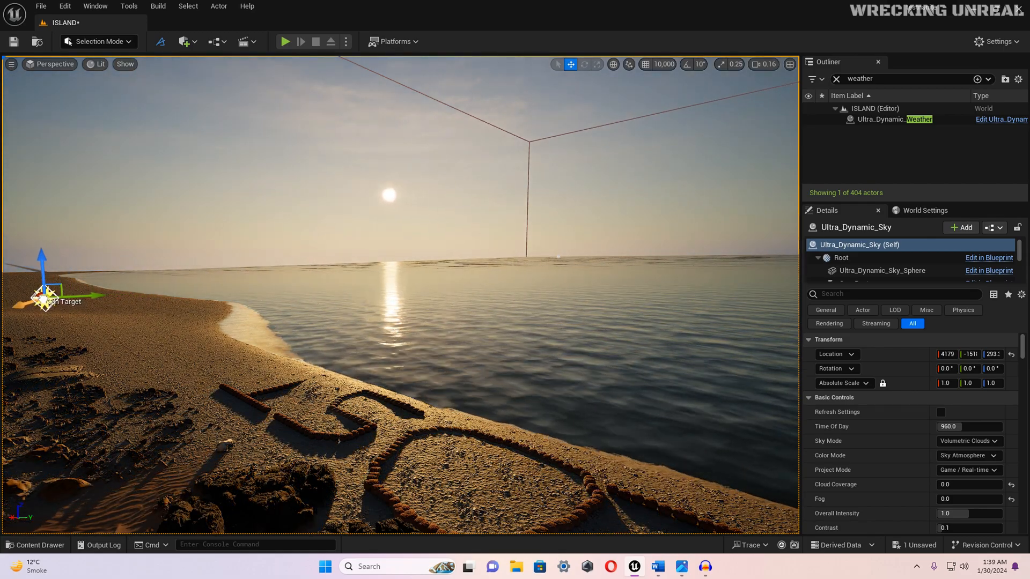
right_drag(90, 329, 33, 328)
key(w)
right_drag(343, 300, 90, 328)
key(ctrl+s)
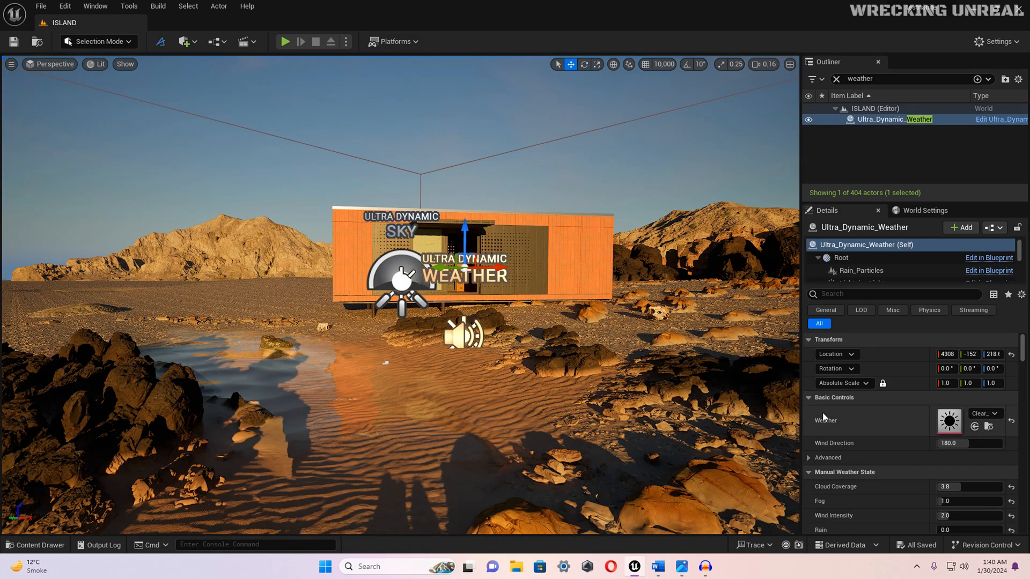
Step: Set the Weather preset of Ultra_Dynamic_Weather to Rain_Thunderstorm and view the rain around the cabin
click(982, 414)
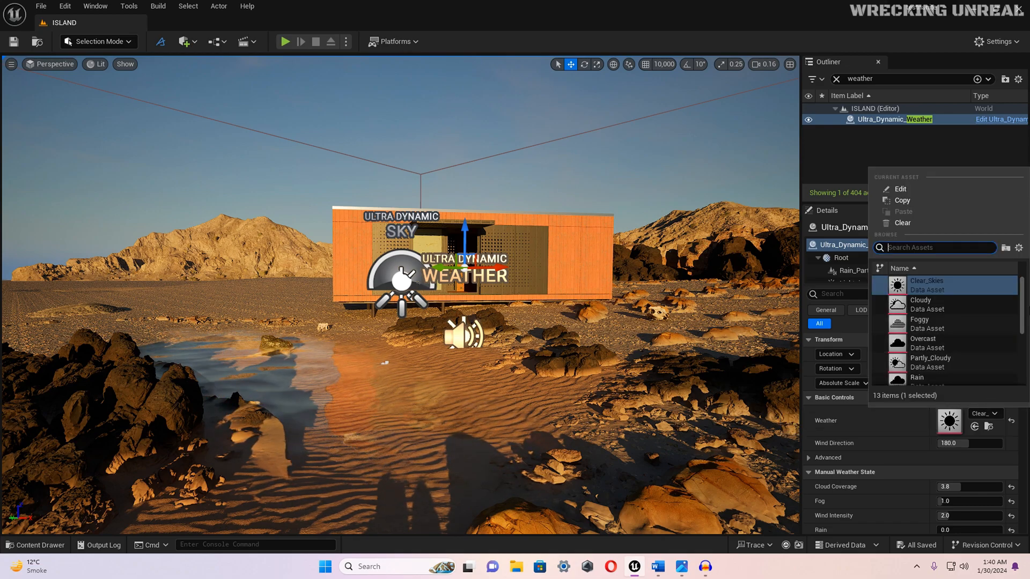
drag(1023, 306, 1029, 341)
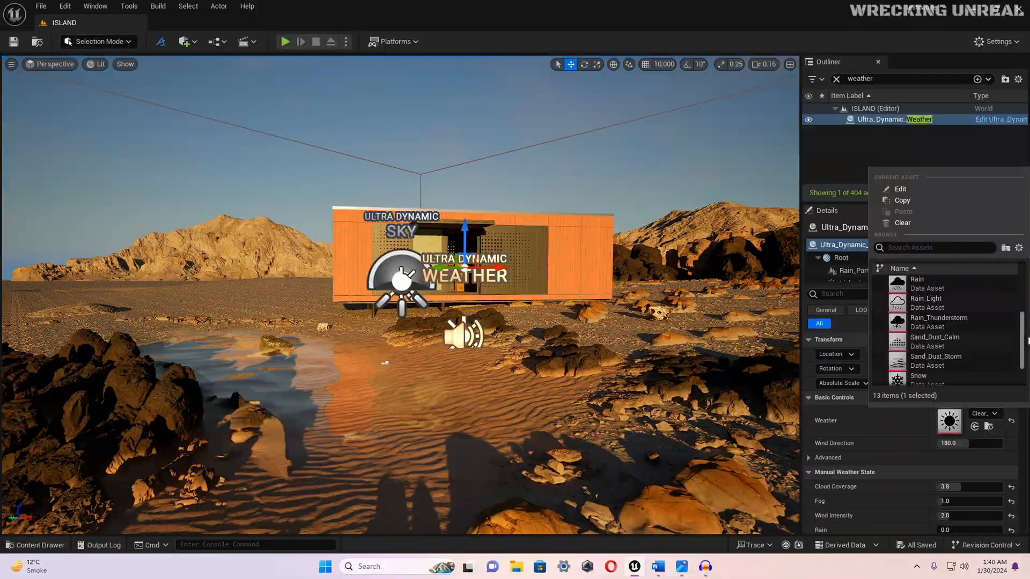
click(949, 323)
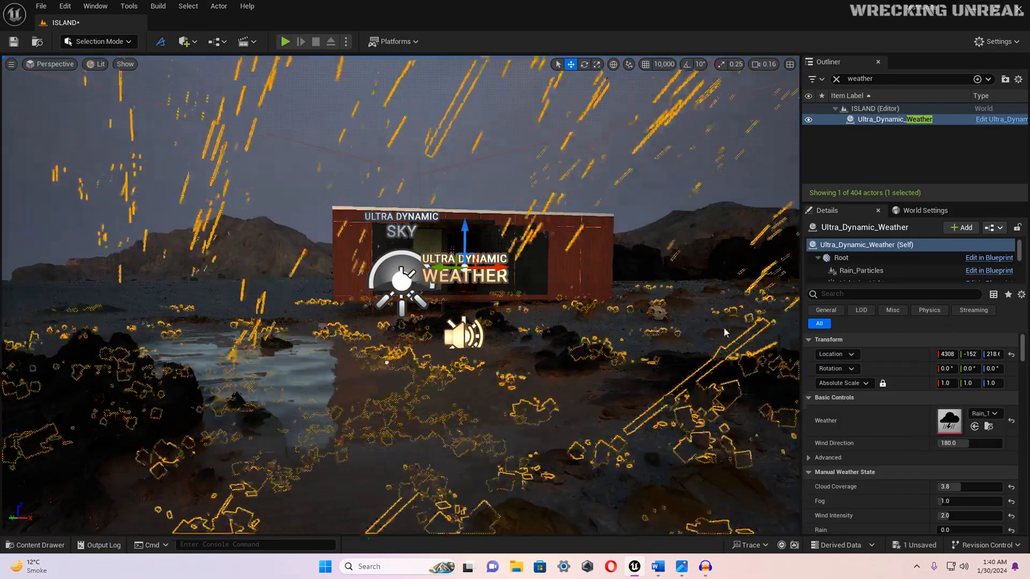
key(w)
right_drag(629, 383, 551, 384)
key(w)
key(s)
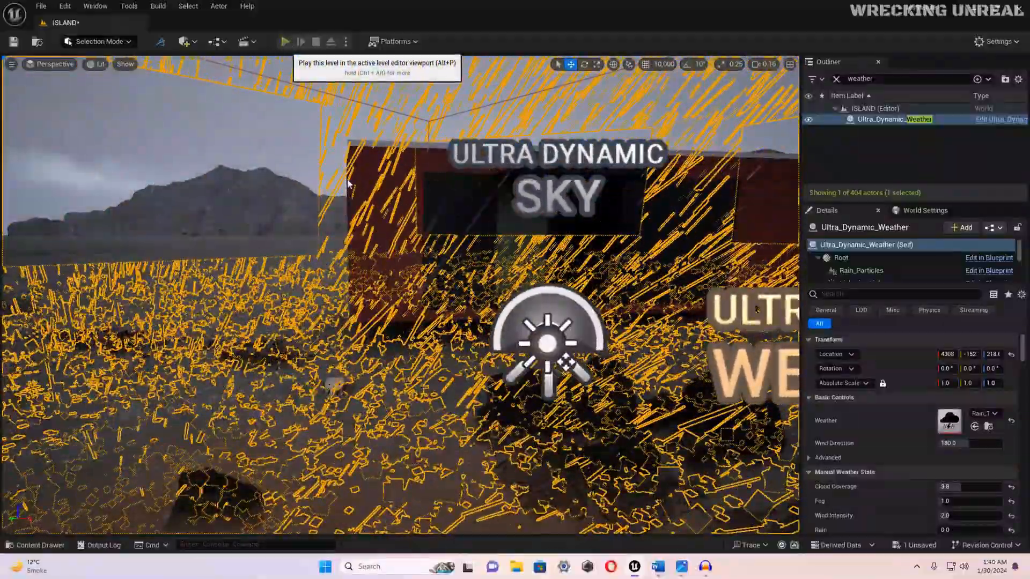
Step: Play the level to examine the thunderstorm around the cabin while moving about, and end the play session
key(alt+p)
click(465, 247)
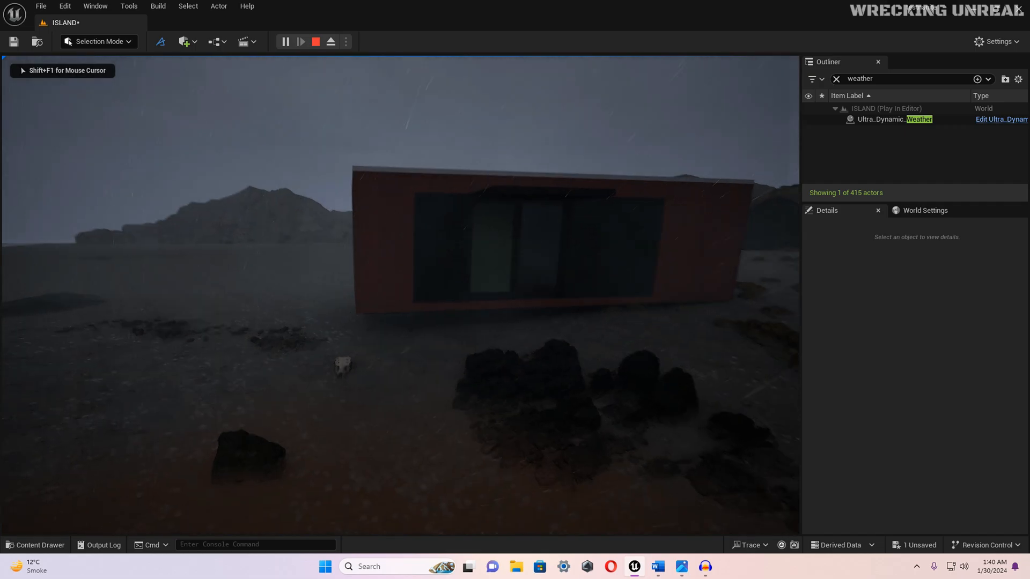
key(w)
key(s)
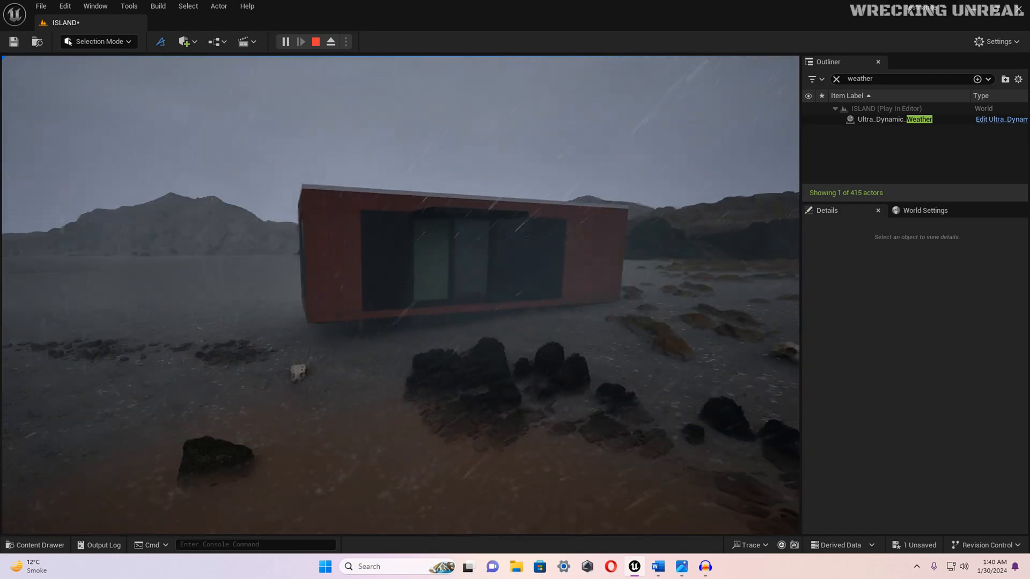
key(s)
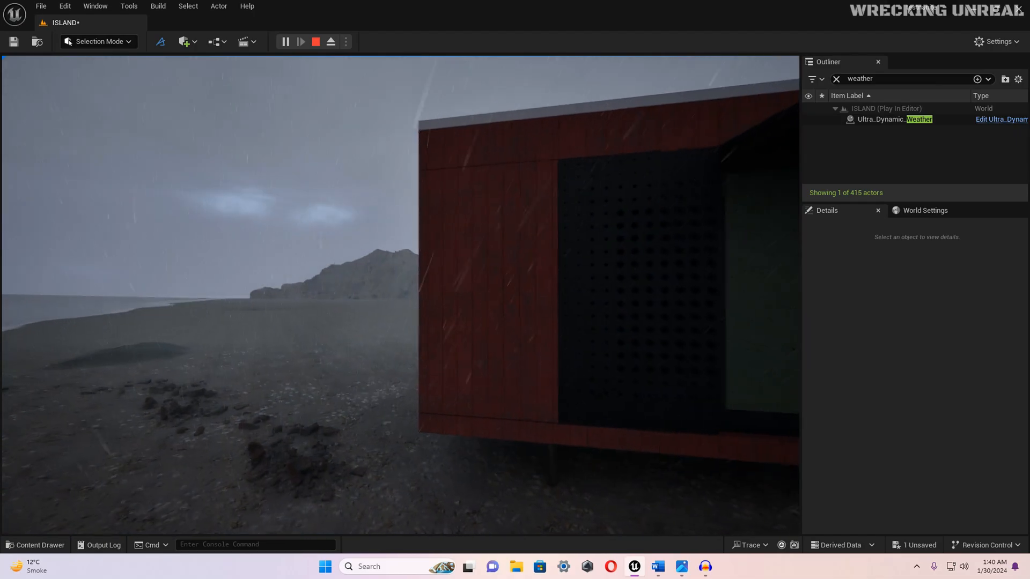
key(a)
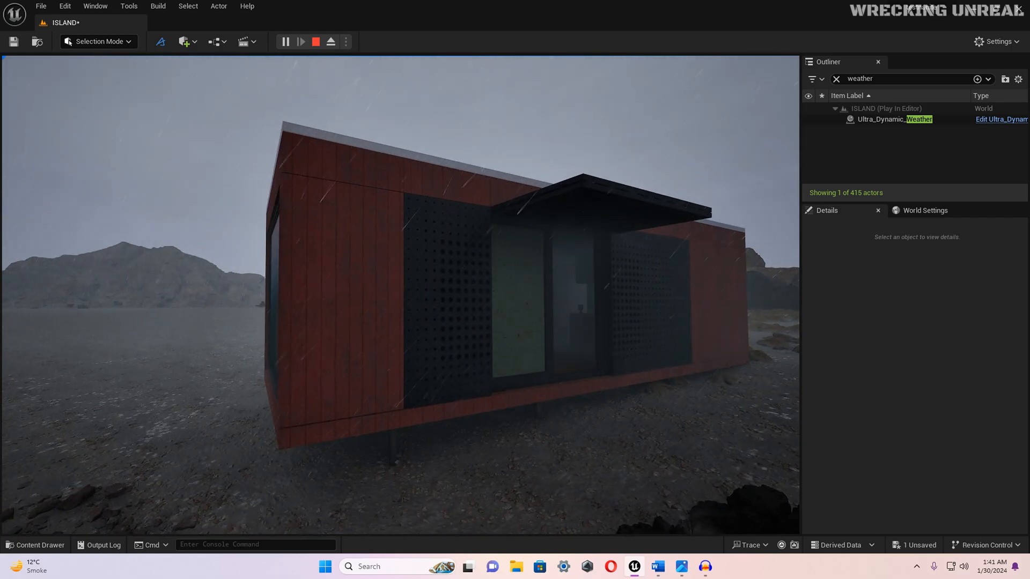
key(Escape)
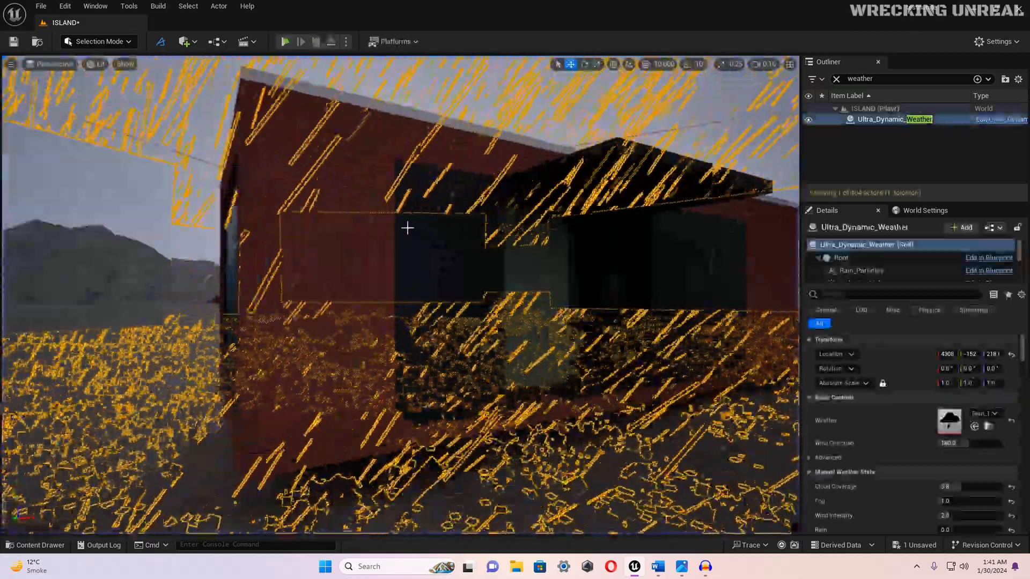
Step: Hide the Ultra_Dynamic_Weather actor in the editor to get an unobstructed close view of the cabin's front
key(f)
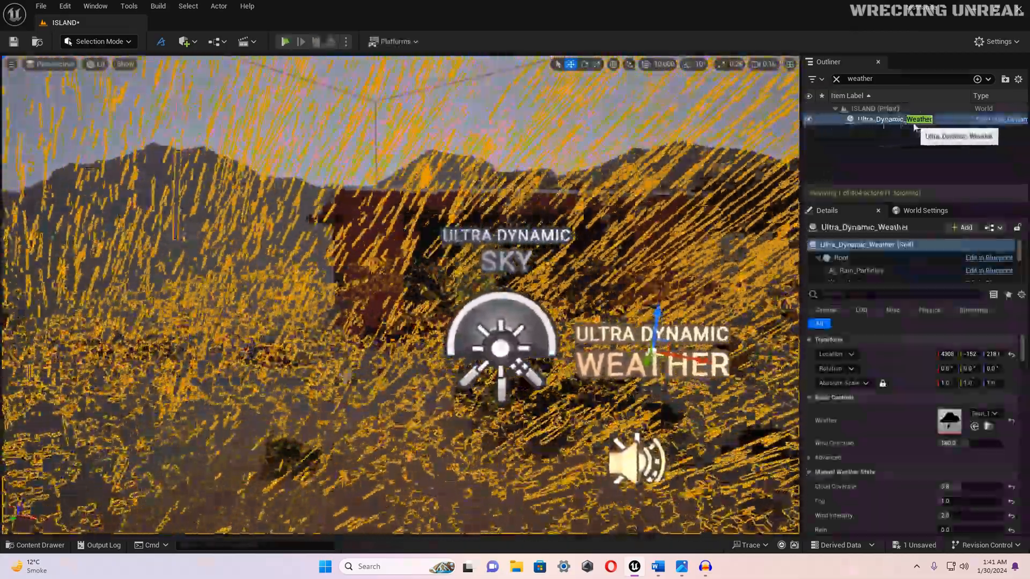
click(809, 119)
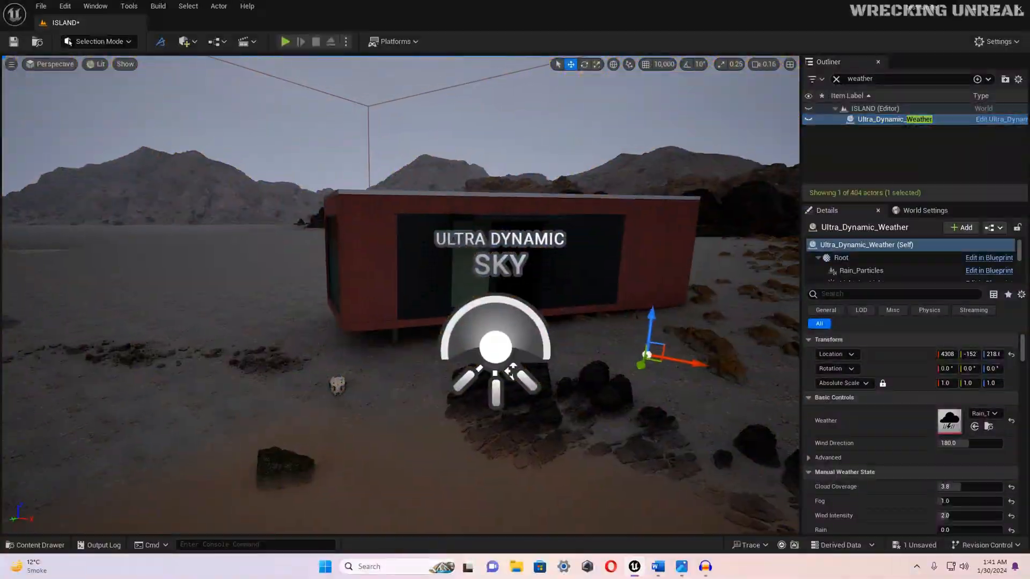
right_drag(510, 371, 484, 241)
key(w)
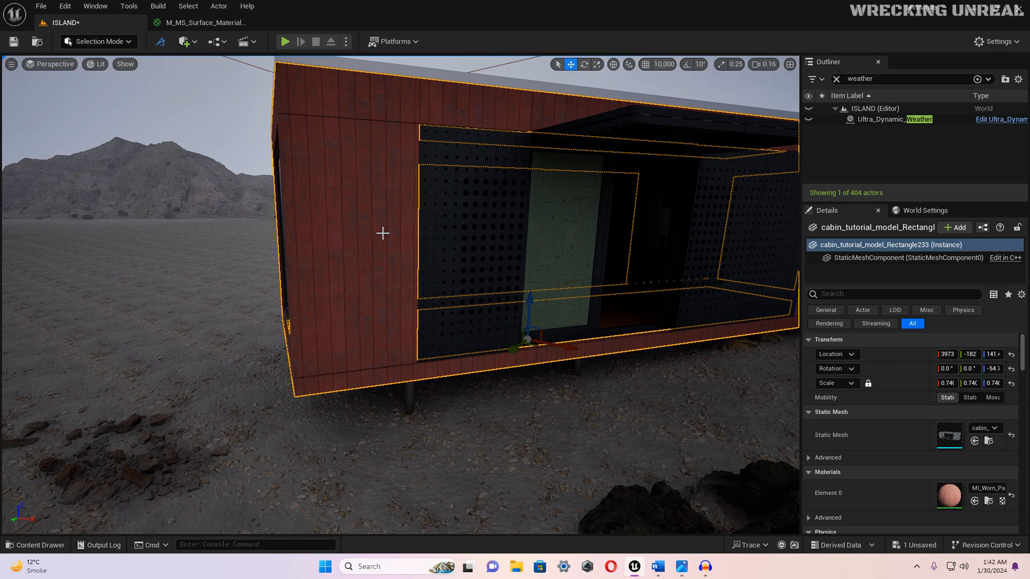
Step: Open the Worn_Painted_Metal_Roof_vdqkfek folder under Megascans/Surfaces in the project content
key(ctrl+space)
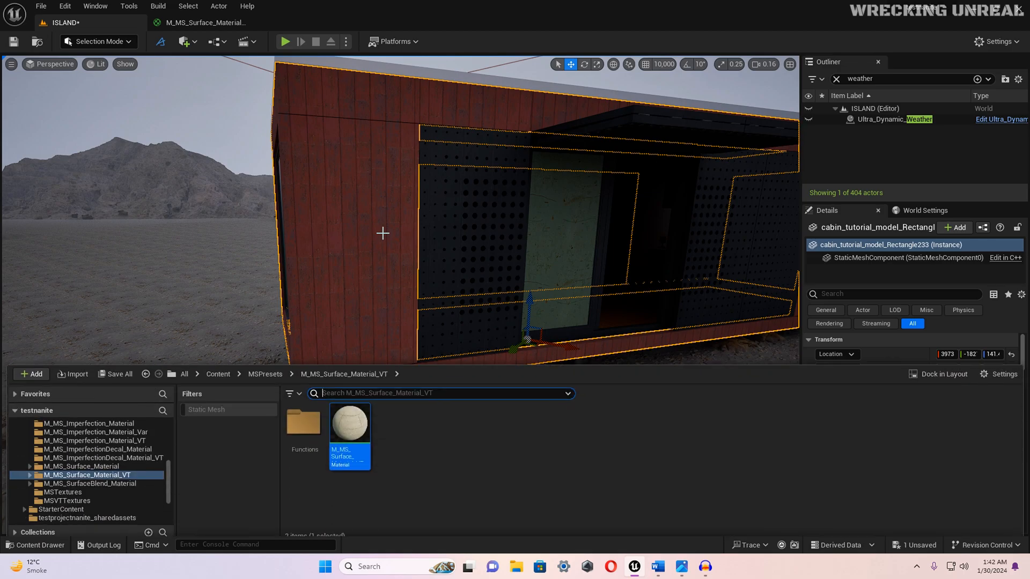
click(225, 368)
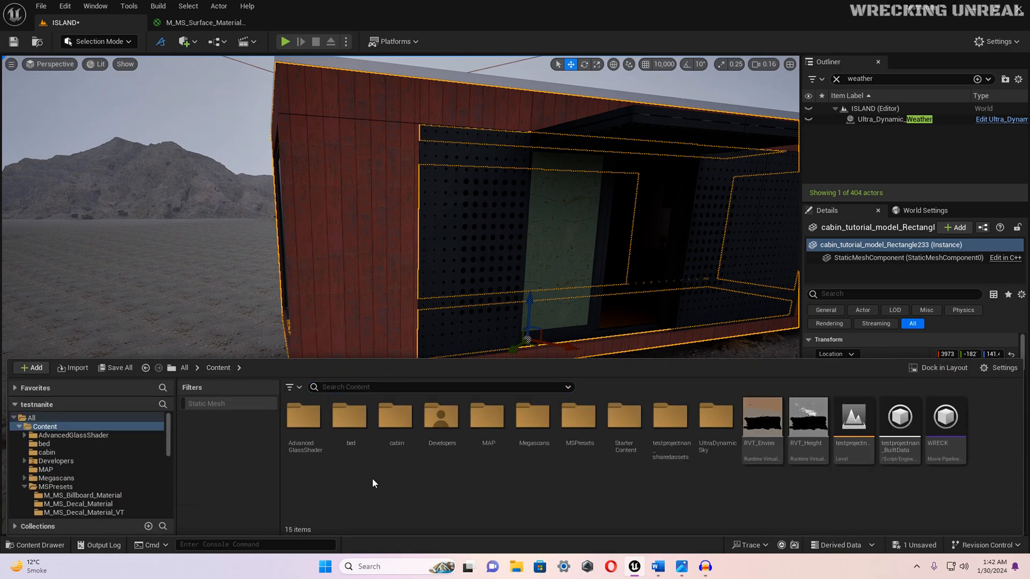
double_click(524, 424)
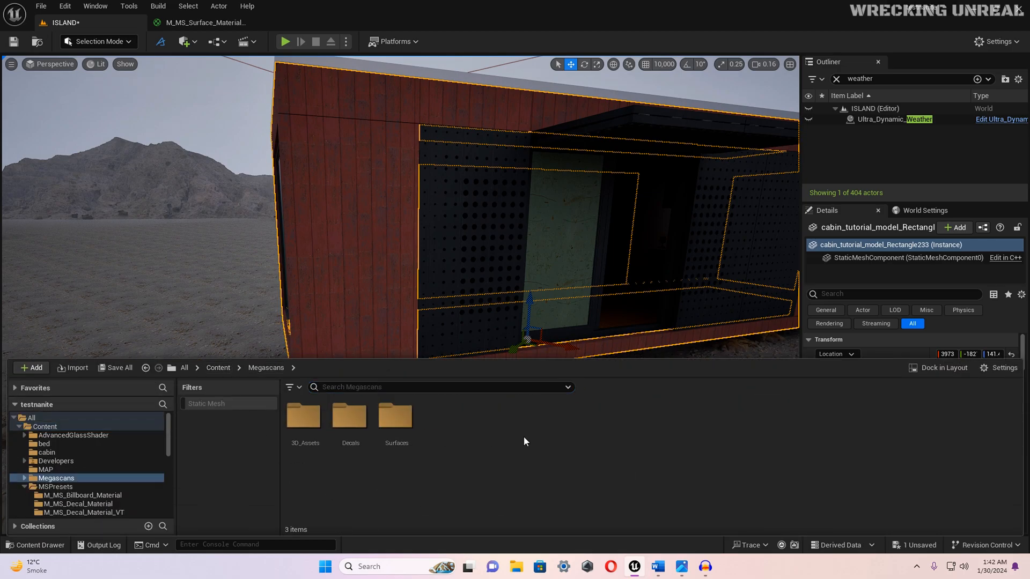
double_click(395, 421)
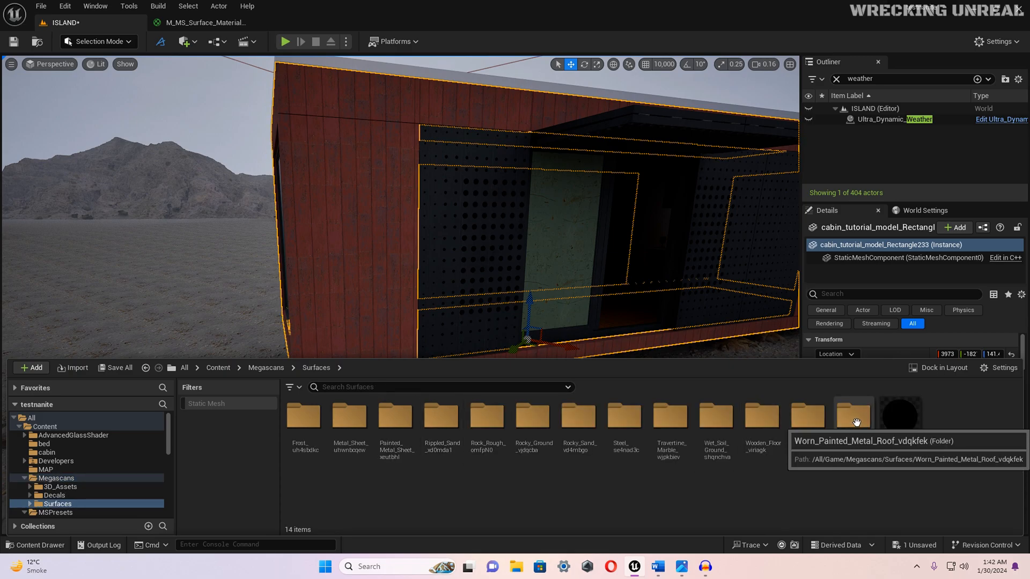
double_click(853, 452)
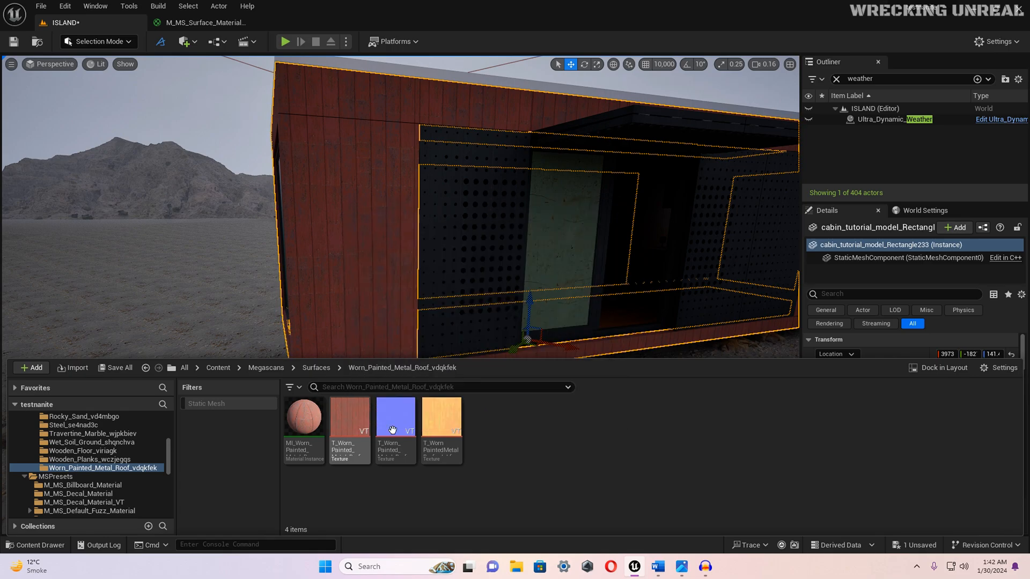
Step: Create a new material named M_WornPaintedRain in the Worn_Painted_Metal_Roof_vdqkfek folder
right_click(486, 423)
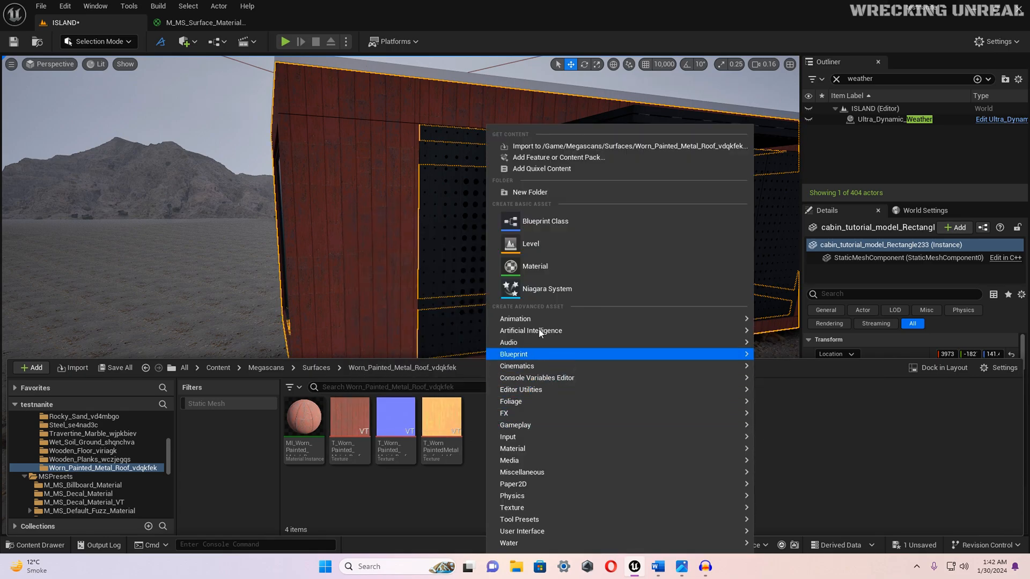
click(545, 265)
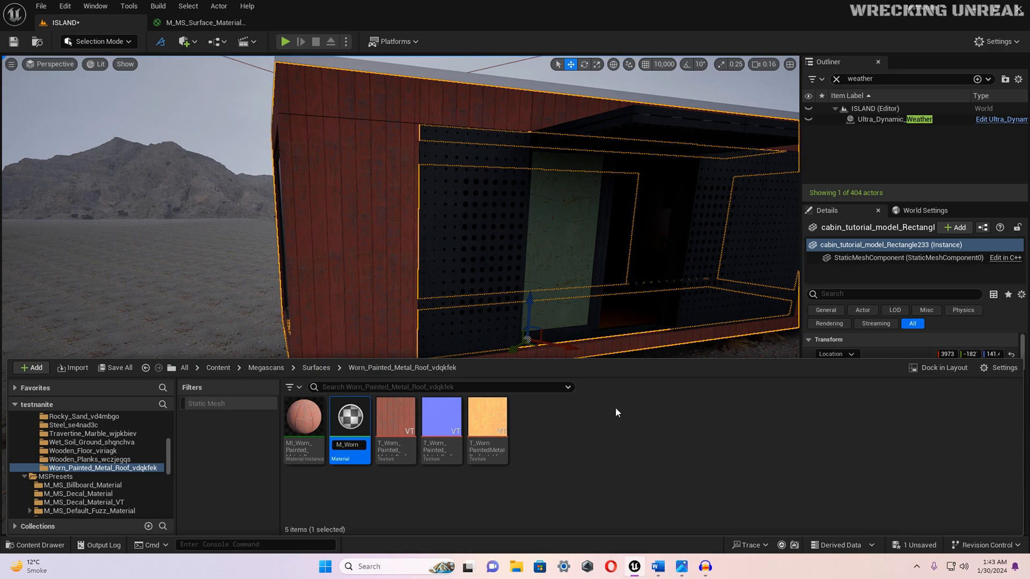
text(tedRain)
key(Return)
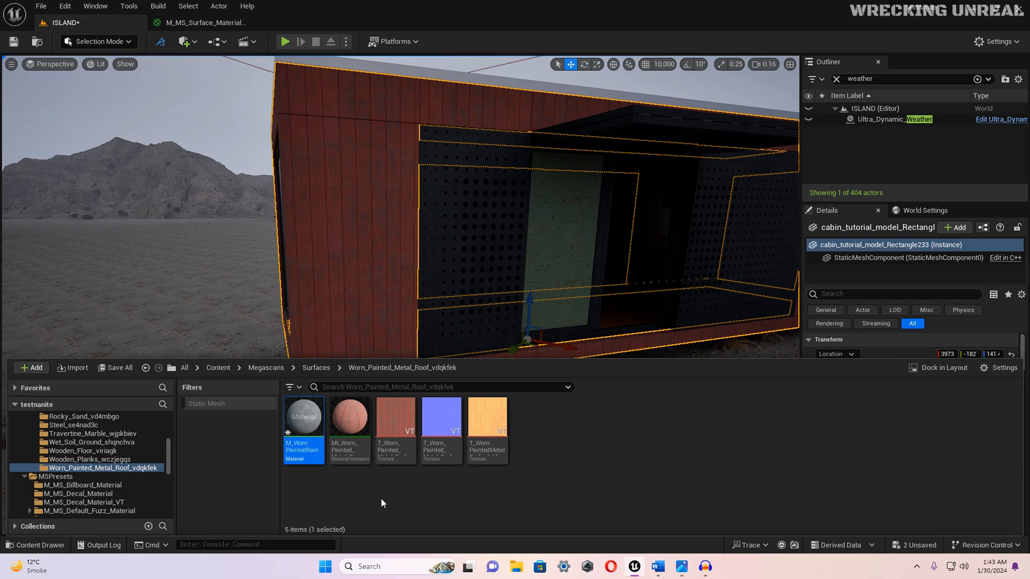
Step: Open the M_WornPaintedRain material for editing and close the M_MS_Surface_Material_VT material
double_click(303, 423)
click(233, 24)
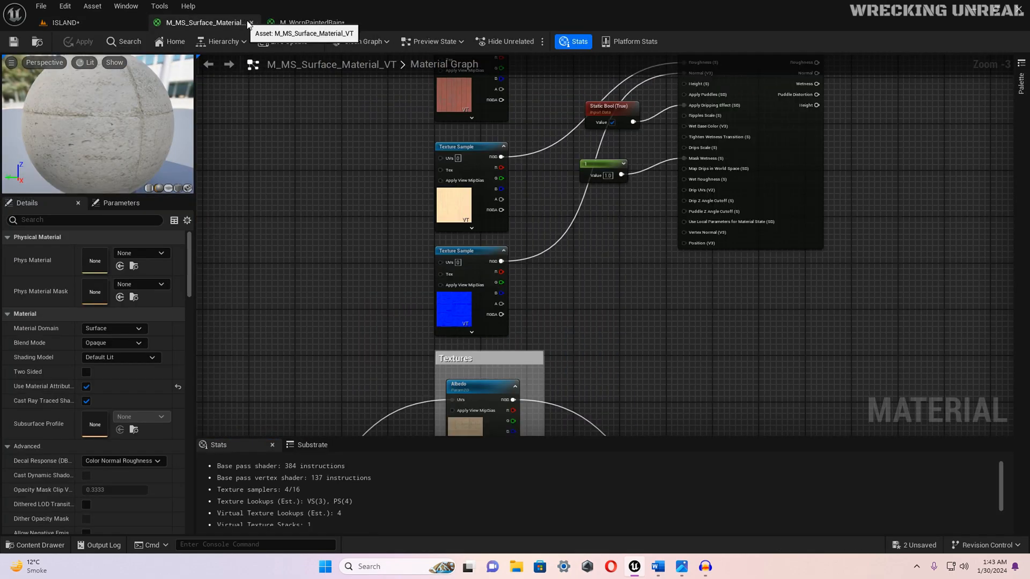
click(253, 22)
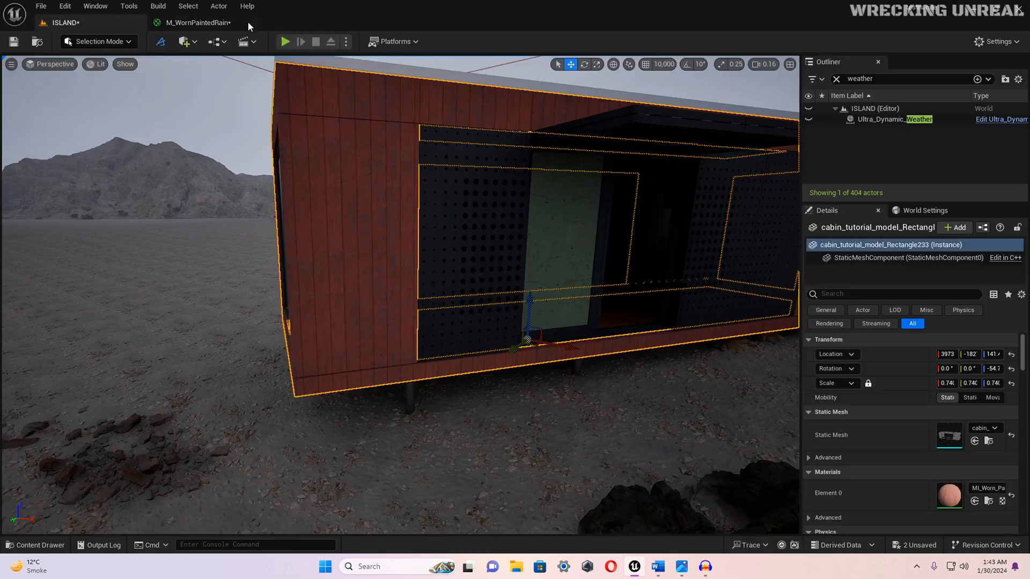
click(201, 23)
scroll(442, 229, down, 1)
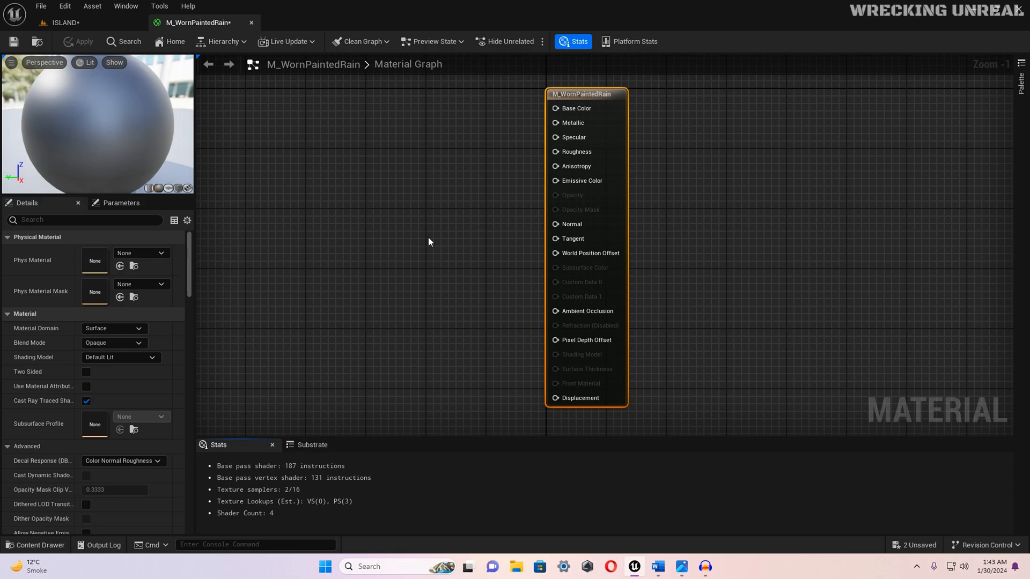
Step: Add the three Worn_Painted_Metal_Roof textures to the material graph as Texture Samples and stack them in a column beside the output node
key(ctrl+space)
click(396, 435)
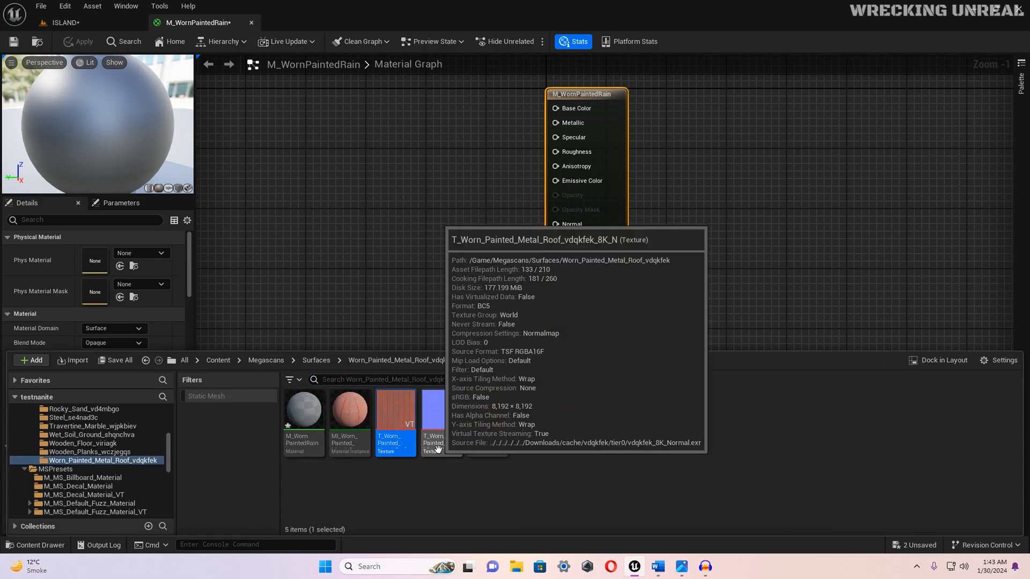
click(485, 429)
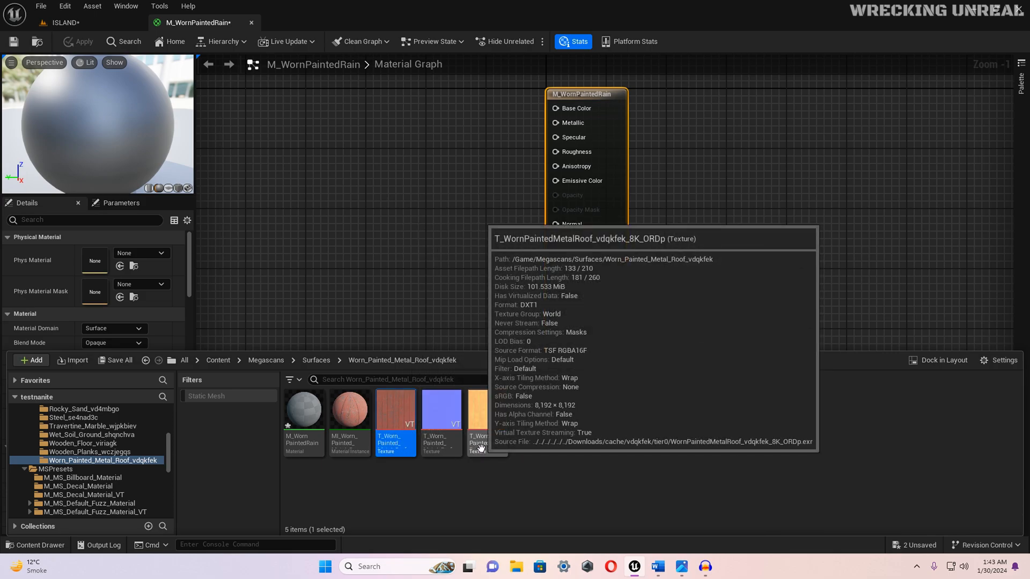
shift+click(485, 447)
drag(485, 447, 407, 82)
drag(485, 233, 445, 354)
drag(478, 216, 408, 221)
drag(436, 358, 389, 354)
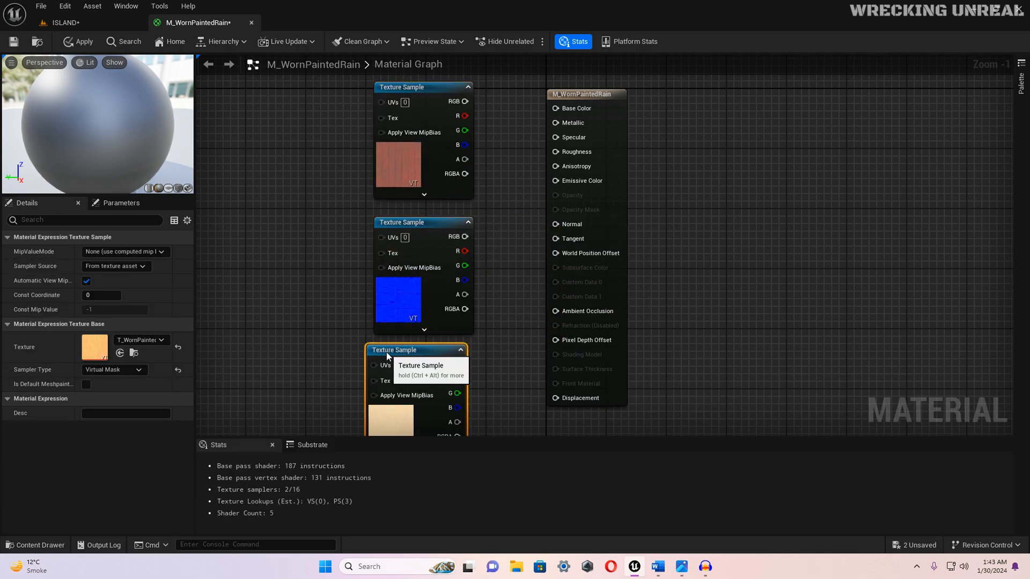
scroll(510, 192, down, 3)
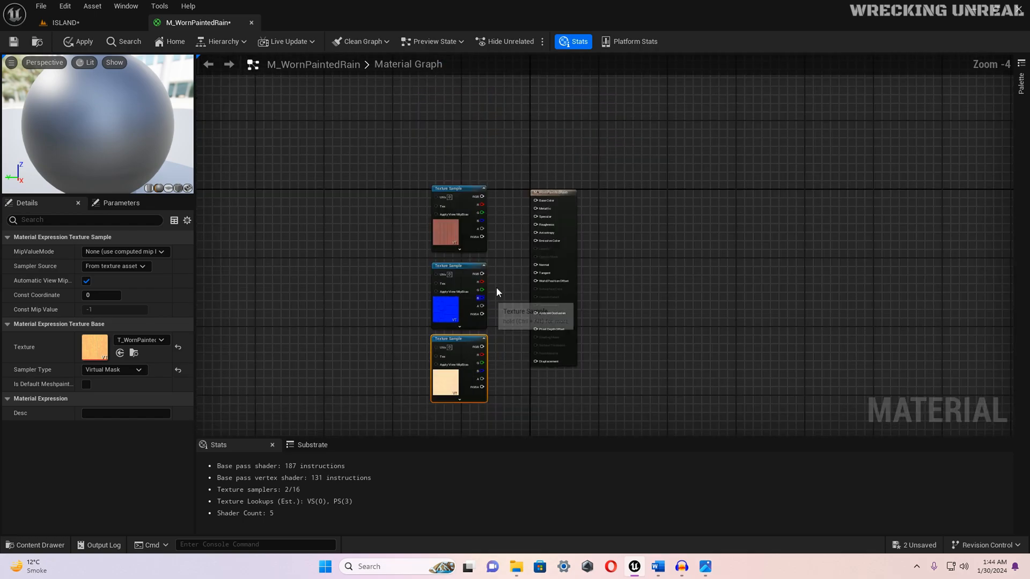
Step: Move the material output node farther from the textures and add a Wet_Weather_Effects function node between them
drag(551, 190, 848, 193)
scroll(561, 214, up, 1)
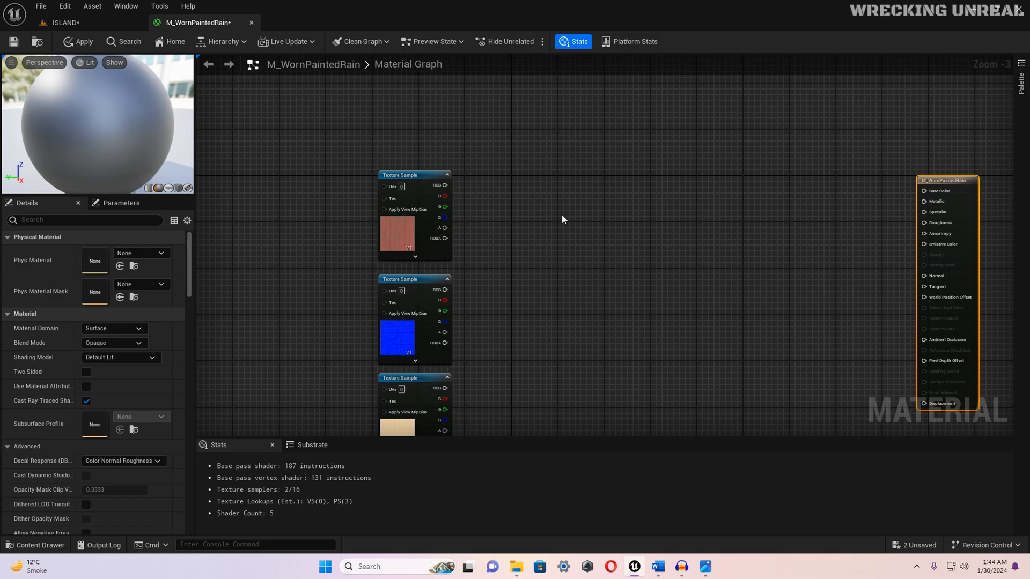
right_click(562, 219)
text(wet)
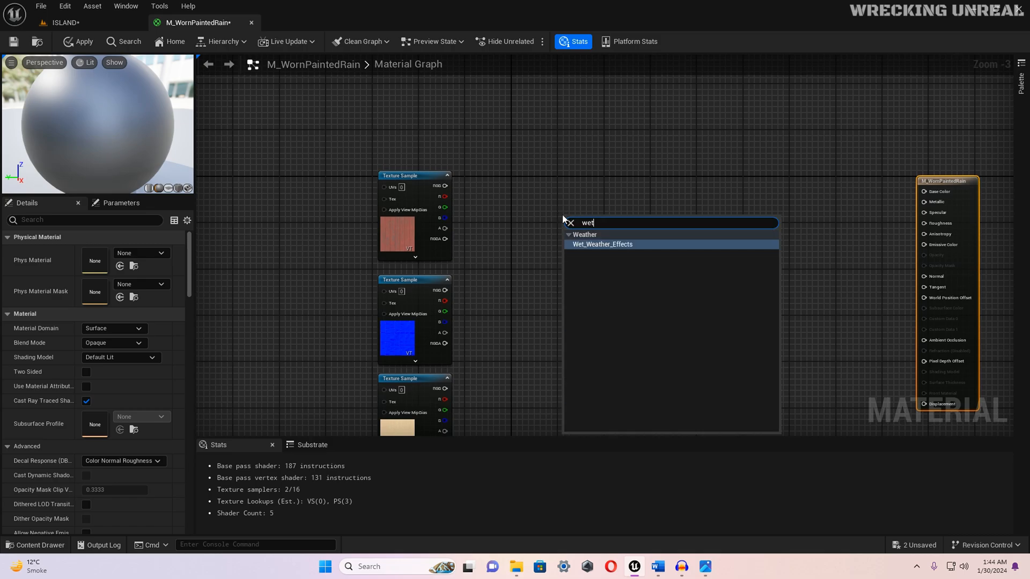
click(593, 244)
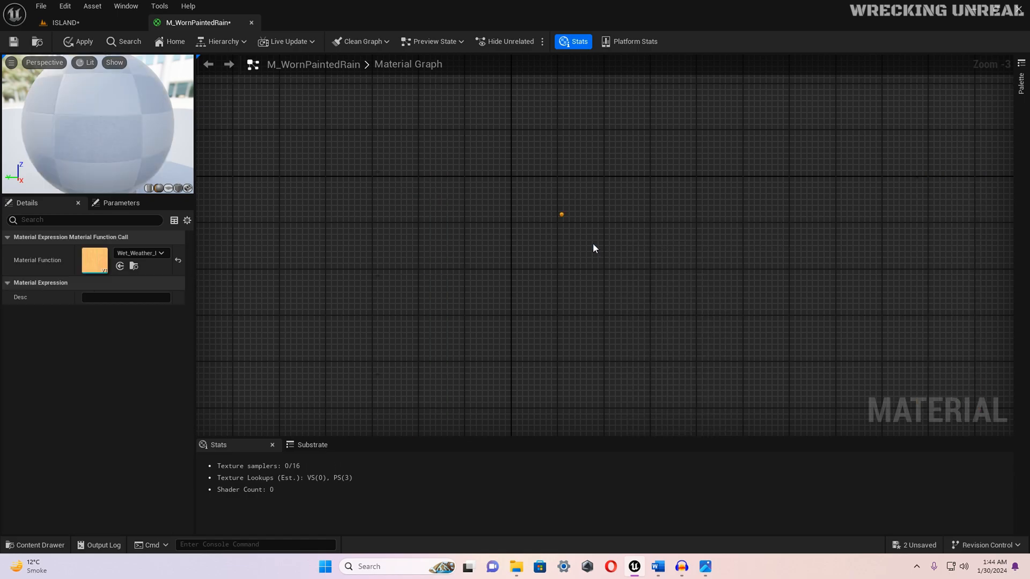
drag(616, 205, 653, 182)
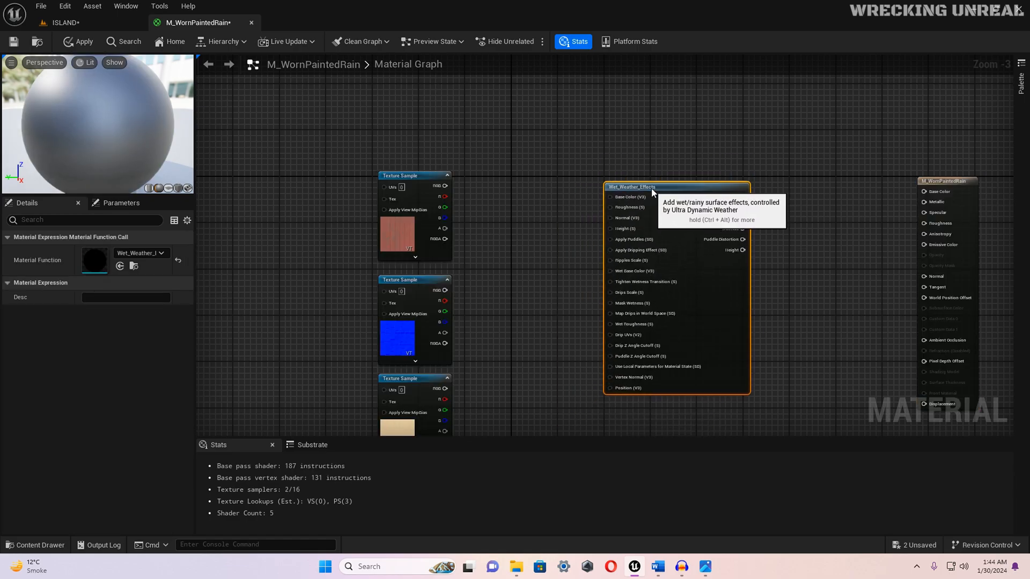
Step: Connect the color, normal and ORDp textures' RGB outputs to the Base Color, Normal and Roughness inputs of Wet_Weather_Effects
scroll(565, 223, up, 3)
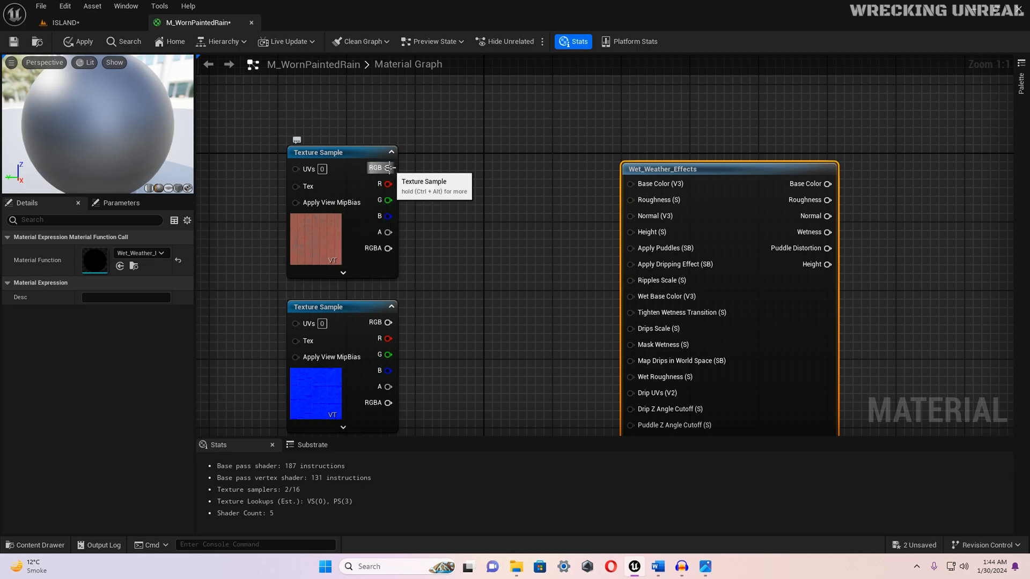
drag(388, 168, 636, 184)
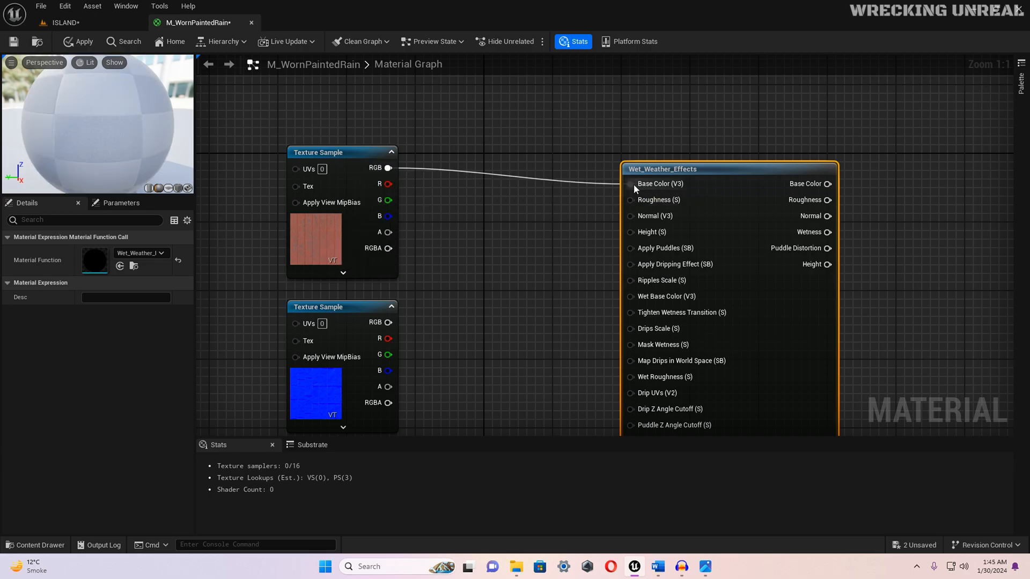
scroll(556, 219, down, 2)
click(529, 236)
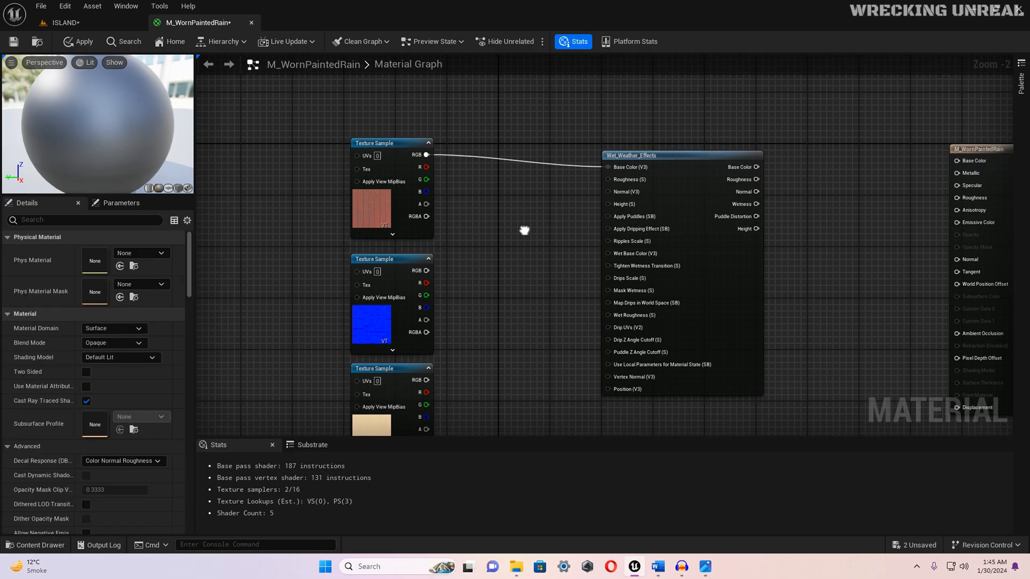
right_drag(526, 239, 506, 170)
drag(408, 209, 591, 130)
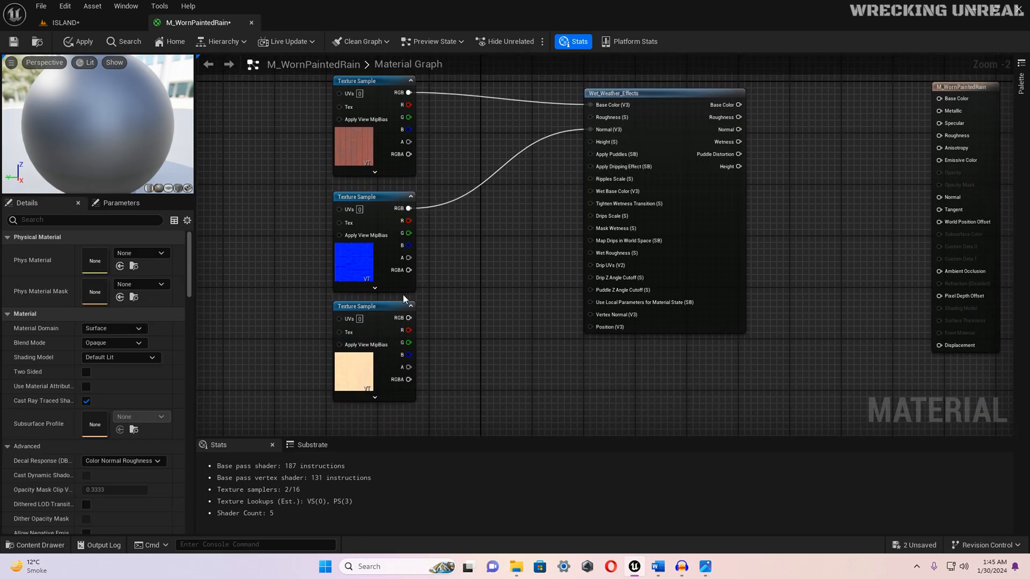
click(405, 310)
drag(409, 318, 603, 119)
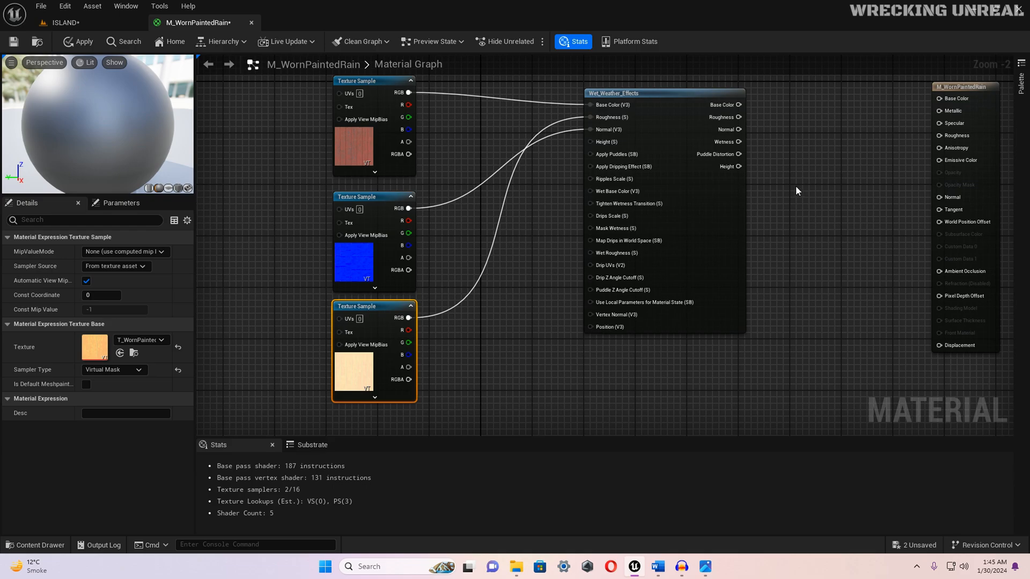
click(541, 281)
click(386, 337)
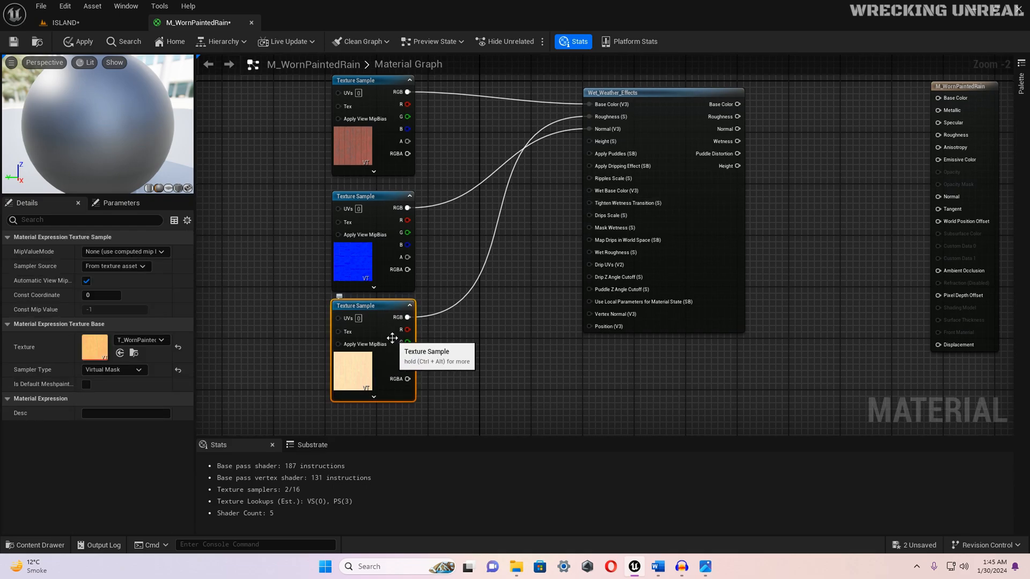
Step: Add a StaticBool node set to True and connect it to the Apply Dripping Effect input of Wet_Weather_Effects
right_click(538, 196)
text(static)
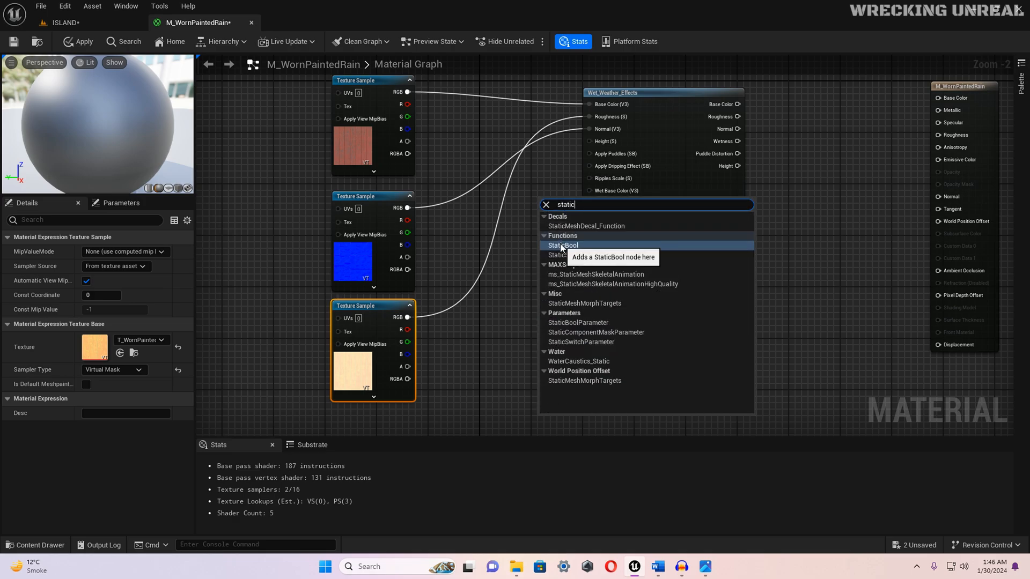
click(561, 245)
drag(557, 202, 514, 209)
drag(547, 227, 590, 166)
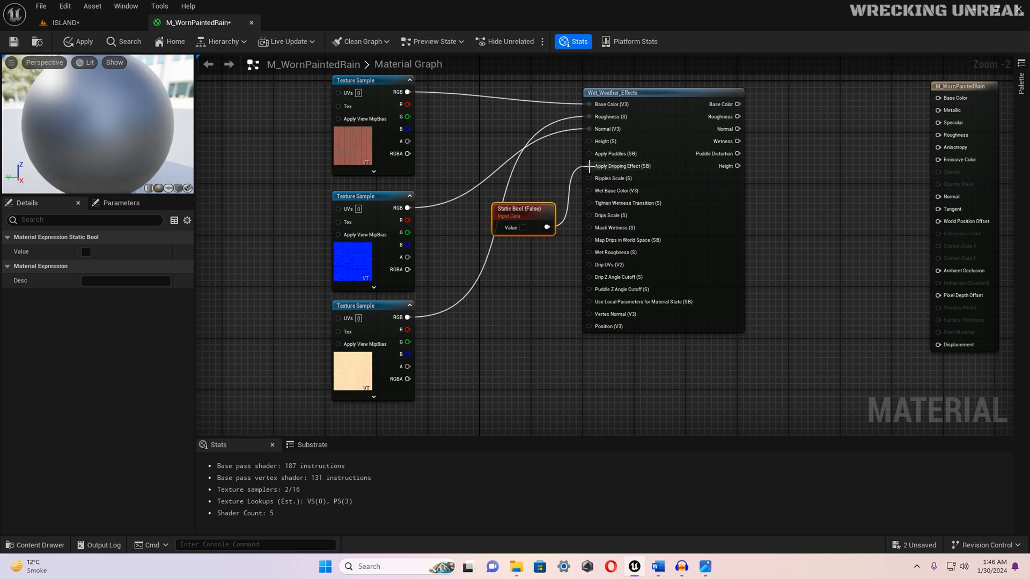
click(524, 227)
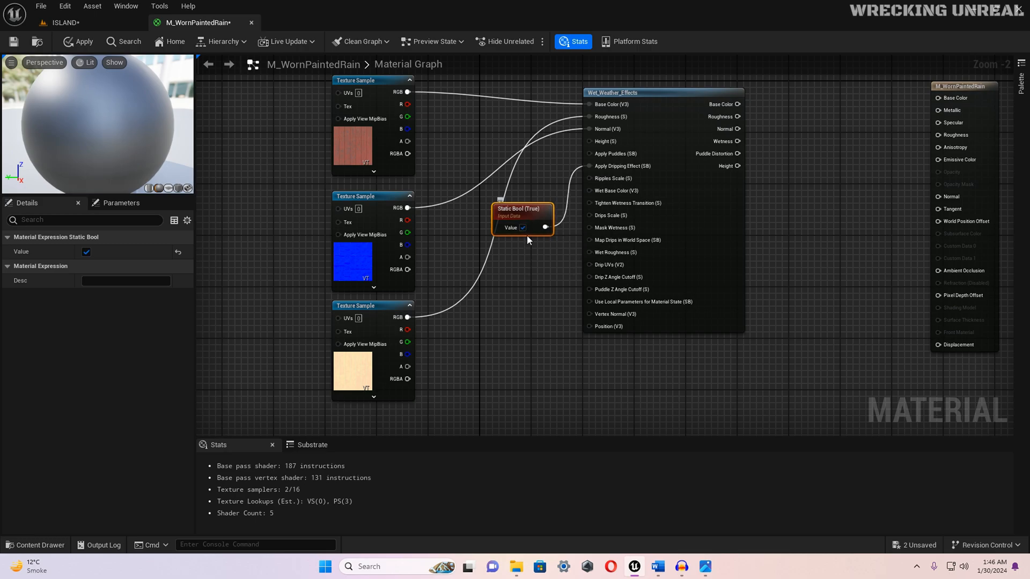
drag(526, 213, 519, 213)
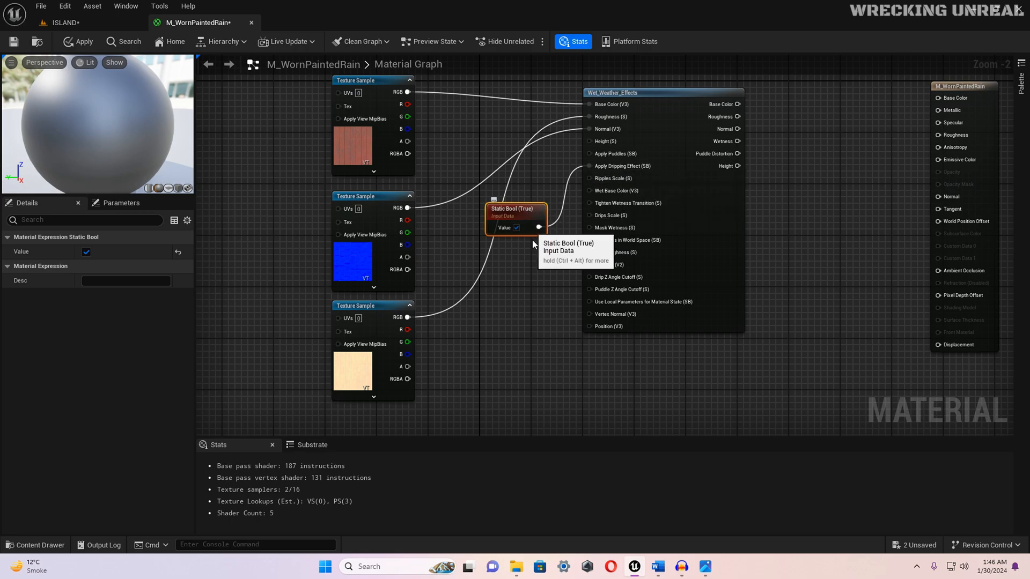
Step: Add a Constant node below the Static Bool and connect it to the Mask Wetness input of Wet_Weather_Effects
right_click(511, 282)
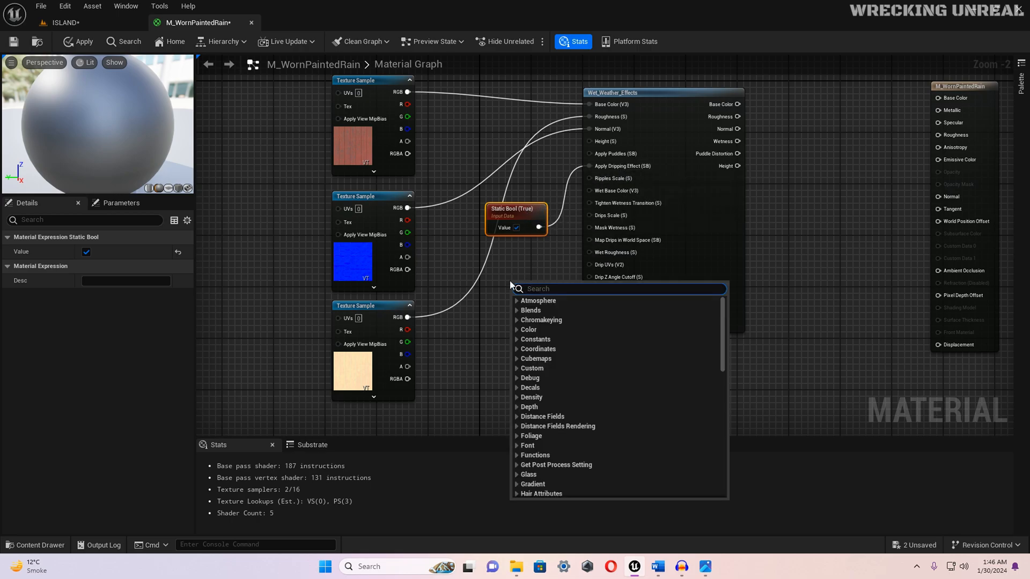
text(consta)
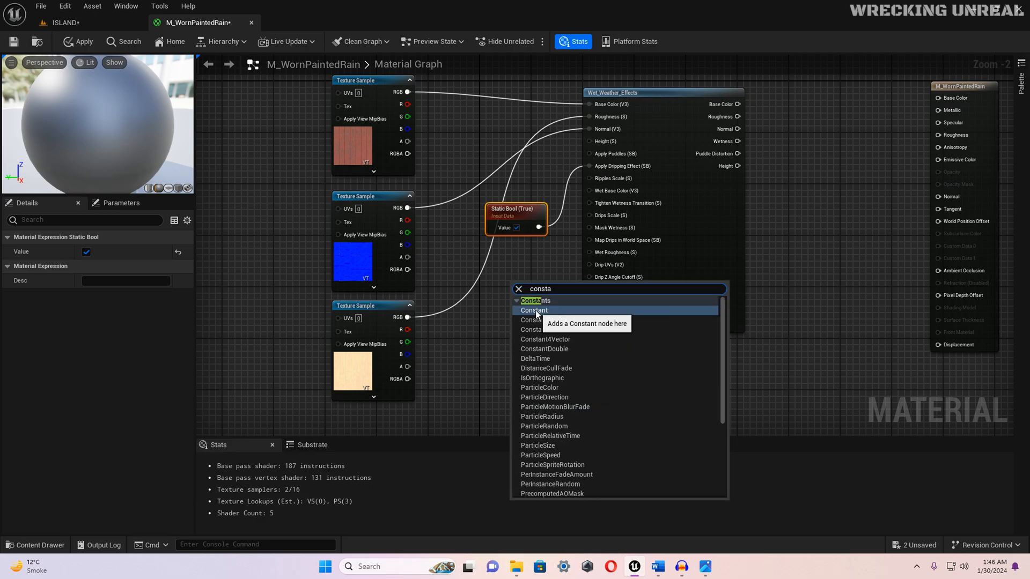
click(535, 311)
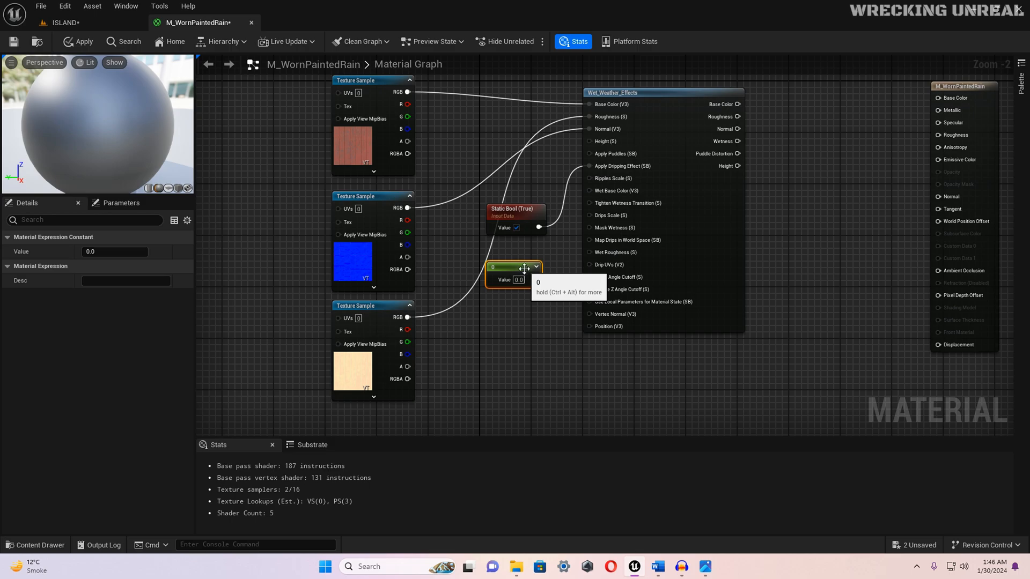
drag(534, 279, 593, 226)
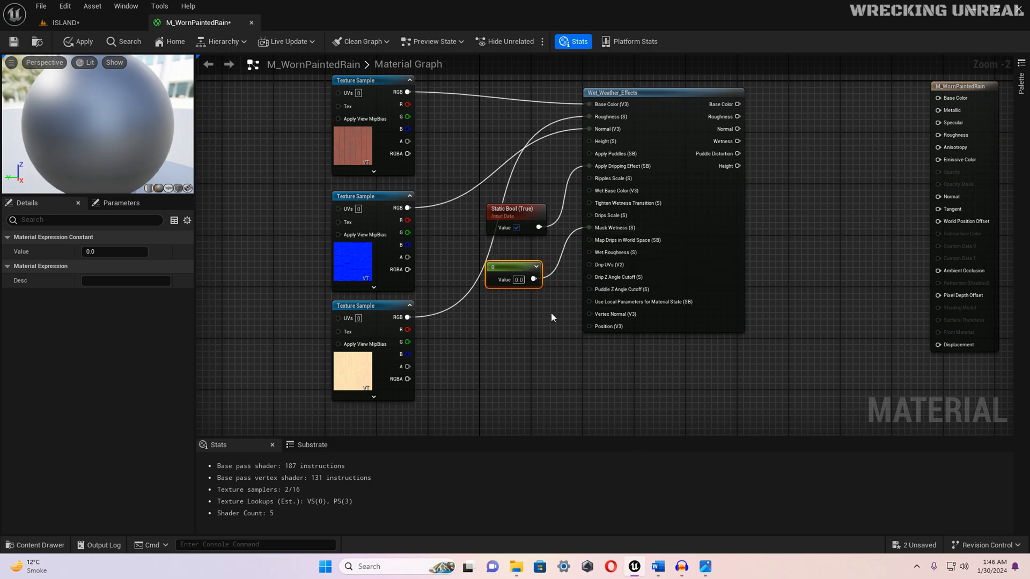
Step: Connect the Base Color, Roughness and Normal outputs of Wet_Weather_Effects to the matching inputs of the M_WornPaintedRain output node
click(829, 144)
right_drag(825, 144, 674, 184)
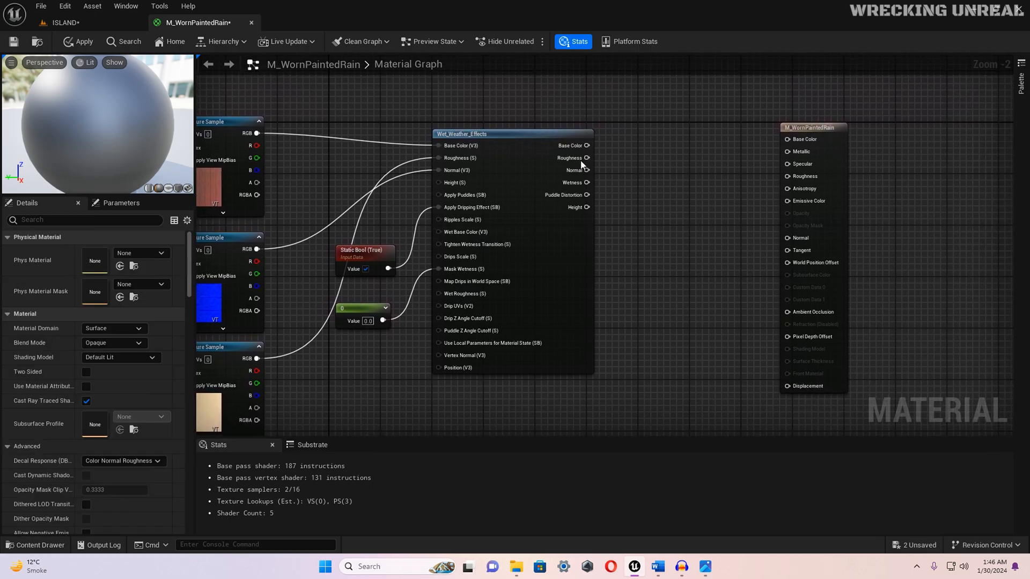
drag(578, 146, 791, 141)
drag(587, 158, 789, 176)
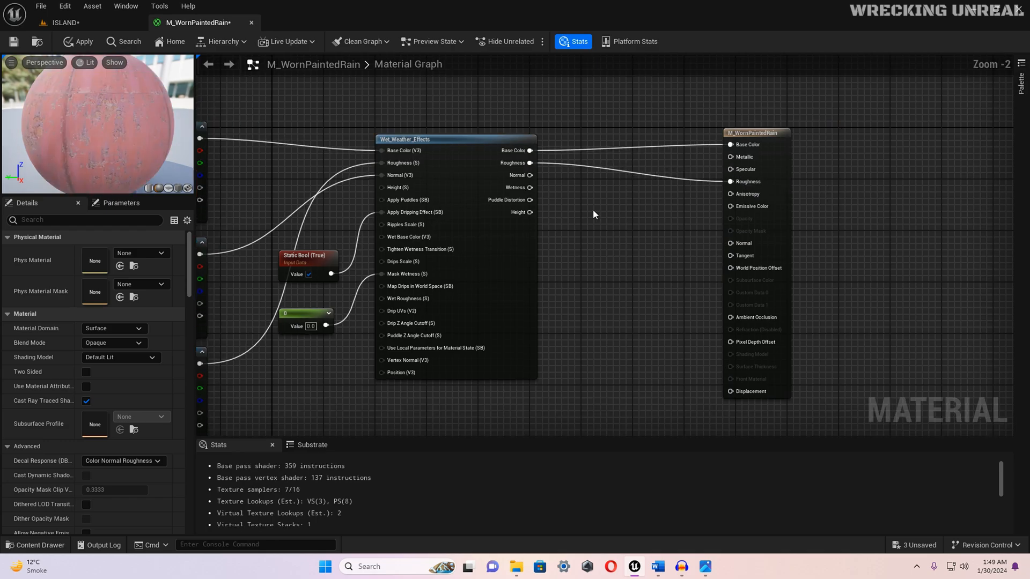
drag(530, 174, 732, 244)
Step: Set the Constant feeding Mask Wetness to 1 and save the material
right_drag(588, 266, 819, 221)
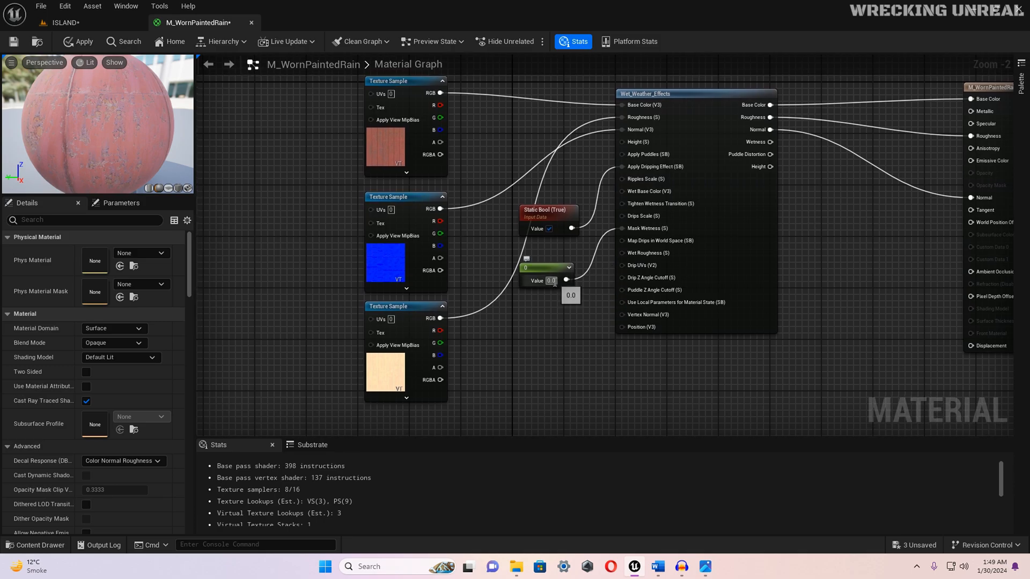
text(1)
key(Return)
click(13, 42)
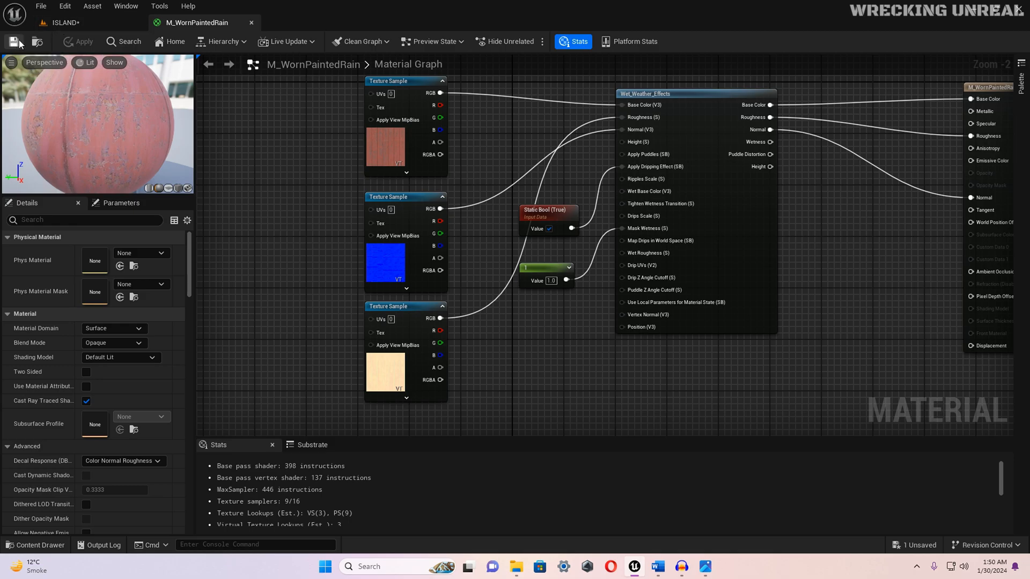
Step: Return to the ISLAND level and create a material instance from M_WornPaintedRain, keeping its default name
click(90, 23)
key(ctrl+space)
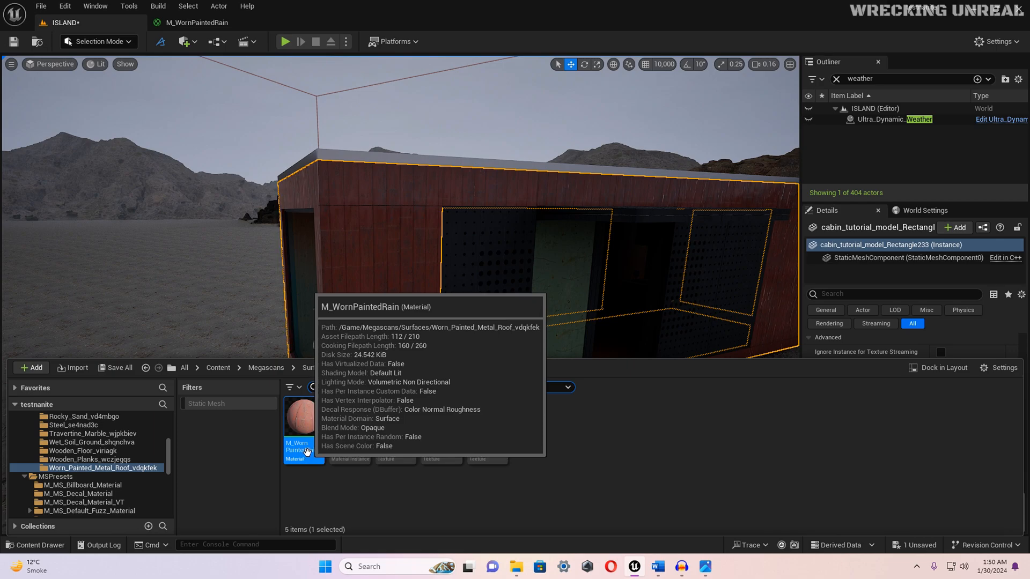
right_click(305, 457)
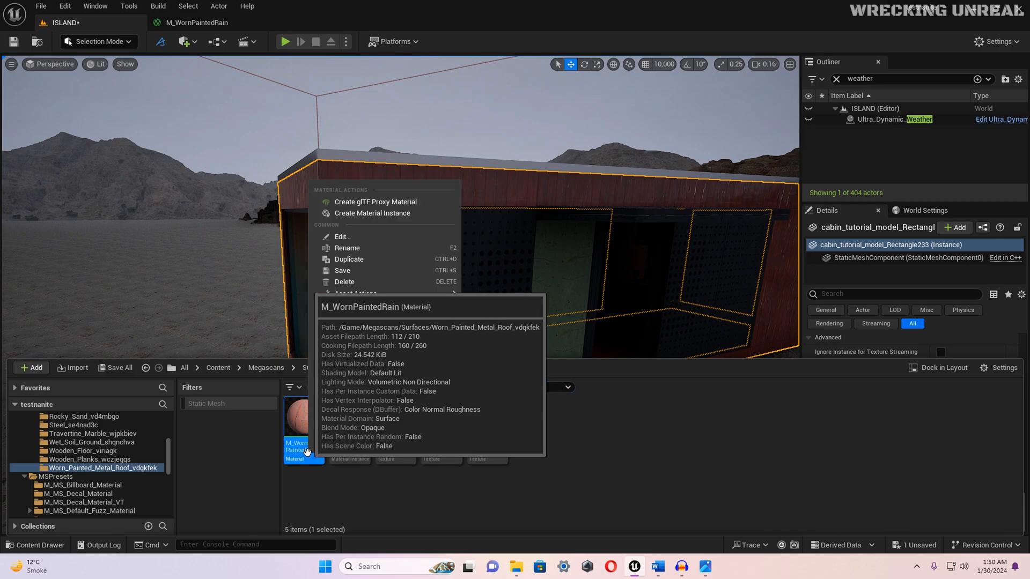
click(372, 213)
key(Return)
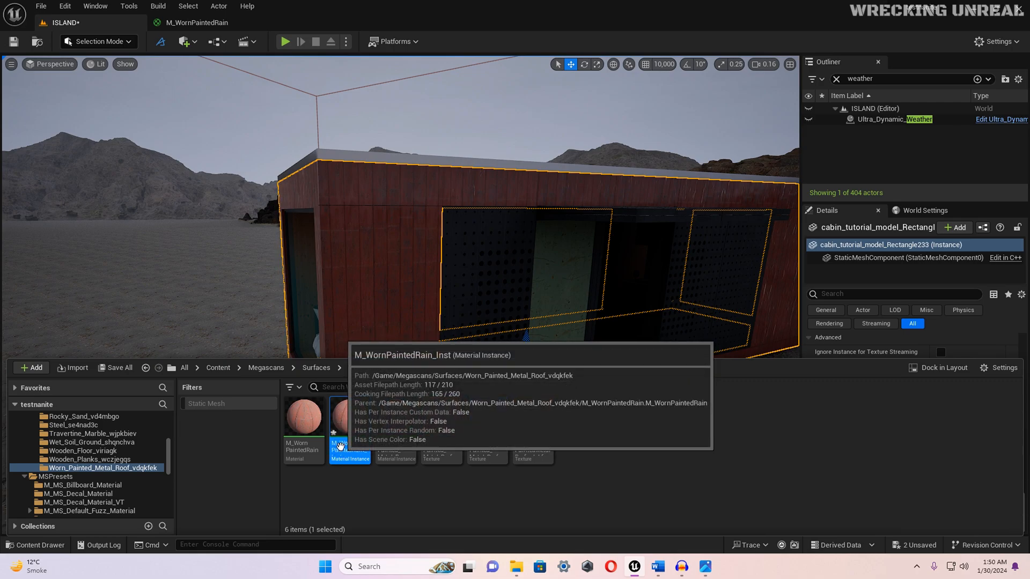
Step: Rename the new M_WornPaintedRain material instance as MI_WornPaintedRain_Inst
right_click(343, 450)
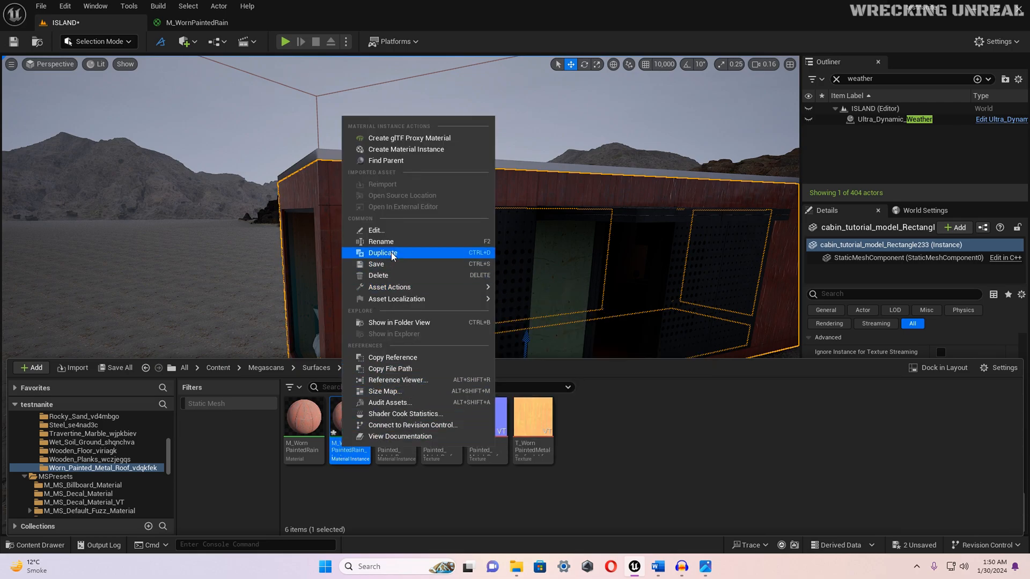
click(381, 242)
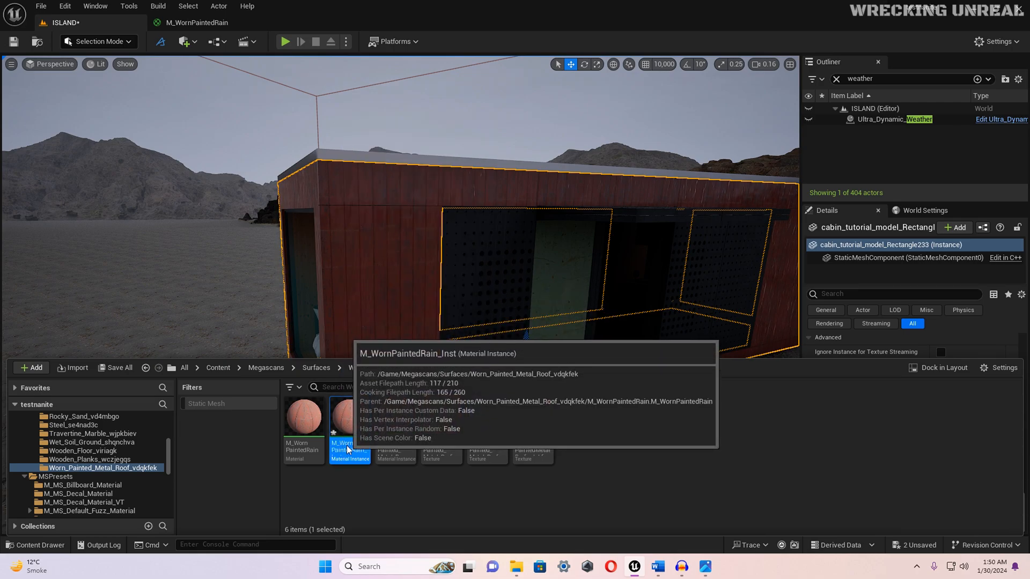
right_click(346, 449)
click(395, 247)
key(Home)
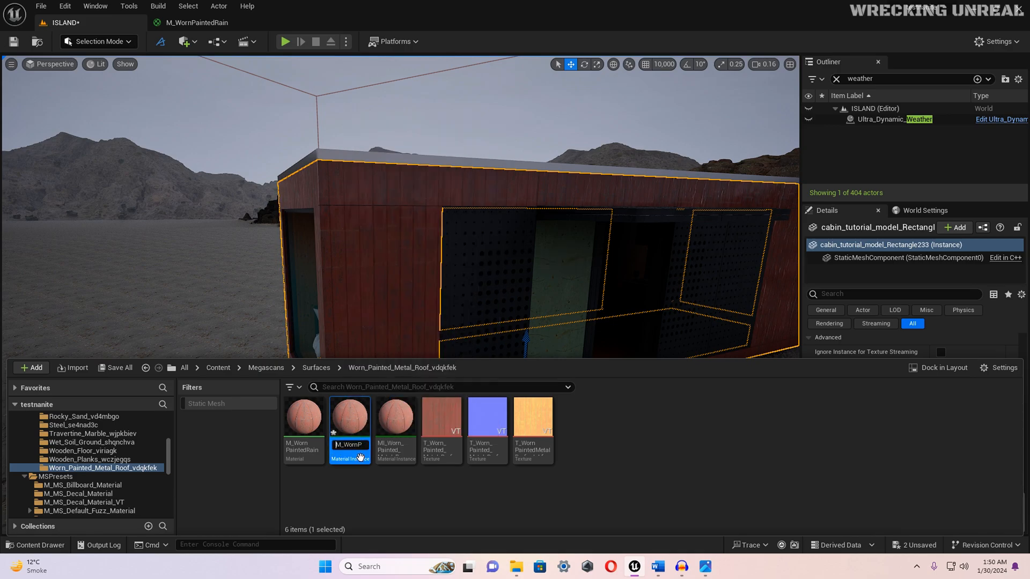
text(I)
key(Return)
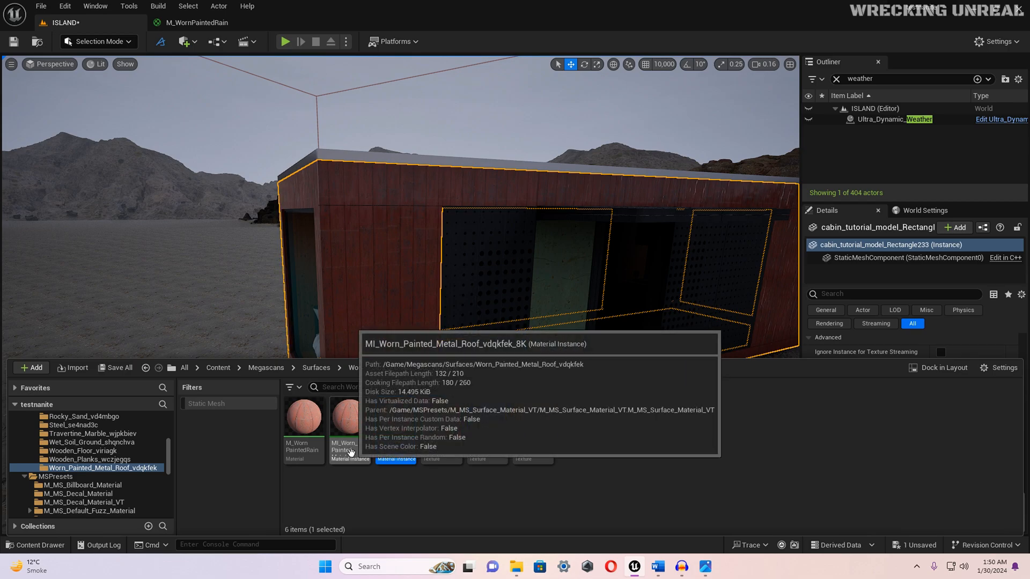
Step: Apply the MI_WornPaintedRain_Inst material instance to the cabin's red outer wall in the viewport
click(348, 451)
click(301, 452)
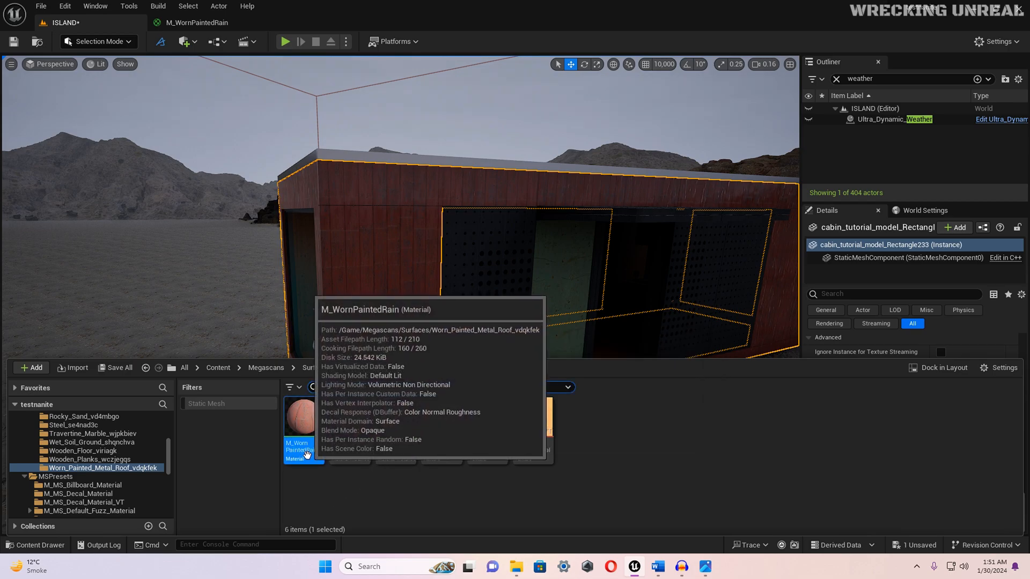
click(392, 453)
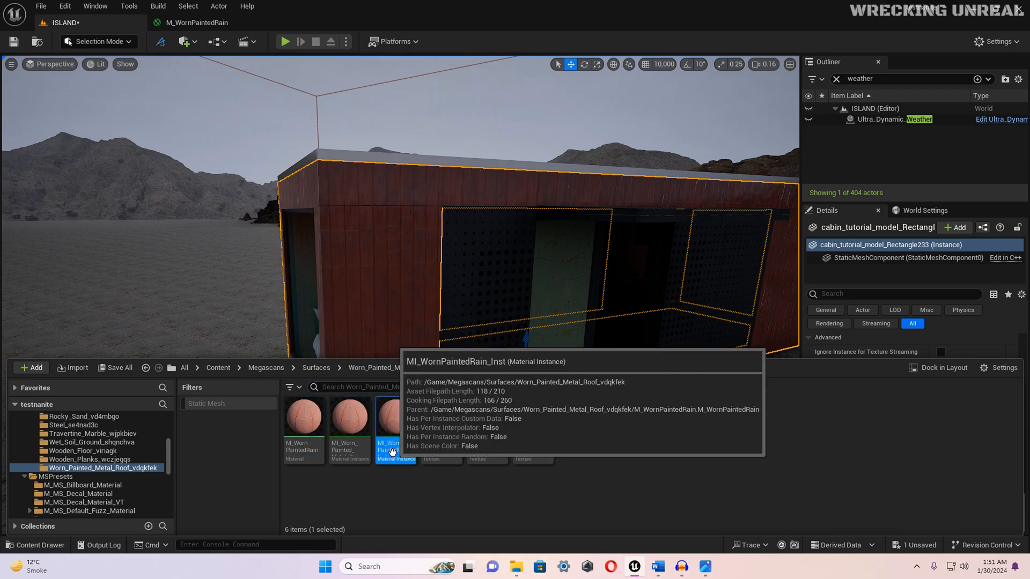
click(304, 429)
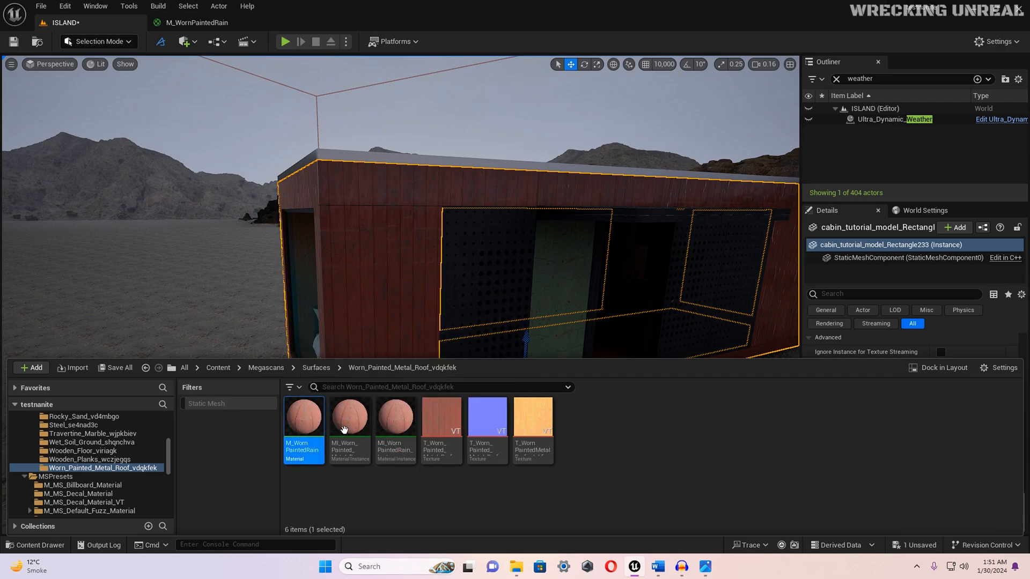
drag(394, 456, 377, 321)
key(s)
right_drag(386, 318, 462, 297)
key(w)
key(s)
key(w)
key(s)
key(d)
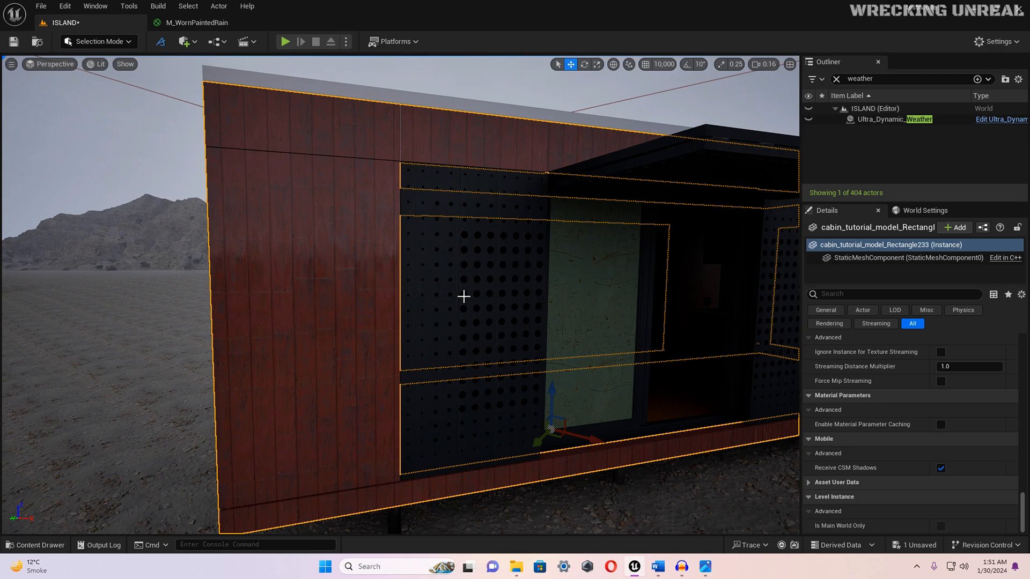
Step: Select the cabin's perforated metal panel, clear the weather filter from the Outliner, and locate the panel's Element 0 material among the project assets
click(462, 295)
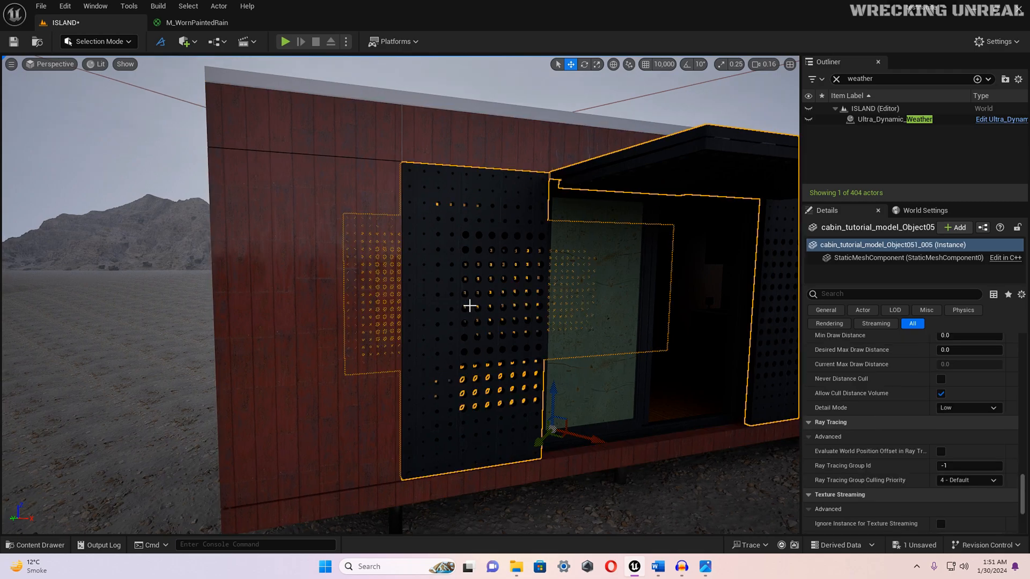
scroll(897, 391, up, 5)
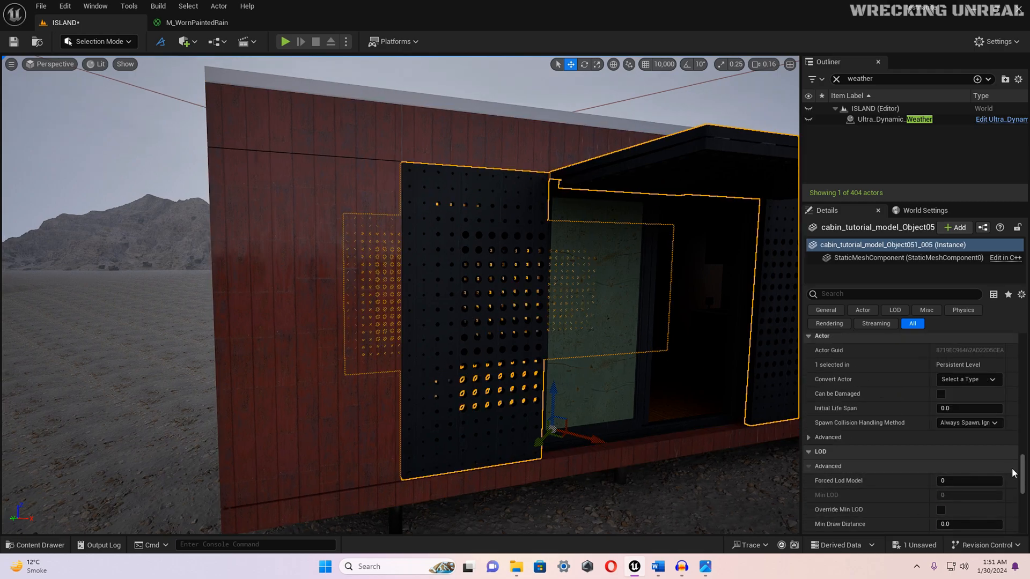
click(837, 79)
scroll(1020, 472, up, 15)
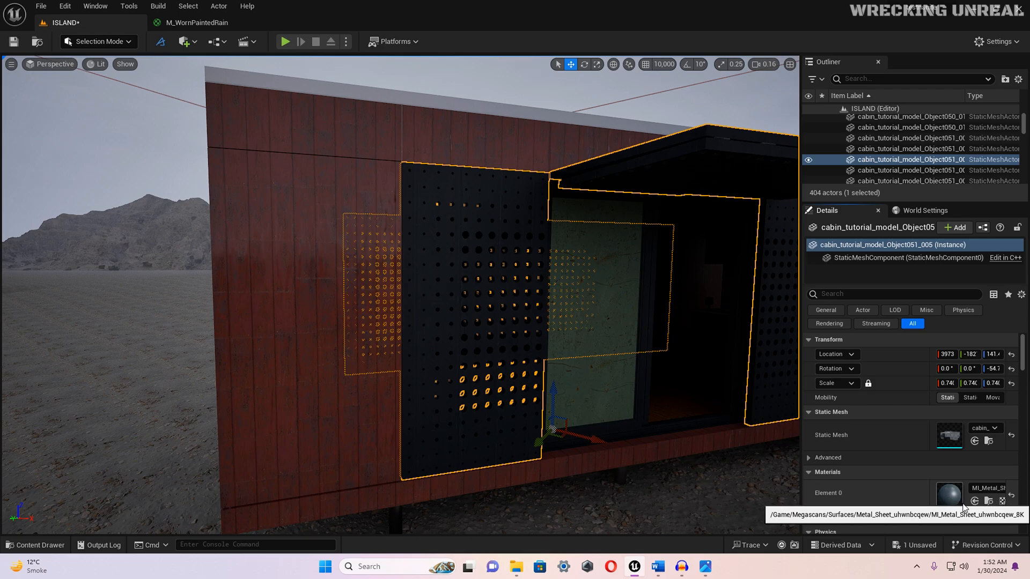
click(988, 502)
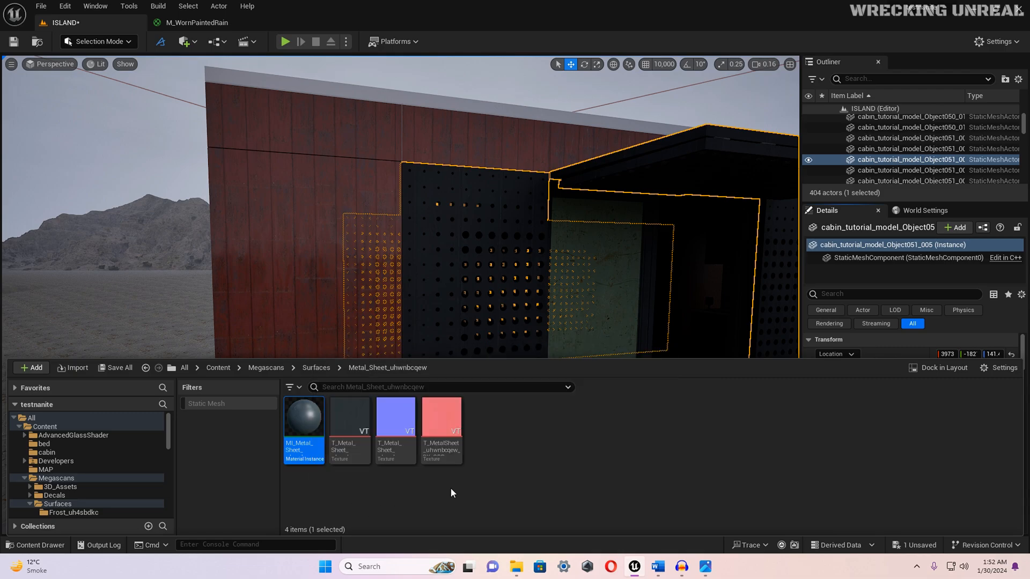
Step: Create a material named M_Metal_SheetRain in the Metal_Sheet_uhwnbcqew folder and open it for editing
right_click(486, 483)
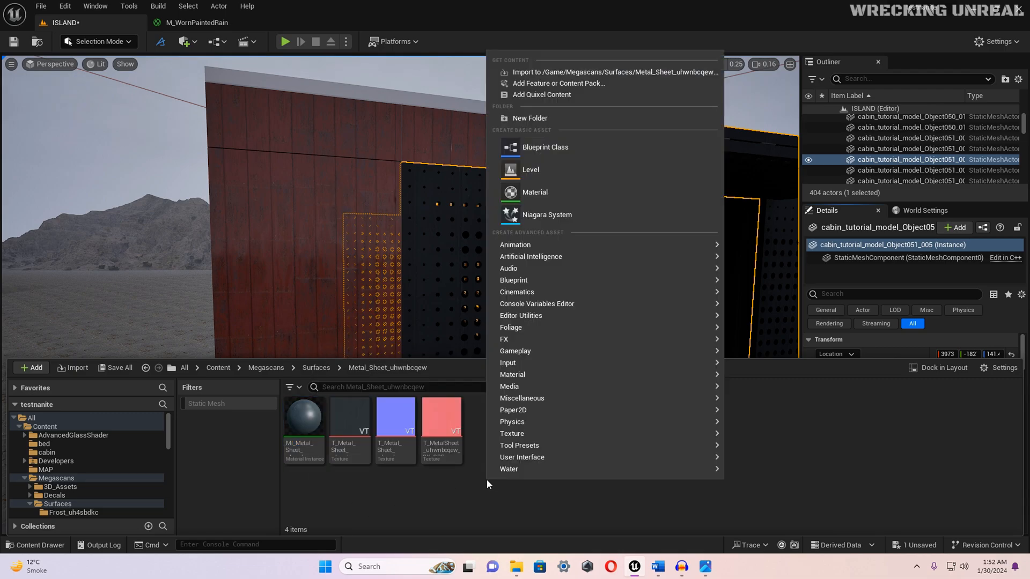
click(551, 193)
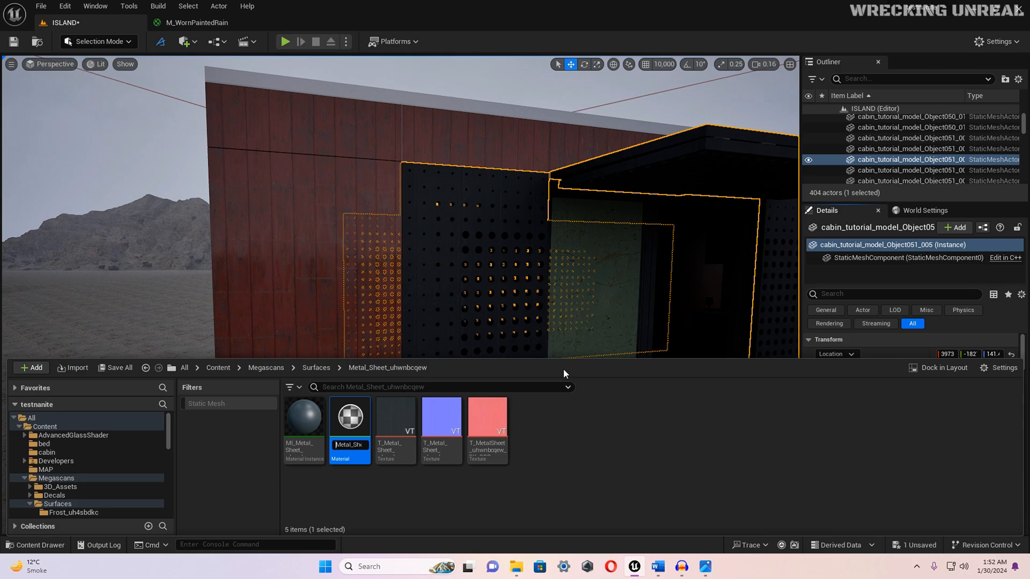
text(_)
click(365, 492)
double_click(304, 420)
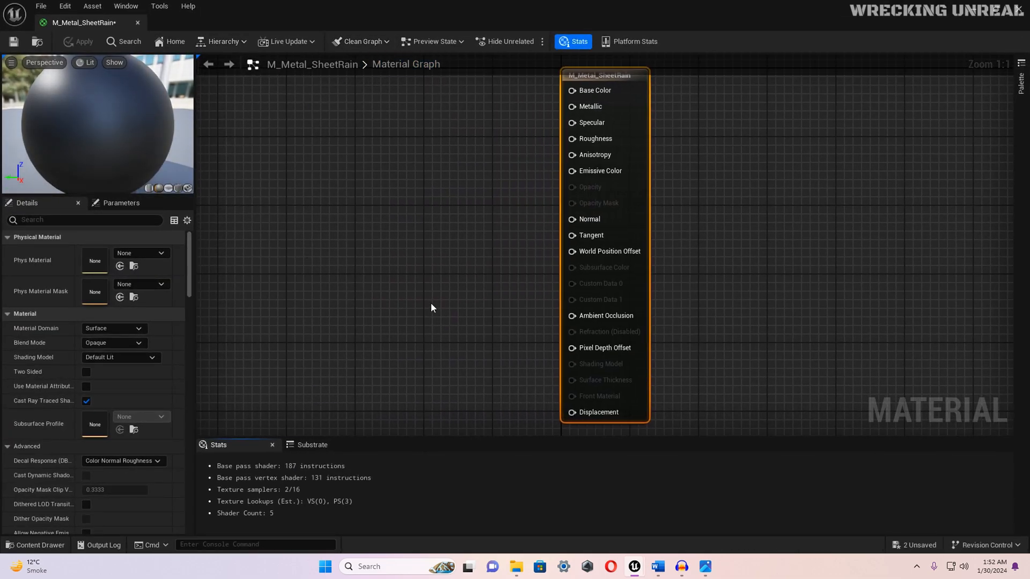
Step: Add the folder's three Metal Sheet textures to the M_Metal_SheetRain graph as Texture Sample nodes
key(ctrl+space)
click(394, 451)
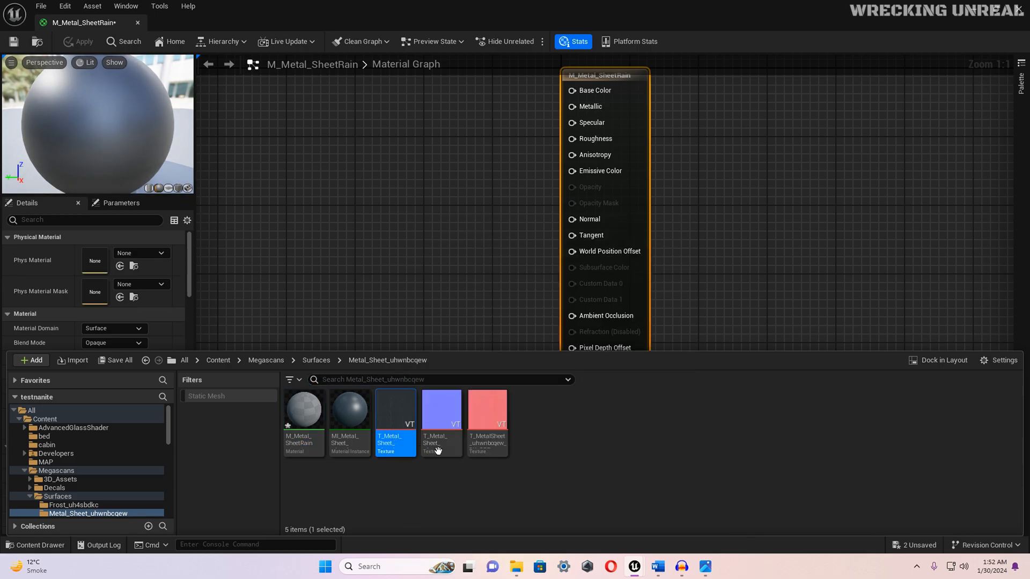
shift+click(497, 448)
drag(497, 448, 419, 91)
Step: Arrange the color, normal and mask Texture Samples in a column and move the M_Metal_SheetRain output node well away from them
right_drag(368, 169, 389, 236)
drag(454, 155, 413, 145)
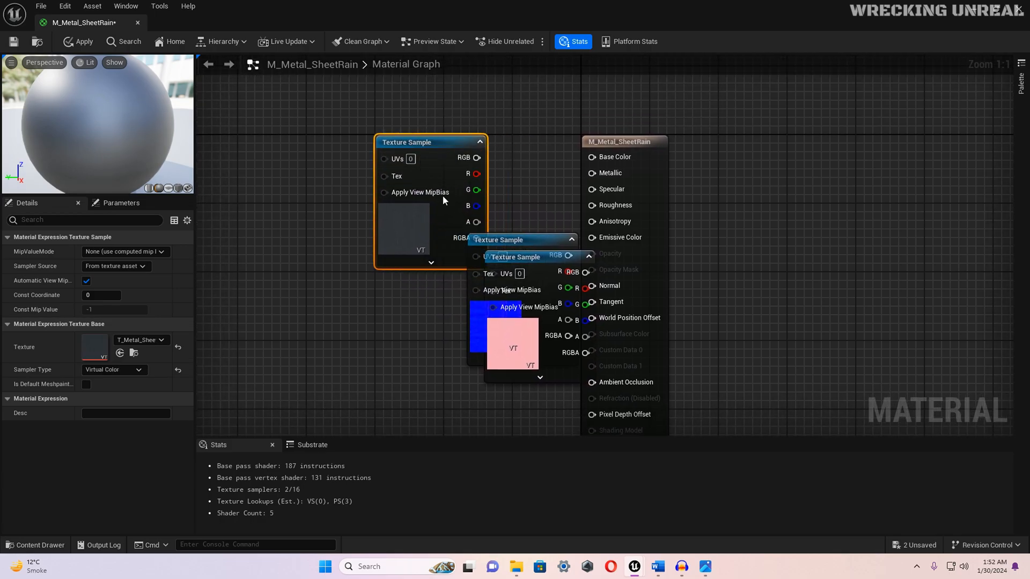
drag(516, 258, 433, 384)
scroll(391, 335, down, 1)
right_drag(392, 336, 405, 203)
drag(439, 256, 395, 279)
drag(516, 124, 427, 167)
drag(425, 261, 476, 280)
scroll(484, 279, down, 3)
drag(556, 136, 848, 136)
drag(454, 278, 461, 274)
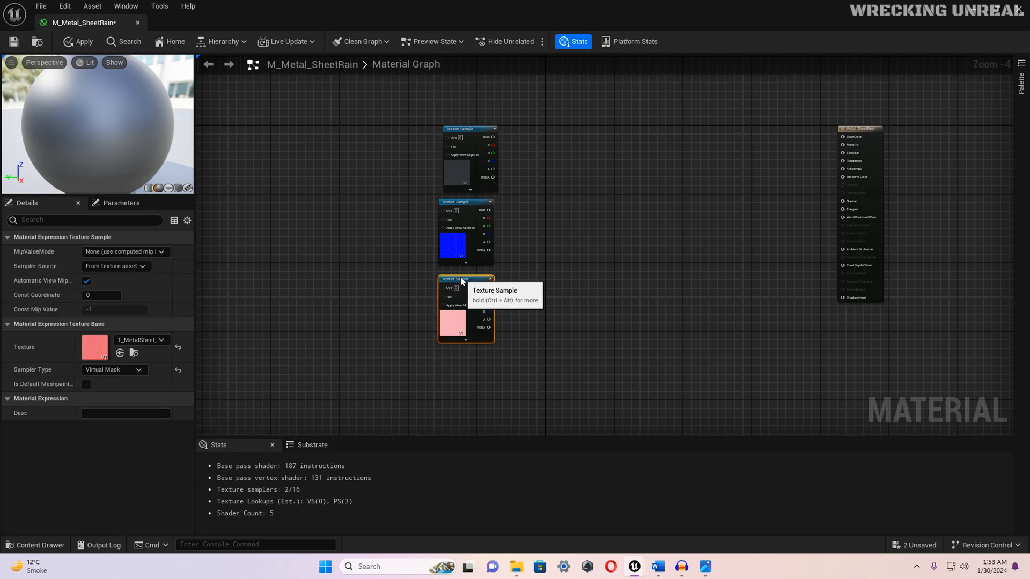
Step: Add a Wet_Weather_Effects node between the texture samples and the output node, aligned with their top edges
right_click(587, 159)
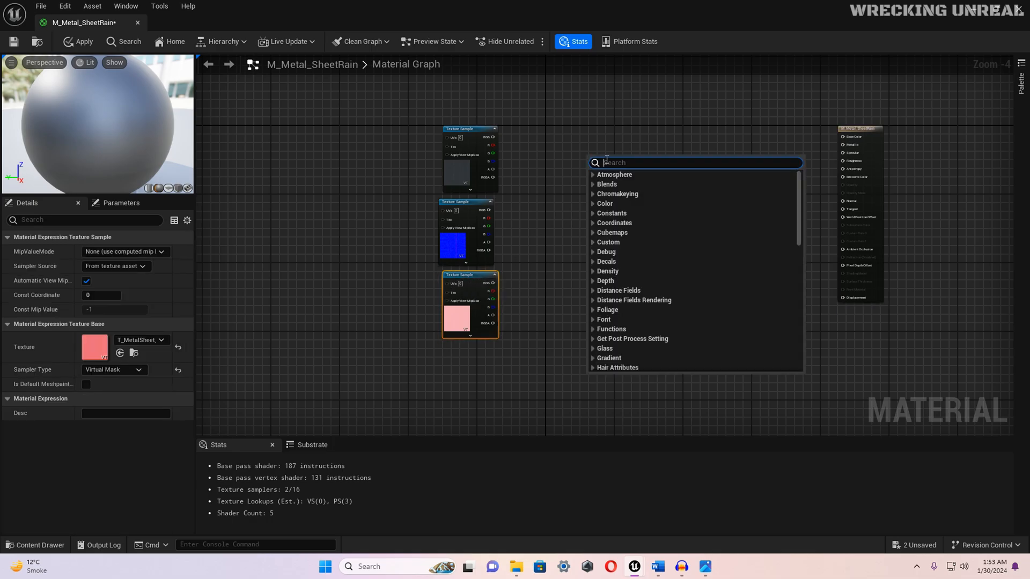
text(wet)
click(618, 185)
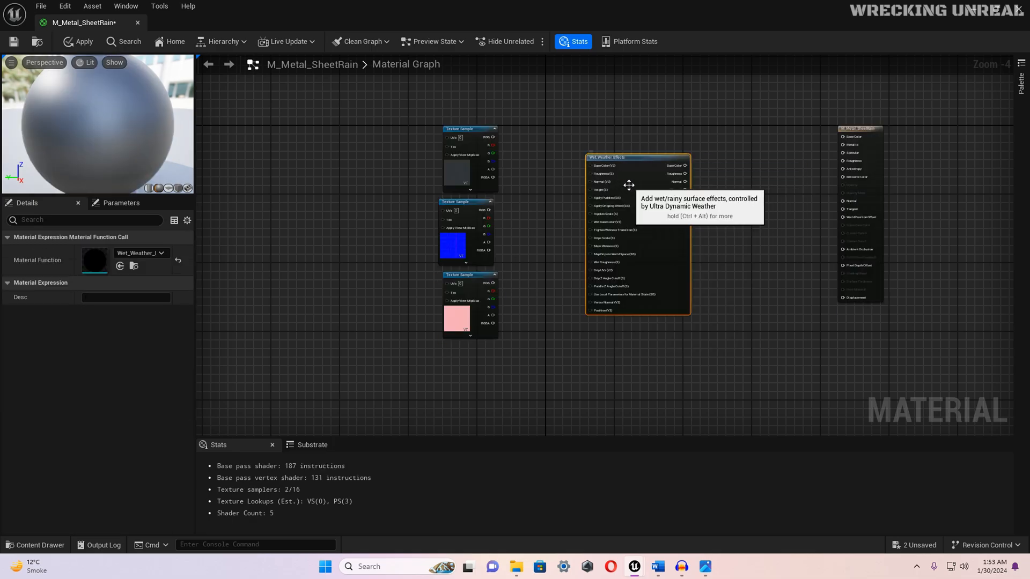
scroll(624, 145, up, 2)
drag(626, 165, 629, 122)
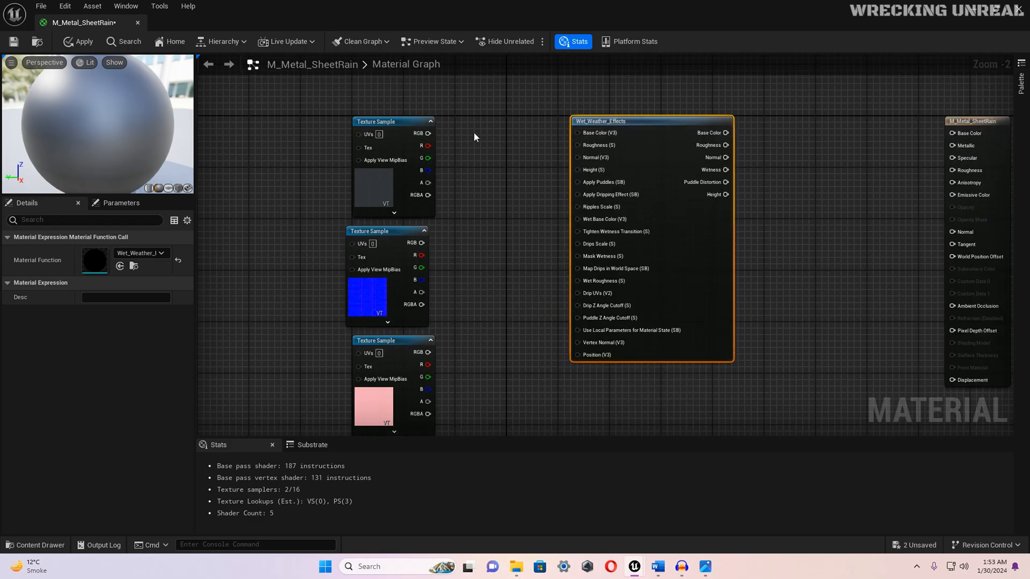
Step: Connect the RGB outputs of the color, normal and mask samples to the Base Color, Normal and Roughness inputs of Wet_Weather_Effects respectively
drag(427, 133, 533, 135)
drag(422, 243, 585, 158)
drag(427, 353, 580, 143)
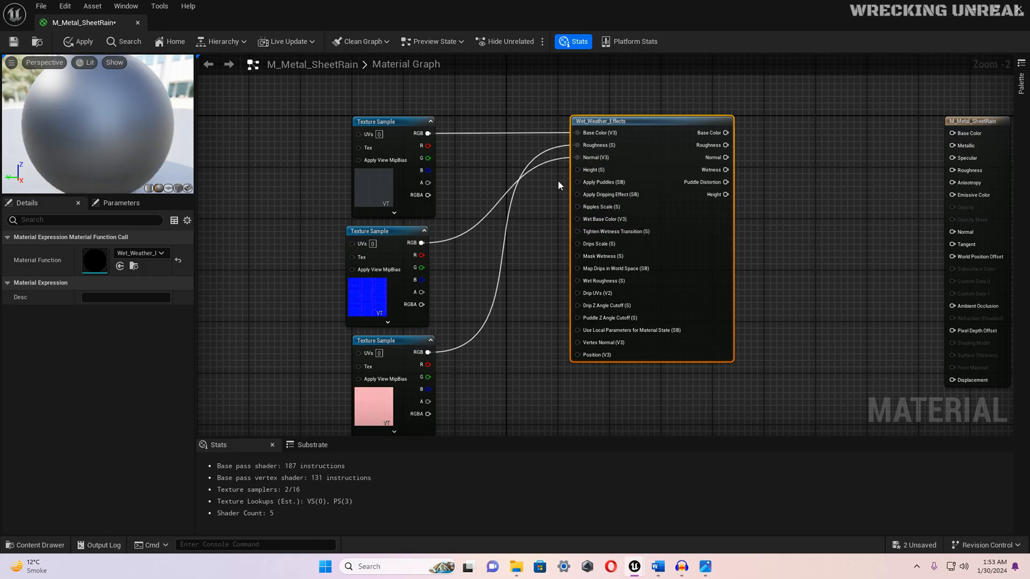
Step: Add a Static Bool set to true and connect it to the Apply Dripping Effect input of Wet_Weather_Effects
right_click(536, 256)
text(sta)
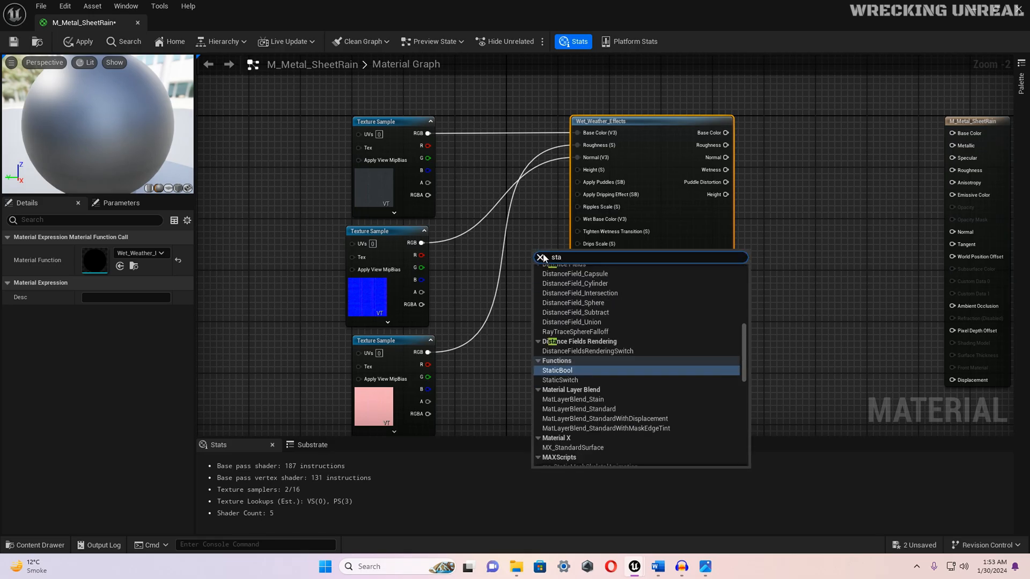
click(555, 370)
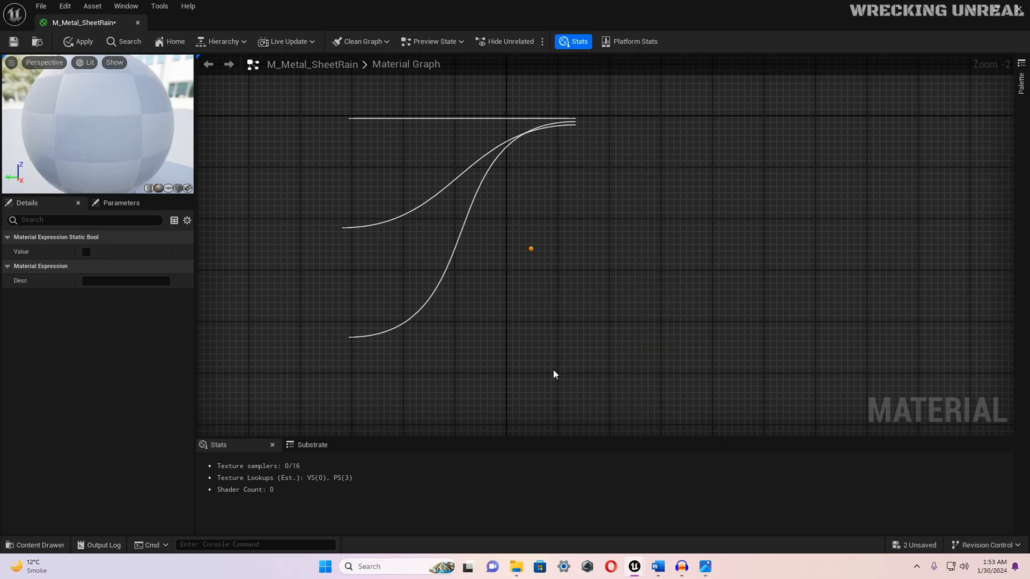
drag(536, 251, 581, 193)
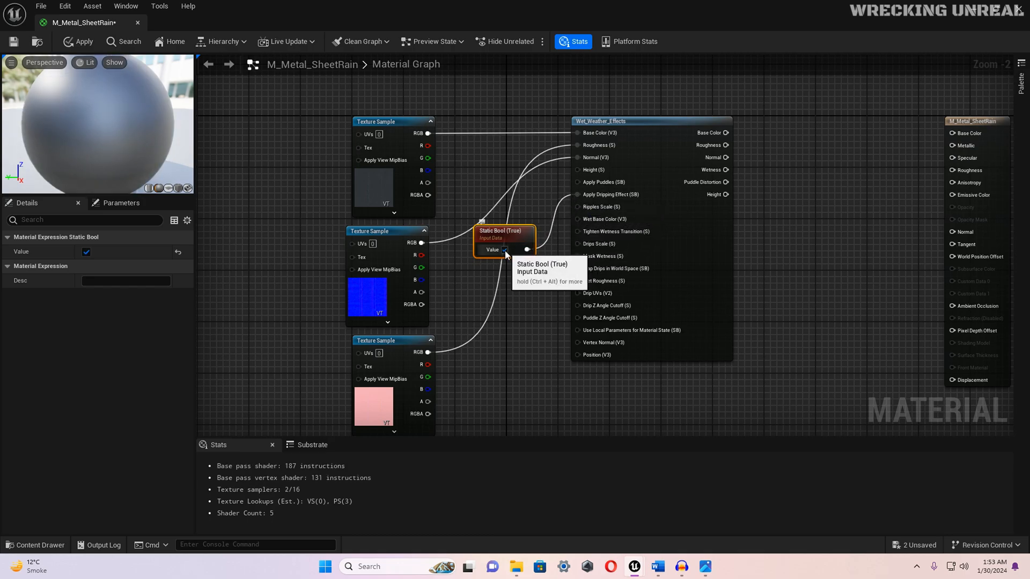
Step: Add a Constant node below the Static Bool, connect it to the Mask Wetness input, and set its value to 1
right_click(520, 310)
text(cons)
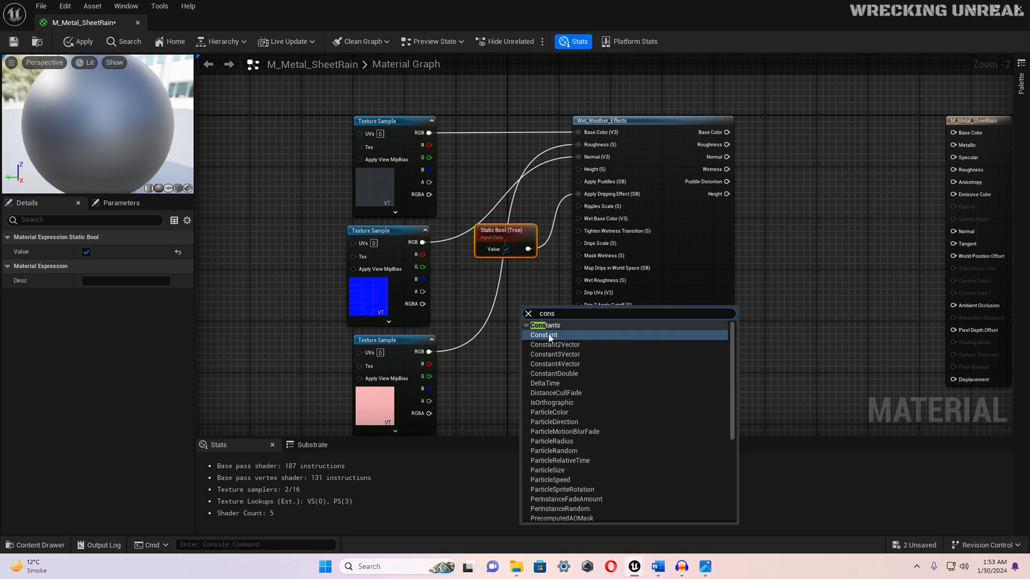
click(548, 338)
drag(535, 315, 576, 256)
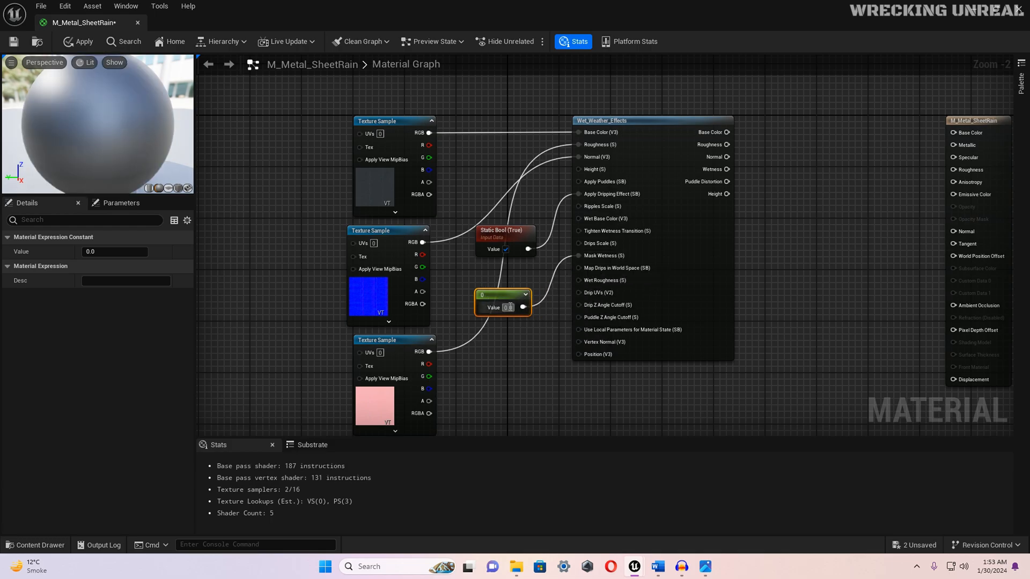
text(1)
key(Return)
Step: Connect the Base Color, Roughness and Normal outputs of Wet_Weather_Effects to the matching M_Metal_SheetRain inputs, and save and close the material
right_drag(787, 173, 562, 244)
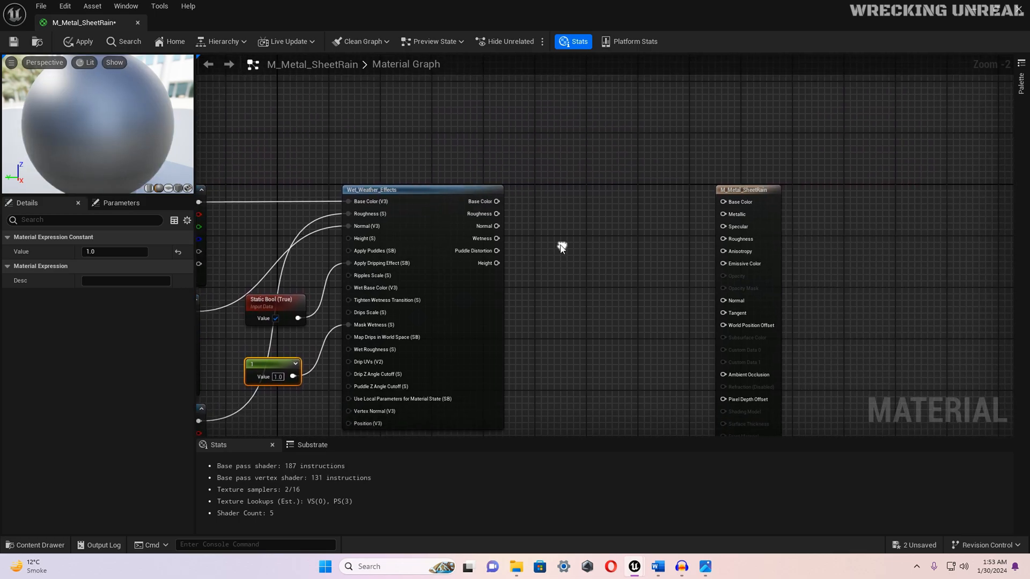
scroll(562, 244, up, 2)
drag(471, 185, 805, 189)
drag(472, 201, 789, 234)
drag(472, 217, 775, 314)
right_drag(563, 279, 633, 158)
scroll(633, 158, down, 1)
scroll(655, 231, down, 1)
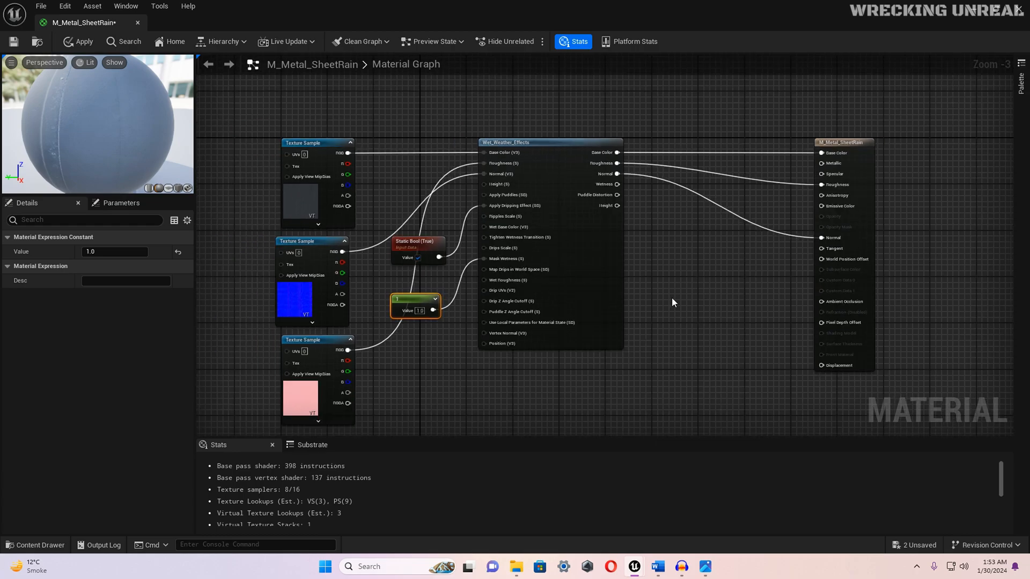
click(80, 42)
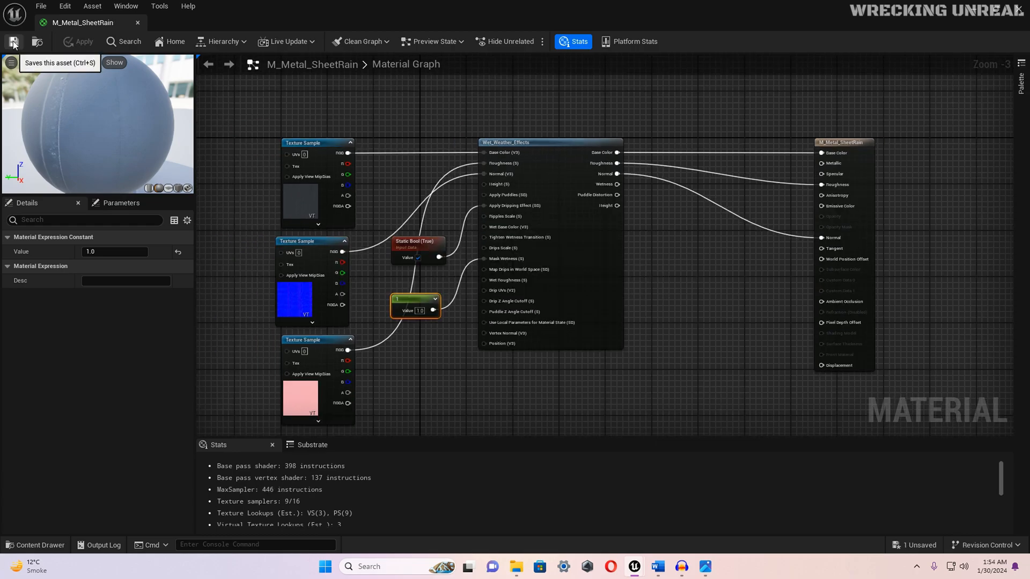
click(138, 22)
Step: Create a material instance from M_Metal_SheetRain and name it MI_Metal_SheetRain_Inst
key(ctrl+space)
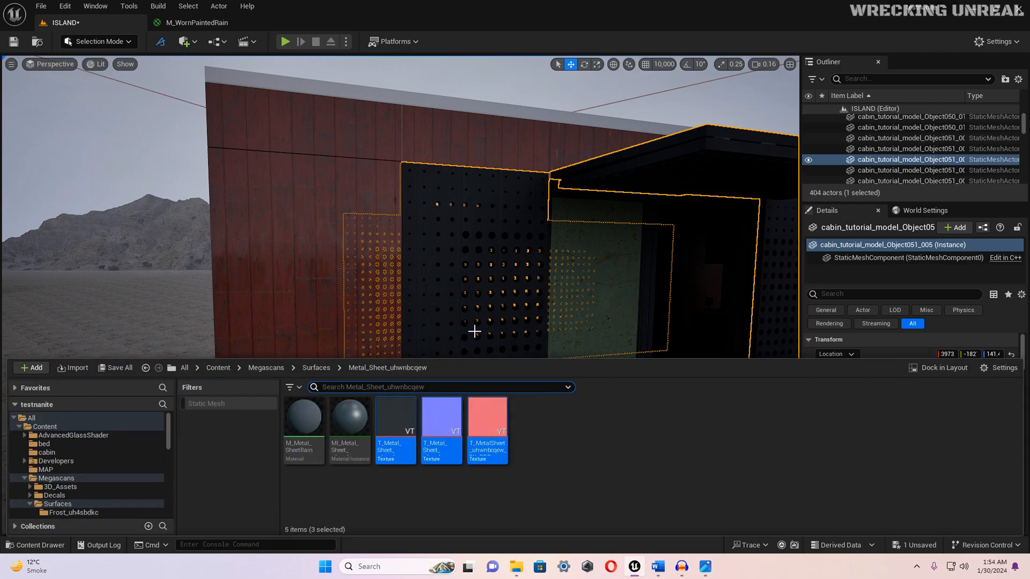
right_click(307, 450)
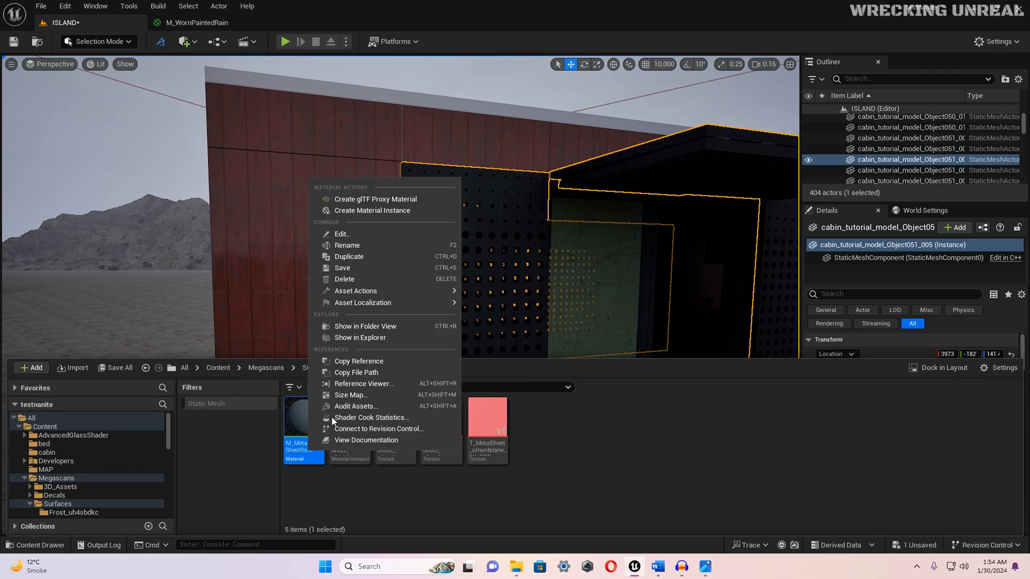
click(372, 211)
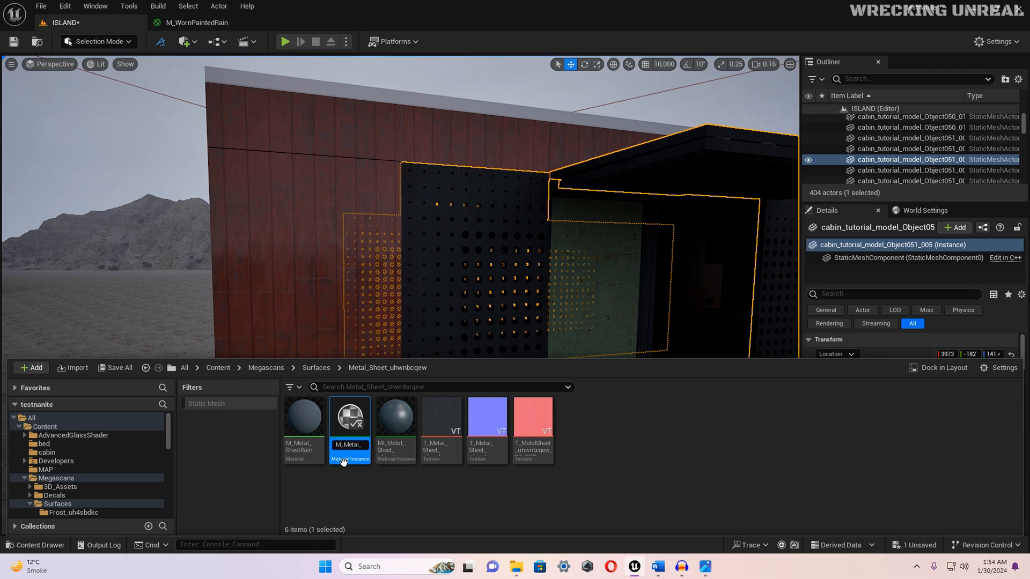
key(Return)
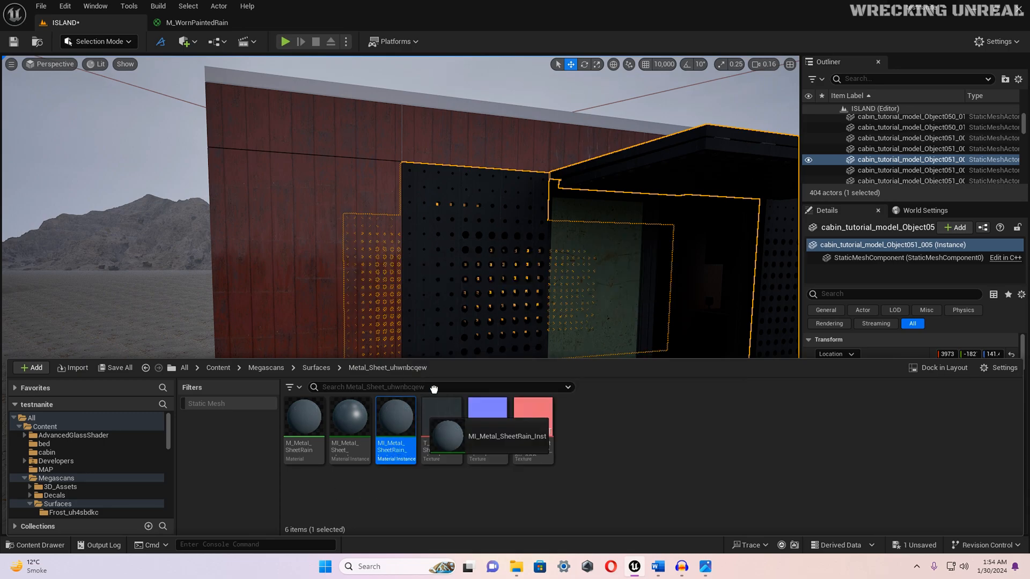
Step: Apply MI_Metal_SheetRain_Inst to the cabin's perforated metal panel in the viewport
drag(452, 299, 451, 296)
mouse_move(458, 304)
right_down()
mouse_move(499, 294)
mouse_move(443, 290)
mouse_move(483, 287)
mouse_move(479, 277)
mouse_move(456, 282)
mouse_move(457, 301)
mouse_move(483, 307)
mouse_move(453, 283)
mouse_move(472, 301)
mouse_move(507, 300)
mouse_move(494, 282)
mouse_move(450, 319)
right_up()
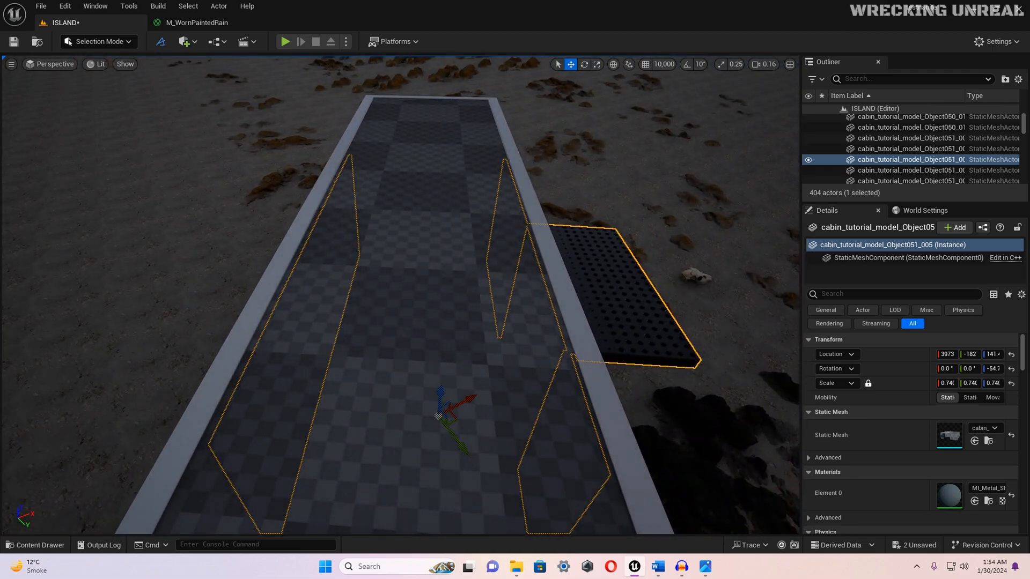
Step: Apply MI_WornPaintedRain_Inst from the Worn_Painted_Metal_Roof folder to the cabin's roof surface and save the level
click(448, 325)
key(ctrl+space)
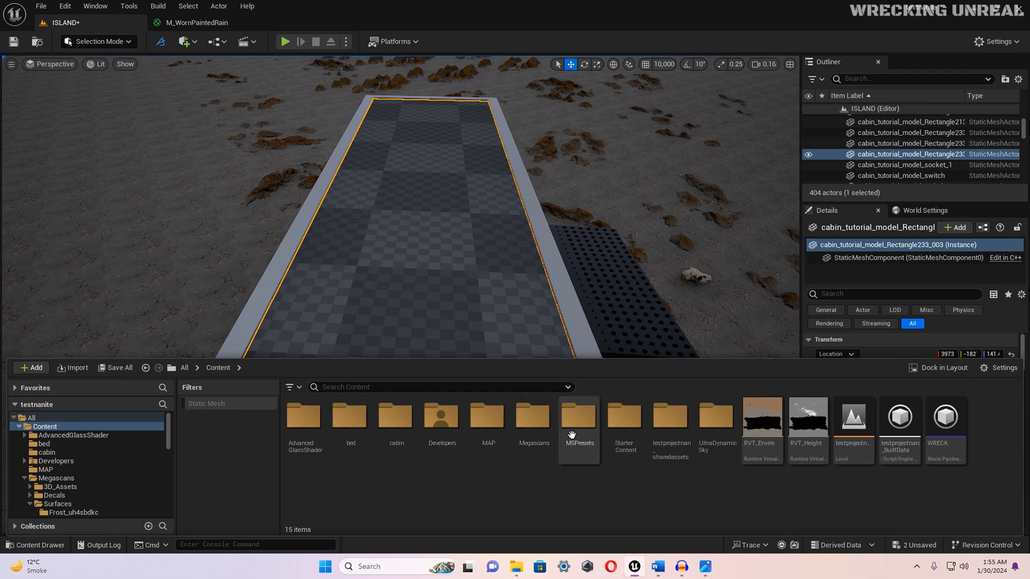
double_click(533, 417)
double_click(396, 417)
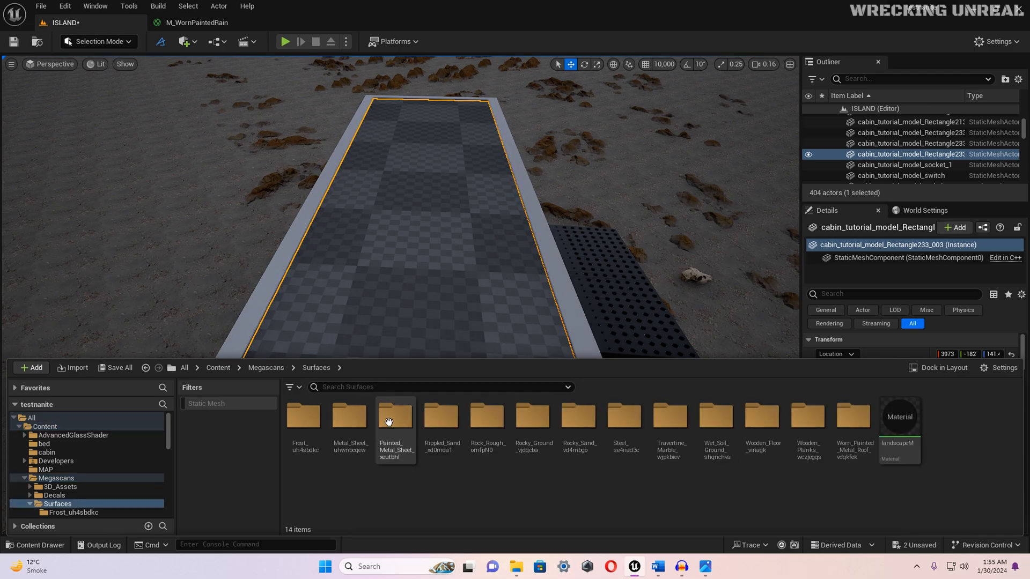
double_click(853, 423)
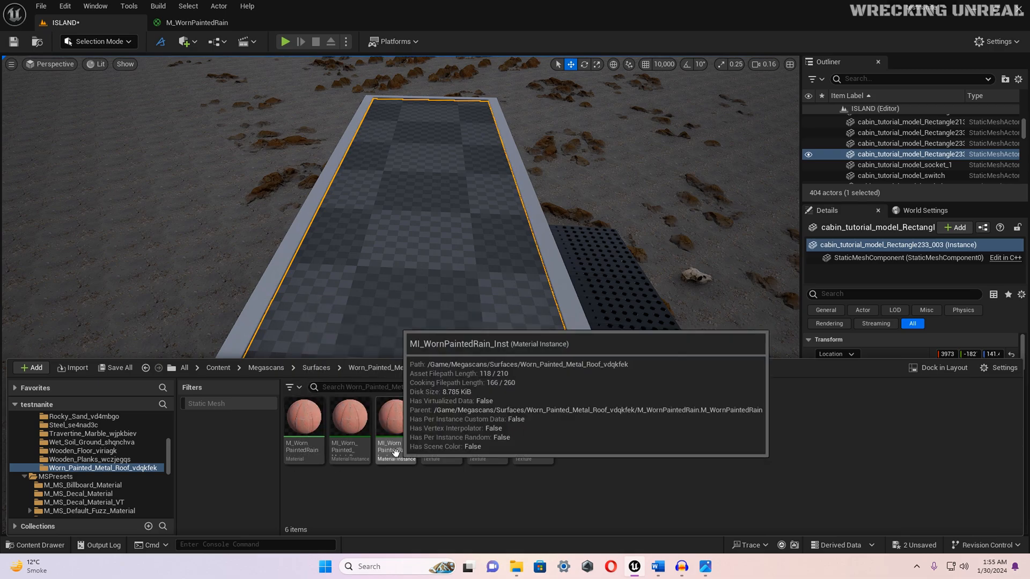
drag(397, 452, 409, 306)
right_drag(409, 306, 434, 276)
scroll(429, 270, down, 3)
key(s)
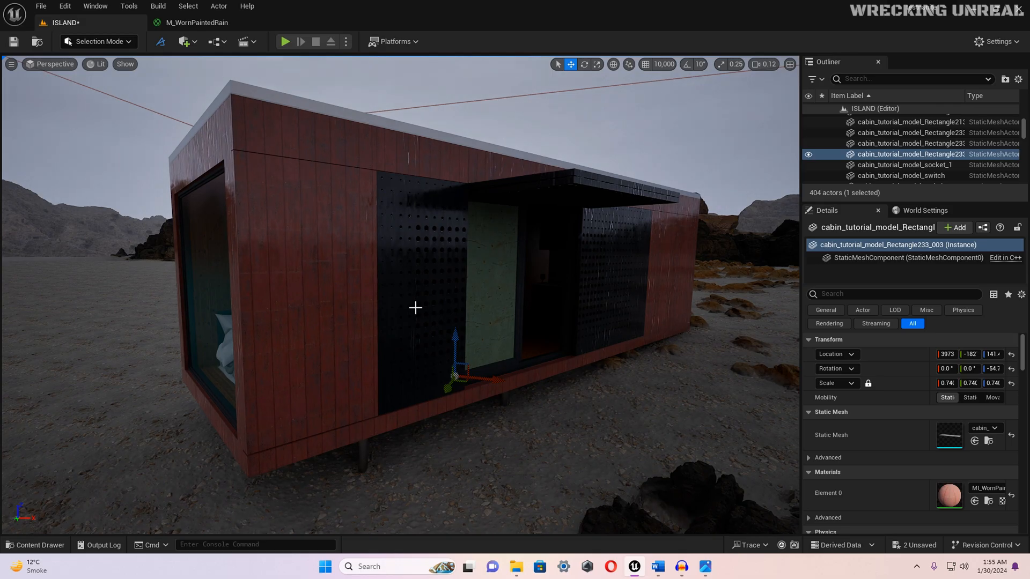
key(ctrl+s)
Step: Select the Landscape, open its assigned material landscapeM for editing, and close the M_WornPaintedRain material
key(w)
right_drag(417, 309, 449, 348)
key(s)
click(457, 394)
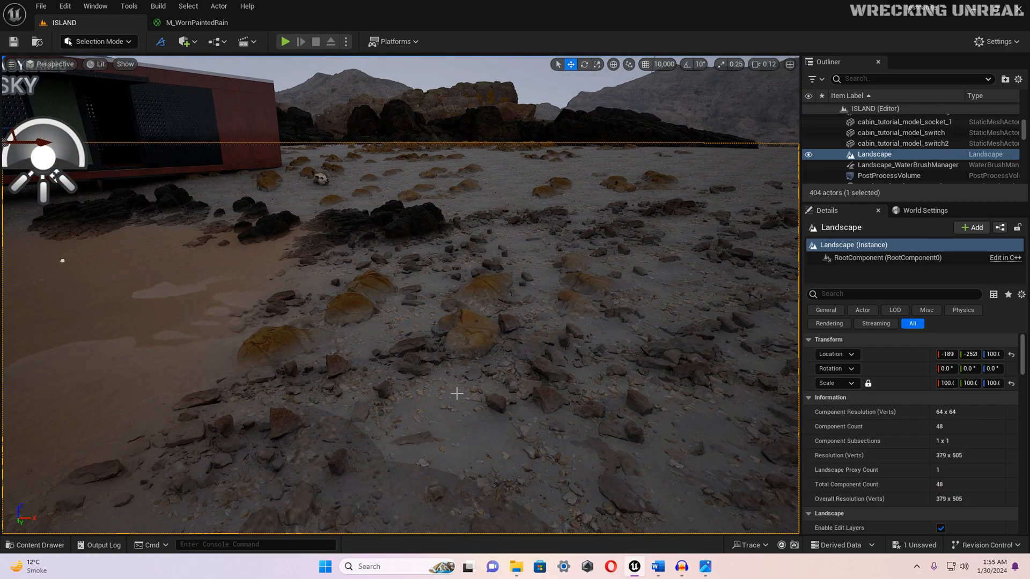
scroll(909, 404, down, 5)
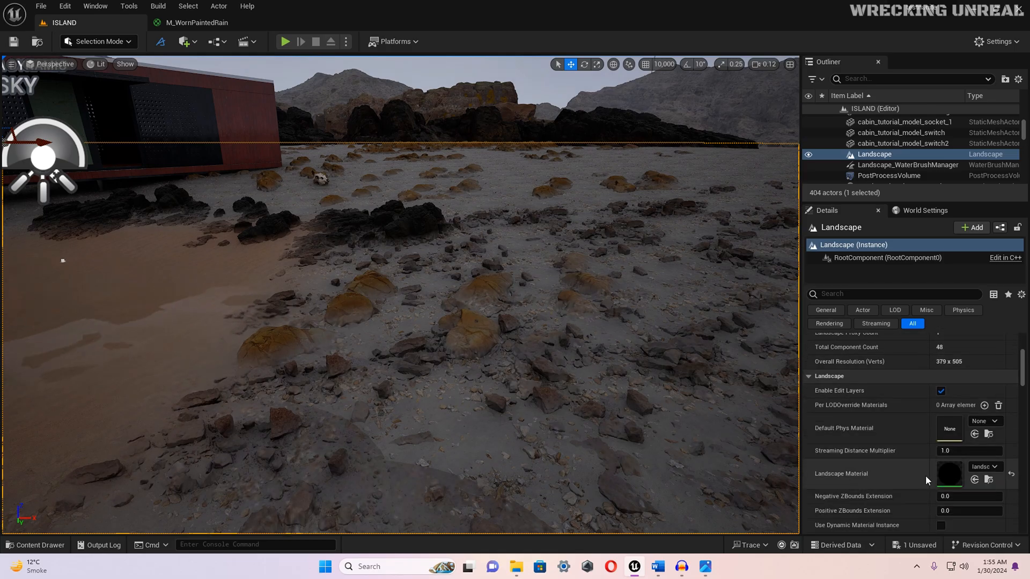
double_click(949, 473)
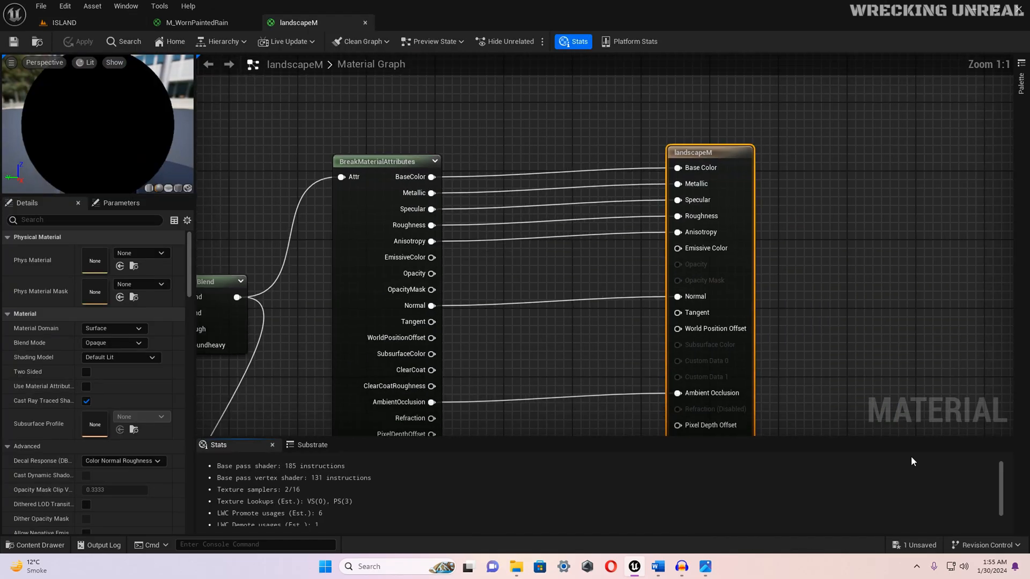
click(220, 23)
click(251, 22)
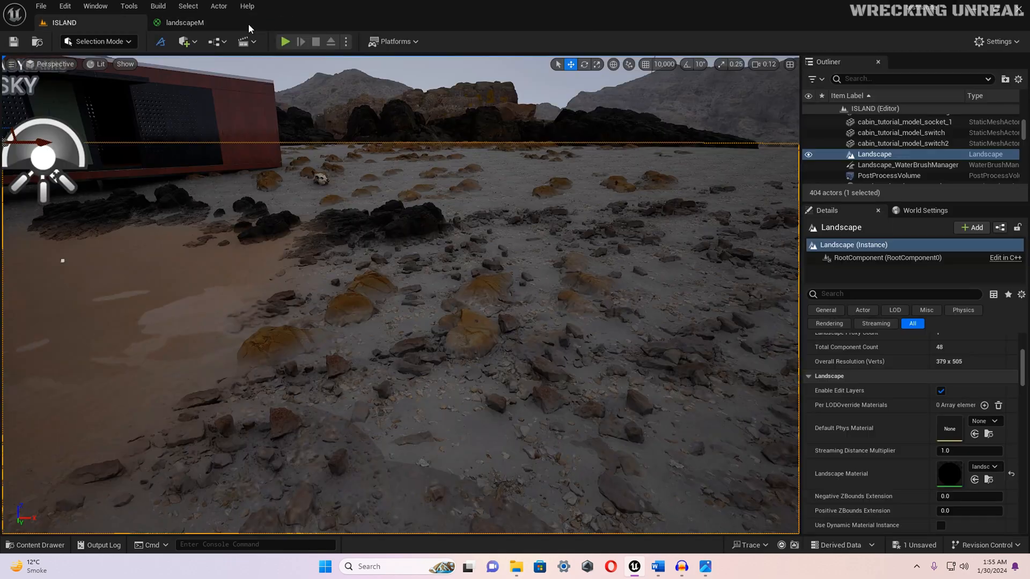
click(214, 22)
Step: Move the landscapeM result node away from BreakMaterialAttributes and add a Dynamic_Landscape_Weather_Effects node in the gap
scroll(459, 258, down, 2)
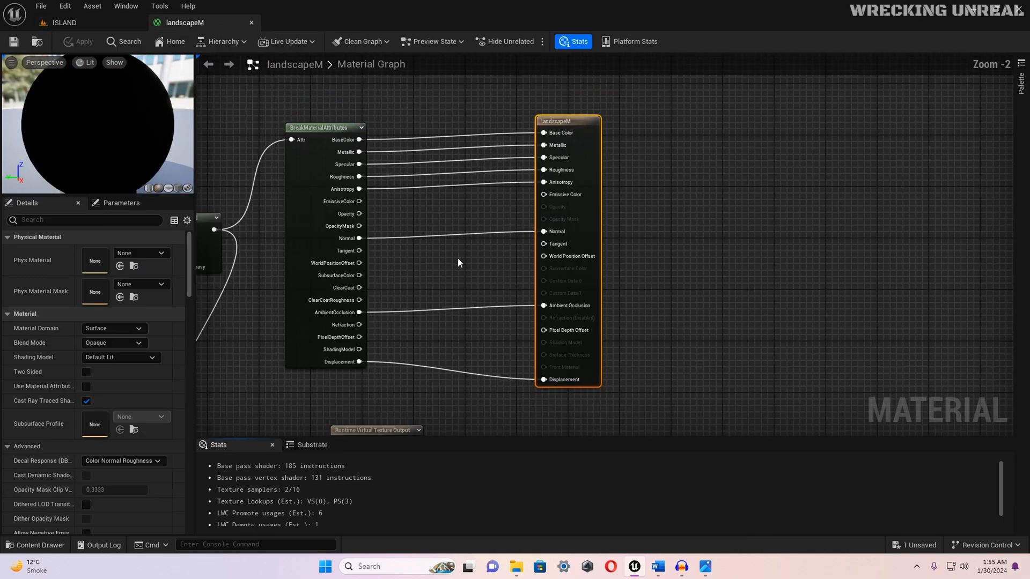
right_drag(673, 226, 690, 199)
scroll(659, 159, down, 1)
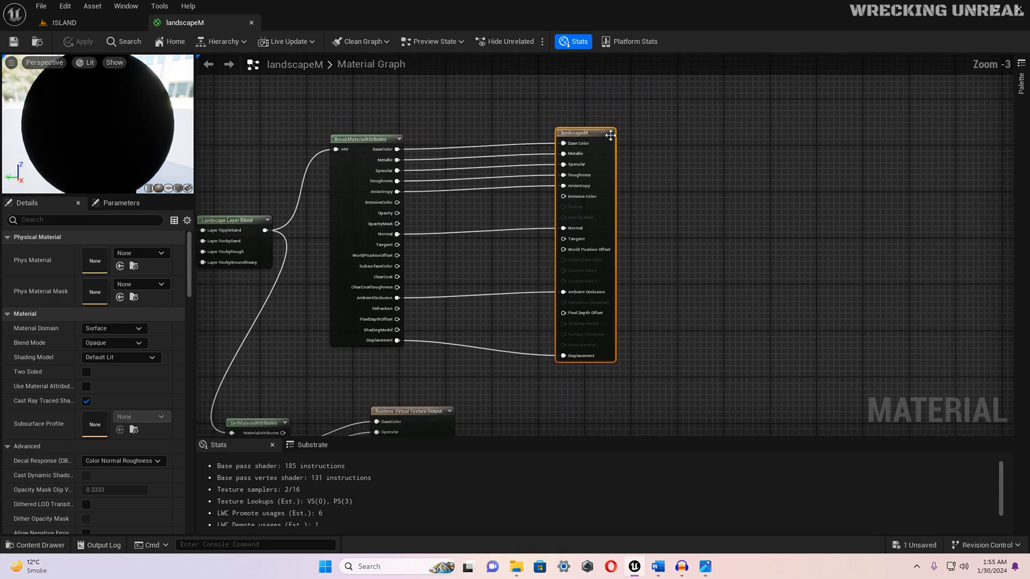
drag(606, 136, 885, 135)
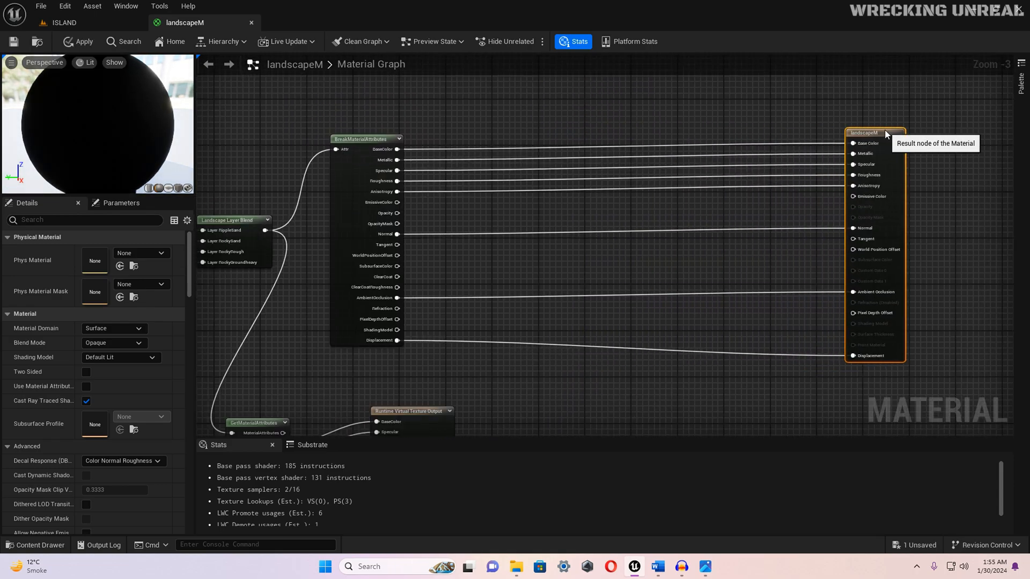
right_click(565, 197)
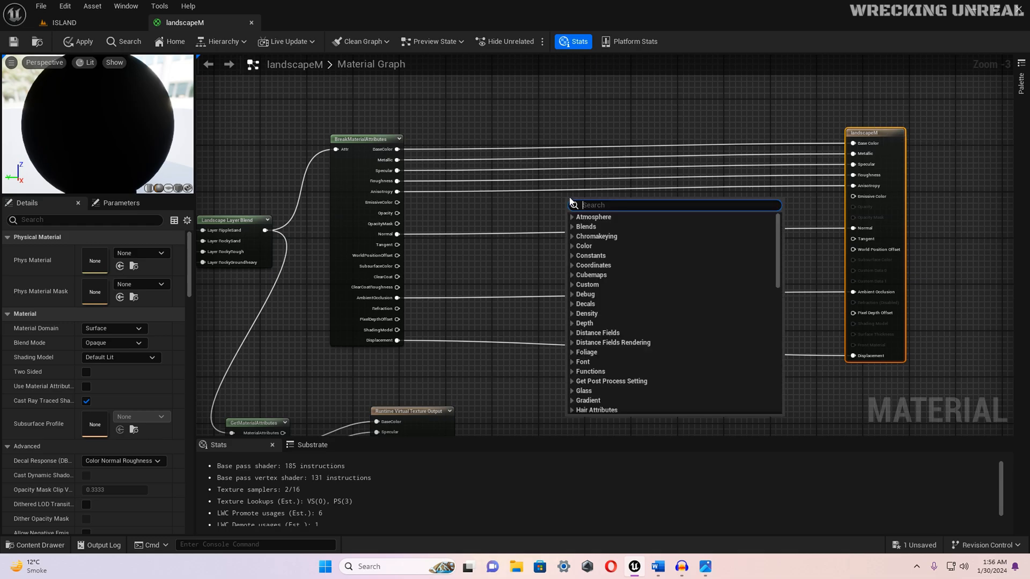
text(dyn)
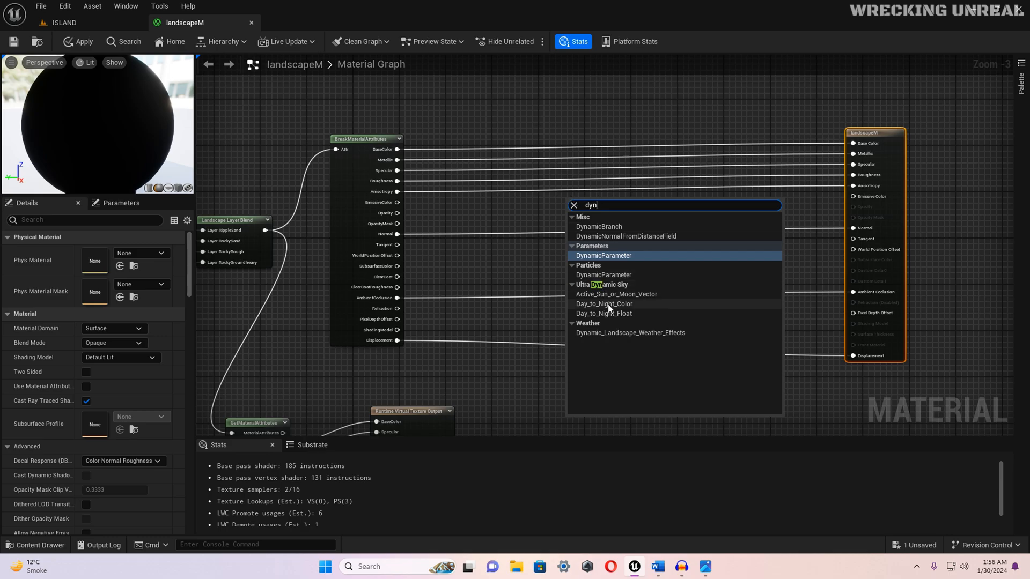
click(610, 334)
drag(625, 193, 688, 135)
Step: Reroute the Base Color, Metallic, Specular, Roughness and Normal connections from the landscapeM result node into the matching Dynamic_Landscape_Weather_Effects inputs
ctrl+drag(853, 143, 586, 142)
ctrl+drag(853, 155, 586, 153)
ctrl+drag(851, 167, 585, 163)
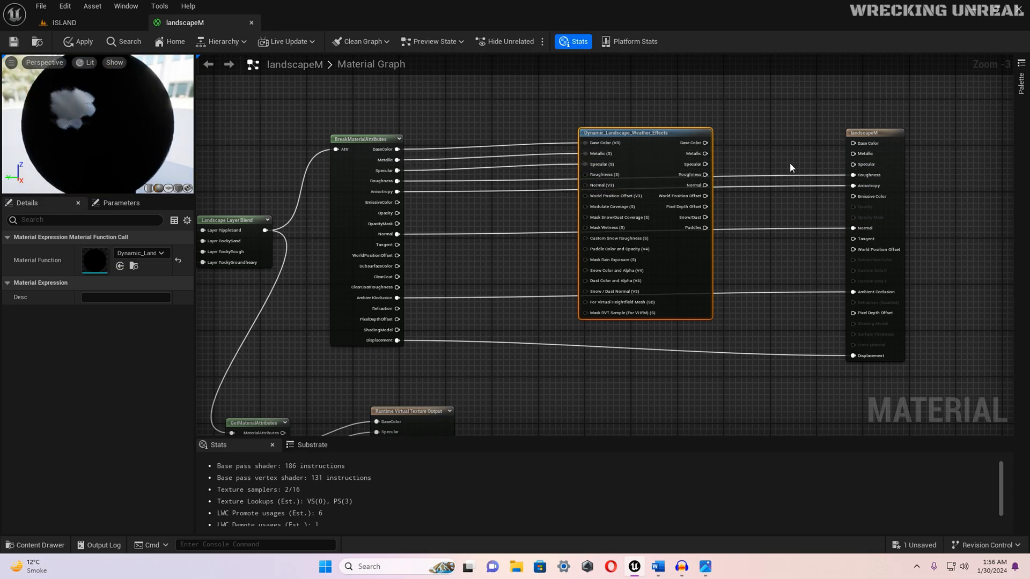
ctrl+drag(851, 174, 584, 175)
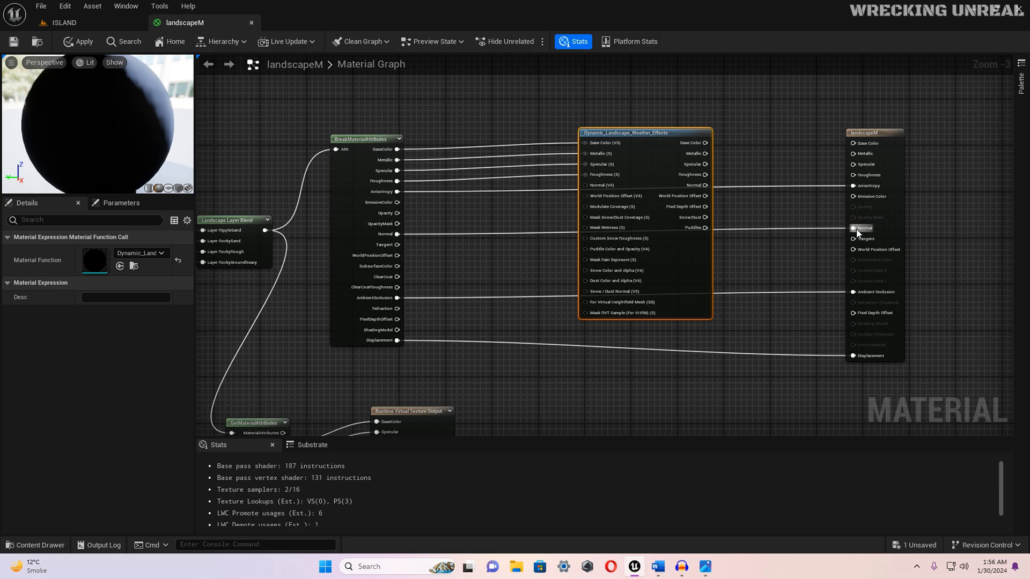
ctrl+drag(856, 228, 587, 186)
ctrl+drag(587, 185, 587, 186)
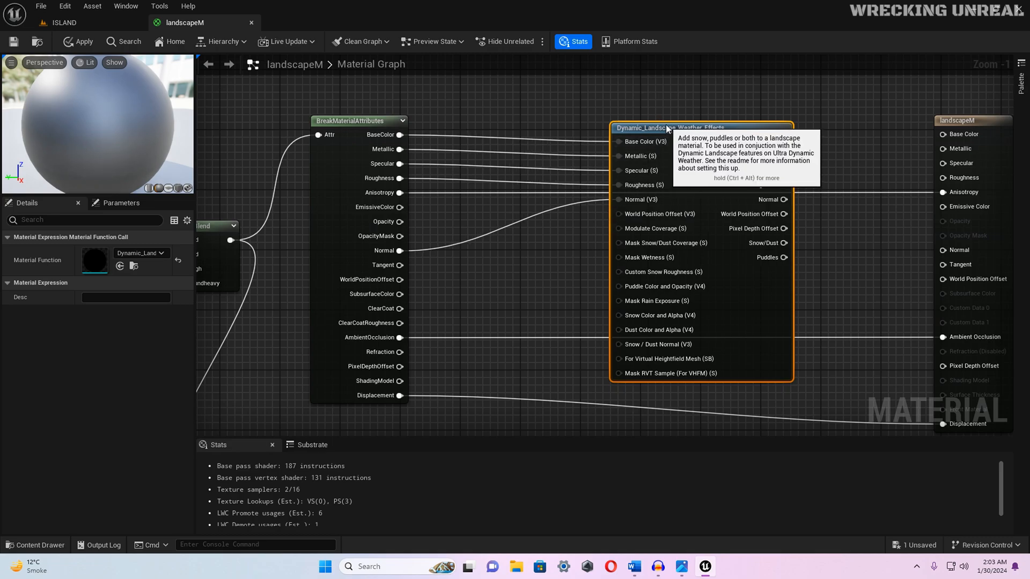
Step: Connect the Base Color, Metallic, Specular, Roughness, Normal and Pixel Depth Offset outputs of Dynamic_Landscape_Weather_Effects to the matching landscapeM inputs
right_drag(844, 164, 673, 168)
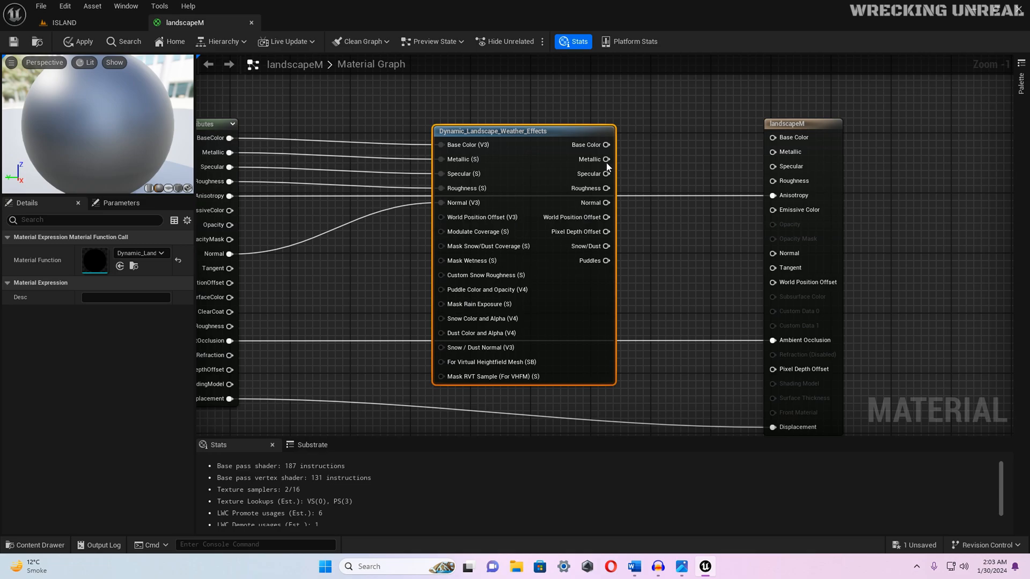
click(807, 130)
drag(607, 145, 772, 138)
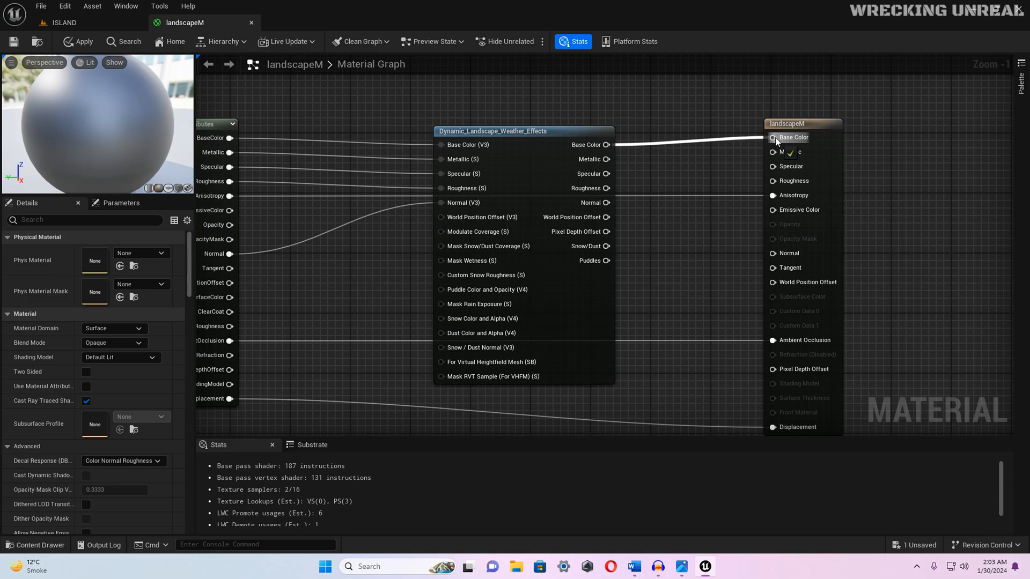
drag(607, 160, 777, 156)
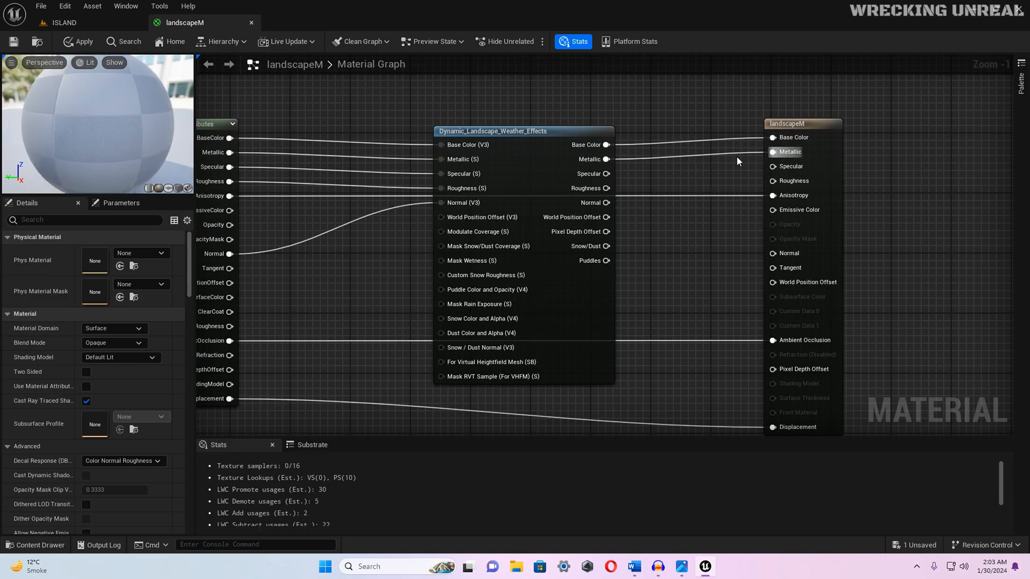
drag(606, 173, 774, 184)
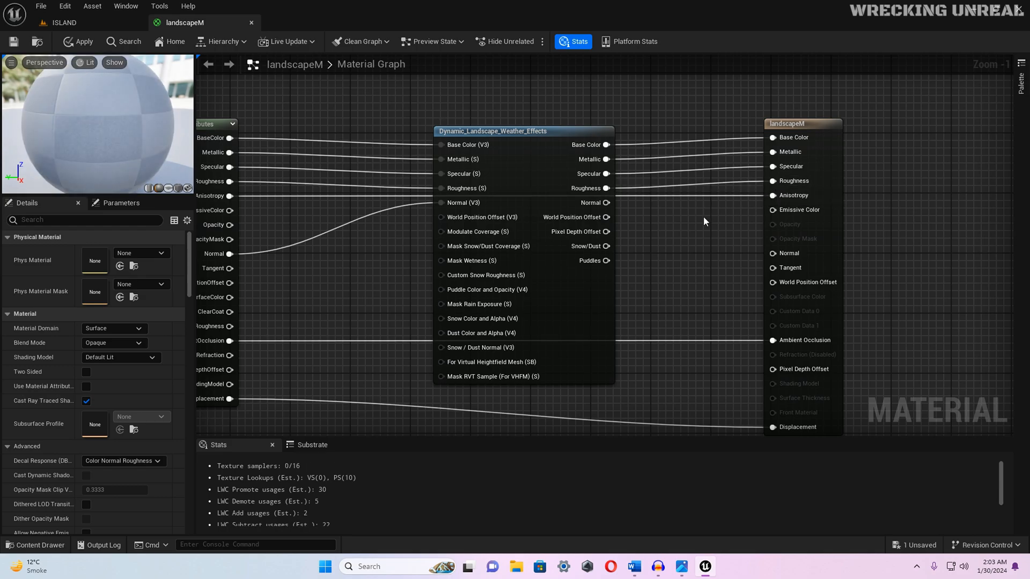
drag(606, 203, 781, 259)
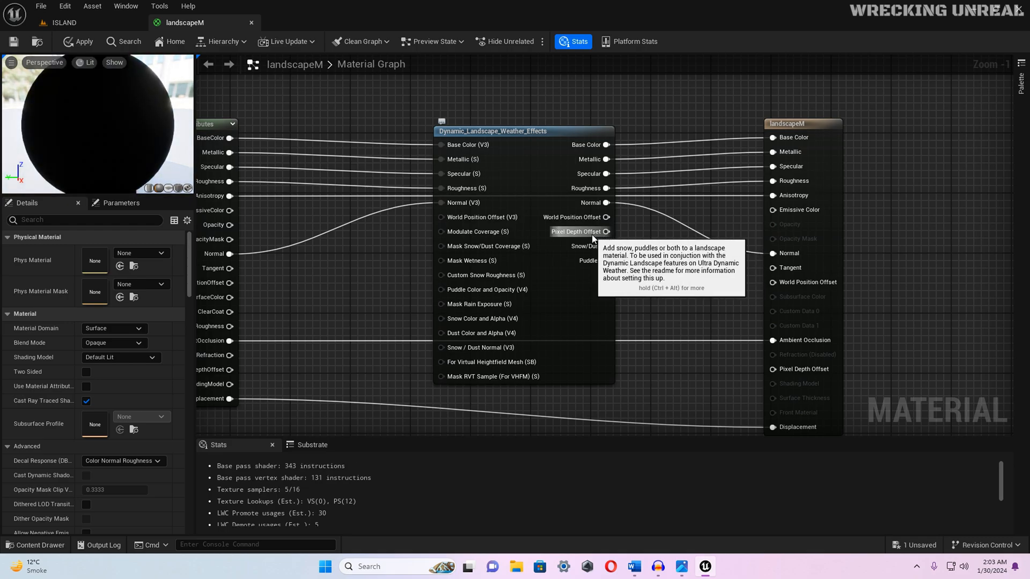
drag(606, 232, 783, 371)
scroll(413, 259, down, 1)
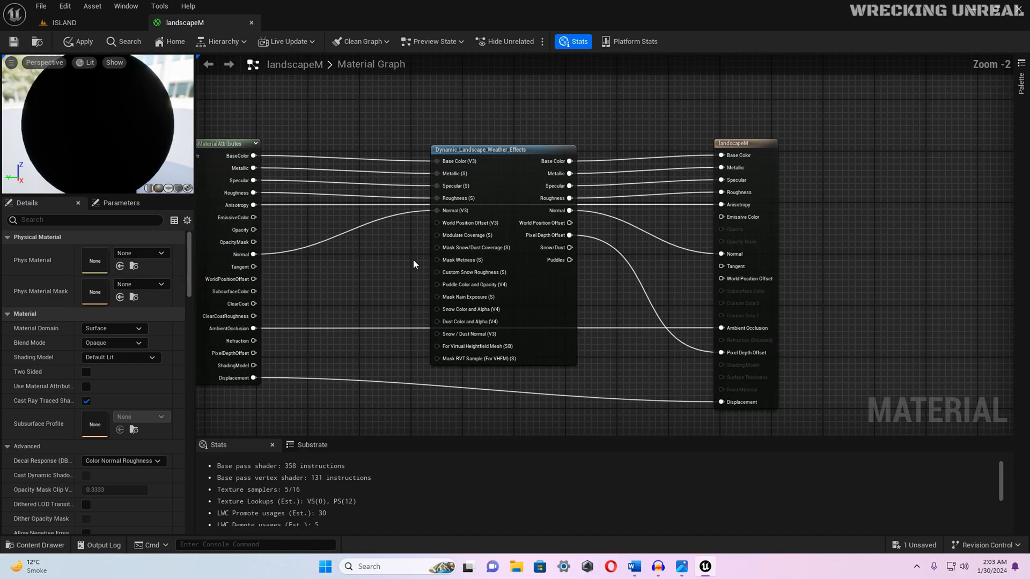
Step: Save and close the landscapeM material, and save the ISLAND level
right_drag(400, 248, 506, 231)
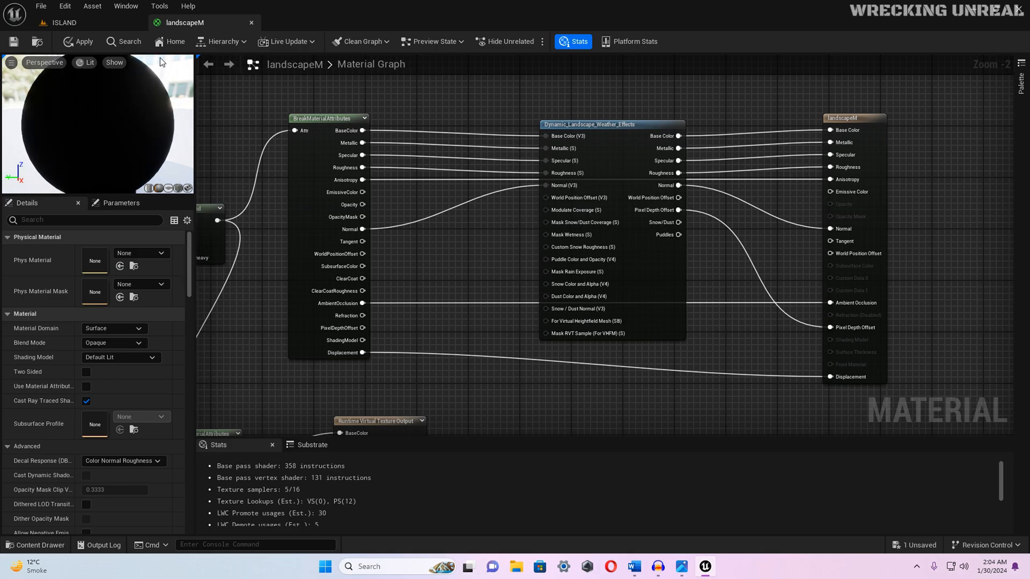
click(13, 43)
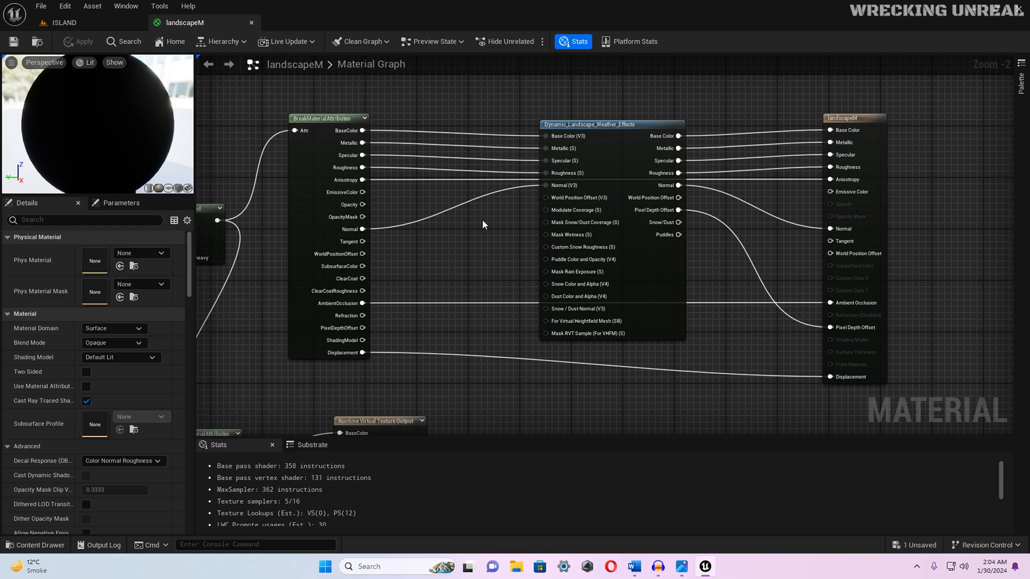
click(251, 22)
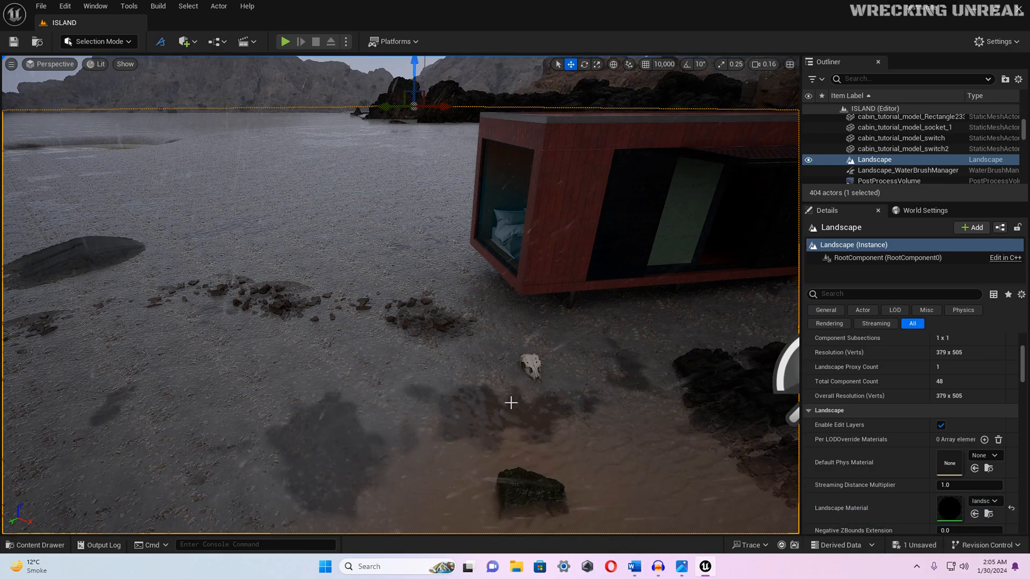
key(ctrl+s)
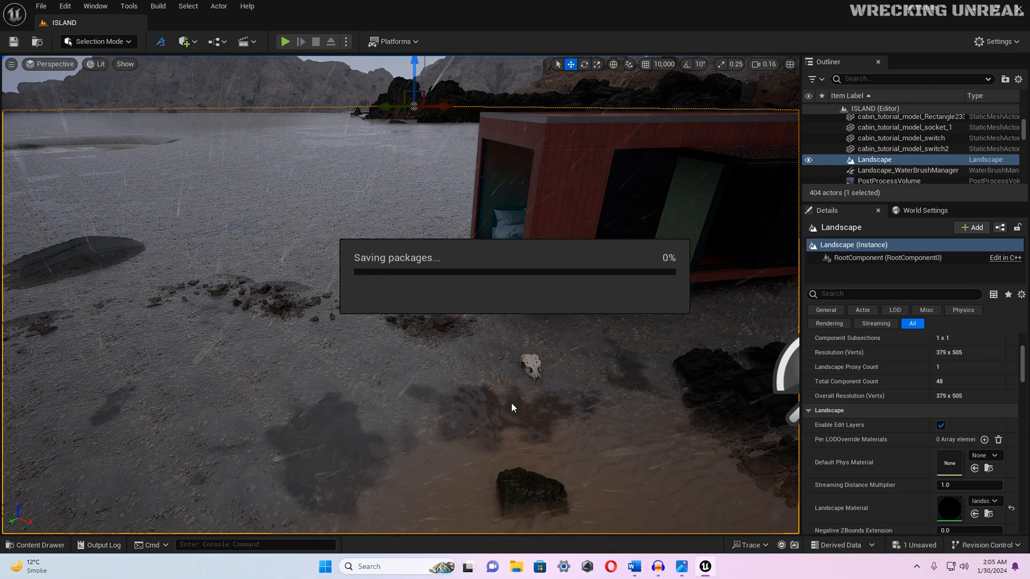
Step: Examine how the landscape around the cabin looks in the rain, up close and from a distance
right_drag(483, 377, 523, 358)
key(w)
key(w)
key(w)
scroll(472, 370, down, 2)
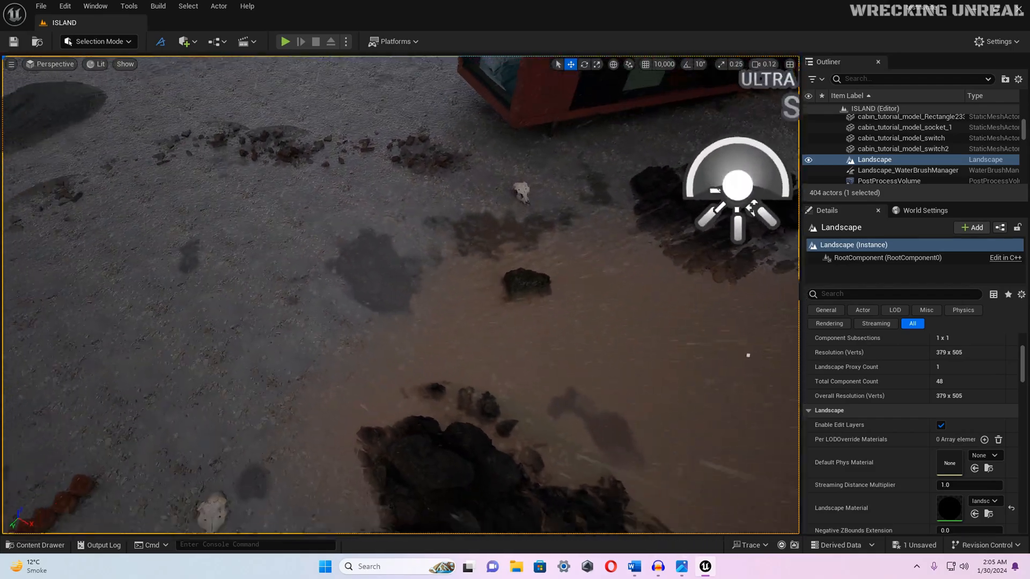
scroll(361, 238, up, 1)
key(s)
right_drag(360, 238, 475, 236)
key(w)
key(s)
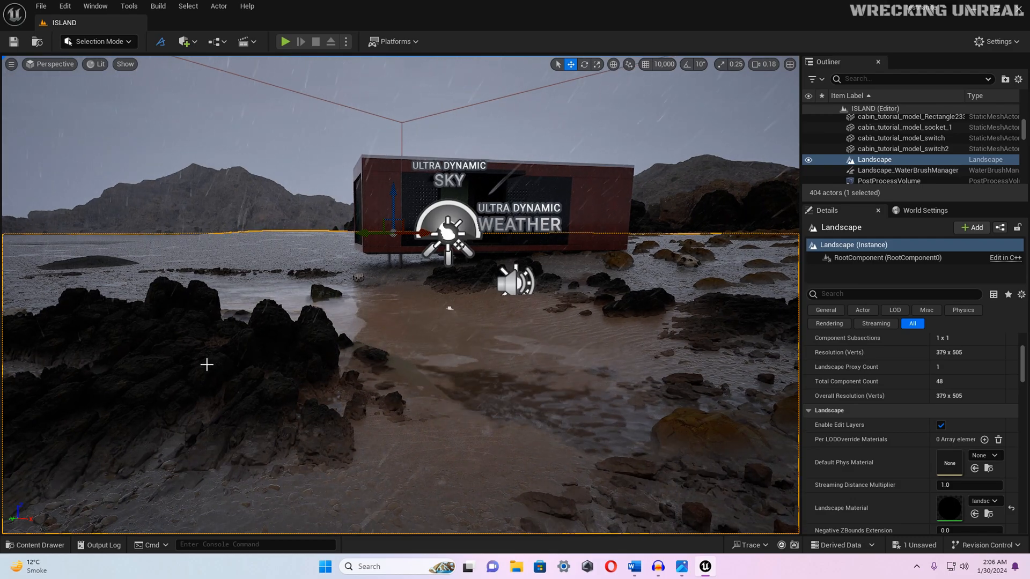
Step: Locate the Thai Beach Rocks asset of the dark foreground rock, open its material instance, and open the parent M_MS_Default_Material_VT
click(207, 365)
key(ctrl+b)
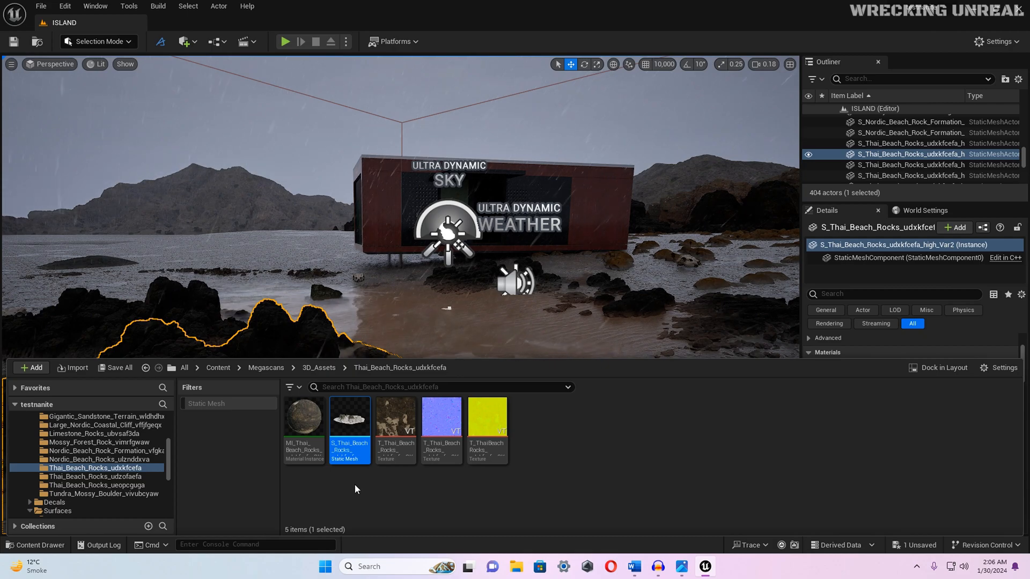
double_click(304, 429)
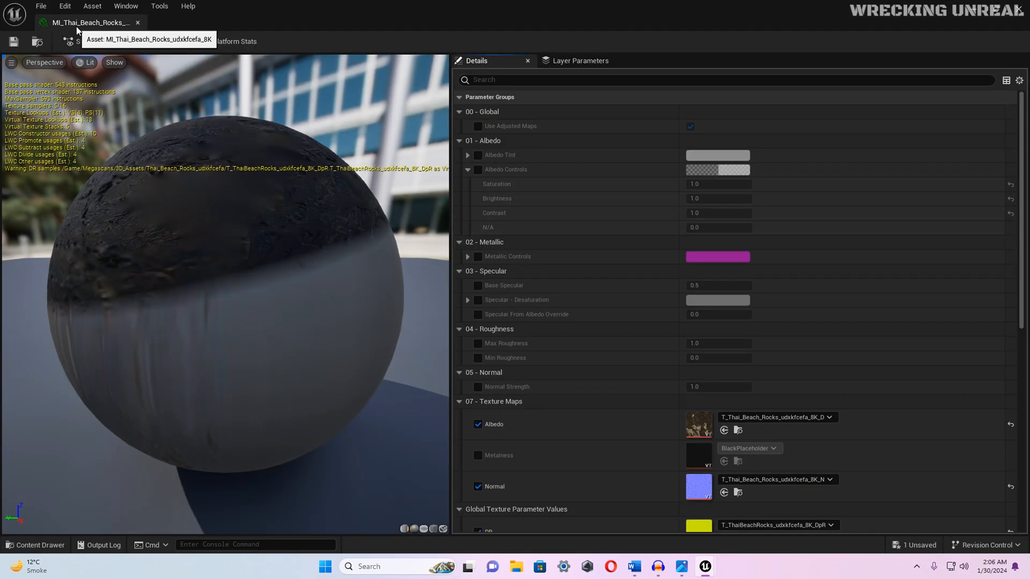
scroll(663, 301, down, 6)
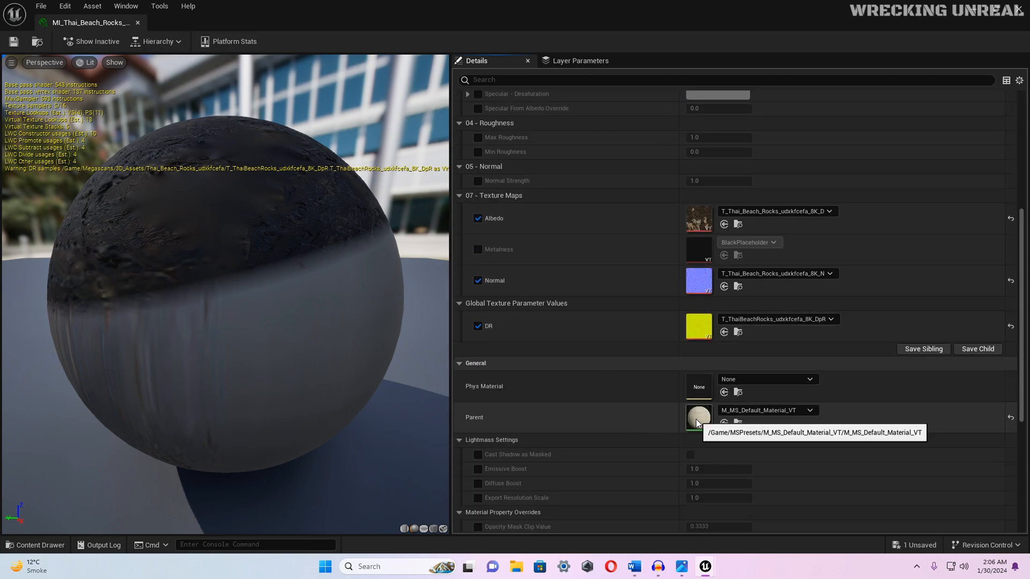
double_click(697, 420)
Step: Move the M_MS_Default_Material_VT result node farther from BlendMaterialAttributes to leave room for more nodes
right_drag(468, 291, 665, 266)
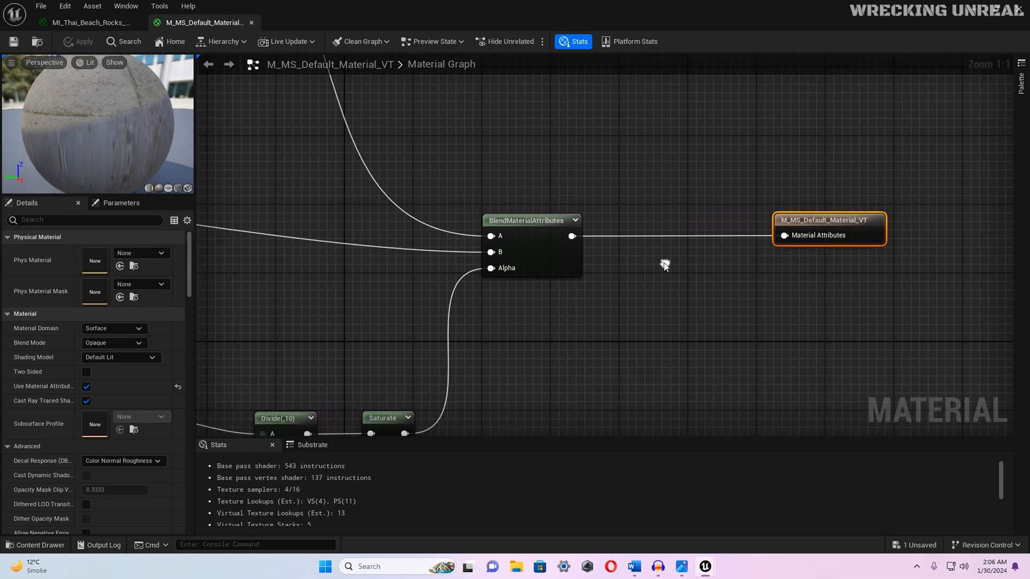
scroll(643, 284, down, 6)
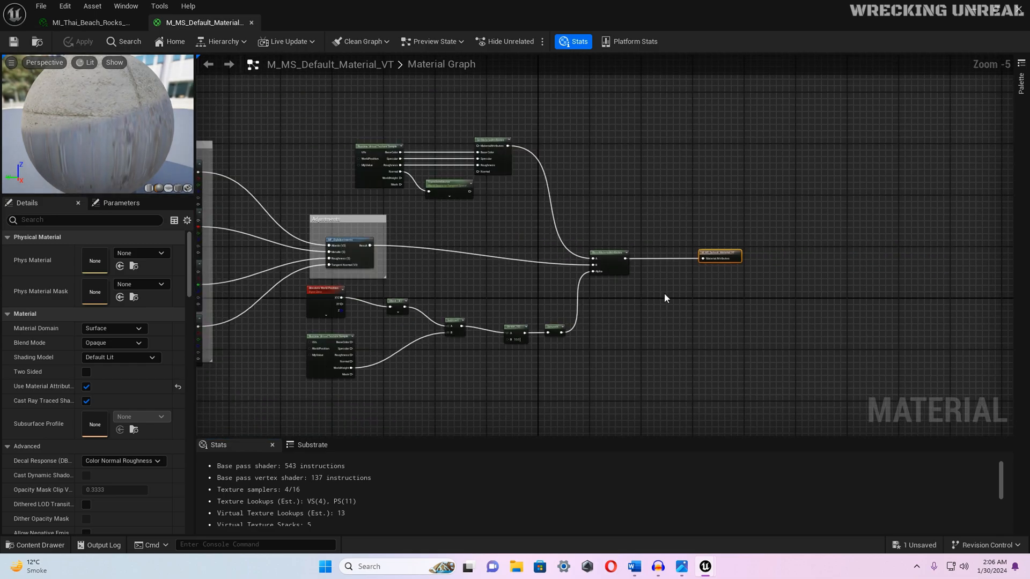
scroll(665, 293, up, 5)
scroll(681, 297, up, 1)
right_drag(681, 297, 487, 292)
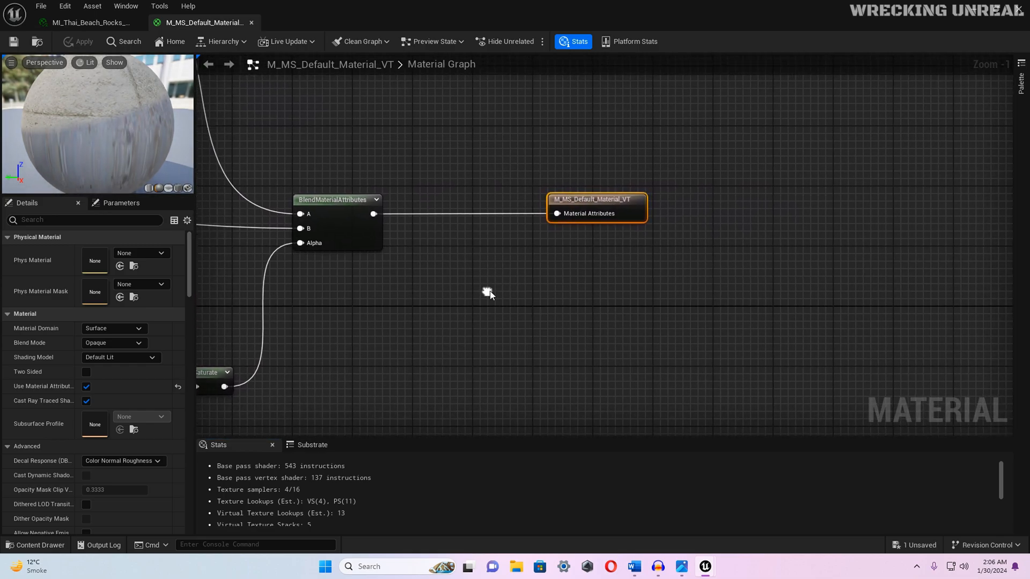
drag(594, 198, 973, 200)
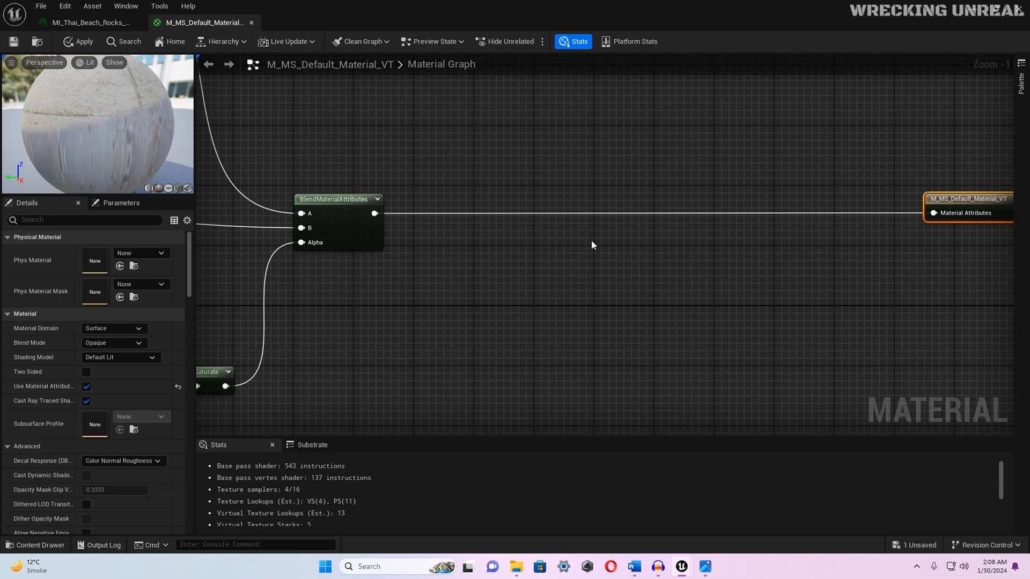
Step: Add a BreakMaterialAttributes node after BlendMaterialAttributes and feed the blend output into its Attr input
right_click(440, 249)
text(break)
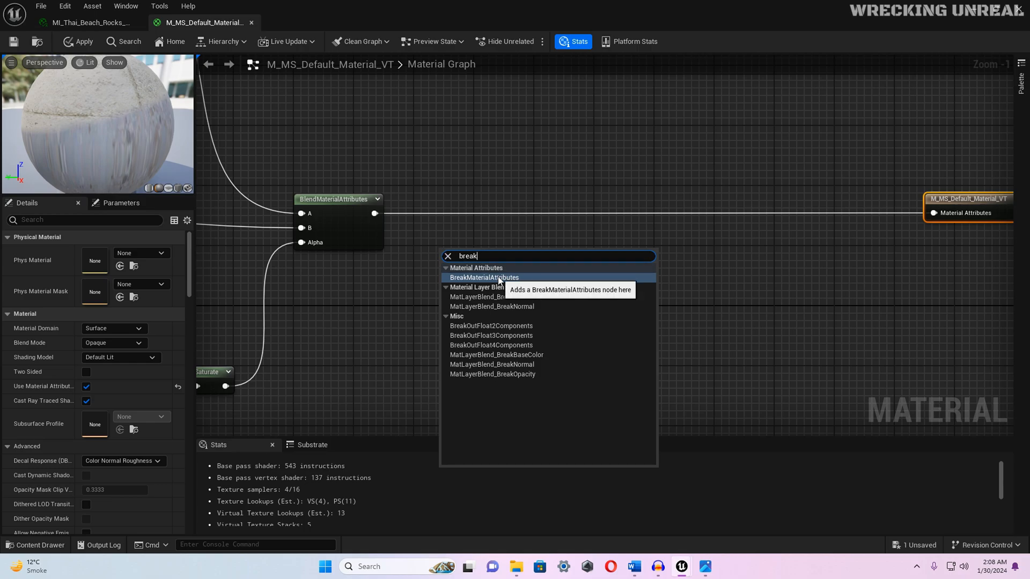
click(499, 277)
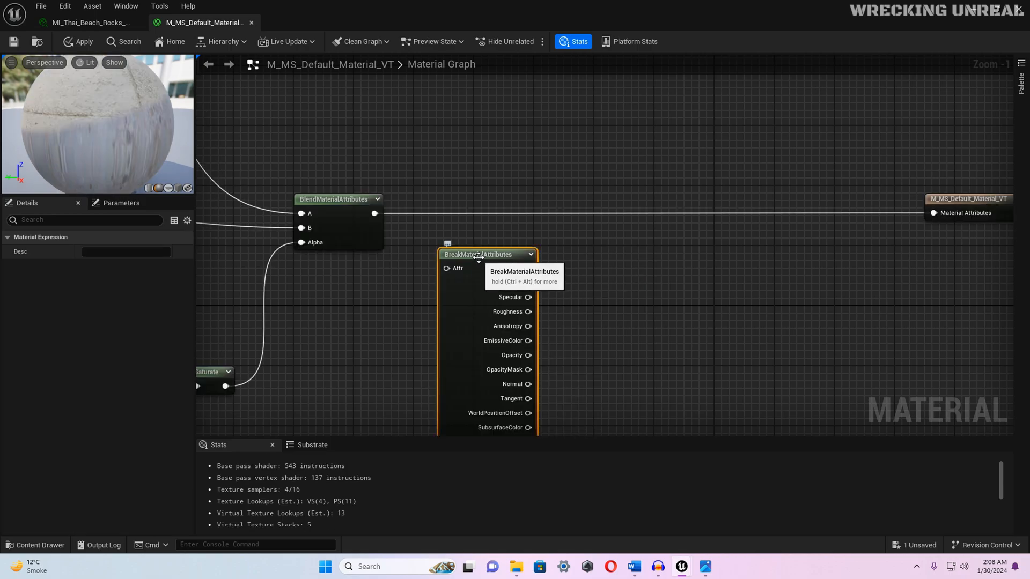
drag(483, 257, 488, 240)
drag(377, 215, 462, 255)
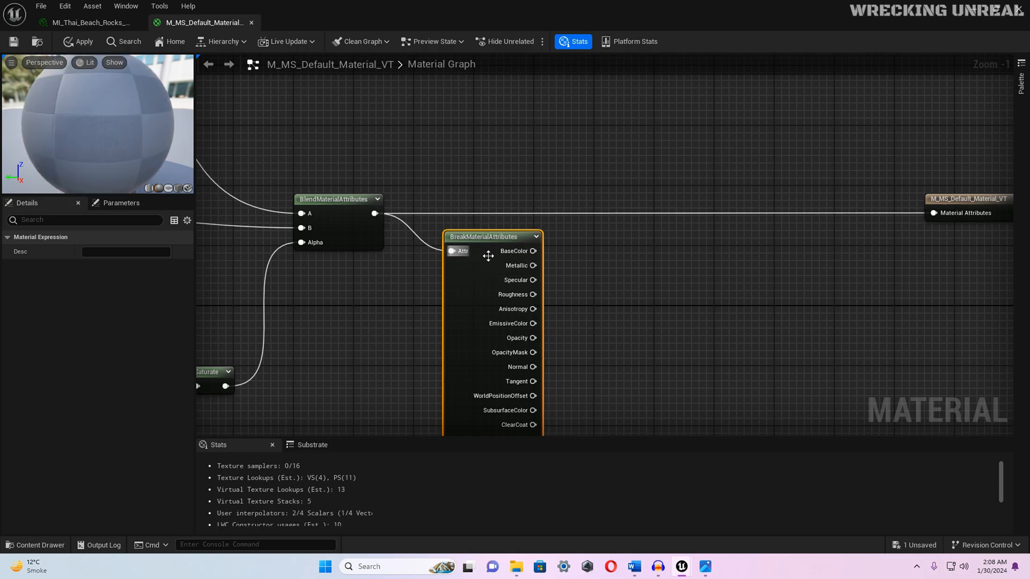
Step: Add a Dynamic_Landscape_Weather_Effects function node beside the BreakMaterialAttributes node
right_drag(669, 271, 555, 160)
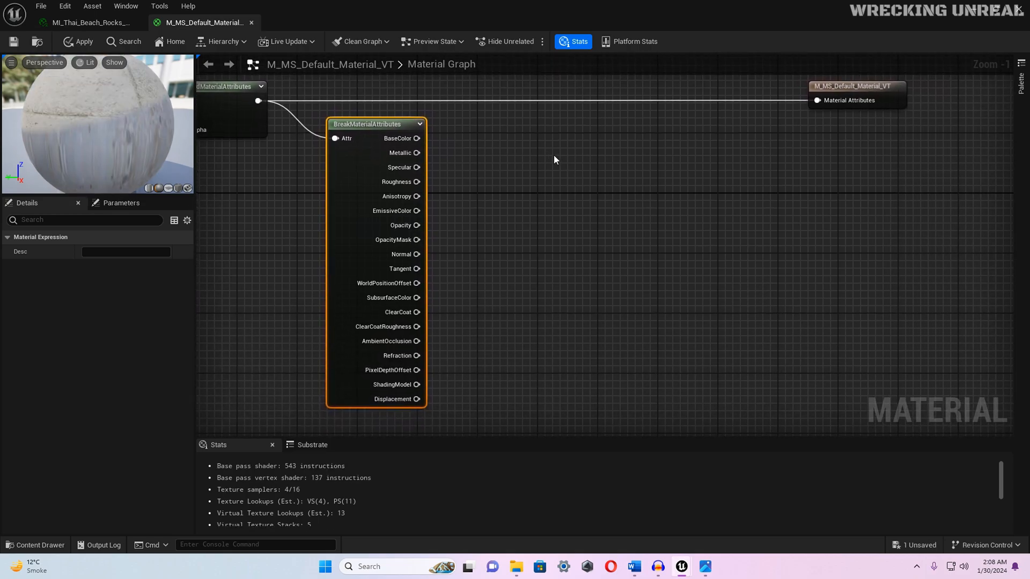
right_click(592, 154)
text(dyn)
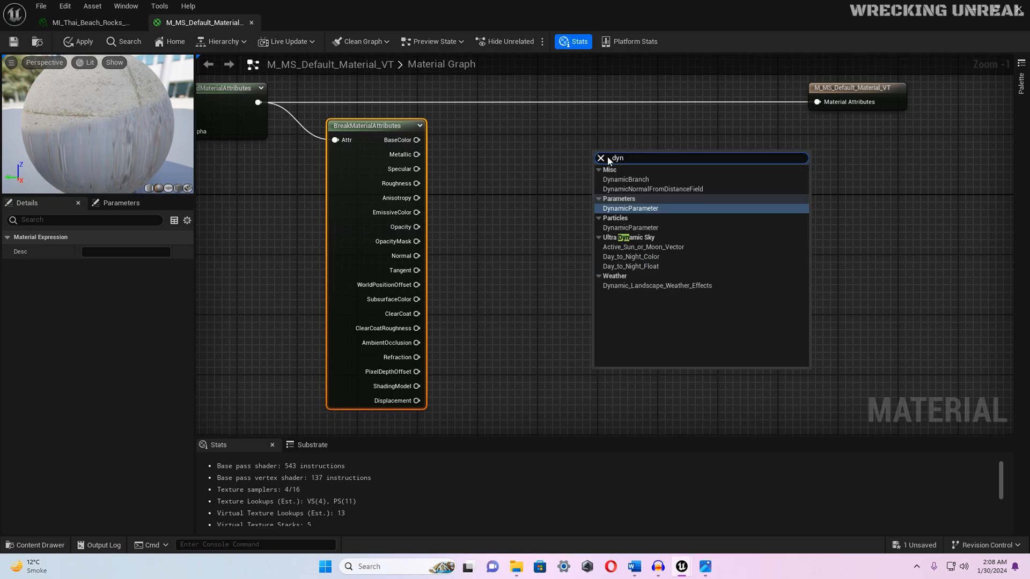
click(657, 286)
drag(646, 164, 622, 141)
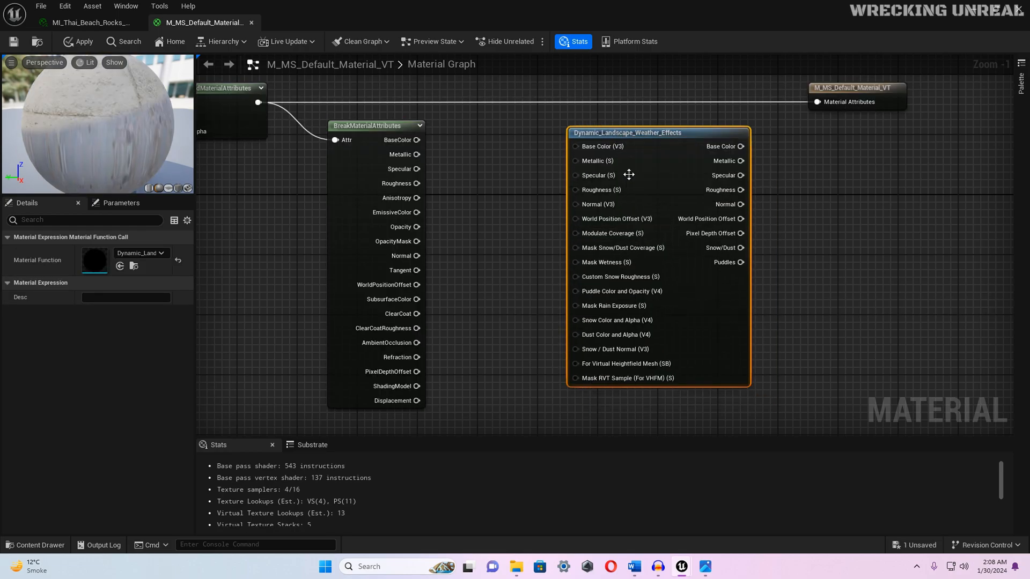
Step: Connect BaseColor, Metallic, Specular, Roughness and Normal from BreakMaterialAttributes to the matching Dynamic_Landscape_Weather_Effects inputs
drag(417, 140, 578, 158)
drag(417, 169, 570, 176)
drag(417, 184, 581, 189)
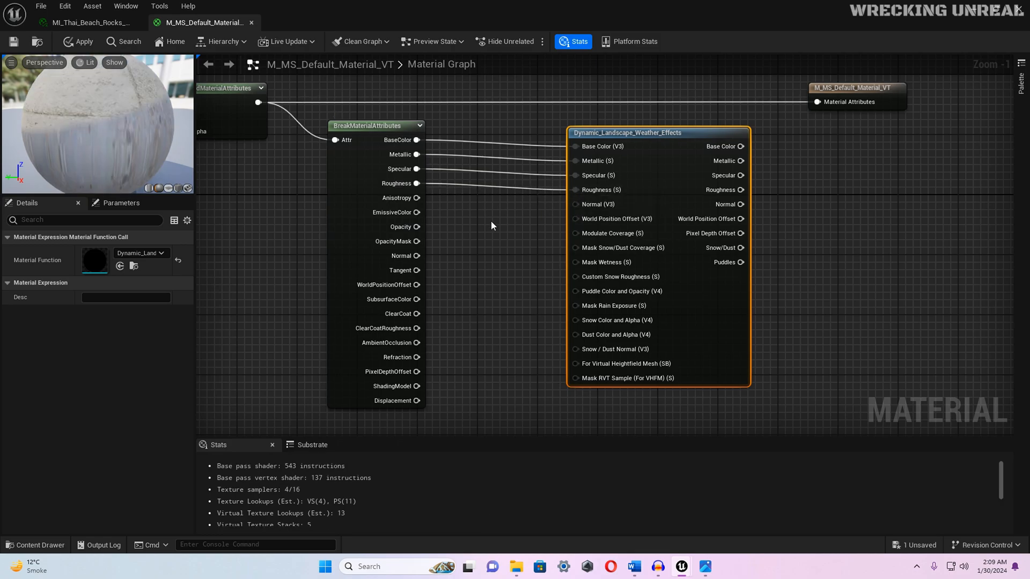
drag(416, 256, 580, 203)
Step: Widen the gap between Dynamic_Landscape_Weather_Effects and the M_MS_Default_Material_VT result node to make room for another node
right_drag(778, 182, 653, 214)
drag(693, 116, 770, 120)
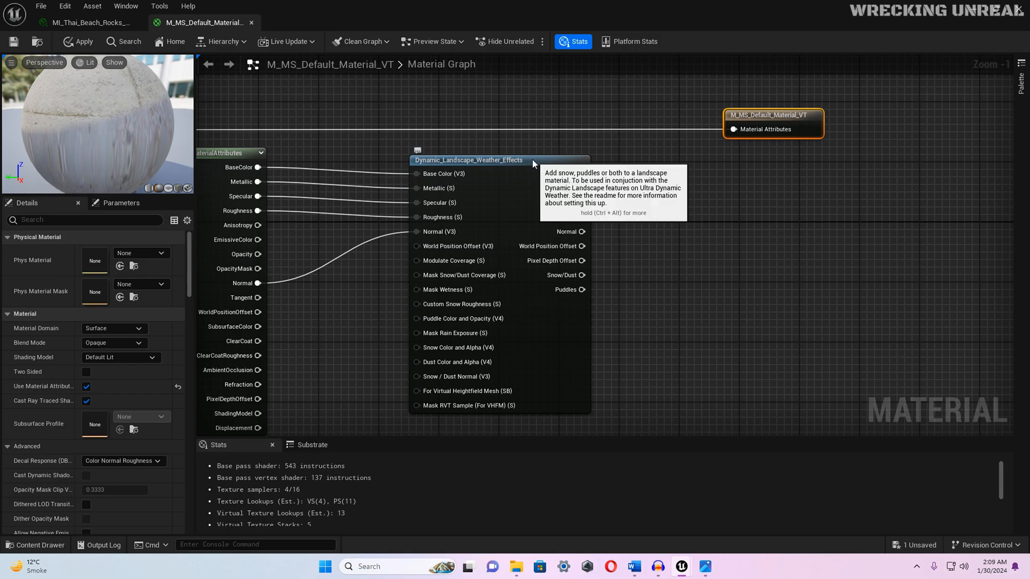
drag(535, 155, 527, 157)
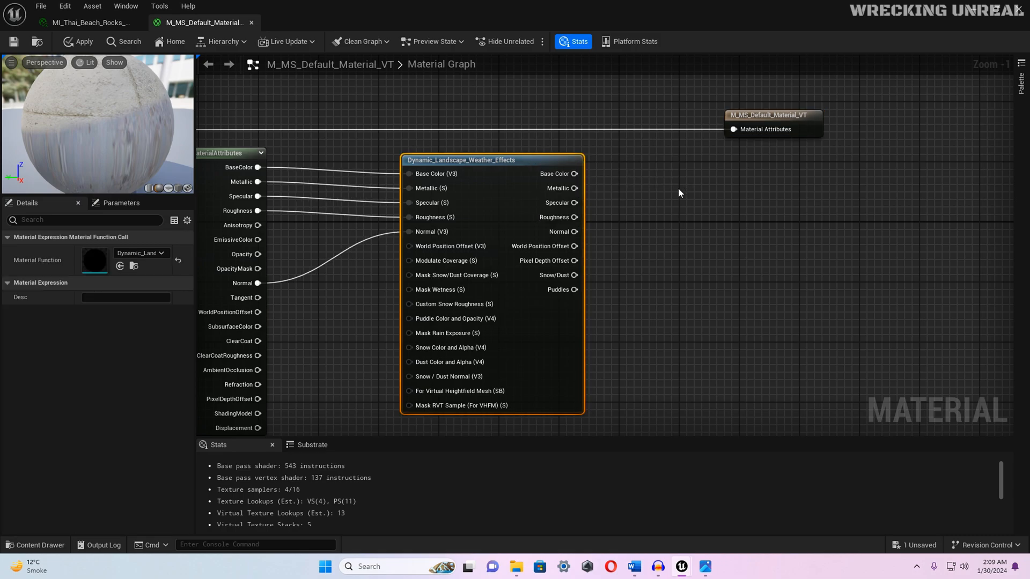
right_click(678, 189)
text(setm)
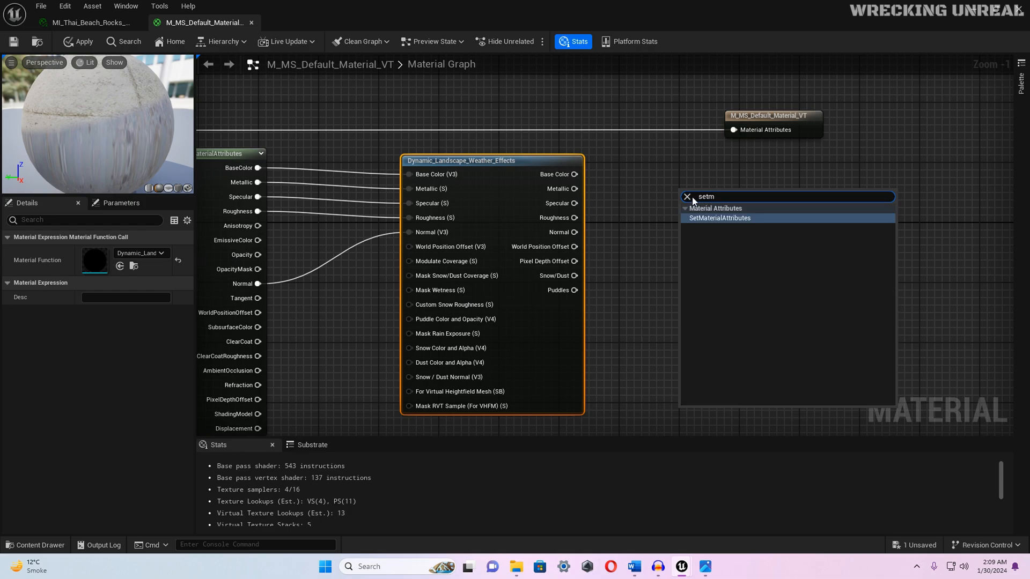
click(709, 218)
key(ctrl+z)
Step: Add a SetMaterialAttributes node between Dynamic_Landscape_Weather_Effects and the M_MS_Default_Material_VT result node
right_click(670, 196)
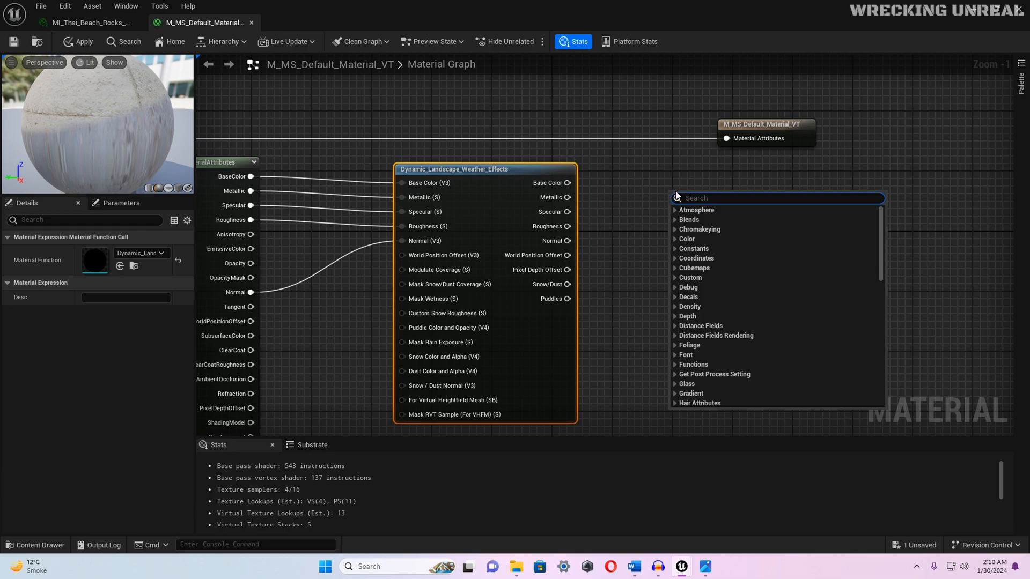
text(set)
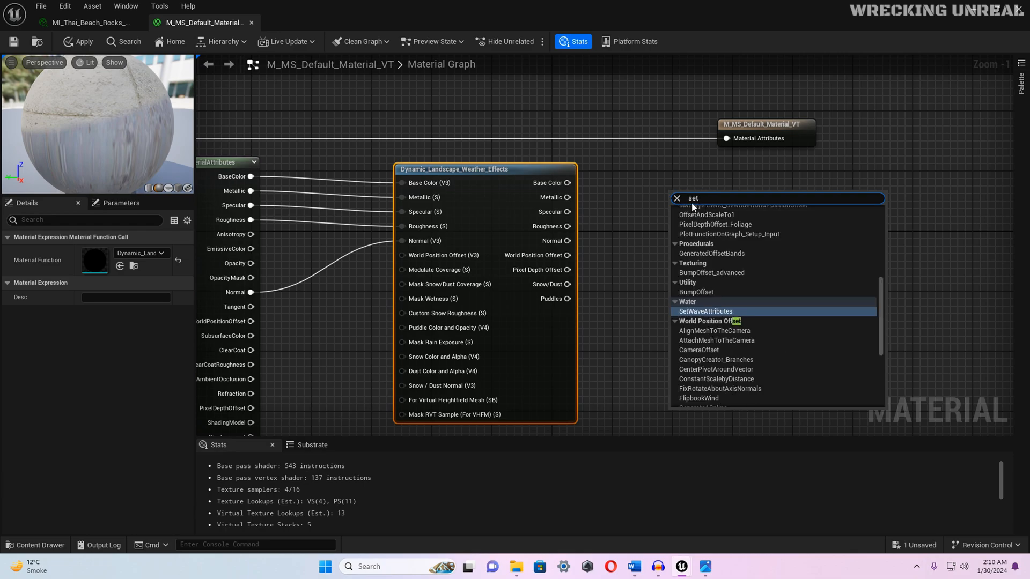
text(mat)
click(698, 219)
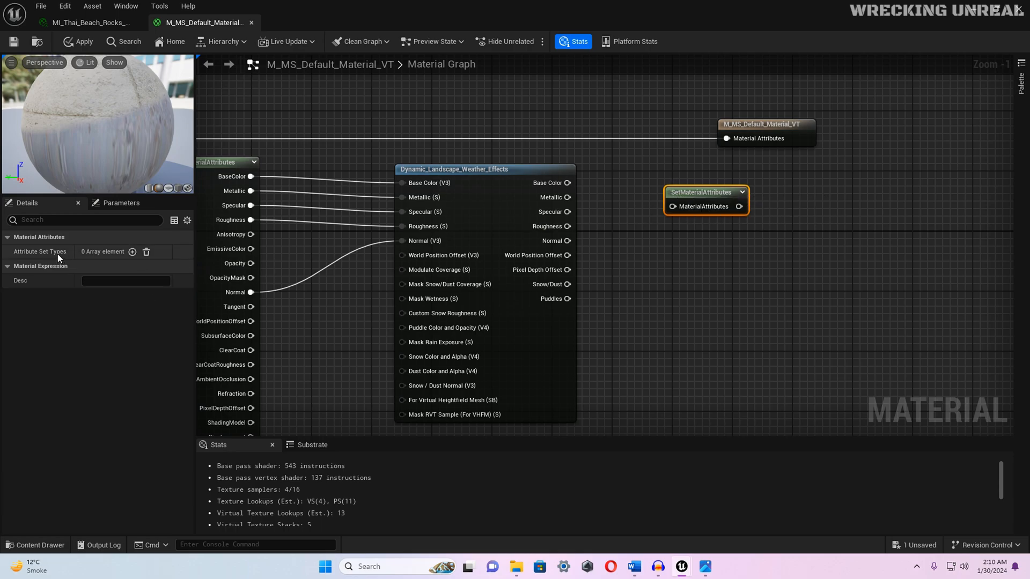
Step: Give SetMaterialAttributes five attribute set types: BaseColor, Metallic, Specular, Roughness and Normal
click(132, 252)
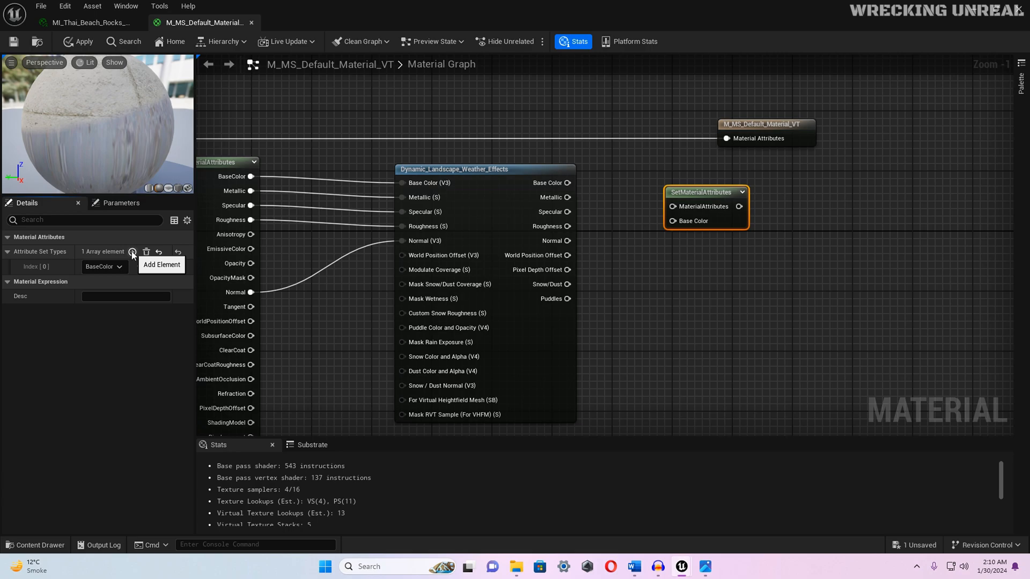
click(132, 252)
click(134, 253)
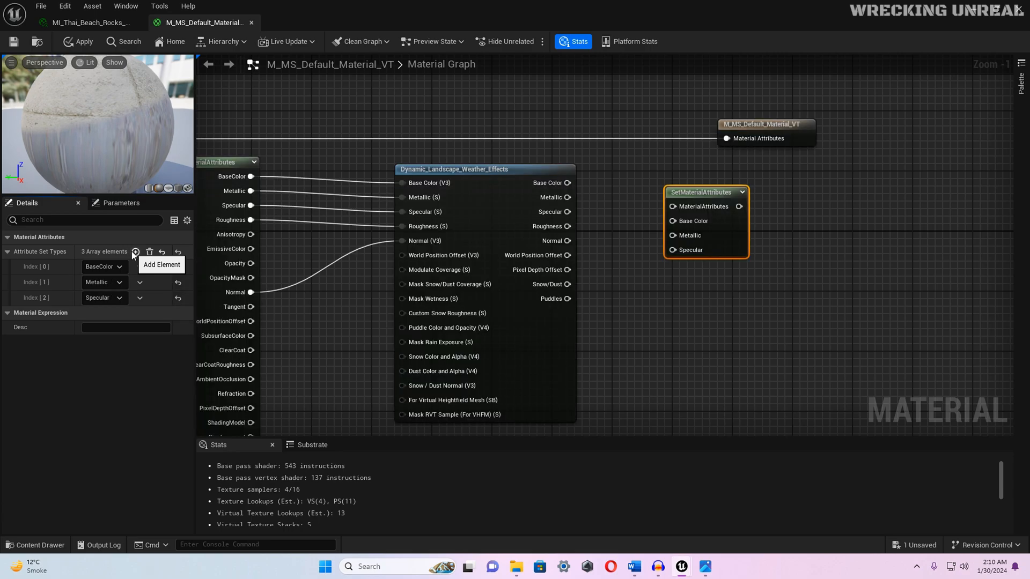
click(135, 253)
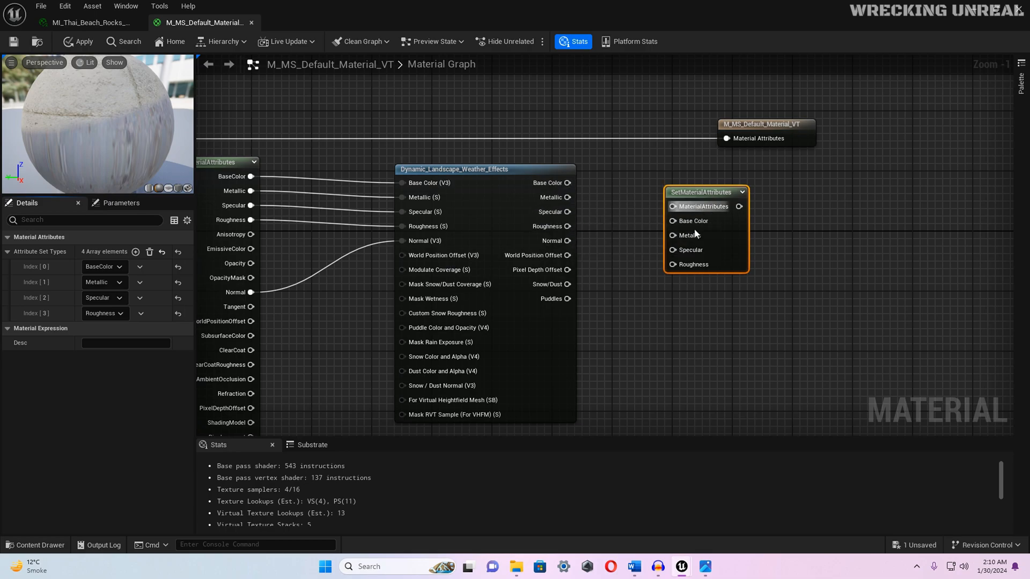
click(136, 252)
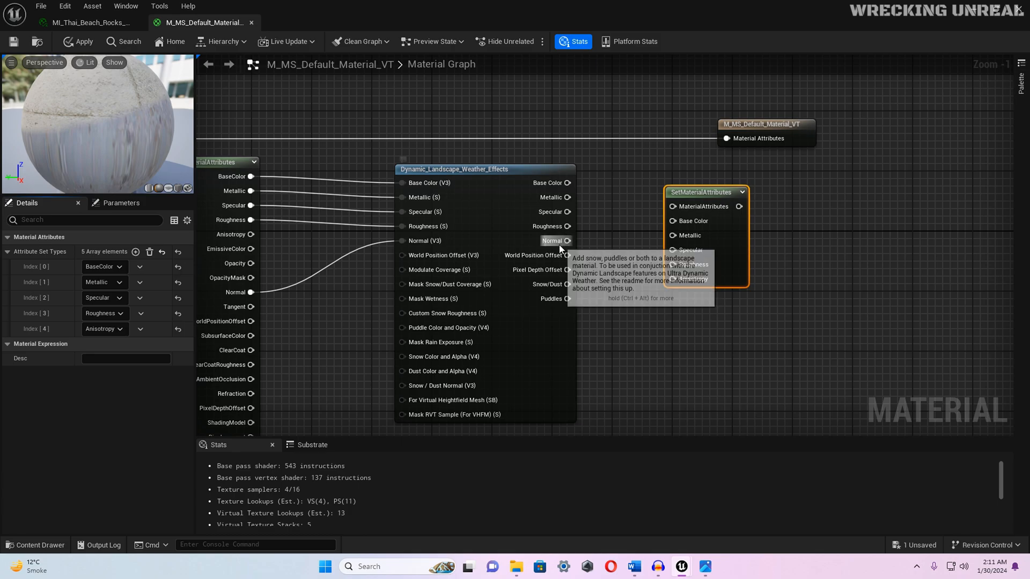
click(120, 329)
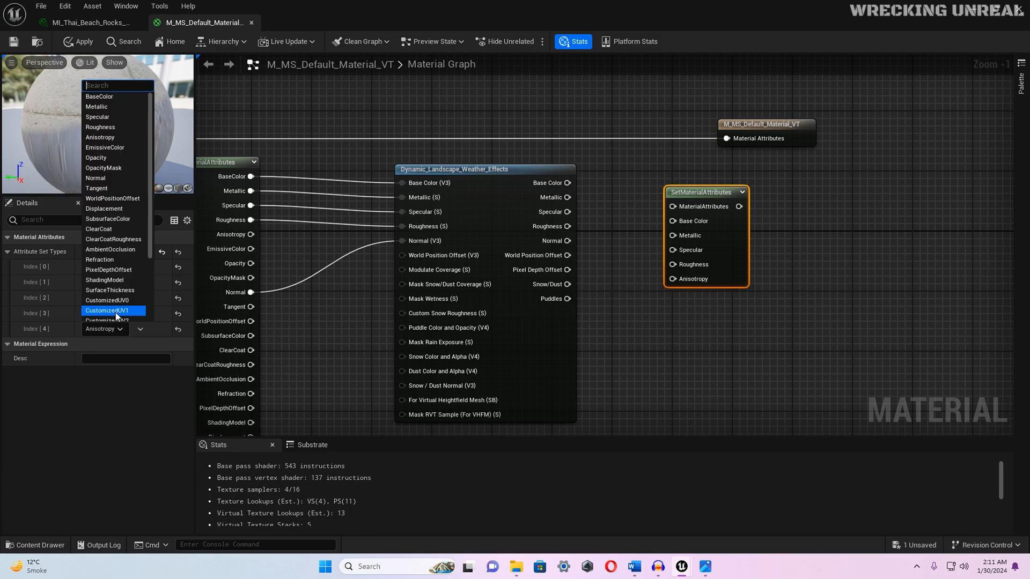
text(nor)
click(111, 354)
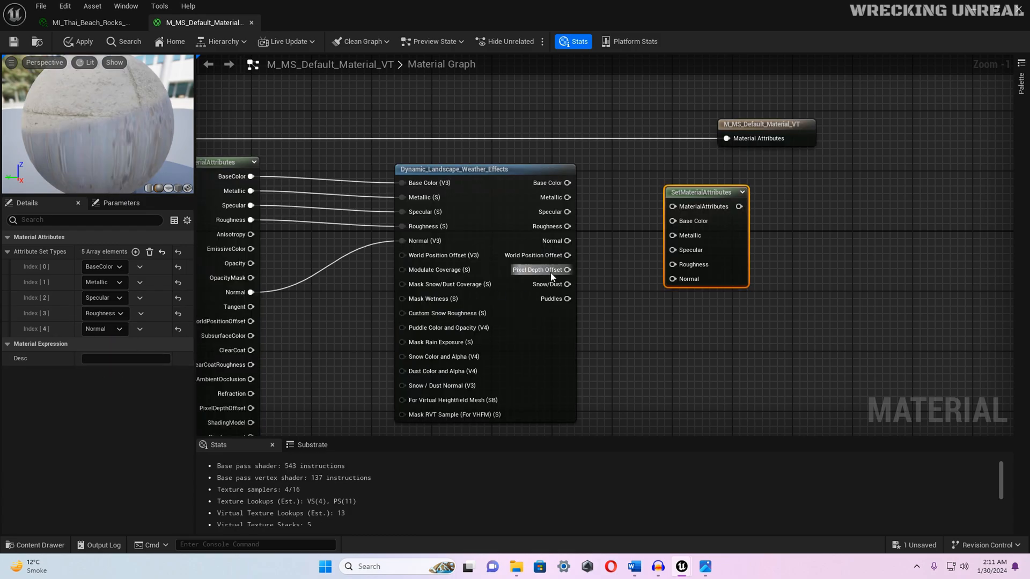
Step: Add WorldPositionOffset and PixelDepthOffset to the attribute set types of SetMaterialAttributes
click(137, 252)
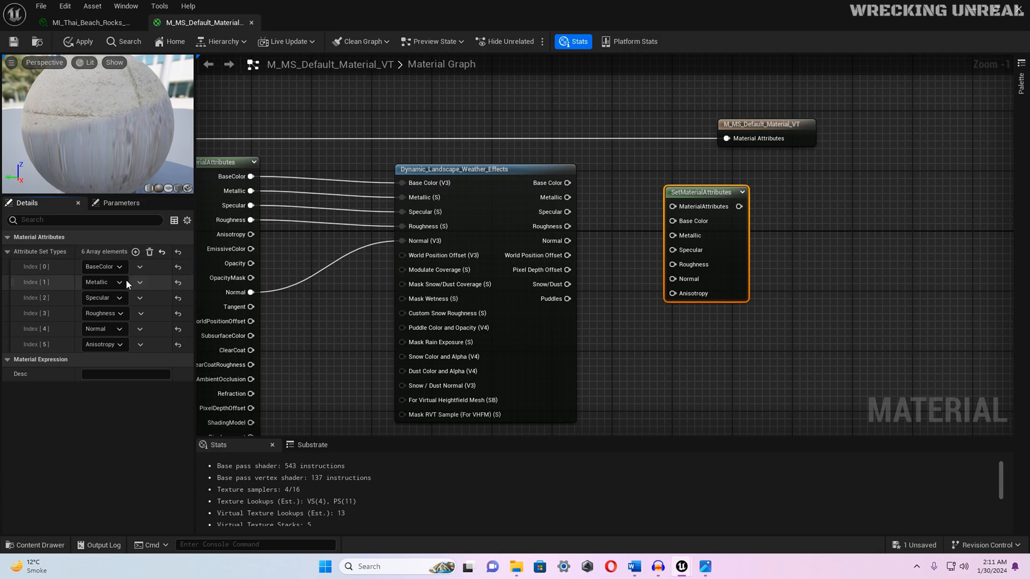
click(119, 344)
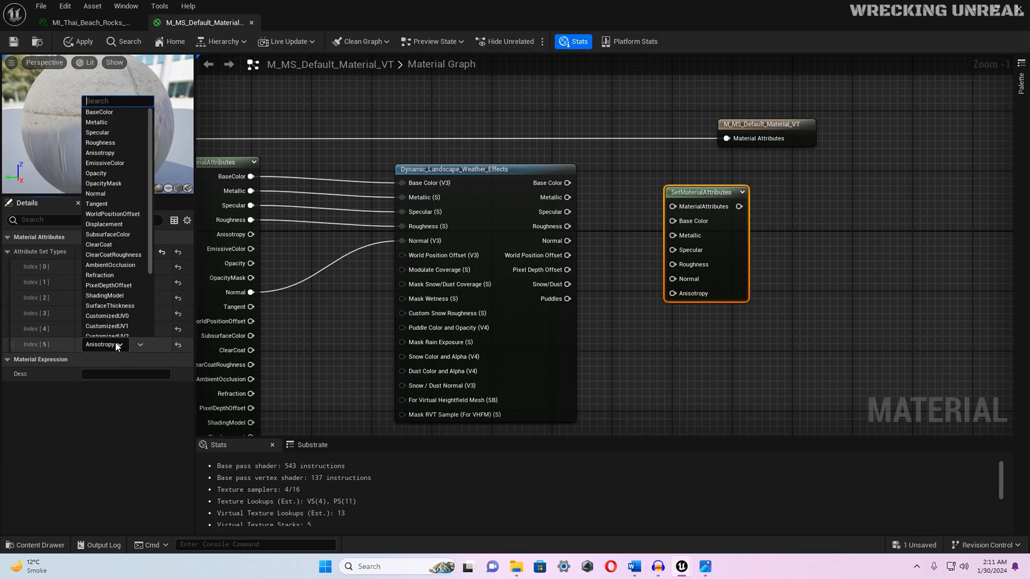
text(W)
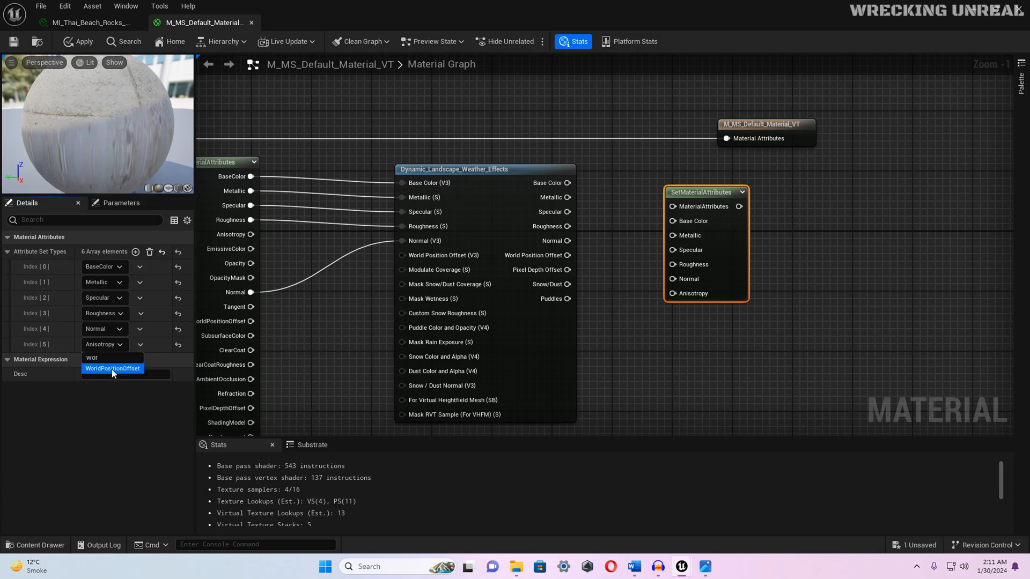
click(113, 369)
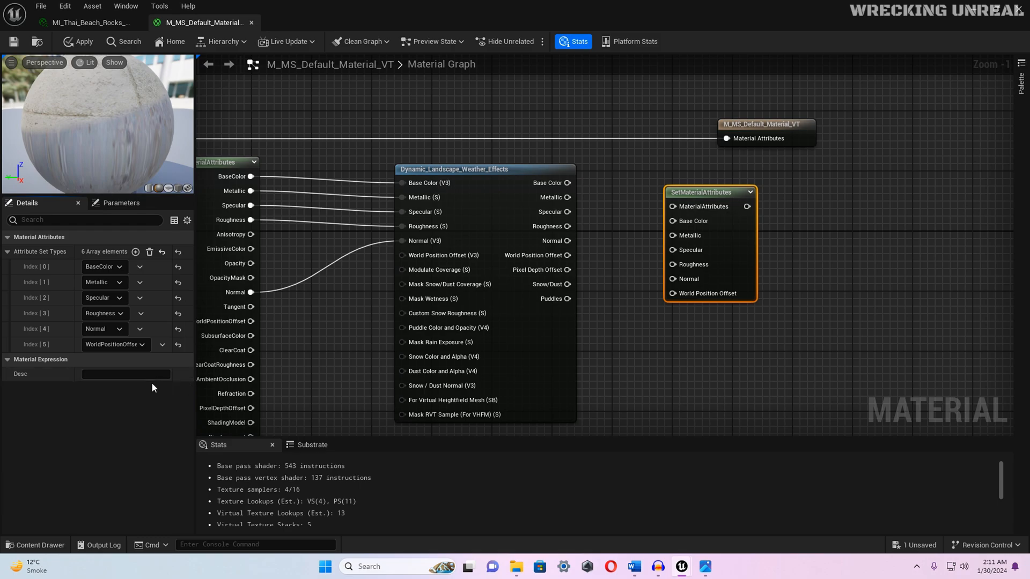
click(136, 252)
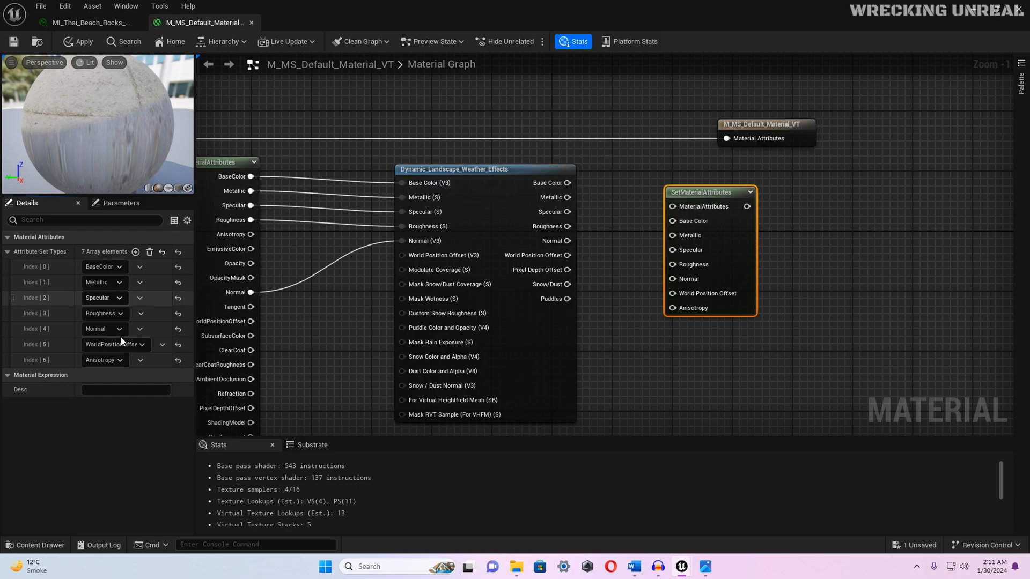
click(104, 361)
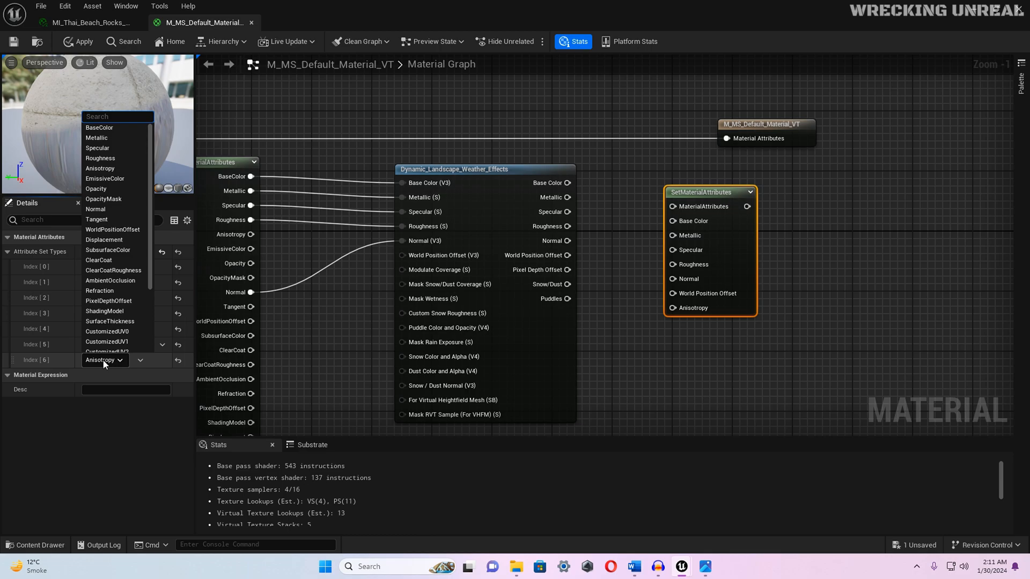
text(pl)
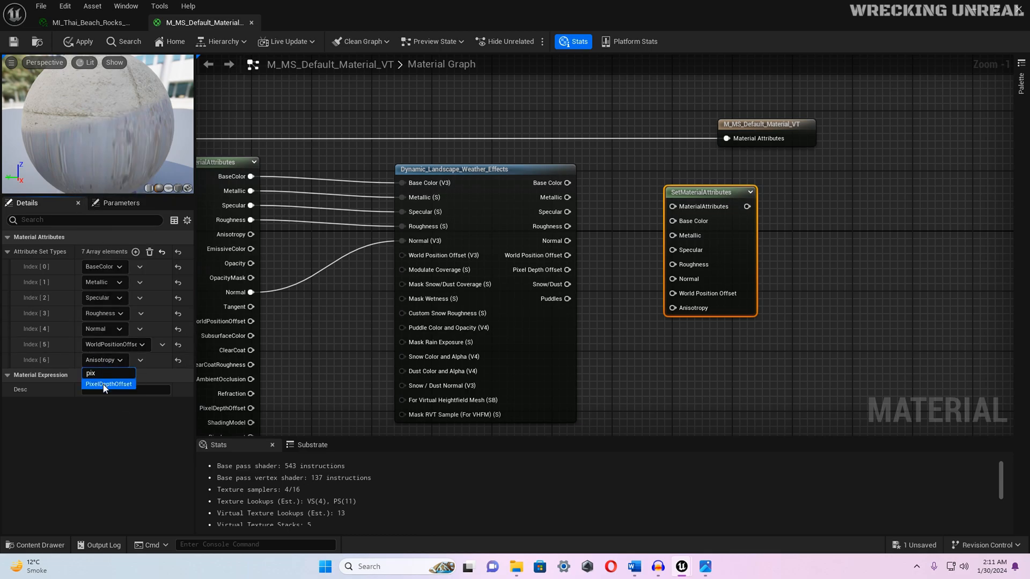
Step: Connect the Base Color through Pixel Depth Offset outputs of Dynamic_Landscape_Weather_Effects to the matching SetMaterialAttributes inputs
drag(568, 183, 592, 195)
drag(654, 214, 682, 167)
drag(568, 198, 667, 211)
drag(569, 213, 665, 242)
drag(563, 241, 677, 258)
drag(568, 256, 666, 271)
drag(567, 270, 675, 286)
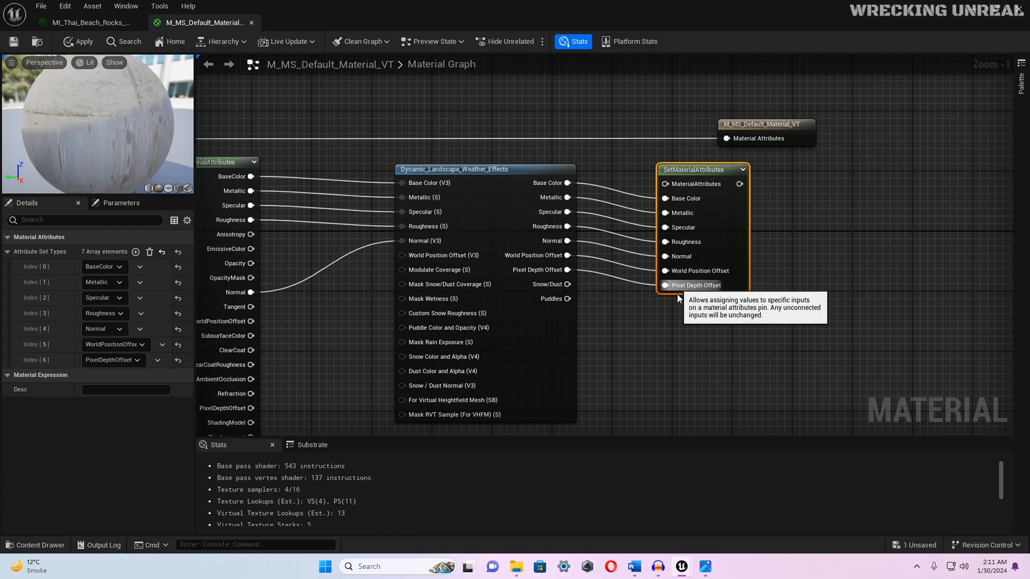
Step: Rearrange the SetMaterialAttributes and M_MS_Default_Material_VT nodes so they sit side by side along the main connection line
drag(745, 131, 774, 129)
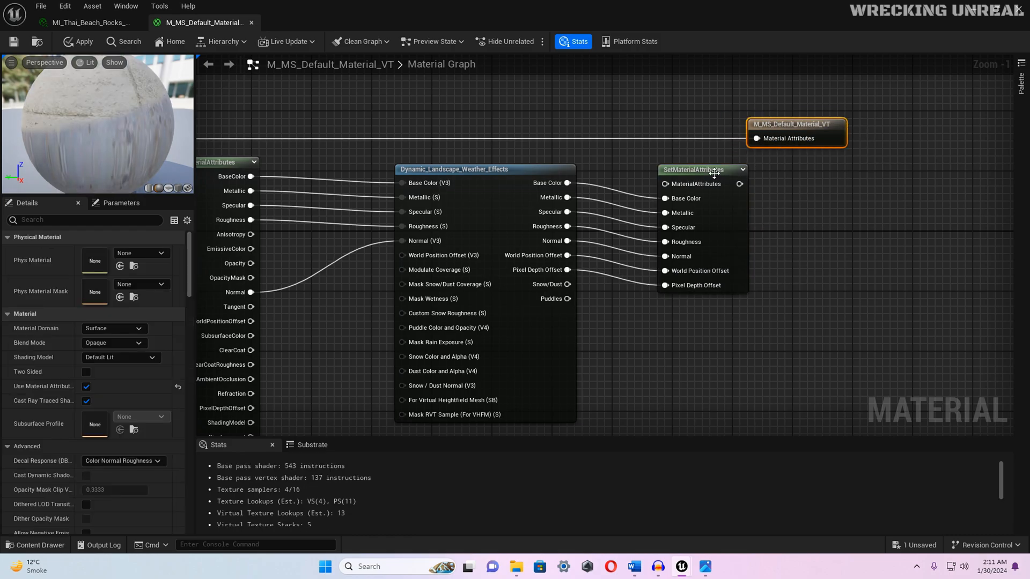
drag(705, 174, 698, 175)
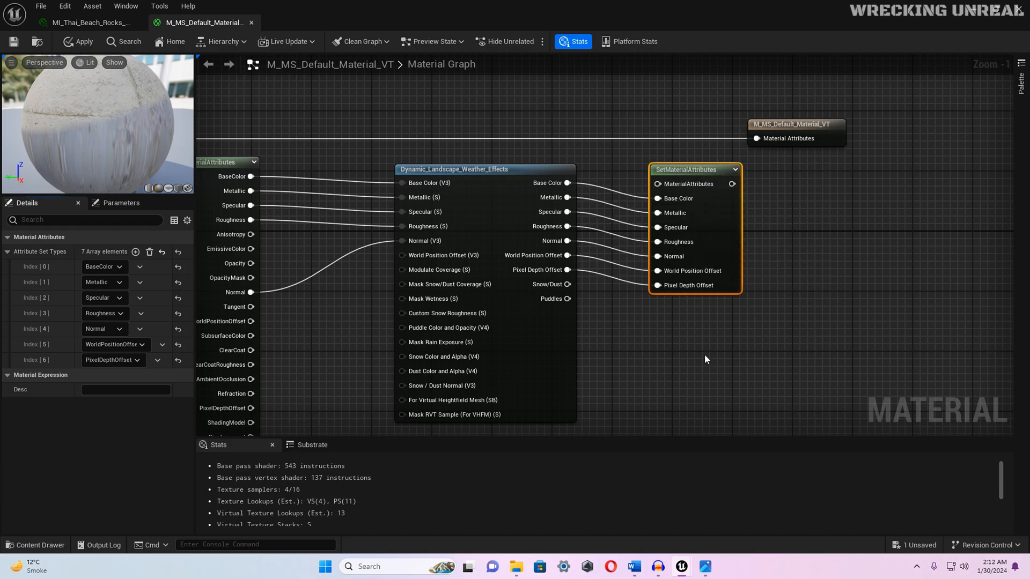
drag(700, 174, 685, 128)
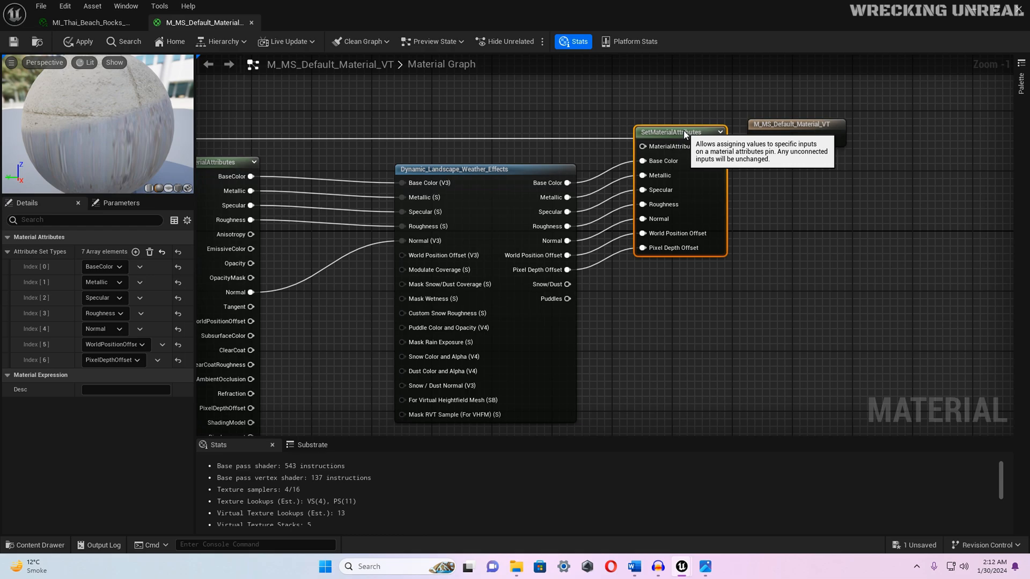
Step: Route the BlendMaterialAttributes output into SetMaterialAttributes' MaterialAttributes input, and connect its output to the M_MS_Default_Material_VT result node
drag(773, 125, 643, 139)
alt+click(825, 138)
key(ctrl+z)
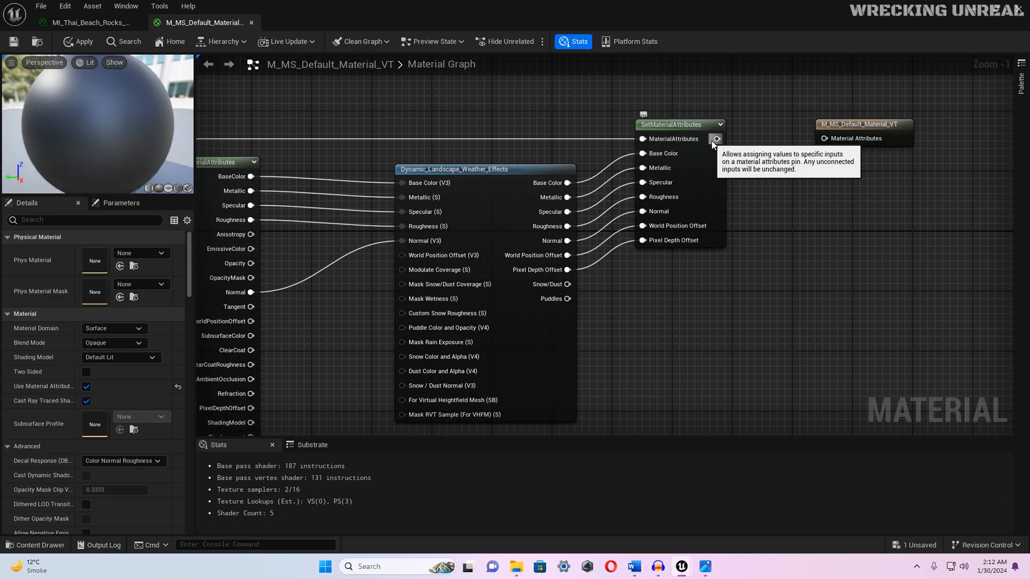
drag(718, 140, 722, 141)
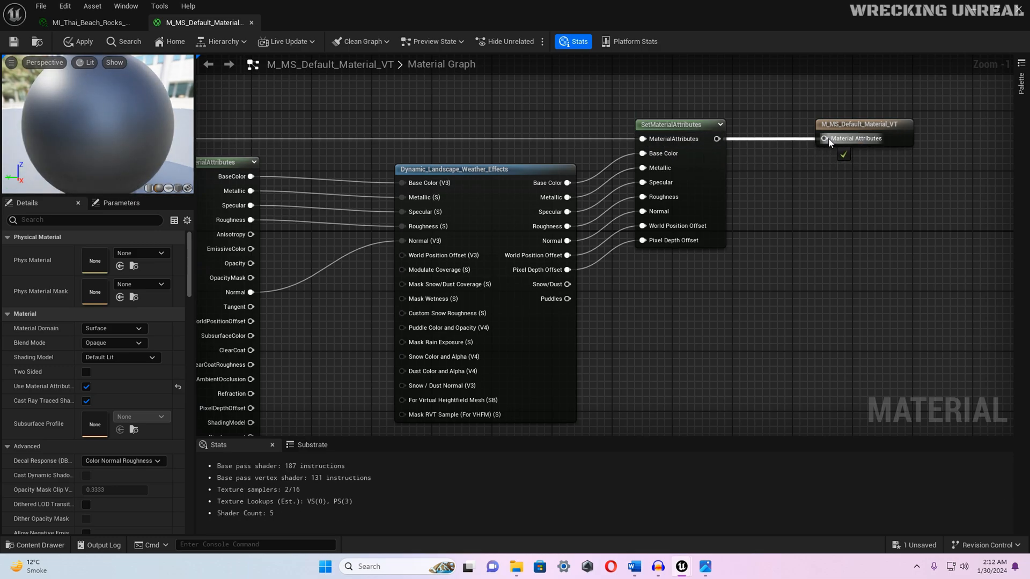
drag(828, 141, 830, 145)
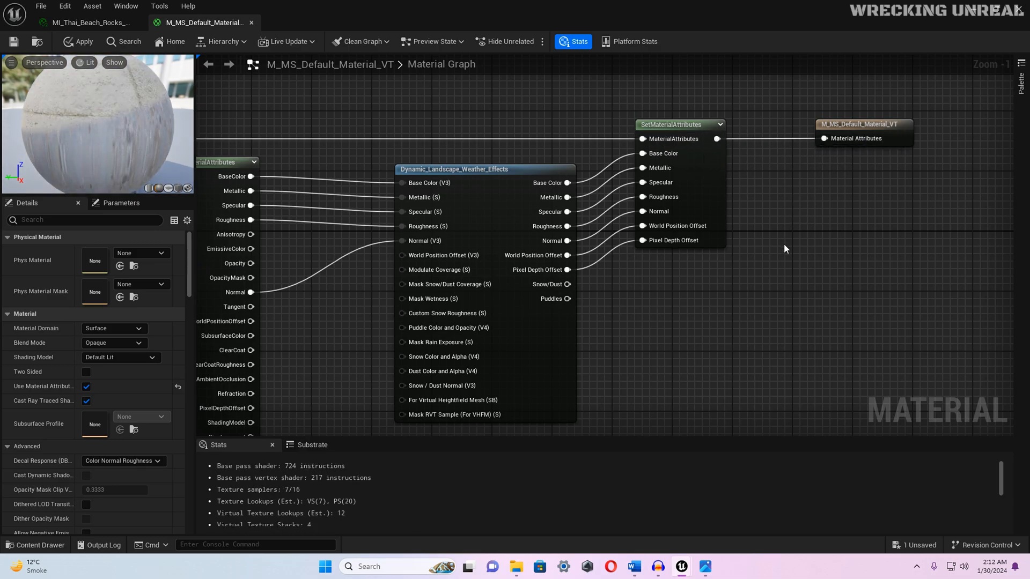
scroll(692, 246, down, 3)
right_drag(538, 161, 615, 89)
scroll(610, 145, up, 2)
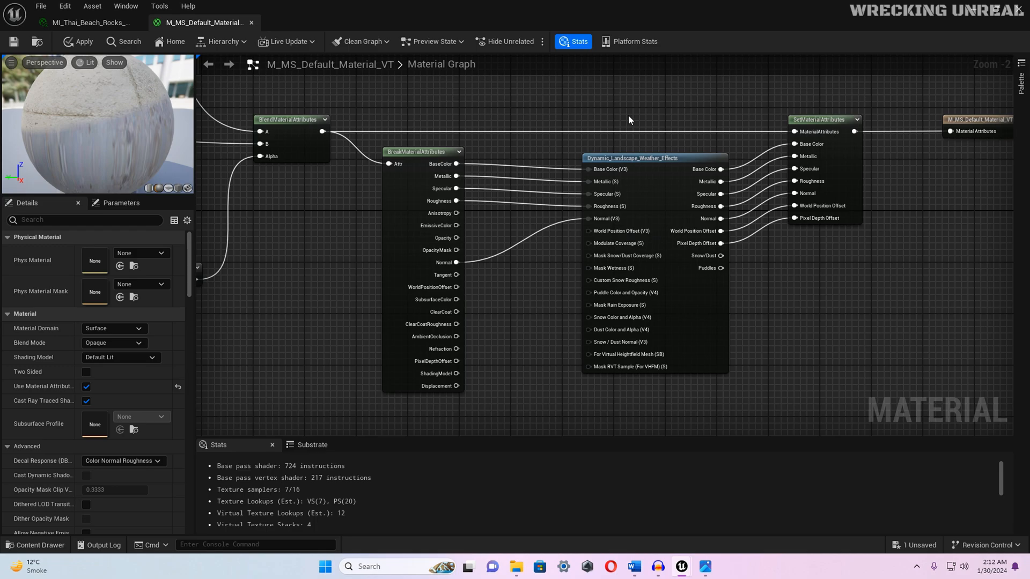
right_drag(643, 107, 615, 106)
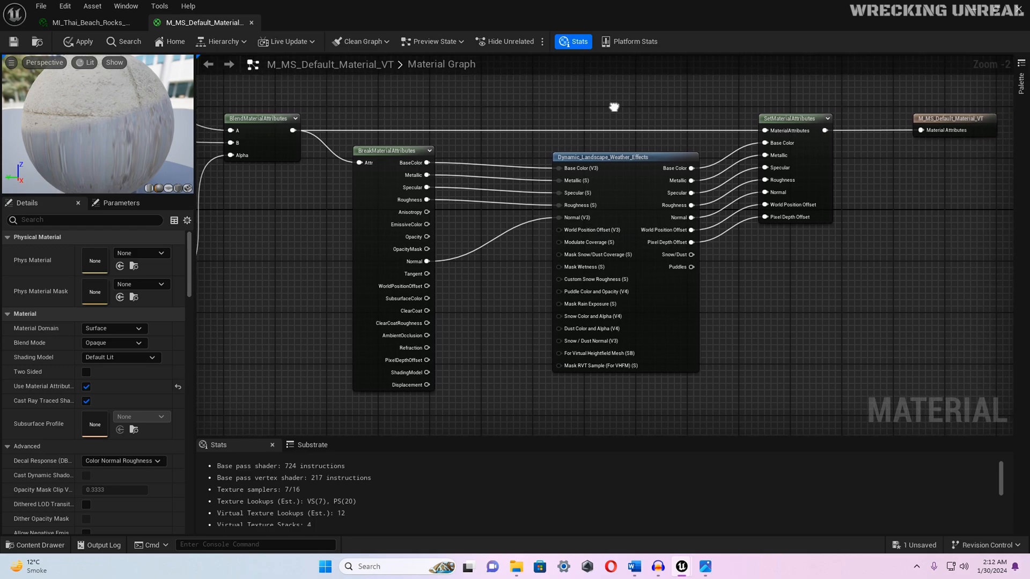
Step: Save the M_MS_Default_Material_VT material, then close it and the Thai beach rocks material instance
click(12, 45)
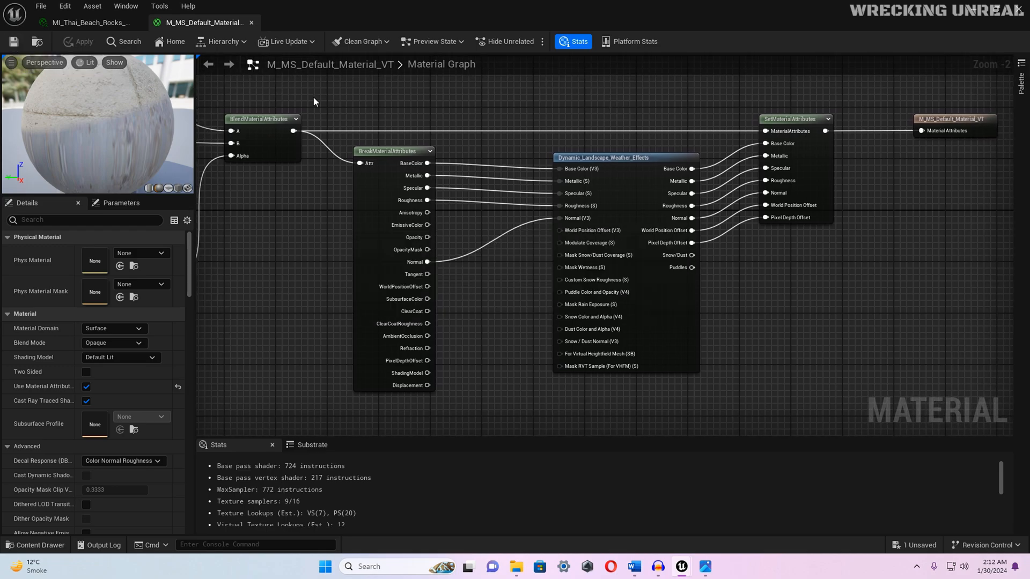
click(251, 22)
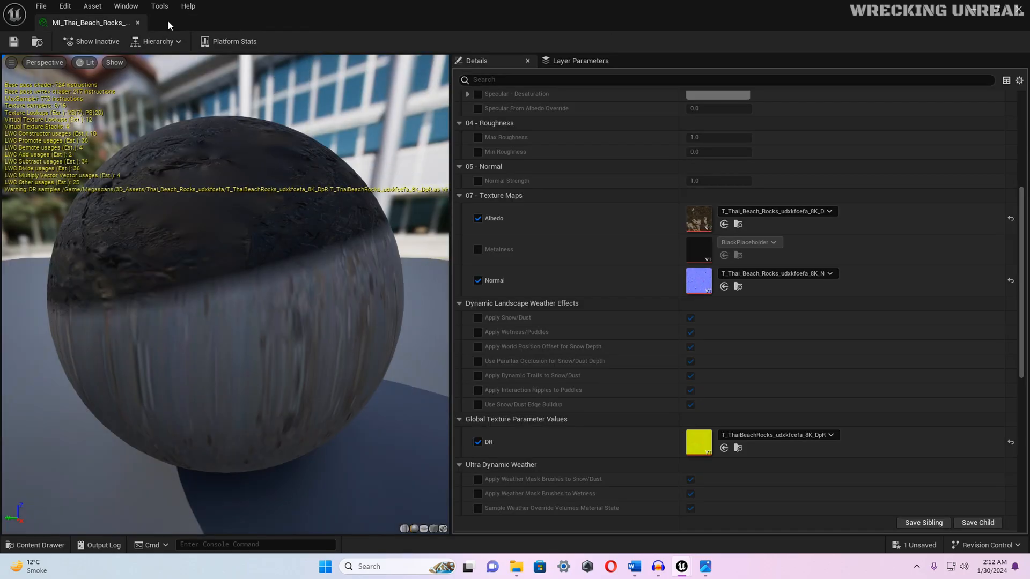
click(137, 23)
Step: Examine how the rocks, sand and cabin look in the rain from several viewpoints
key(s)
right_drag(403, 335, 423, 367)
key(w)
key(a)
key(s)
key(w)
right_drag(400, 295, 450, 266)
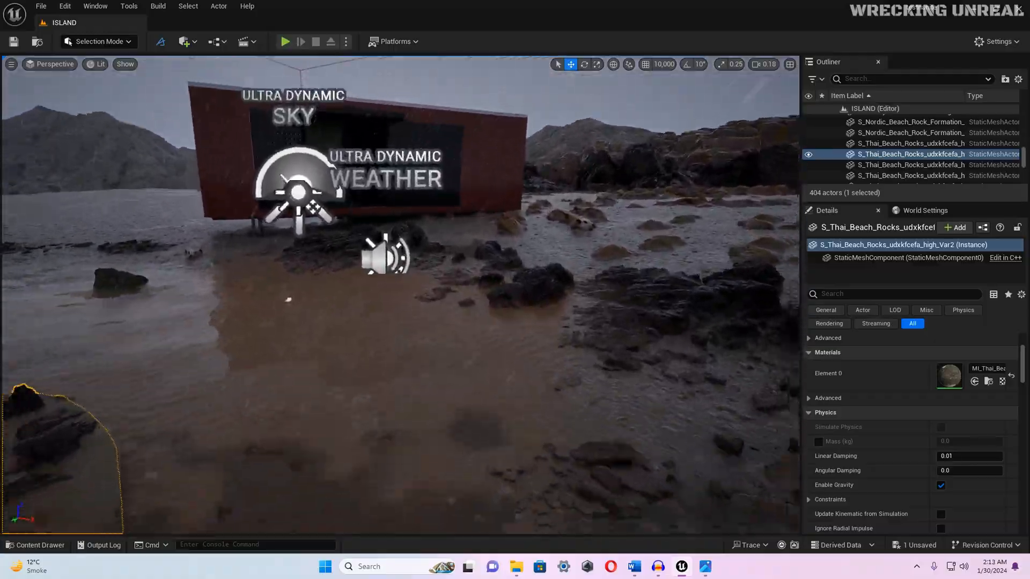
Step: Set the Cloud Coverage of Ultra_Dynamic_Sky to 1
click(387, 199)
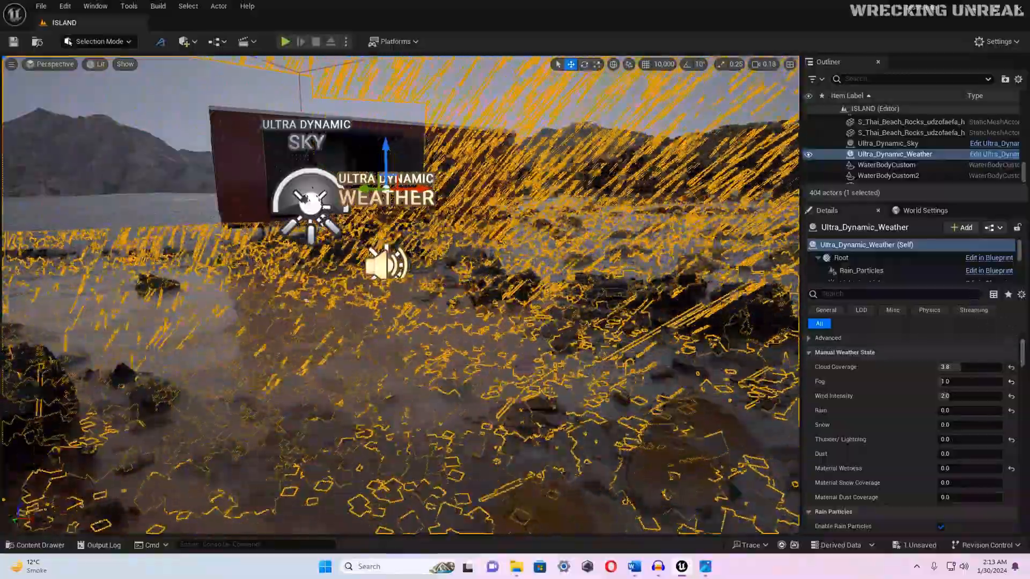
scroll(1022, 347, up, 4)
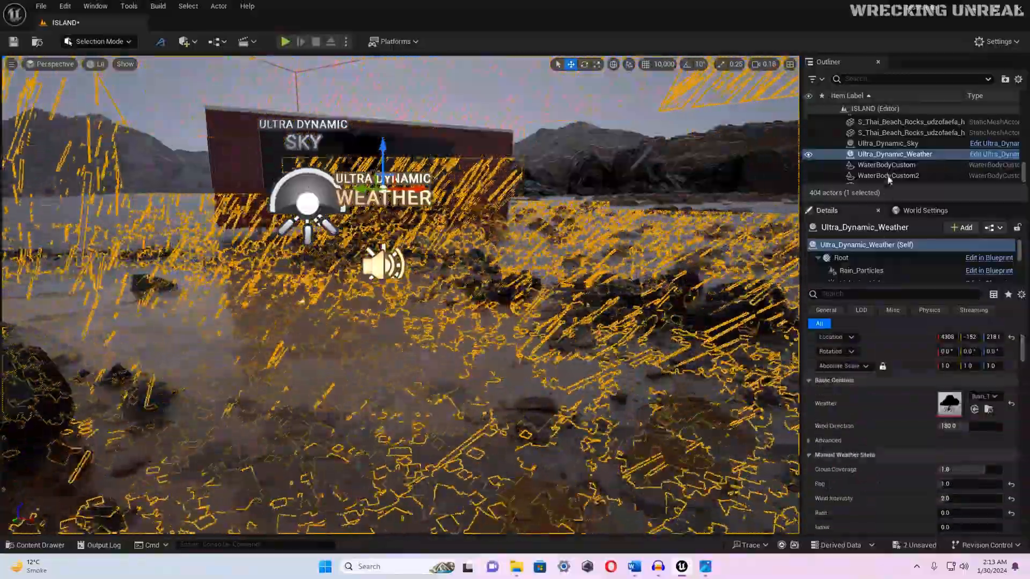
click(888, 144)
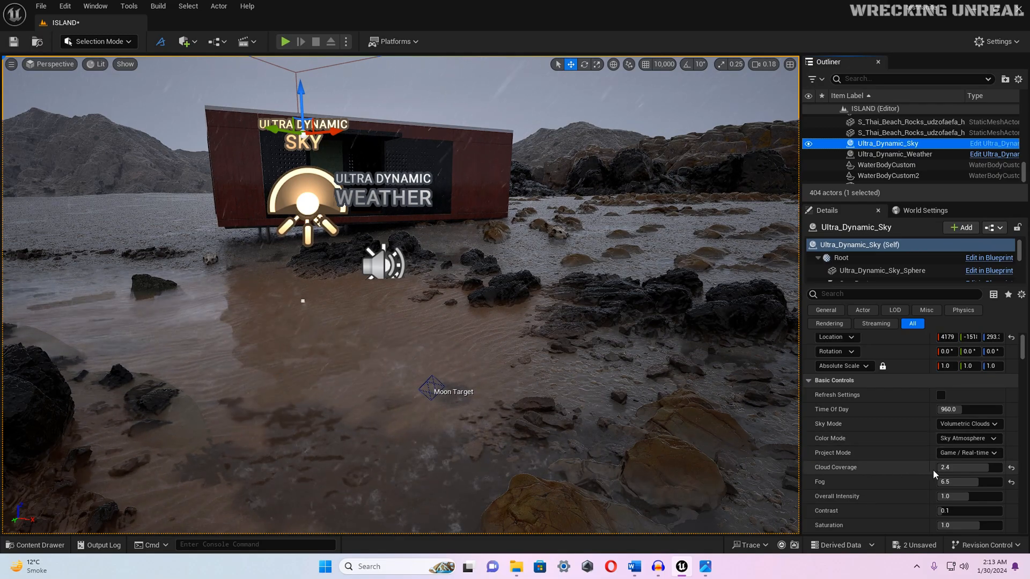
click(987, 468)
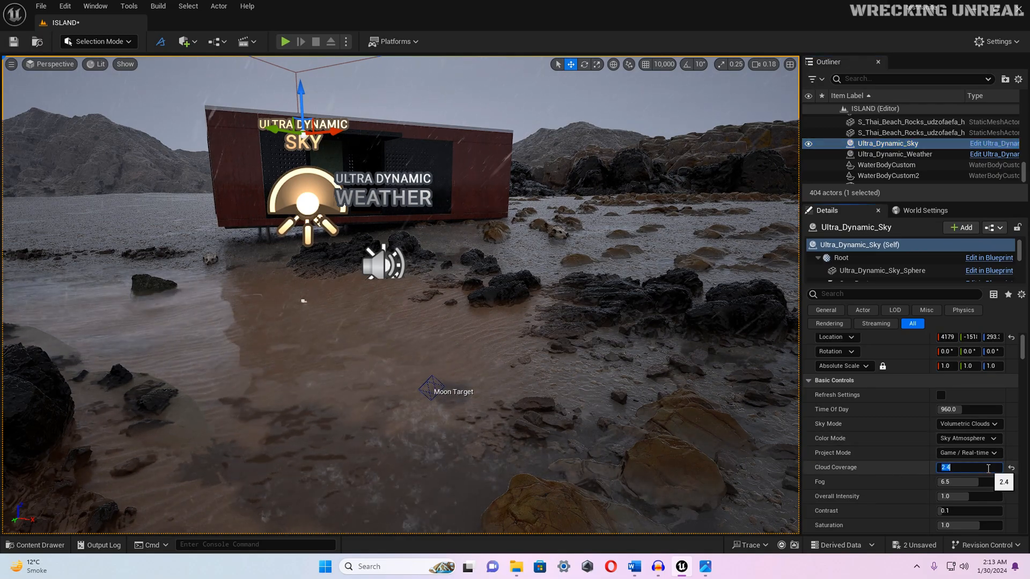
text(1)
key(Return)
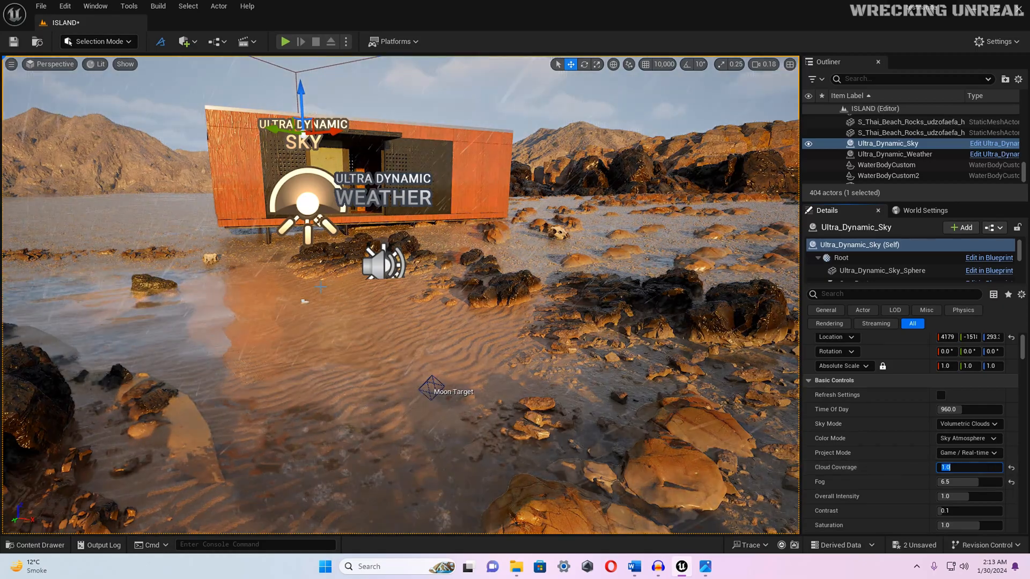
Step: Inspect the cabin's rain-soaked red cladding and perforated panels up close
key(w)
right_drag(400, 295, 364, 253)
key(w)
mouse_move(400, 295)
right_down()
mouse_move(451, 311)
mouse_move(410, 295)
right_up()
key(s)
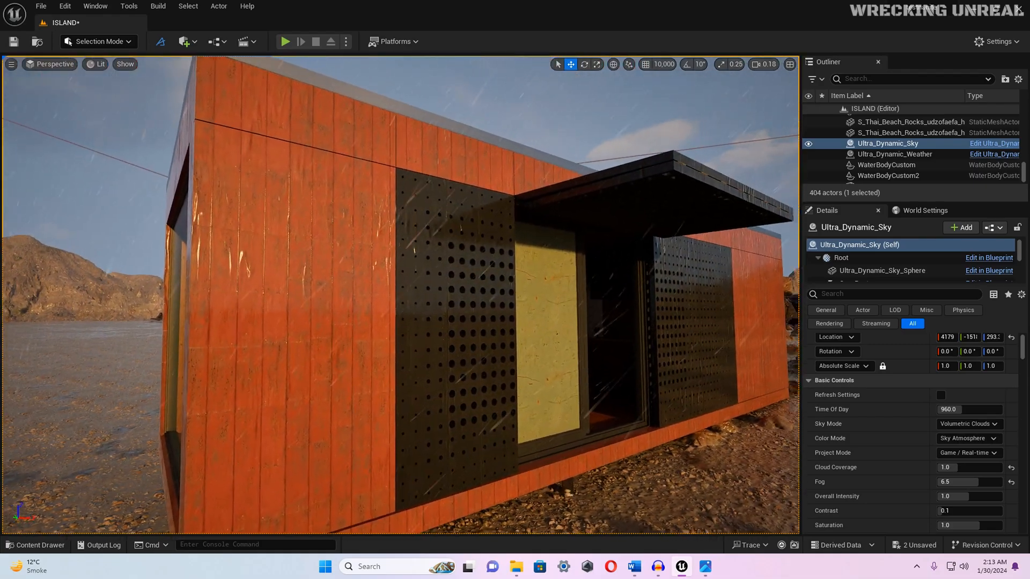
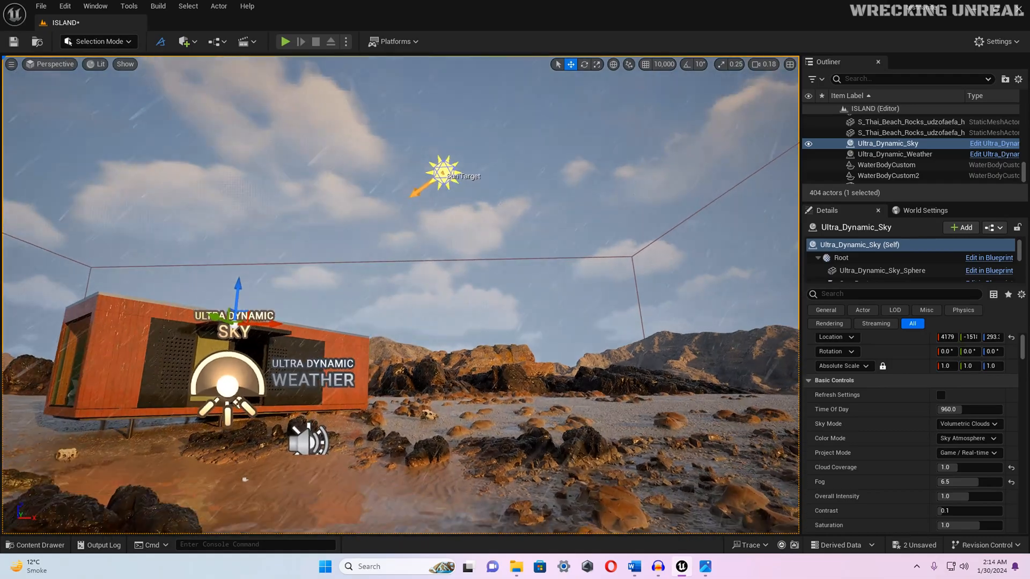
Step: Move the Sun Target to another spot in the sky to change the direction of the sunlight on the cabin
right_drag(399, 295, 571, 325)
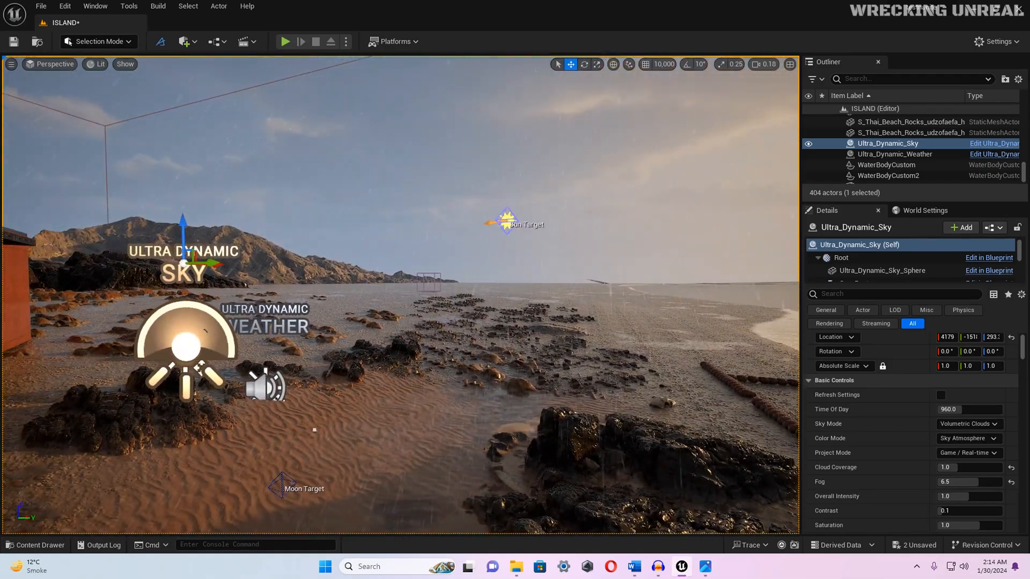
right_drag(518, 218, 542, 209)
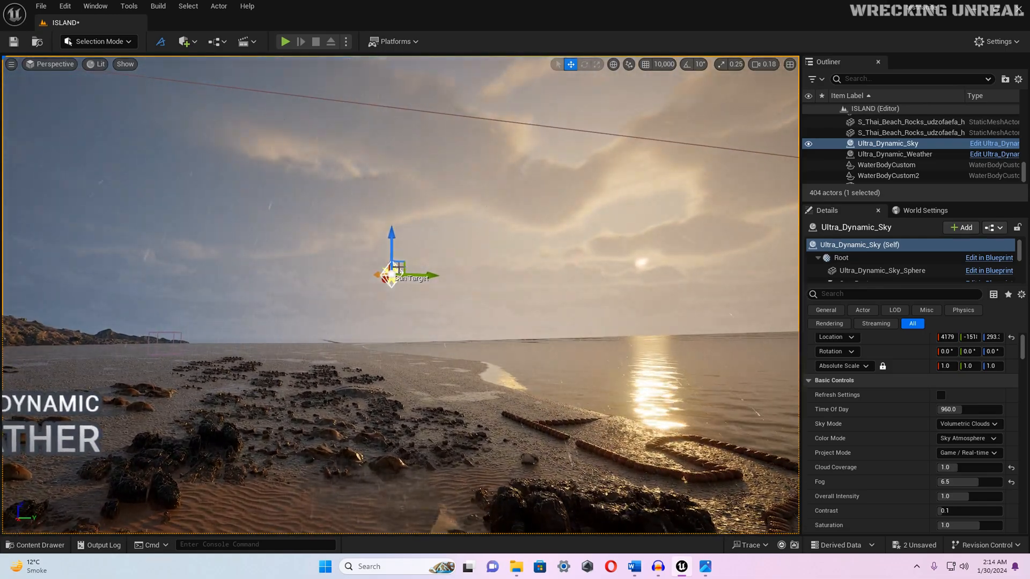
drag(253, 270, 149, 179)
right_drag(265, 317, 90, 339)
key(w)
scroll(1002, 414, up, 1)
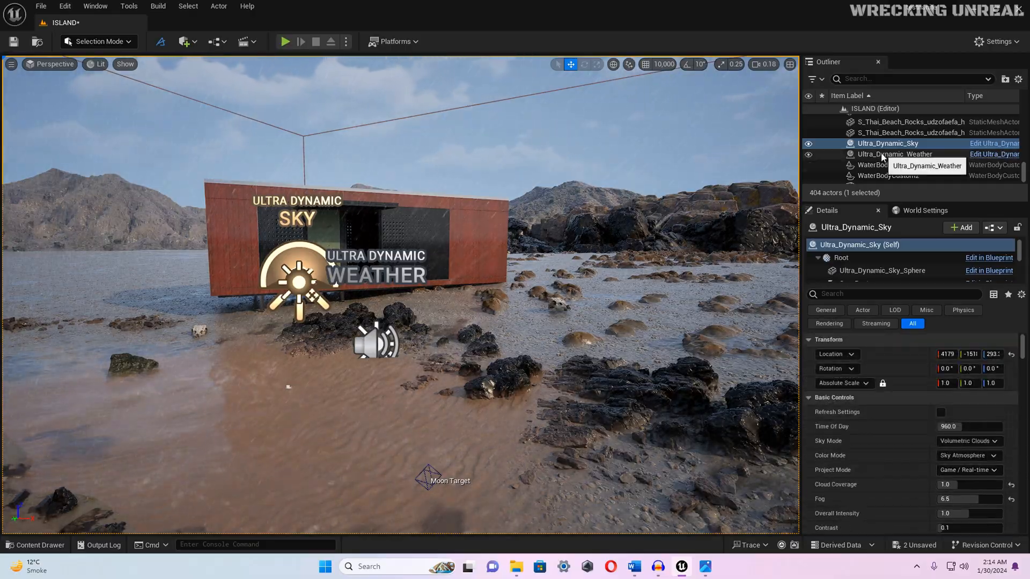
Step: Set the Weather preset of Ultra_Dynamic_Weather to Clear_Skies and view the dry scene
click(893, 155)
click(984, 414)
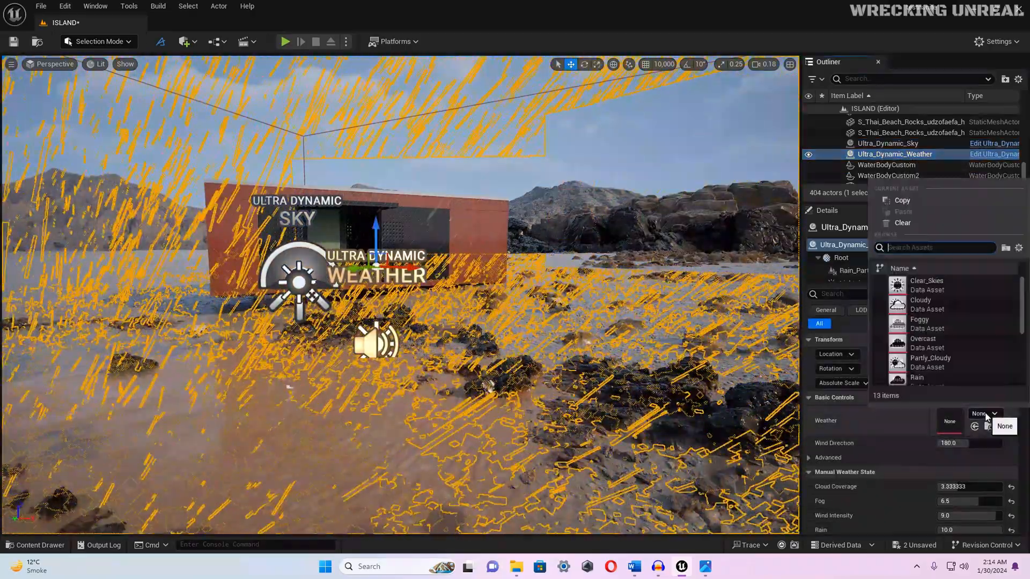
click(940, 287)
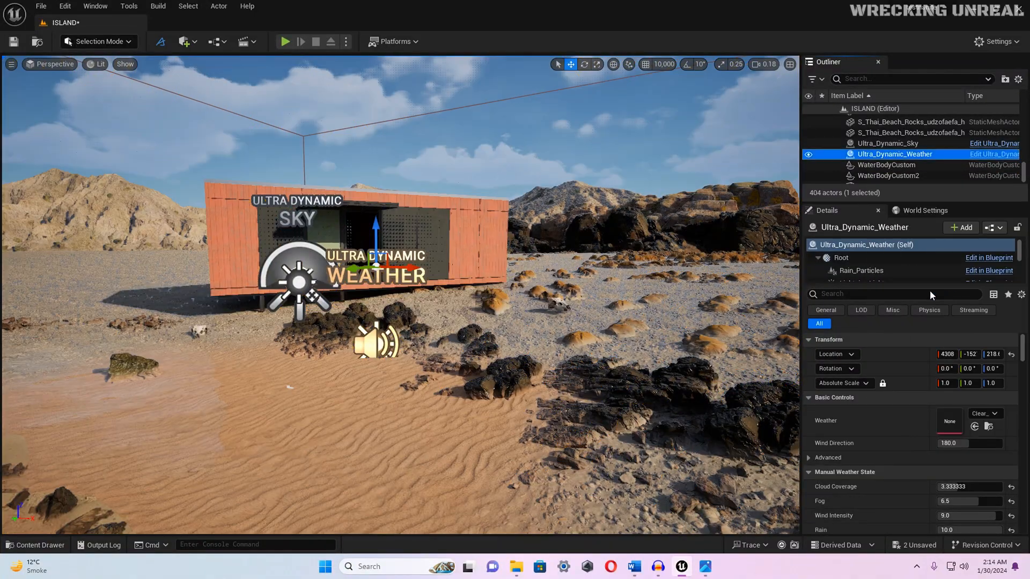
key(w)
right_drag(401, 295, 424, 281)
Step: Switch the Weather preset of Ultra_Dynamic_Weather to Overcast and view the cabin and shore
click(984, 414)
click(967, 348)
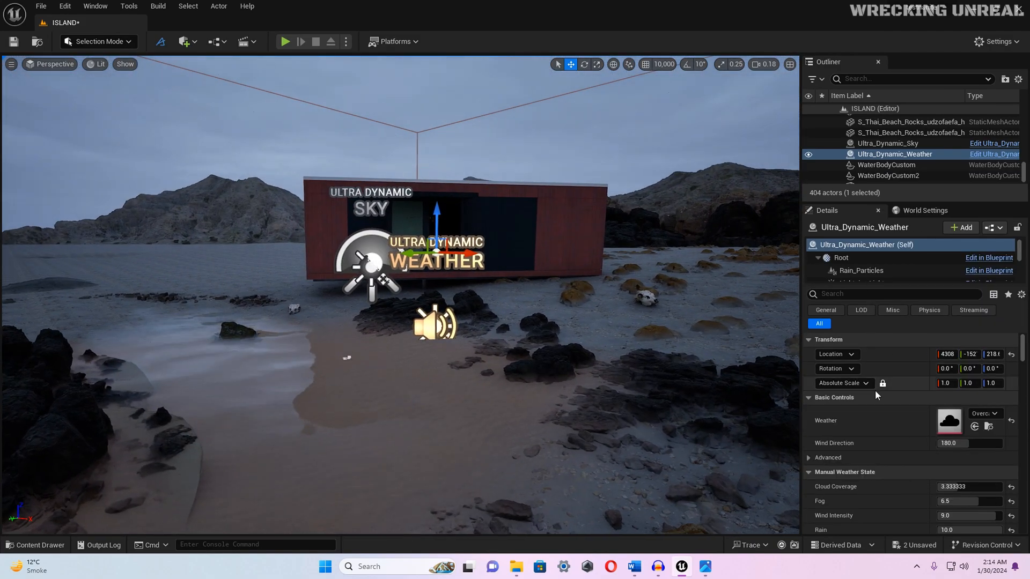
click(981, 417)
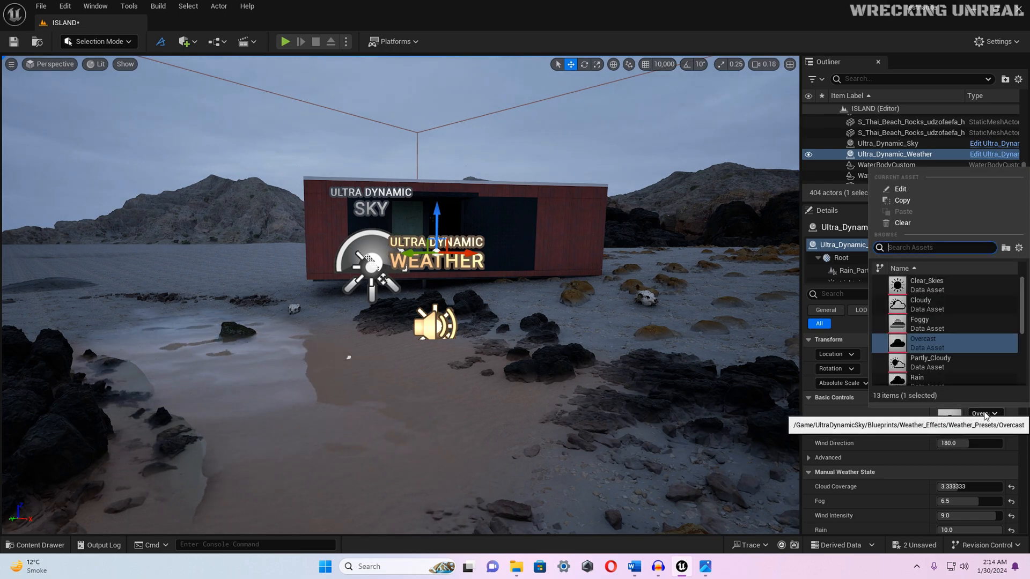
click(790, 421)
click(341, 379)
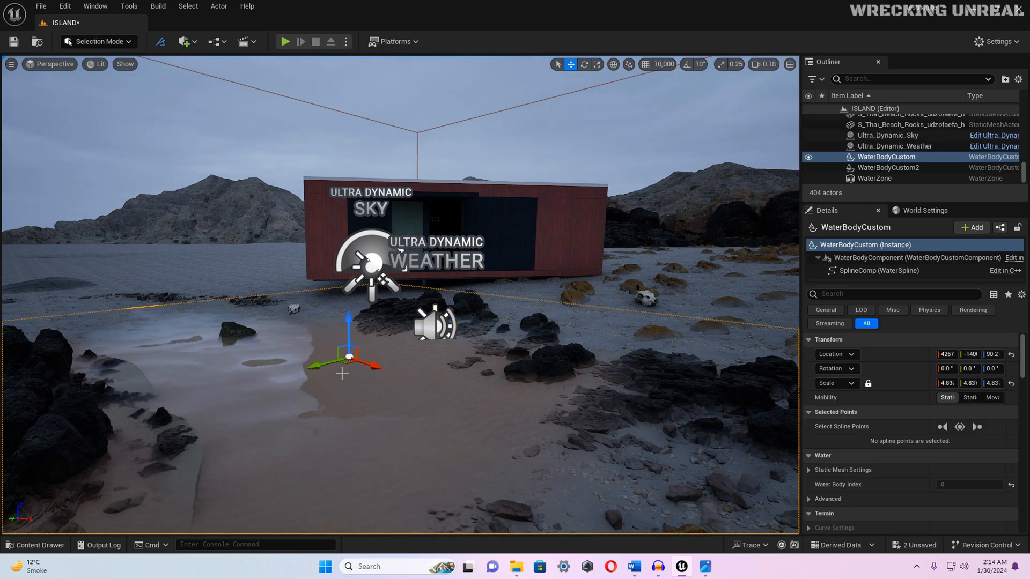
click(394, 278)
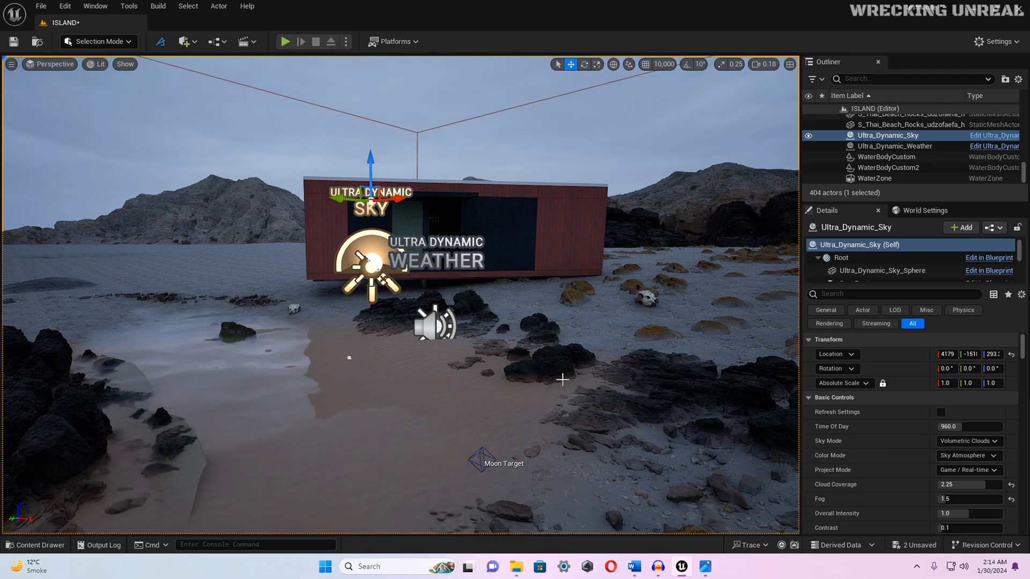
right_drag(505, 371, 476, 390)
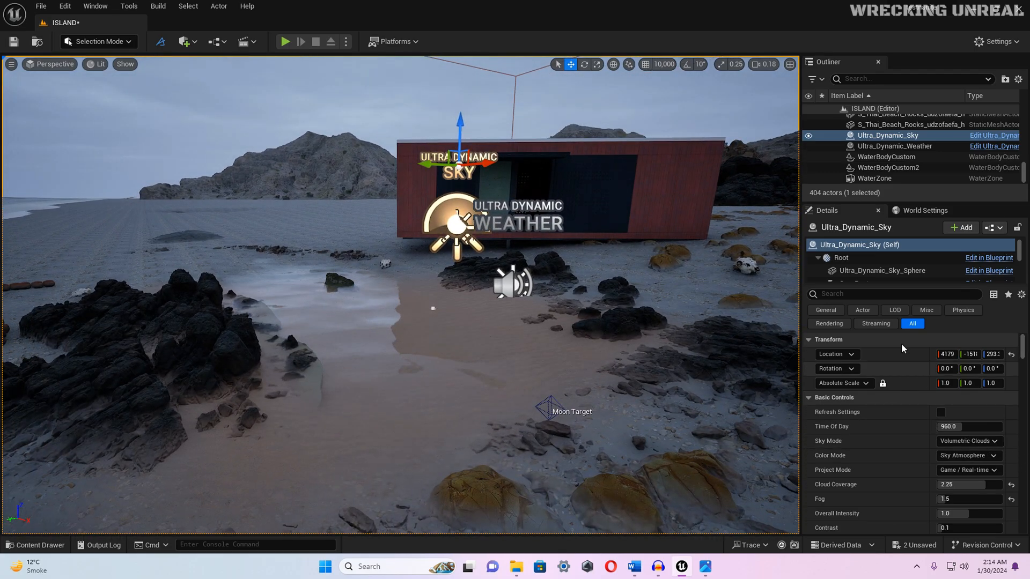
Step: Set the Weather preset of Ultra_Dynamic_Weather to Rain_Thunderstorm and hide that actor in the level
click(895, 146)
click(983, 413)
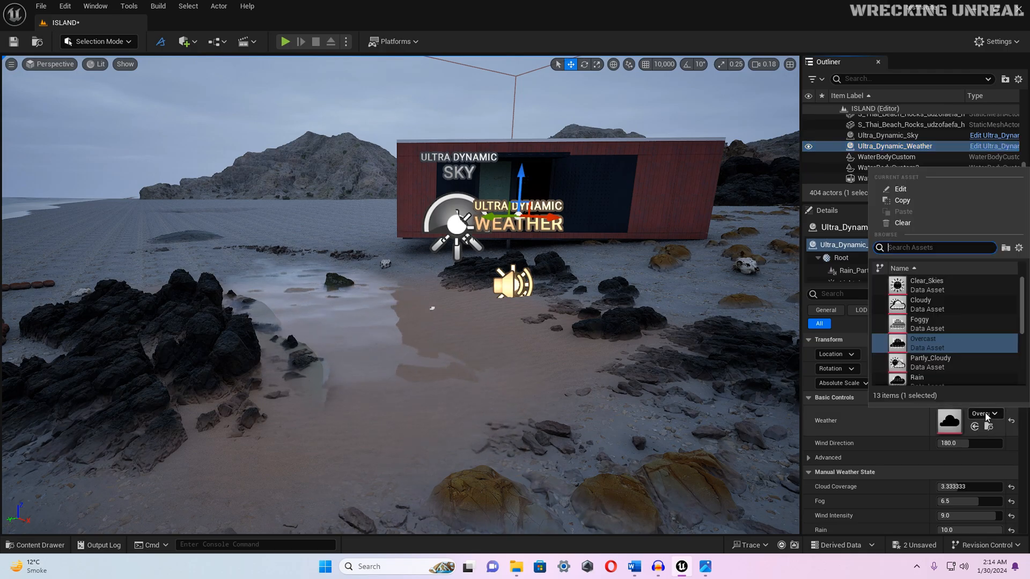
drag(1023, 318, 1024, 354)
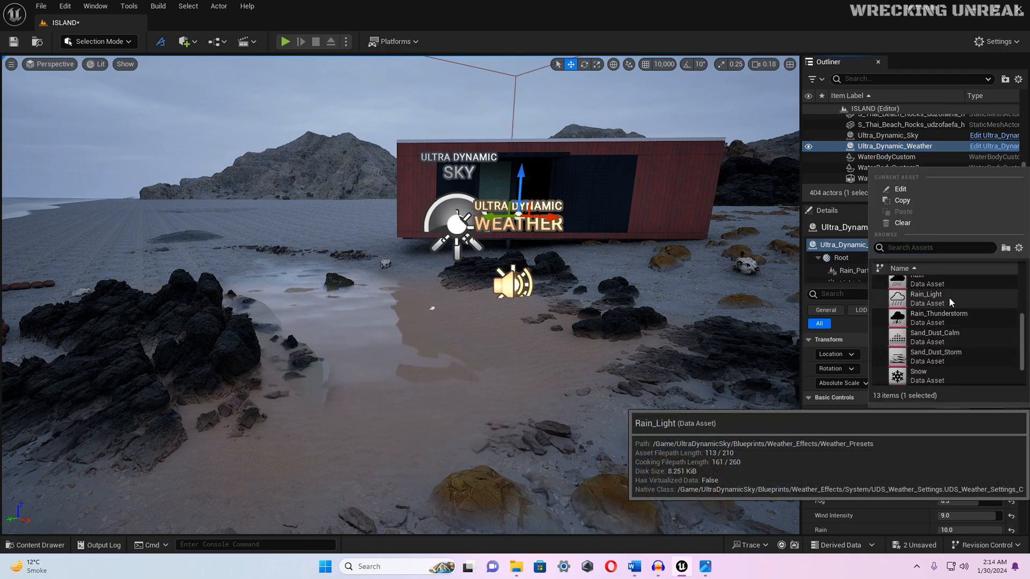
click(954, 317)
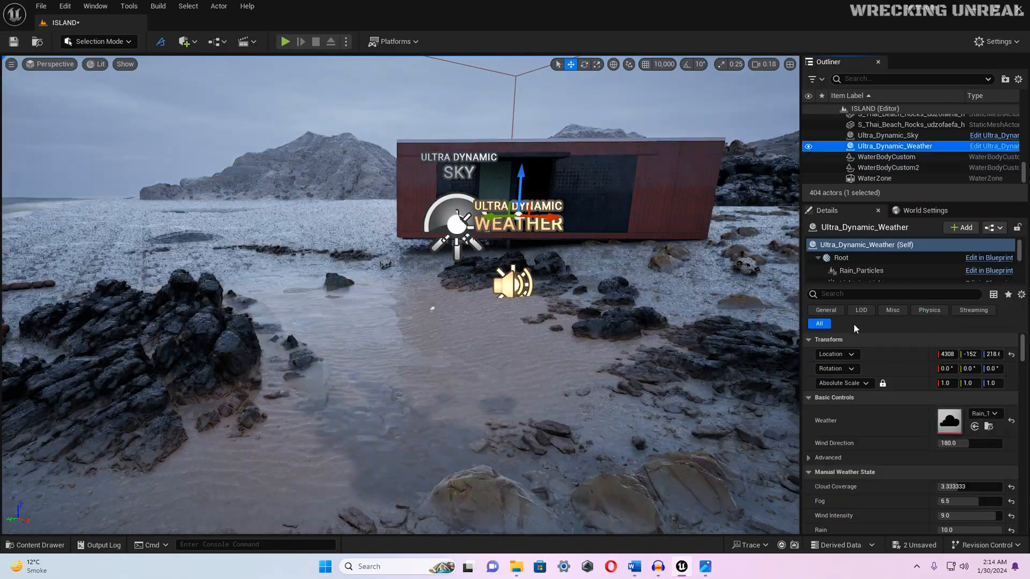
mouse_move(636, 315)
right_down()
mouse_move(665, 300)
mouse_move(636, 321)
mouse_move(641, 310)
mouse_move(629, 307)
mouse_move(640, 306)
right_up()
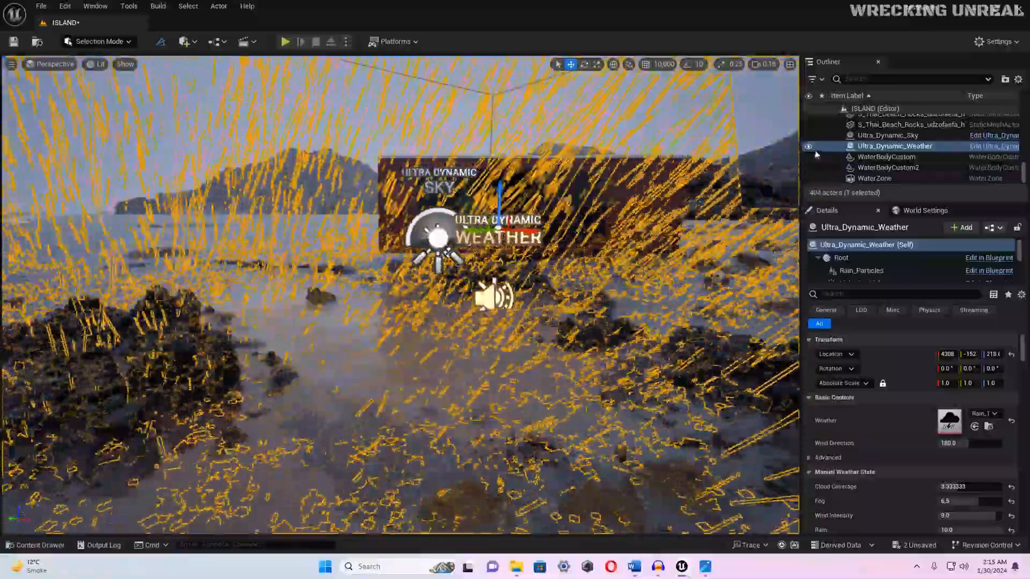
click(809, 146)
Step: Examine the wetness on the cabin, sand and rocks from several distances and angles without the falling rain
scroll(581, 315, up, 5)
right_drag(581, 315, 487, 337)
key(s)
key(w)
scroll(632, 314, down, 3)
key(w)
key(s)
key(s)
scroll(442, 370, up, 1)
scroll(362, 362, up, 2)
key(d)
key(a)
key(a)
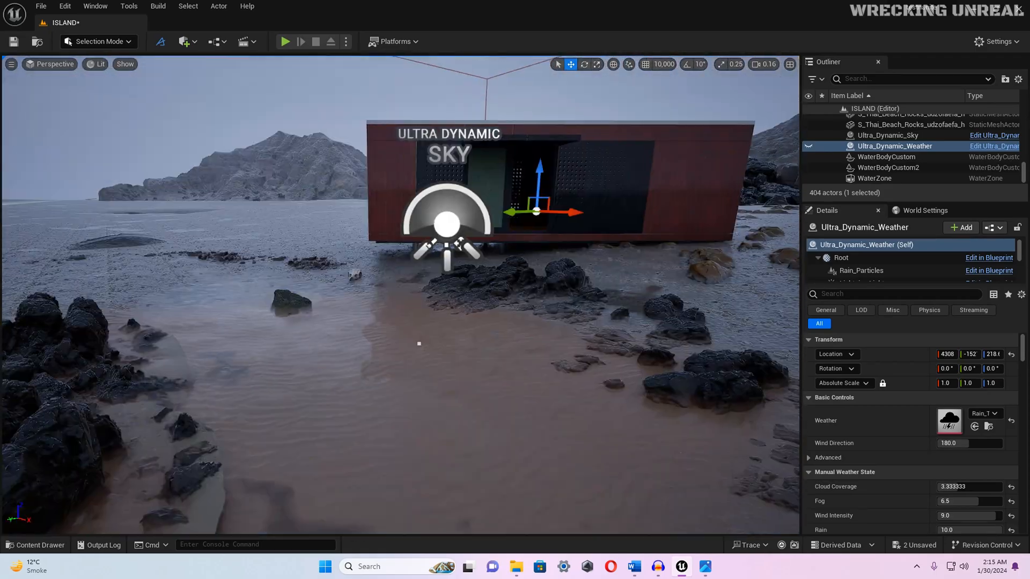
right_drag(434, 247, 445, 246)
key(w)
key(s)
right_drag(592, 247, 593, 254)
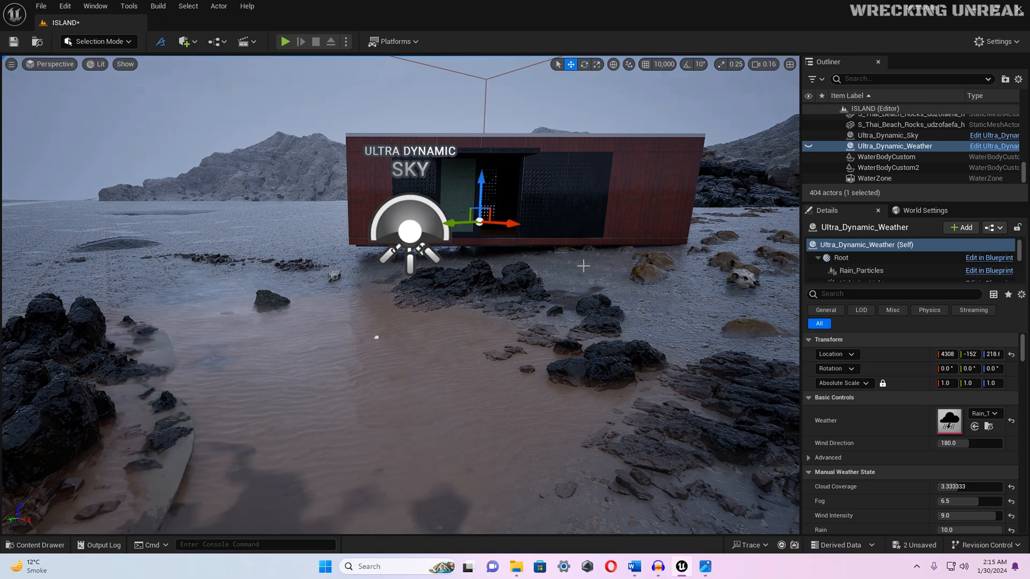
Step: Save the ISLAND level and all modified assets
key(ctrl+s)
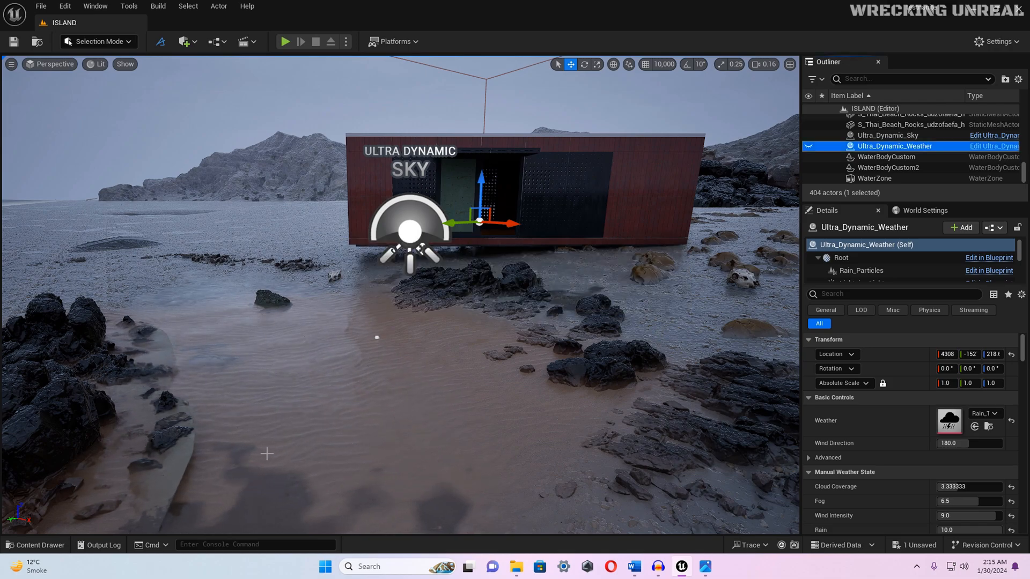
click(37, 545)
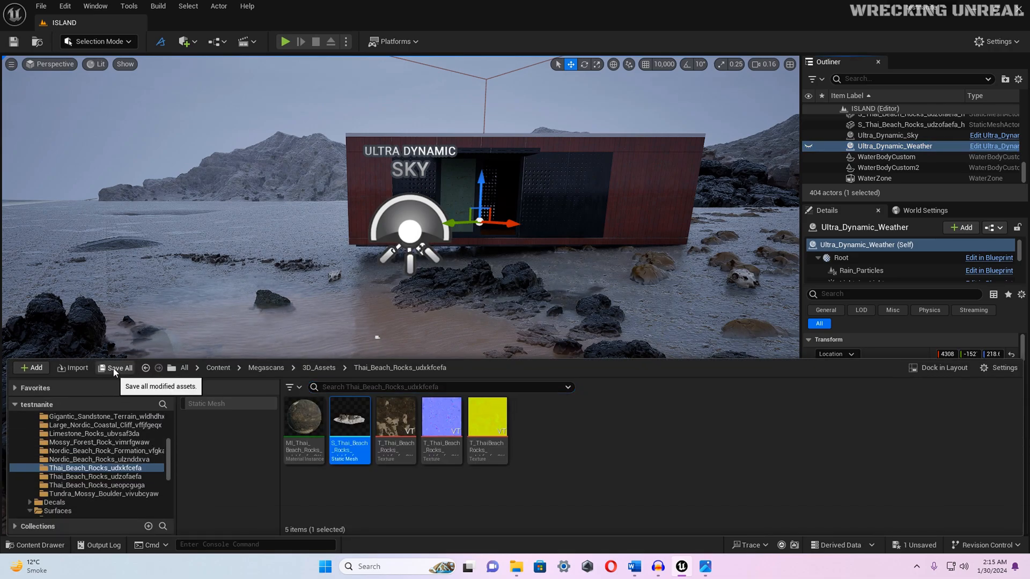
click(115, 368)
click(601, 405)
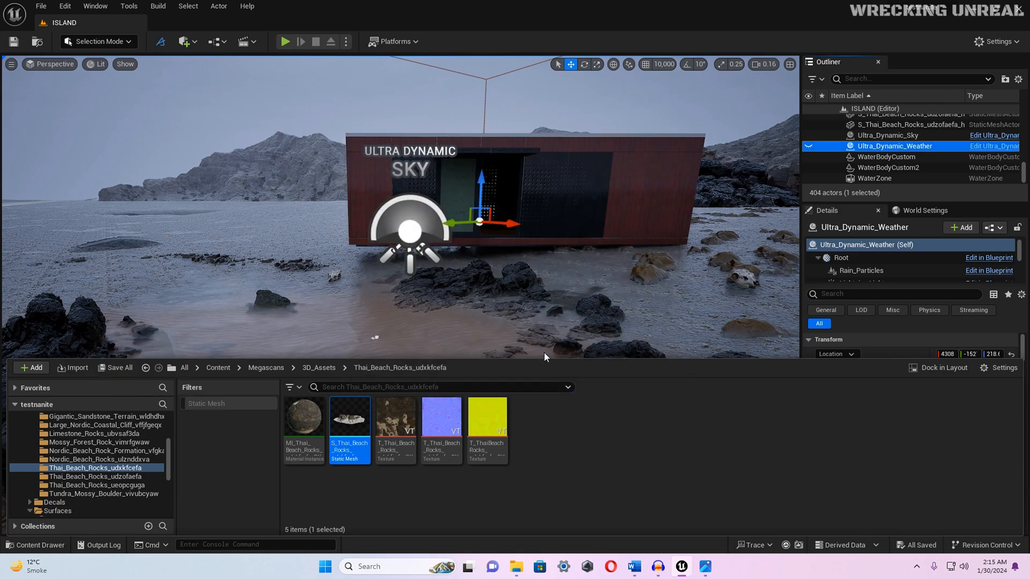
Step: Add a Cine Camera Actor to the level in front of the cabin
right_drag(285, 225, 300, 225)
click(303, 226)
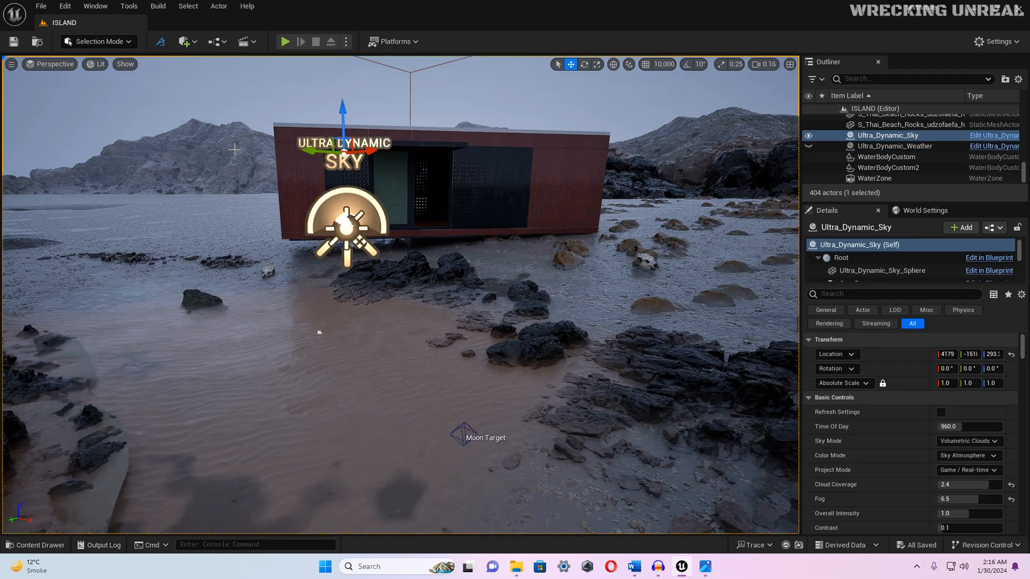
click(190, 43)
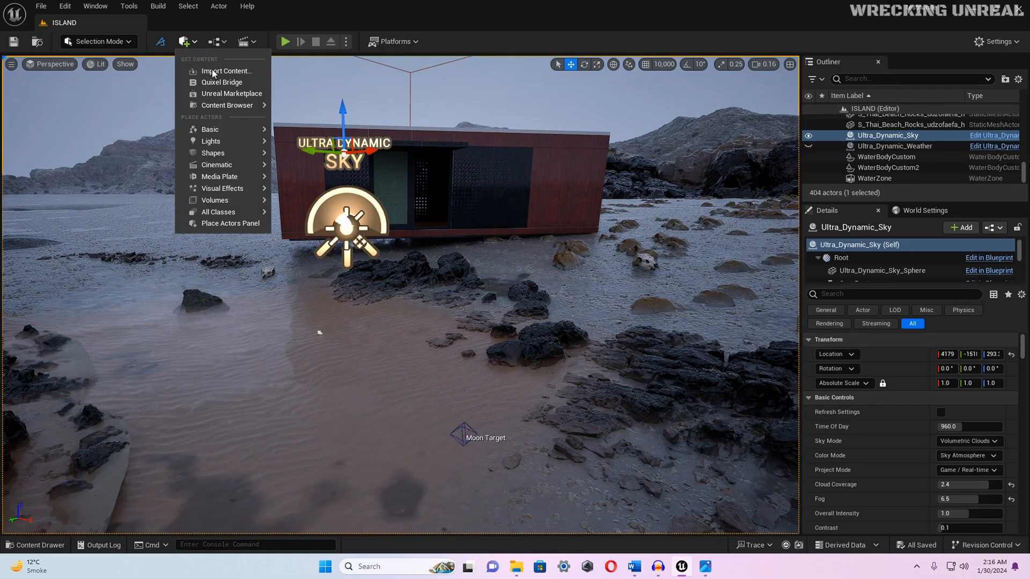
mouse_move(229, 169)
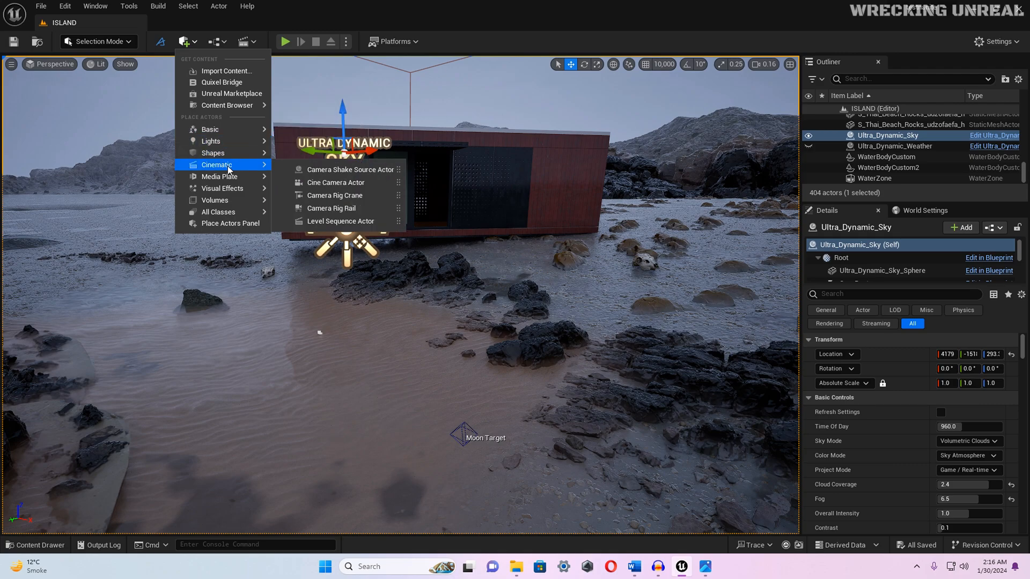
click(338, 183)
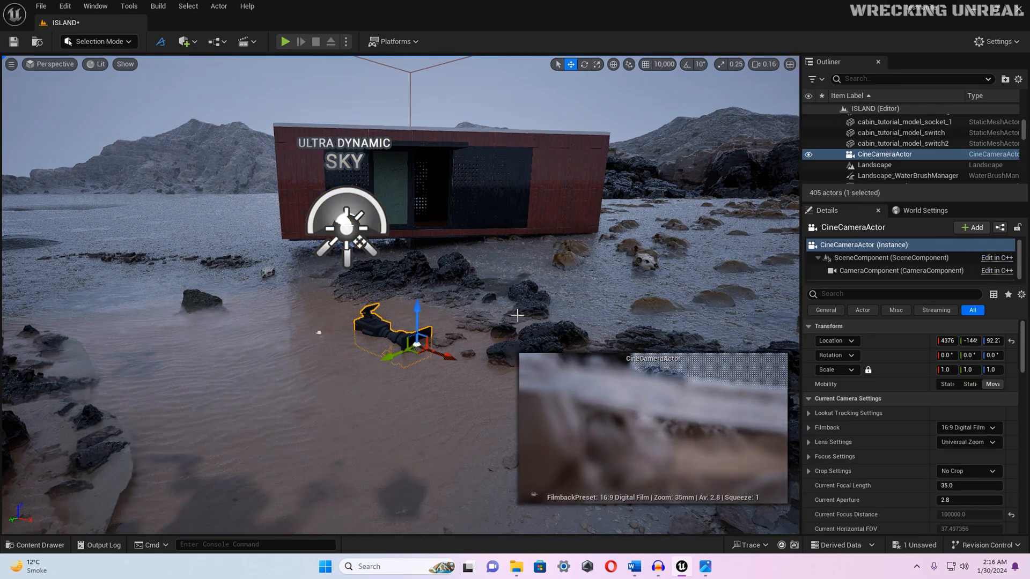
Step: Snap the CineCameraActor to the current view of the cabin
right_click(879, 155)
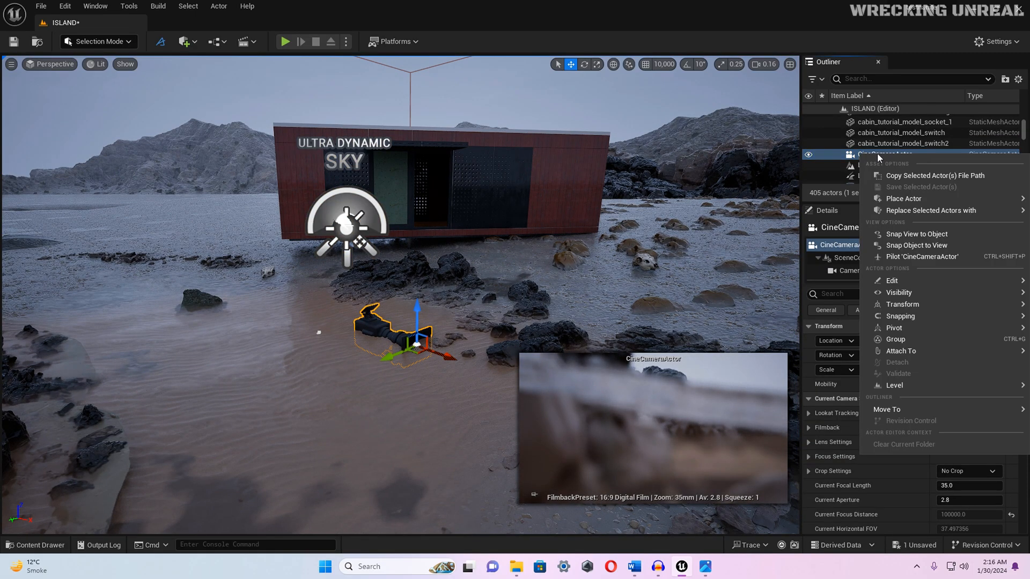
click(924, 247)
right_drag(330, 164, 314, 170)
key(a)
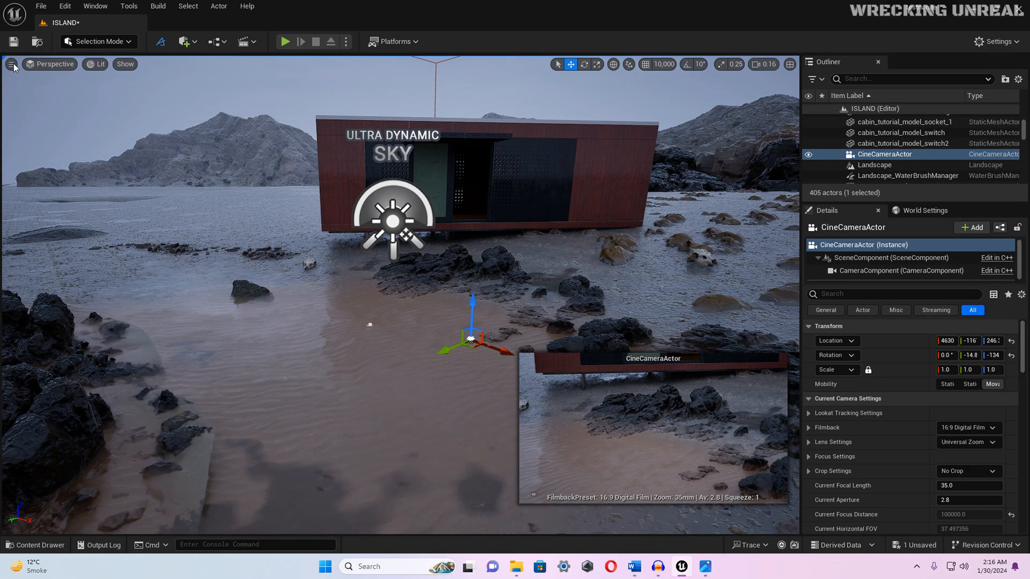
Step: Look through and pilot the CineCameraActor, moving it to frame the cabin's front and the rocks
click(43, 64)
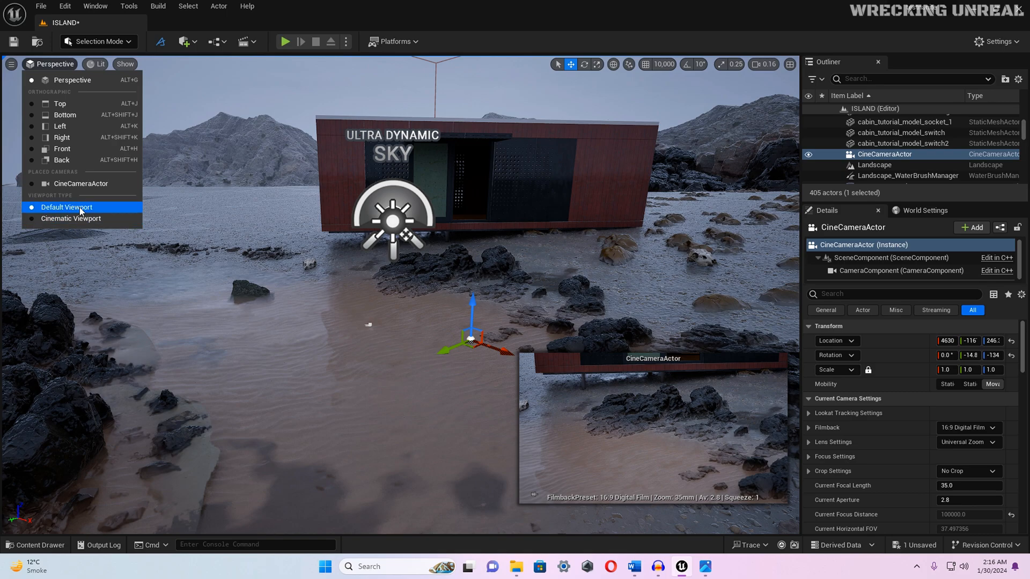
click(80, 183)
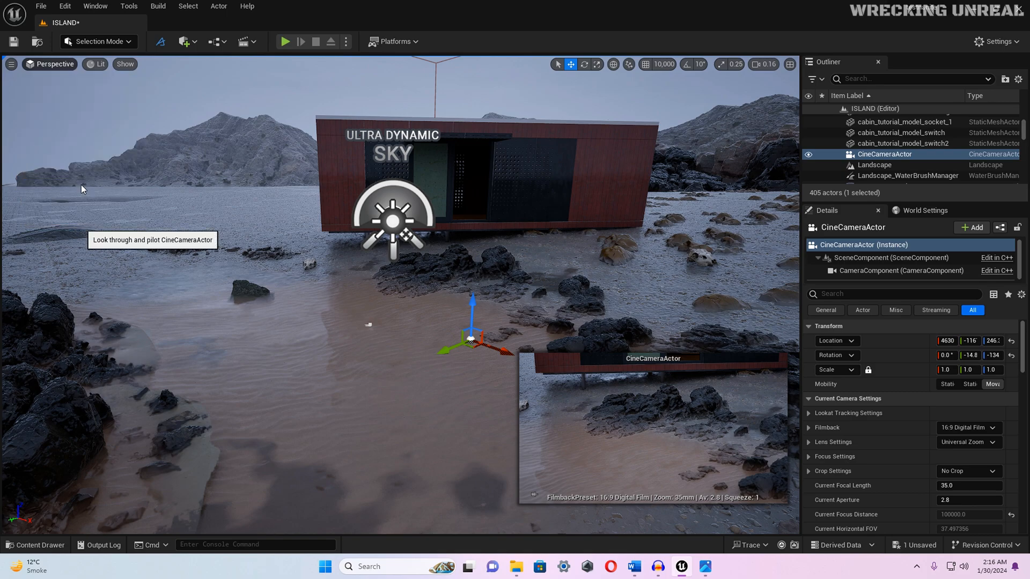
right_drag(80, 185, 81, 166)
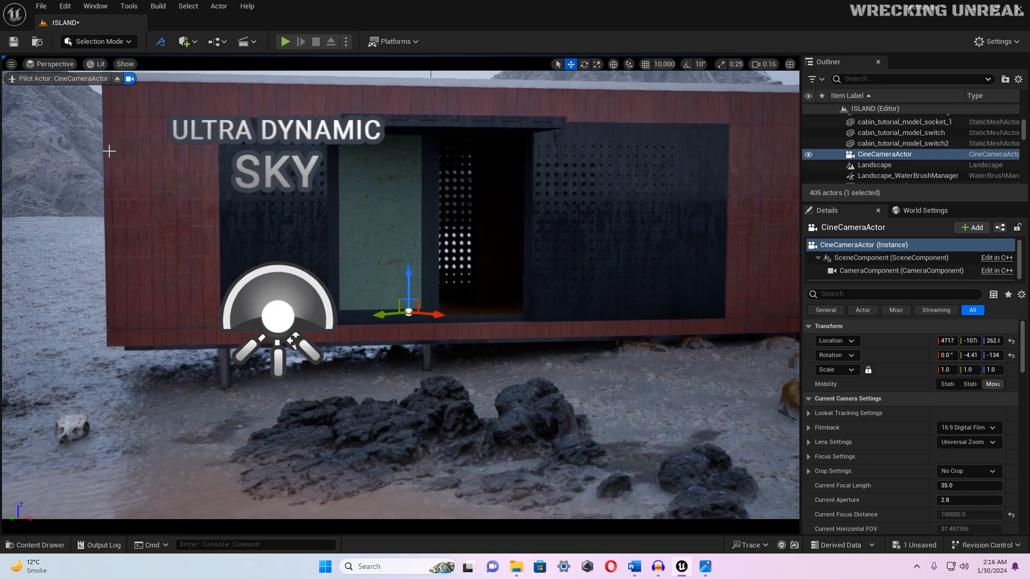
Step: Switch the viewport type to Cinematic Viewport and frame the whole cabin with the rocks in the foreground
click(53, 63)
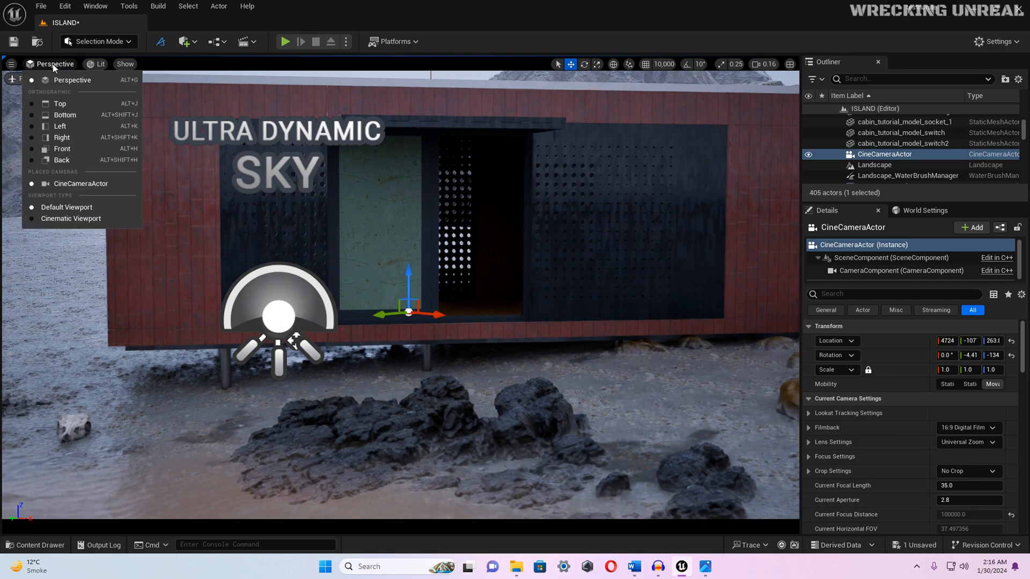
click(56, 219)
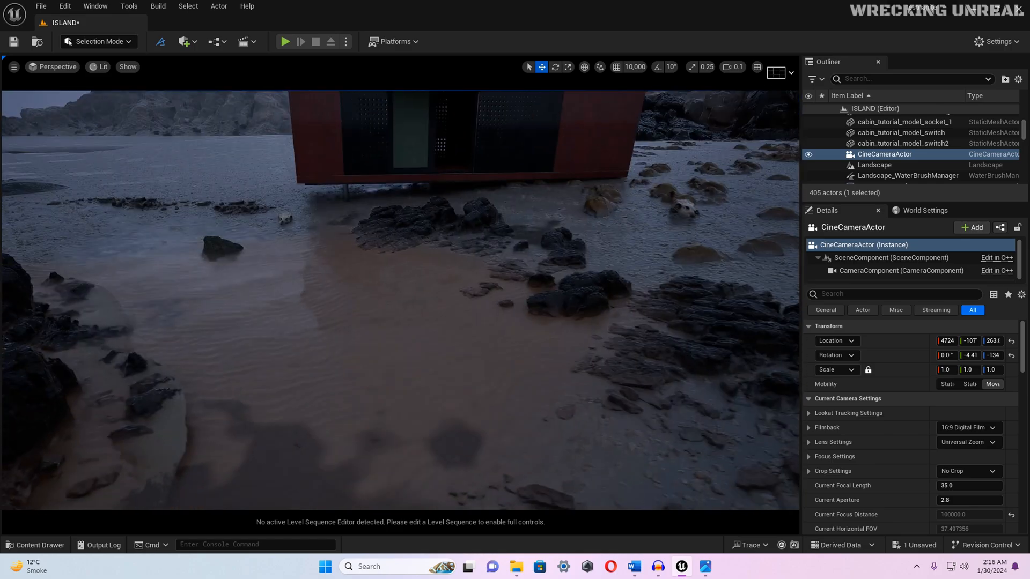
right_drag(400, 300, 429, 258)
key(w)
mouse_move(247, 229)
right_down()
mouse_move(249, 238)
mouse_move(247, 228)
right_up()
key(s)
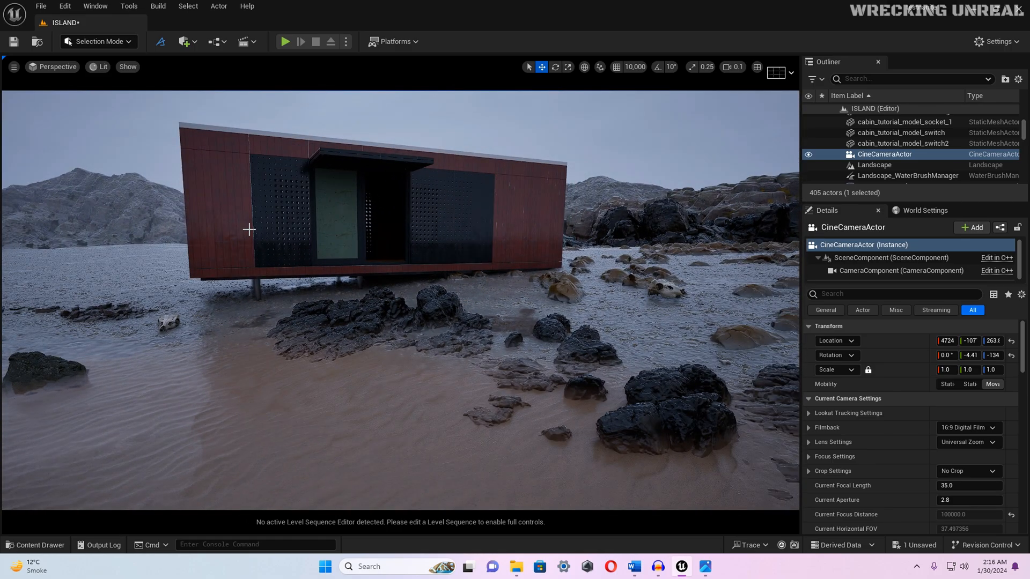
Step: Add a level sequence saved as lostclip1 in the Content folder and tilt the view up towards the cabin
click(250, 41)
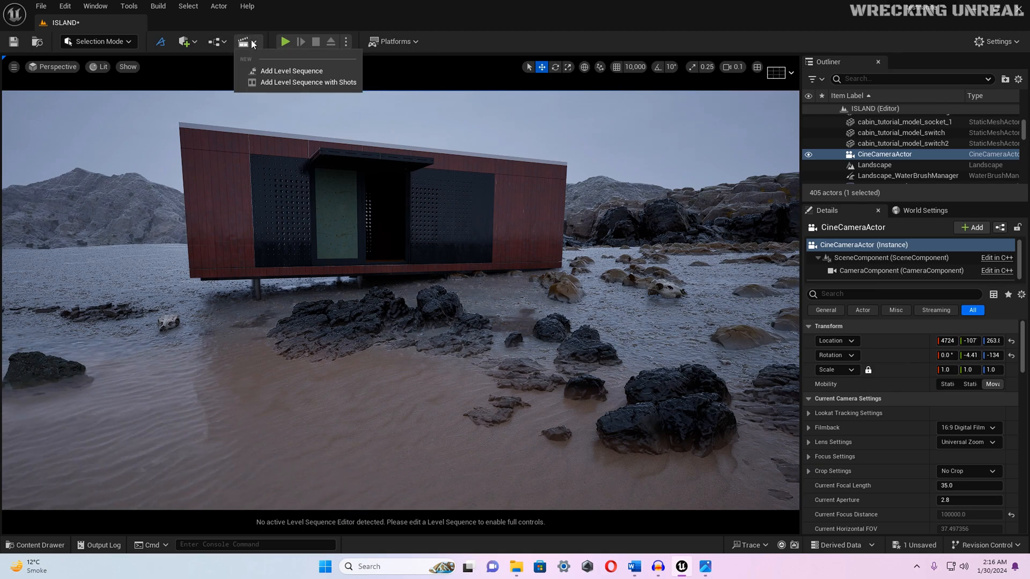
click(273, 71)
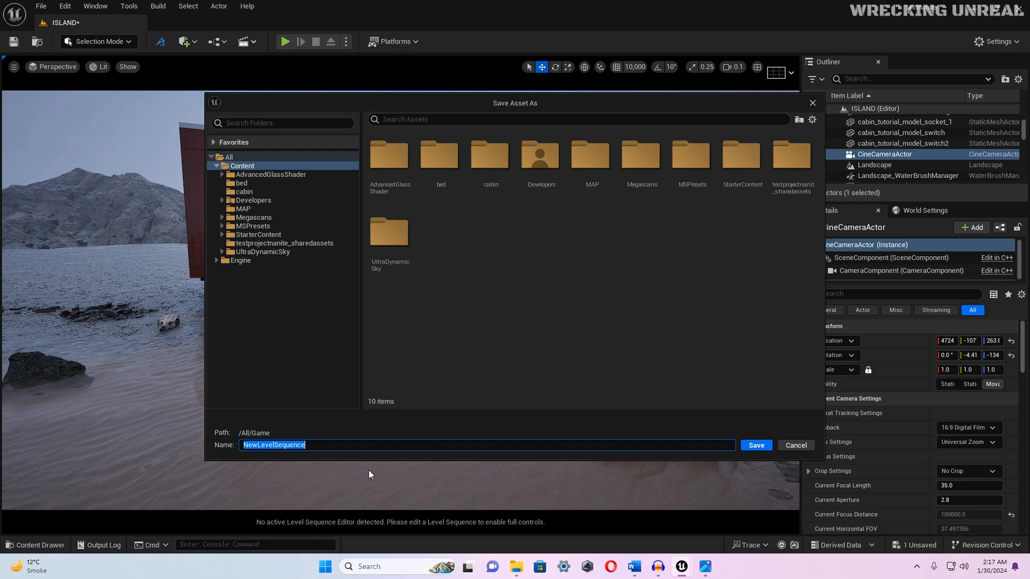
text(lostclip1)
click(756, 445)
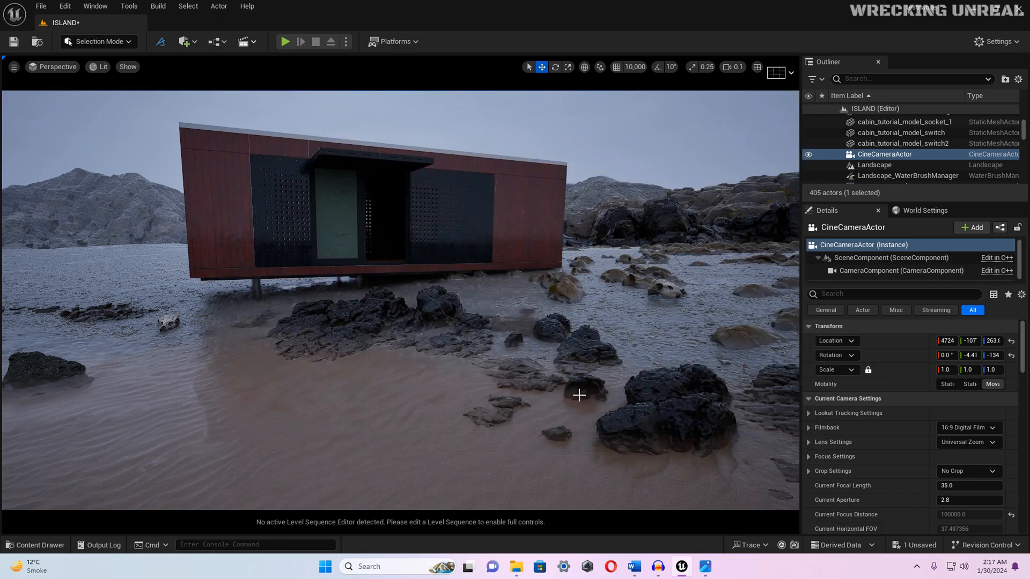
right_drag(444, 272, 437, 206)
drag(414, 388, 414, 384)
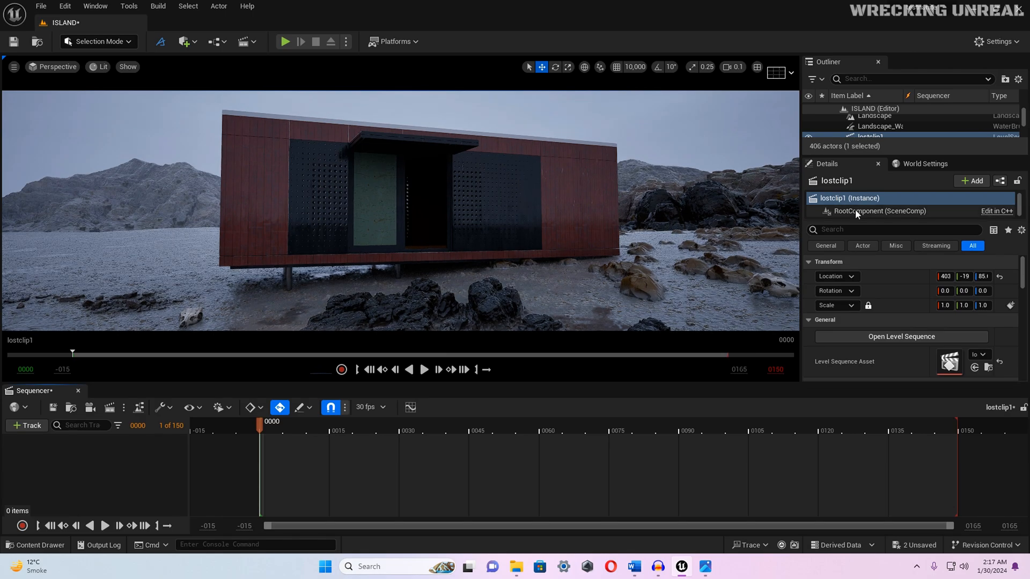
Step: Search the level's actors for "cine" and add the CineCameraActor to the lostclip1 sequence
click(922, 163)
drag(921, 156, 920, 262)
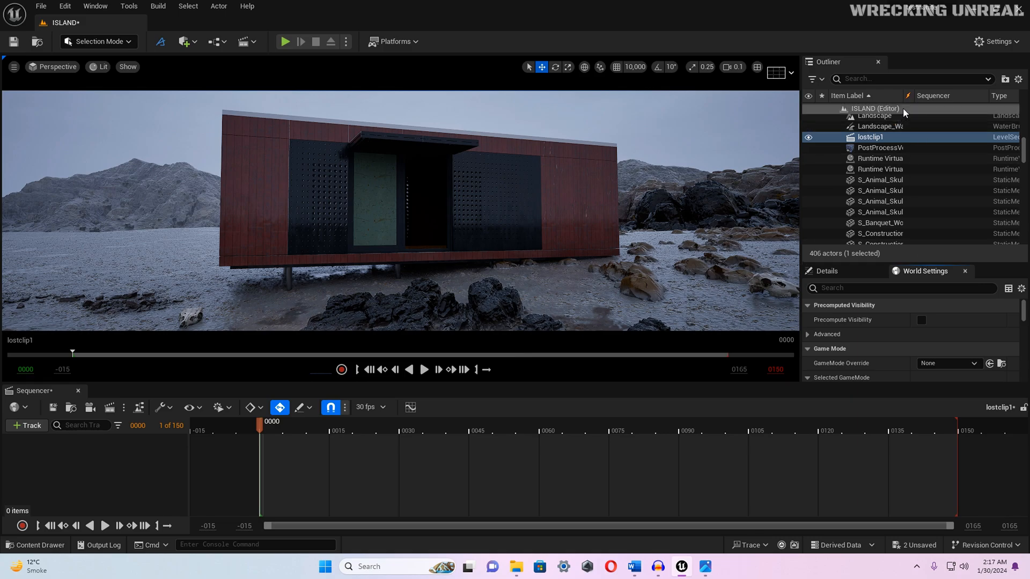
drag(905, 95, 940, 95)
click(881, 78)
text(cine)
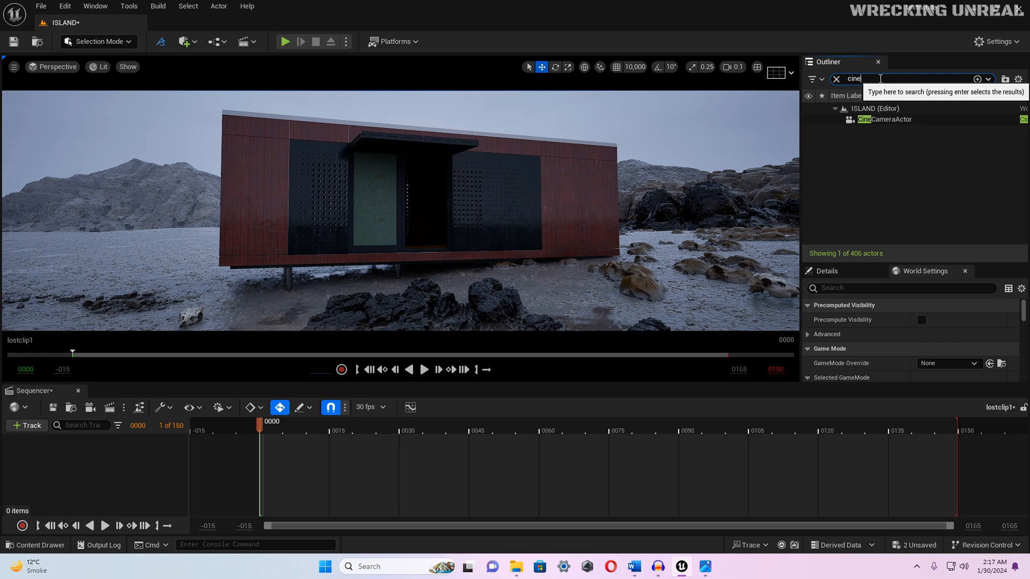
click(873, 120)
drag(636, 187, 127, 459)
Step: Reframe the piloted CineCameraActor to show the cabin's front and side, and enlarge the viewport
right_drag(400, 214, 443, 214)
right_drag(442, 279, 441, 281)
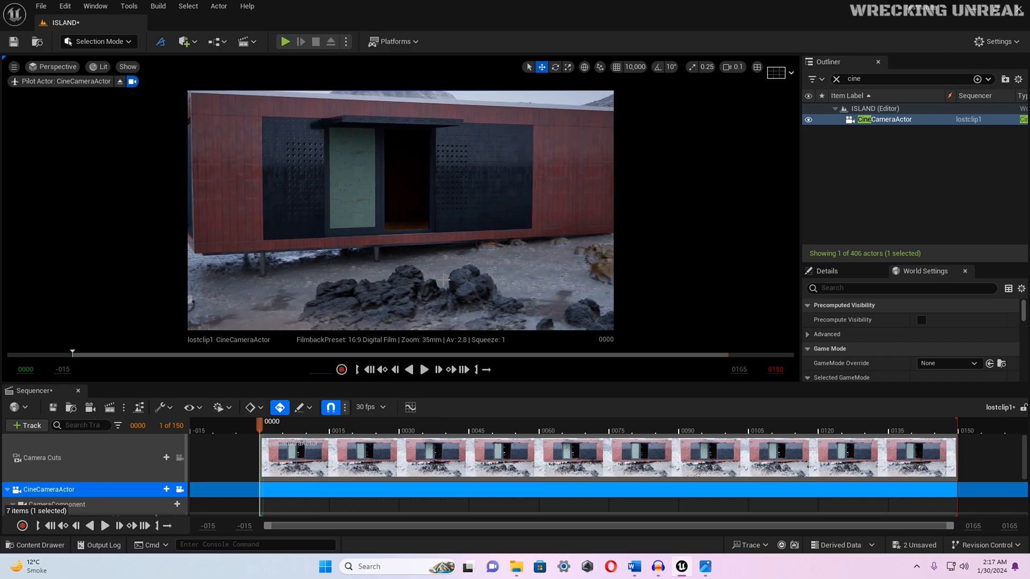
right_drag(287, 223, 275, 221)
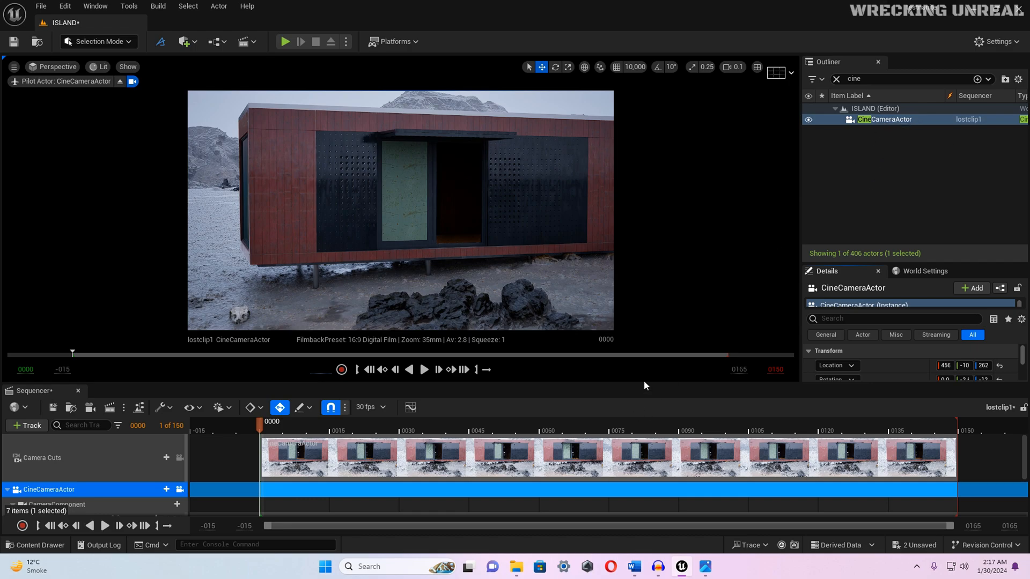
drag(645, 384, 677, 443)
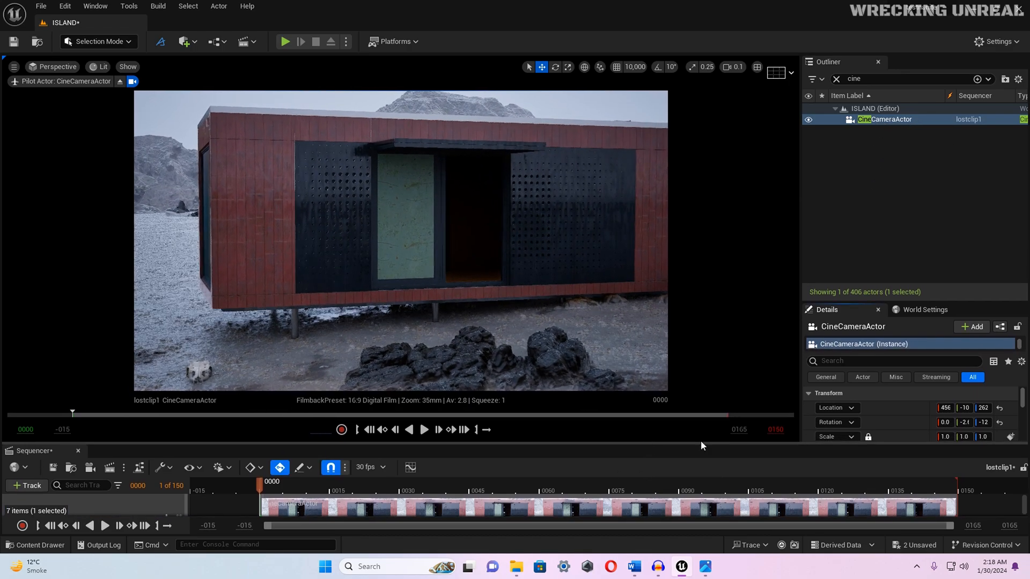
Step: Set the CineCameraActor's filmback to 16:9 DSLR
drag(935, 302, 935, 129)
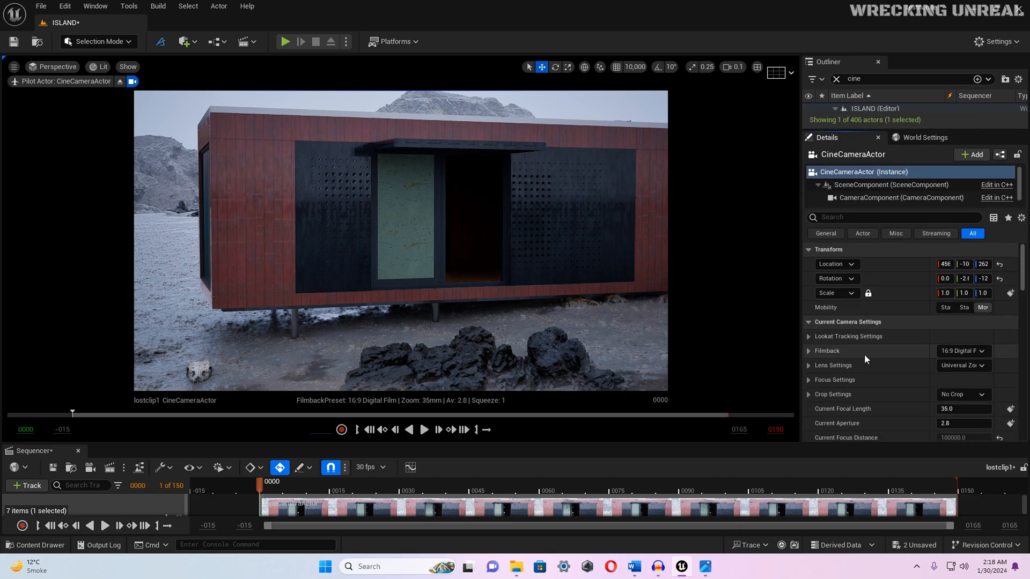
click(950, 351)
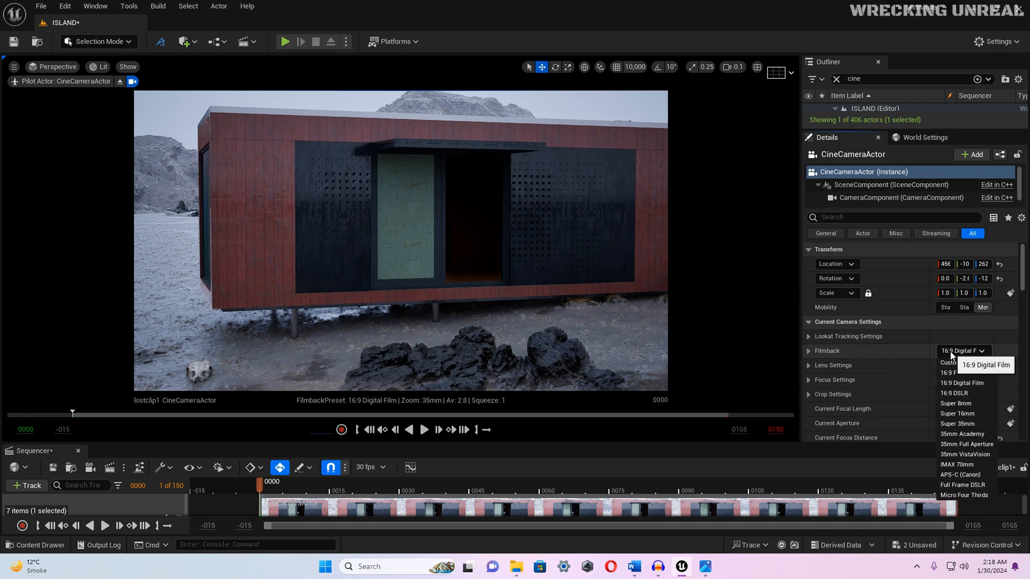
click(961, 394)
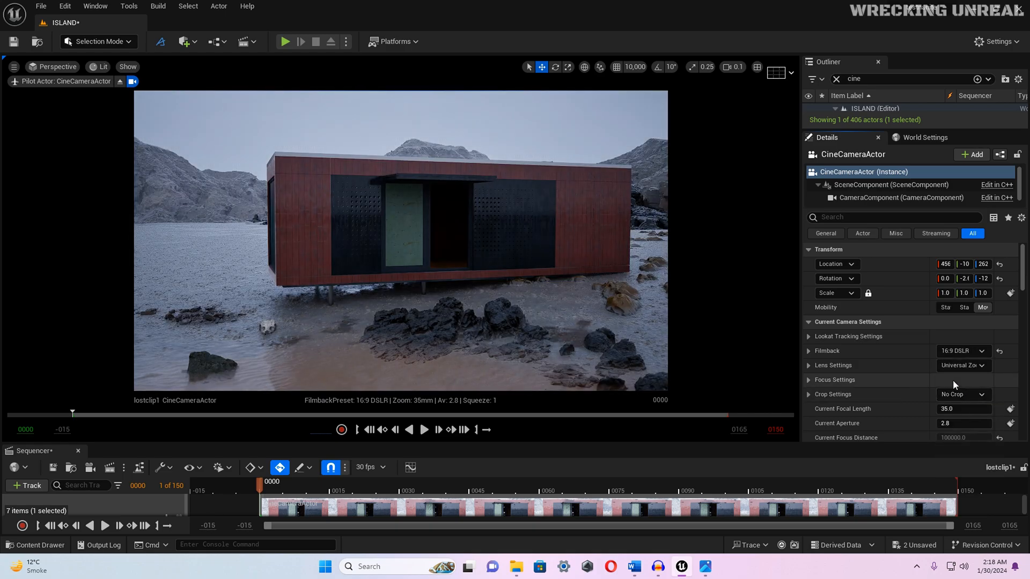
Step: Try the 12mm Prime f/2.8 lens on the CineCameraActor and adjust the framing of the cabin
click(960, 366)
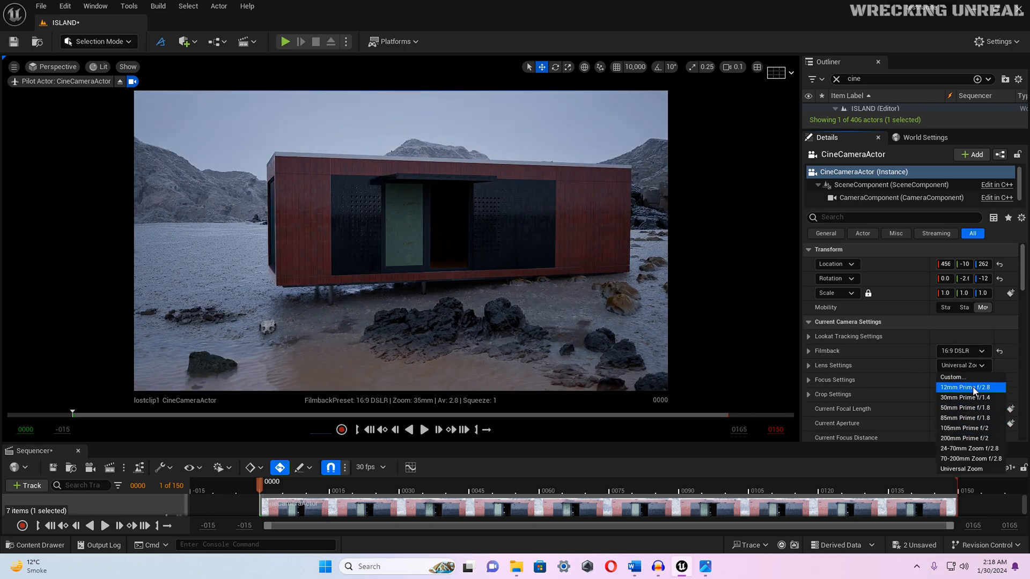
click(973, 387)
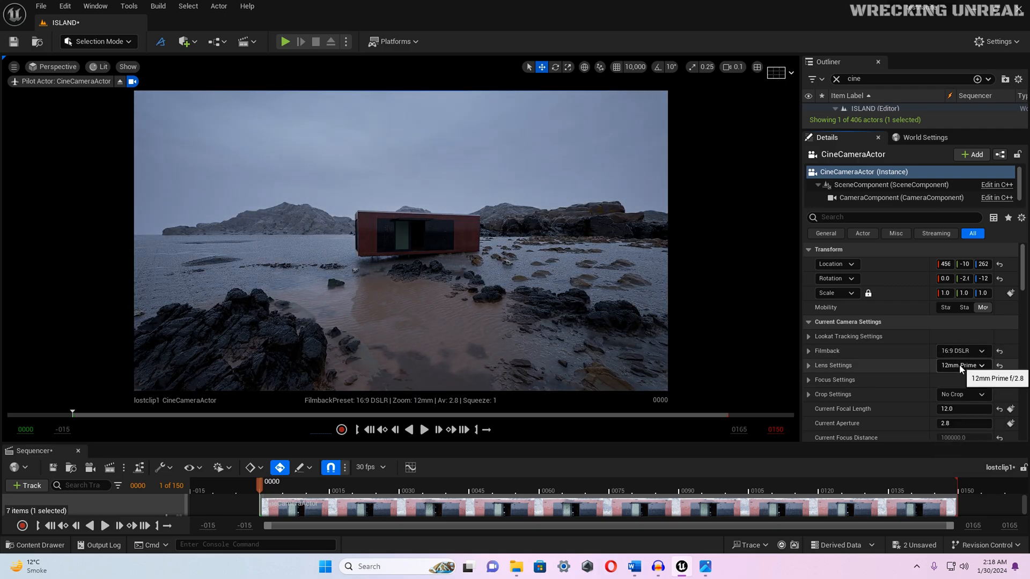
right_drag(551, 329, 543, 334)
key(d)
key(a)
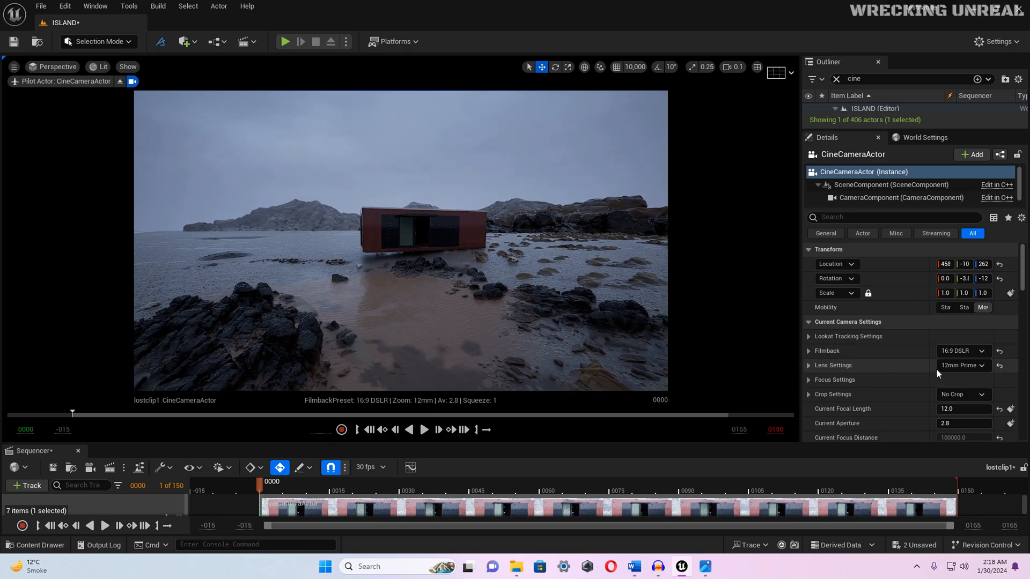
Step: Set the CineCameraActor's lens to 30mm Prime f/1.4 and choose No Crop for the crop settings
click(962, 366)
click(966, 395)
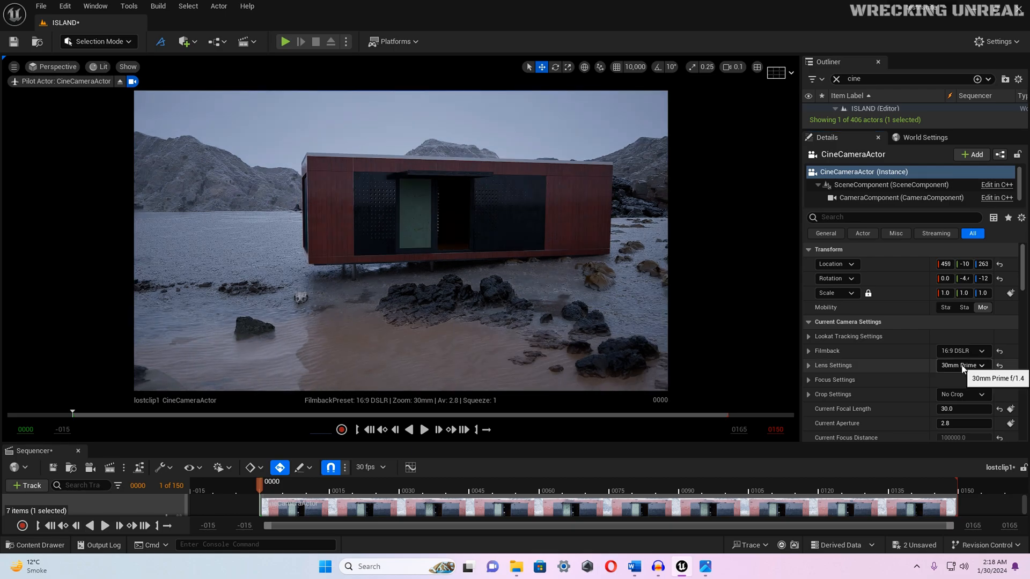
scroll(896, 373, down, 2)
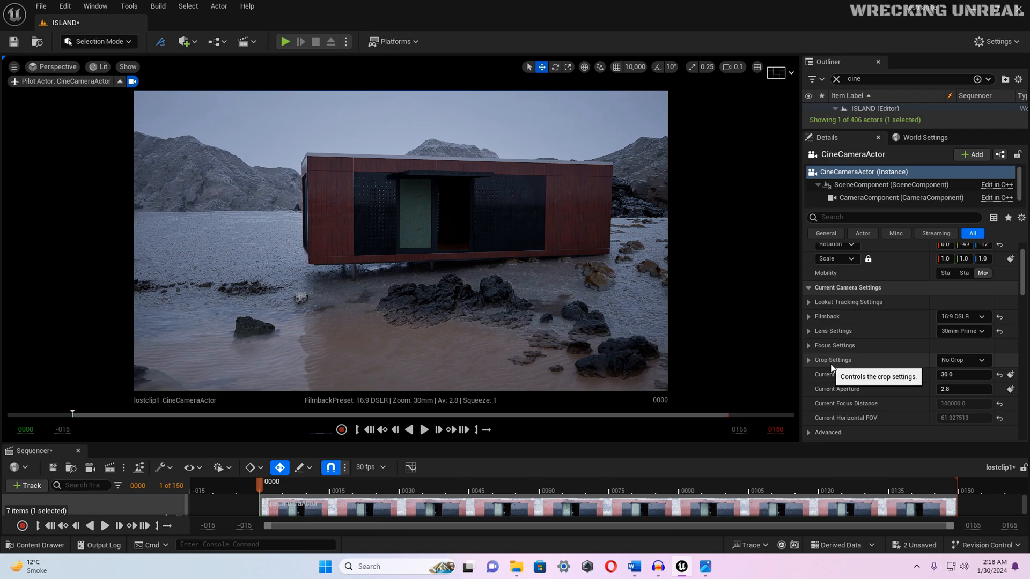
click(964, 360)
click(966, 373)
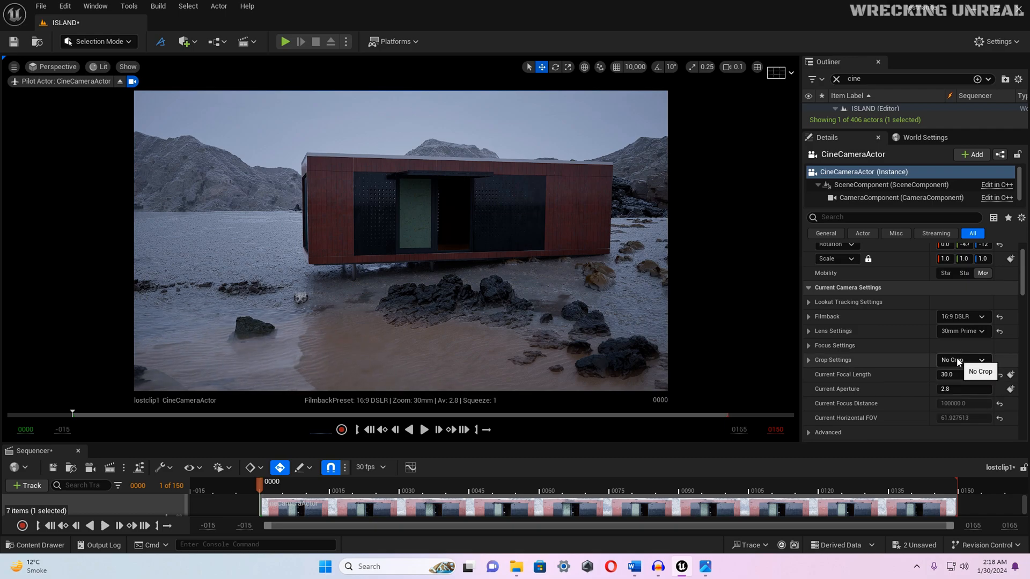
Step: Enable the CineCameraActor's path tracing overrides for Max. Bounces, Samples Per Pixel and Max Path Exposure
scroll(891, 382, down, 3)
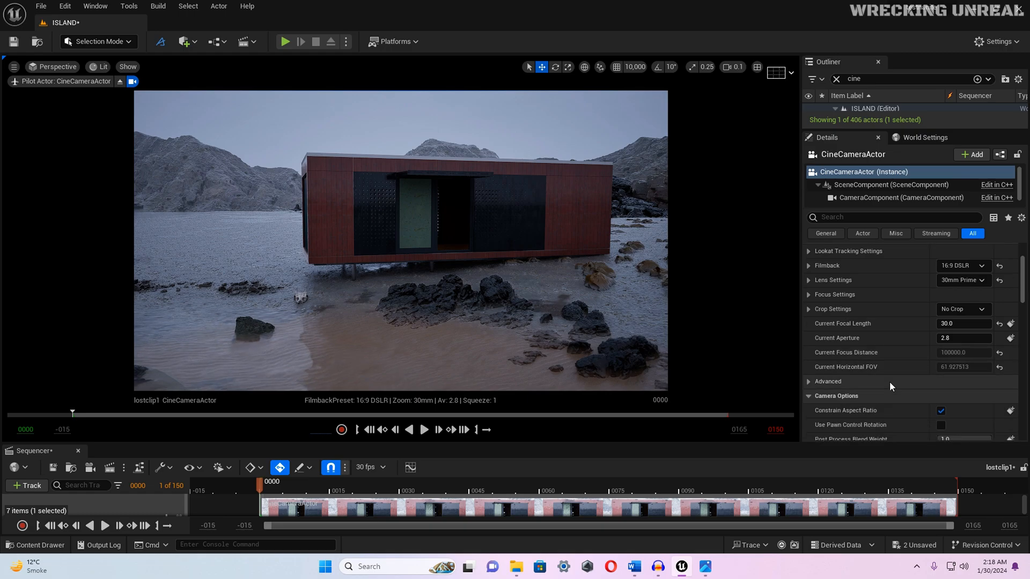
scroll(889, 381, down, 4)
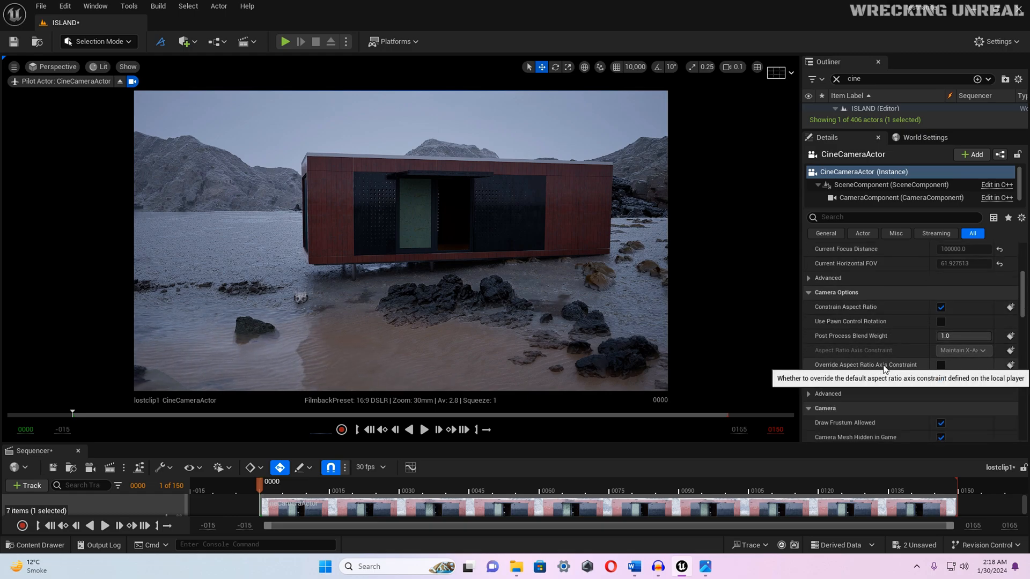
scroll(883, 363, down, 5)
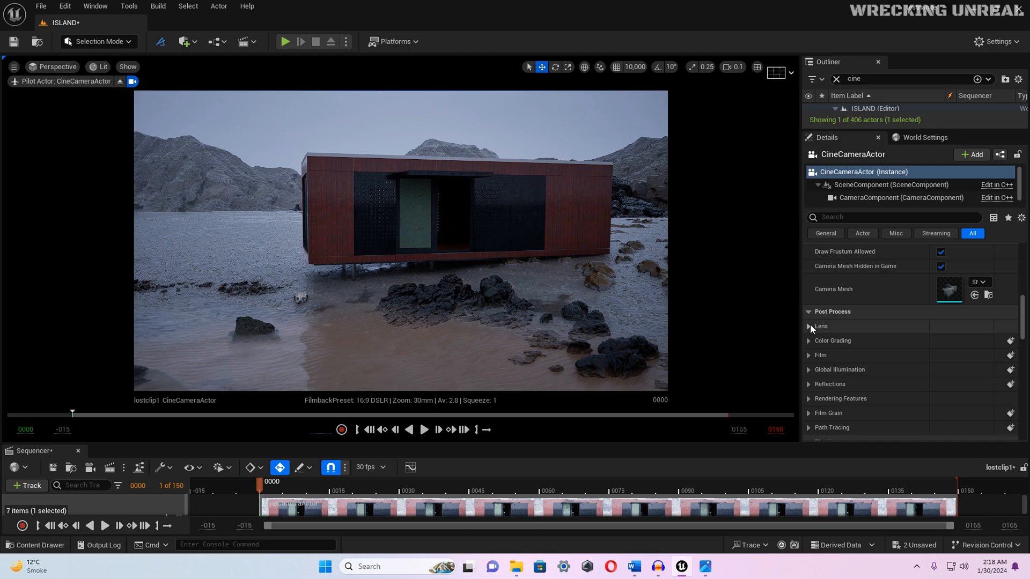
scroll(829, 336, down, 1)
scroll(829, 336, down, 2)
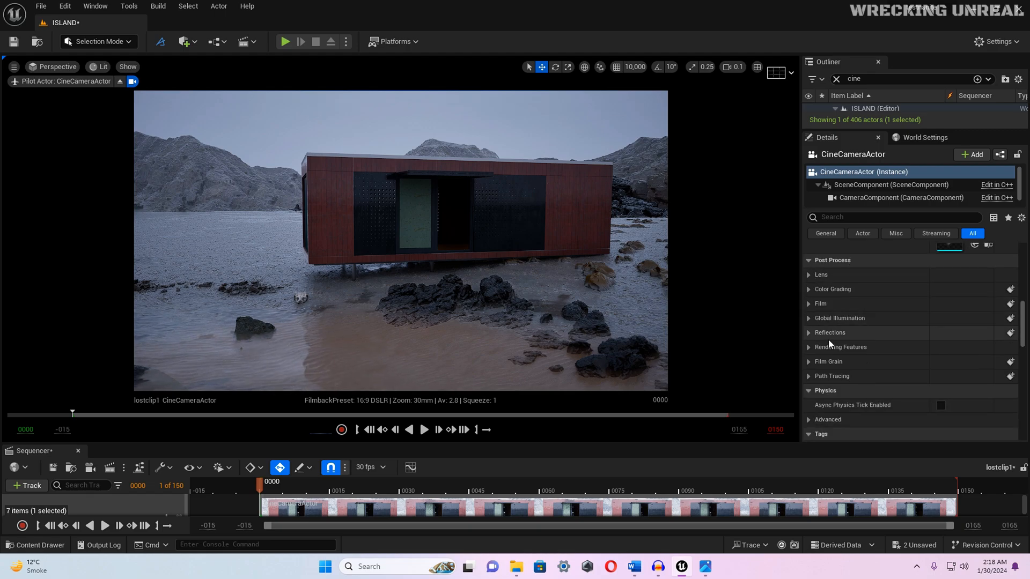
click(808, 376)
click(808, 377)
scroll(811, 365, down, 1)
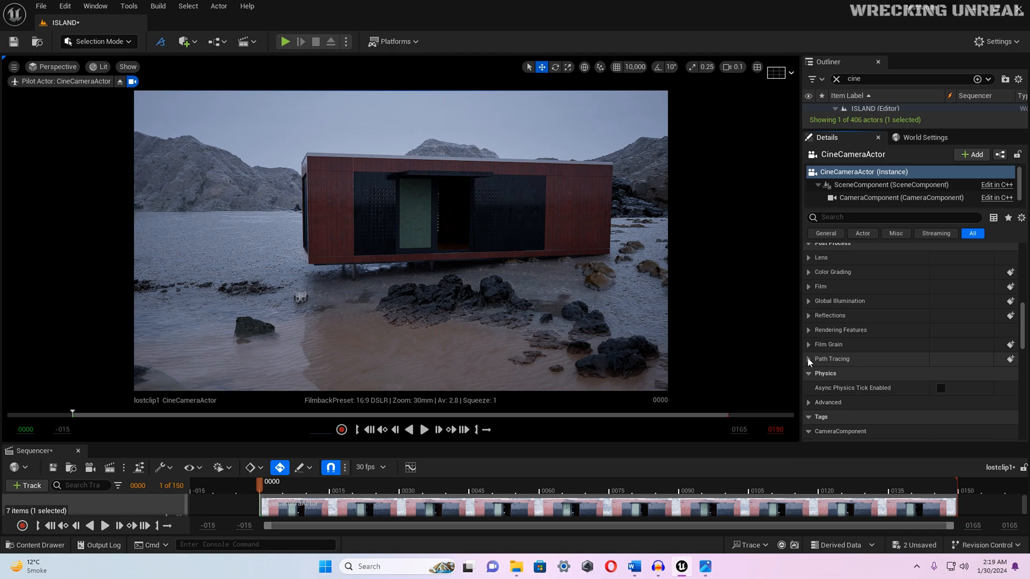
click(809, 359)
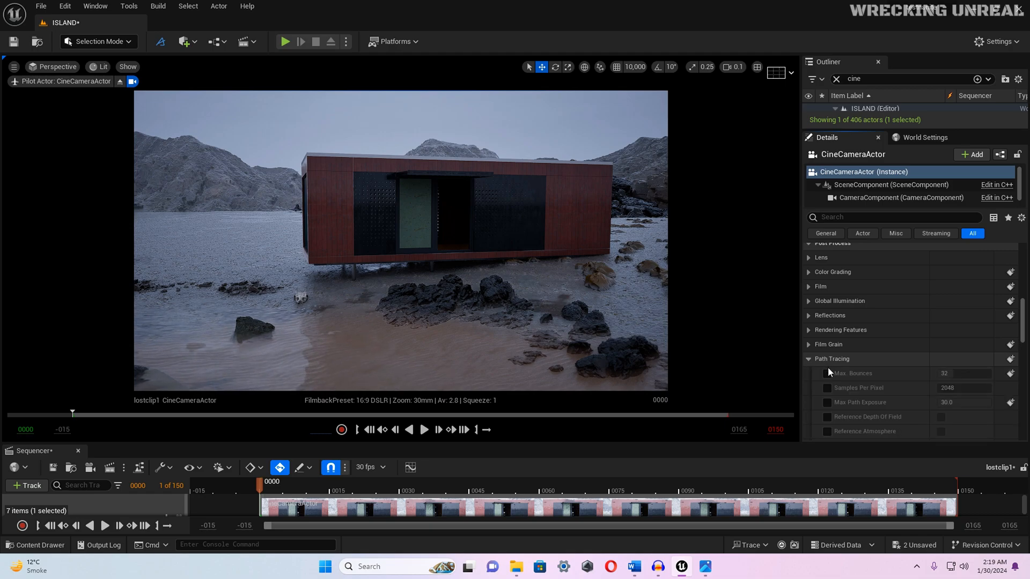
click(828, 373)
scroll(898, 379, down, 1)
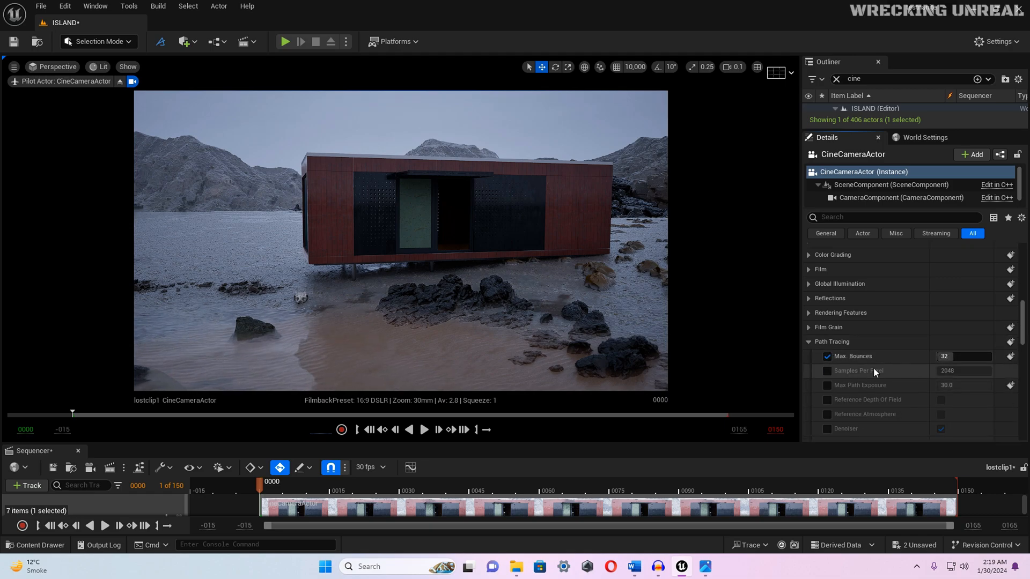
click(828, 372)
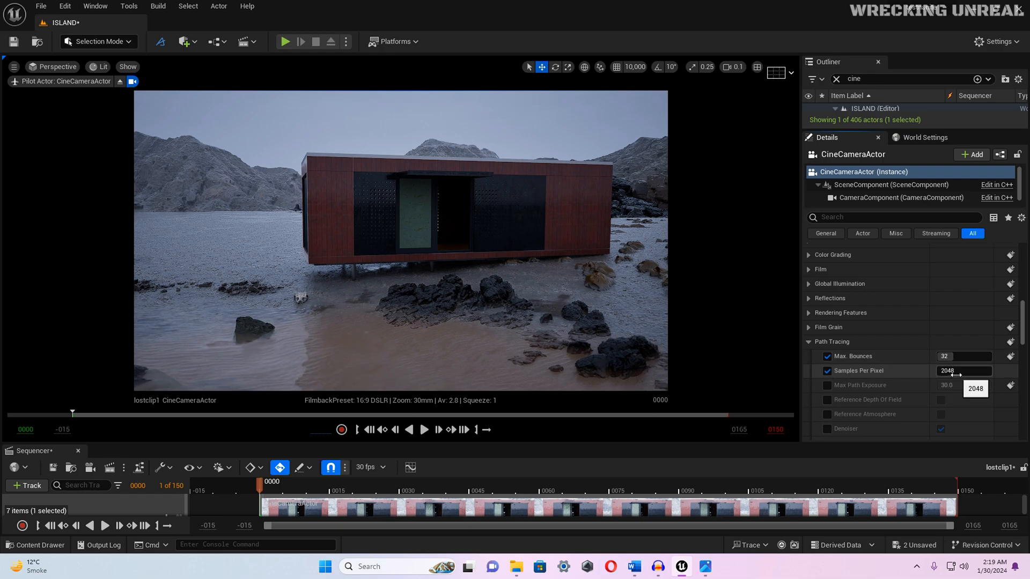
click(828, 386)
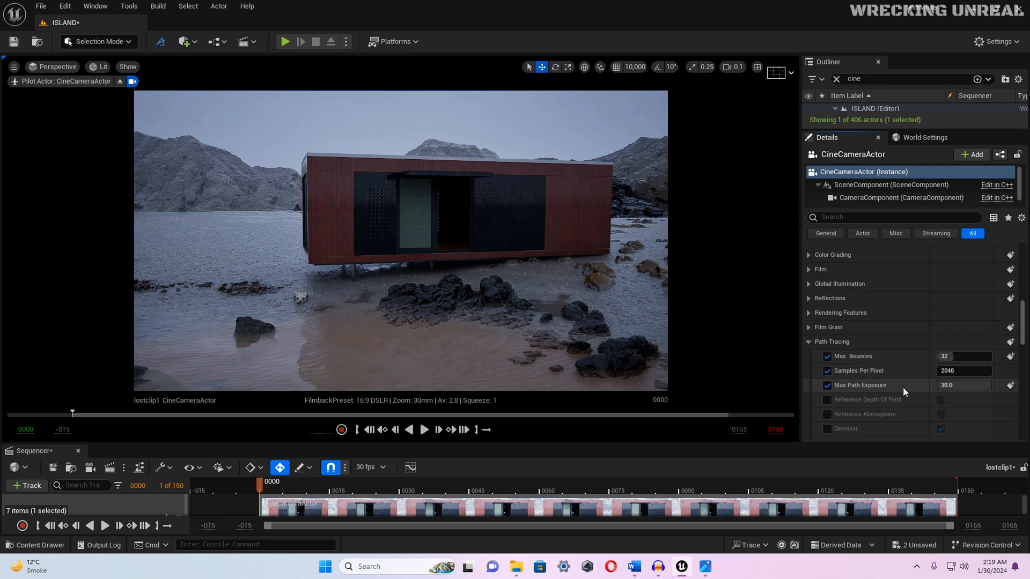
Step: Look through the CineCameraActor's remaining path tracing options, lighting components and general actor settings
scroll(915, 388, down, 3)
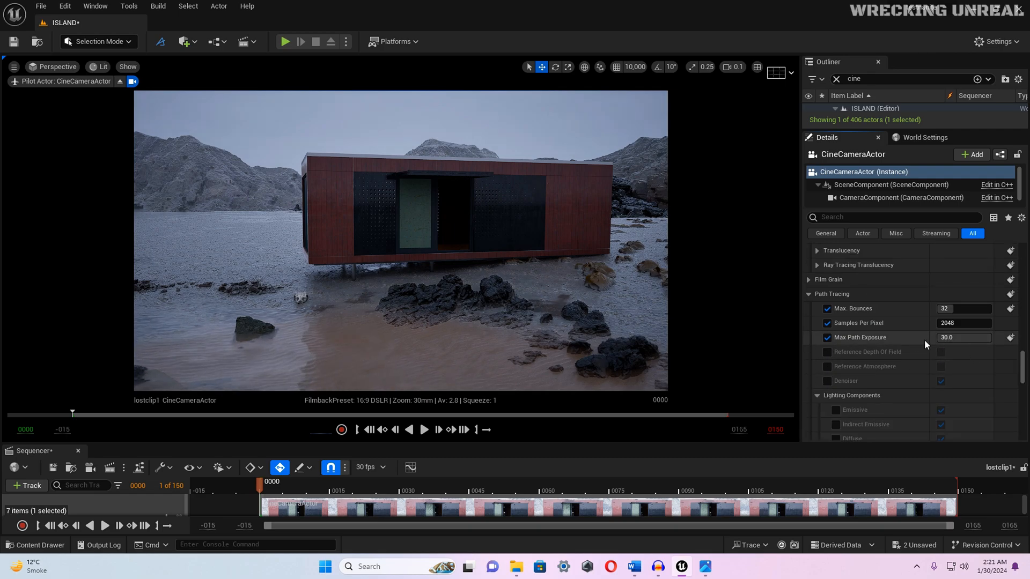
scroll(903, 362, down, 1)
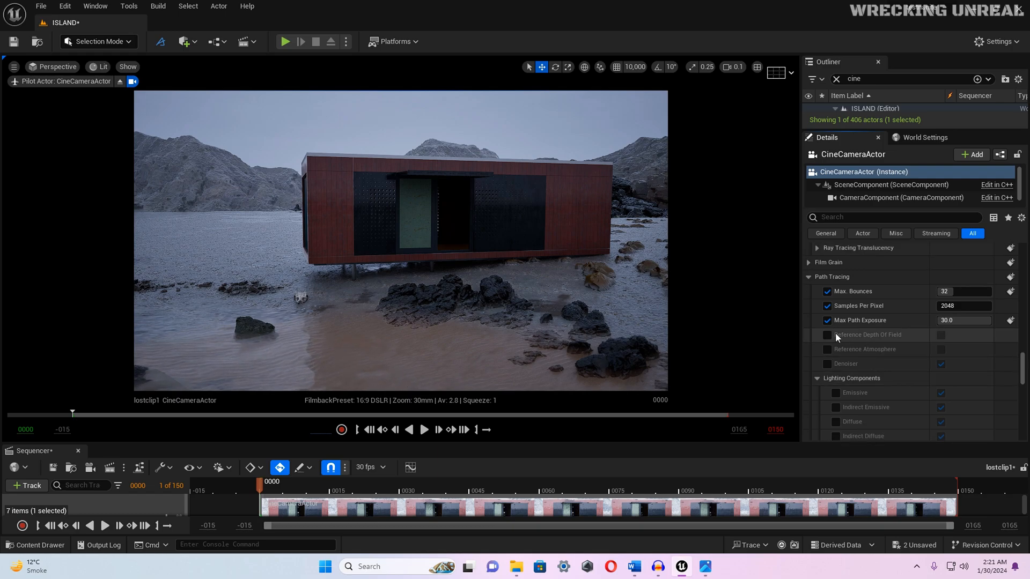
click(809, 277)
click(809, 277)
scroll(875, 347, down, 17)
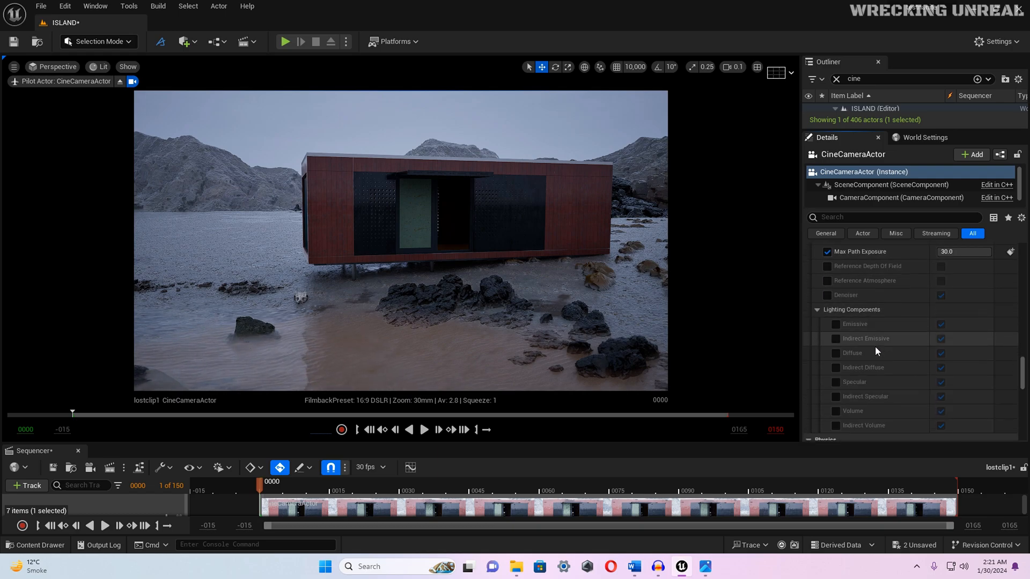
scroll(878, 355, down, 12)
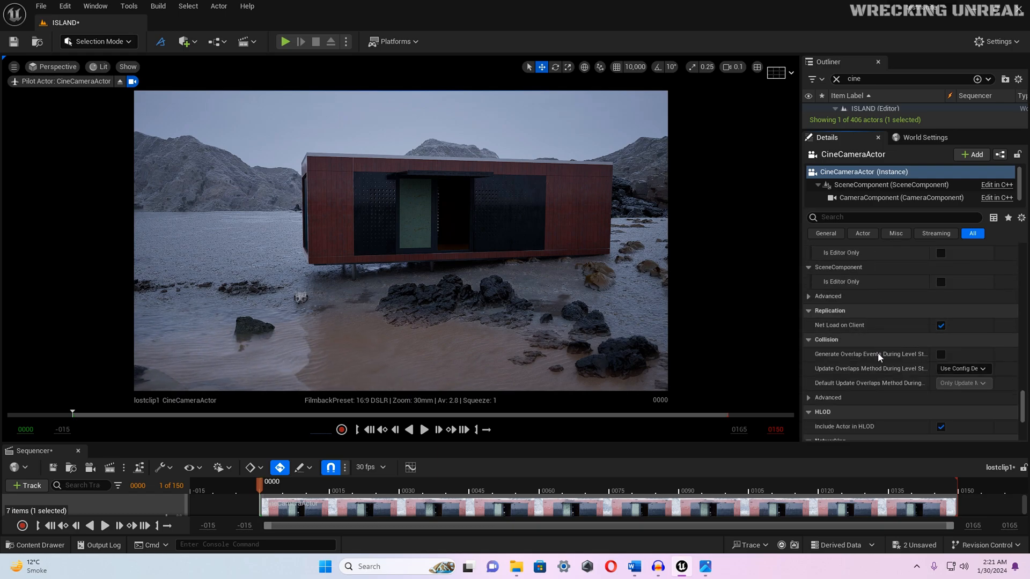
scroll(878, 353, up, 10)
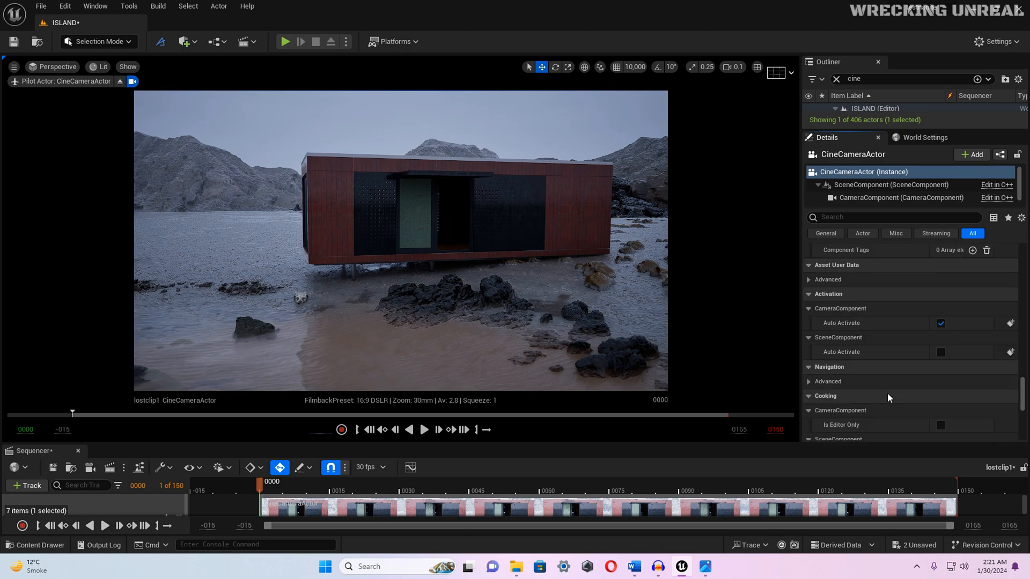
scroll(889, 400, up, 6)
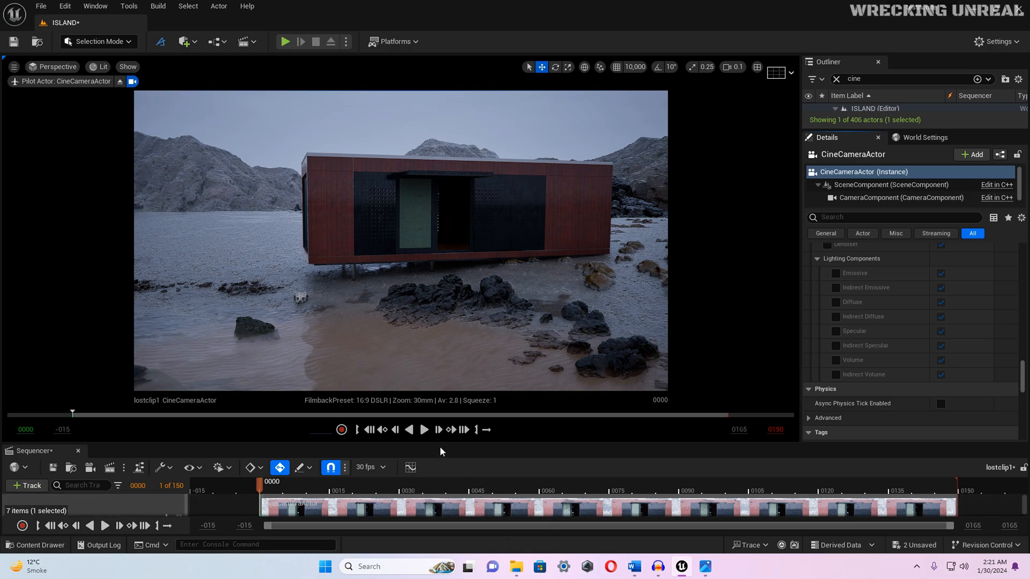
Step: Enlarge the Sequencer area, clear the Outliner search and widen the viewport
drag(450, 446, 459, 356)
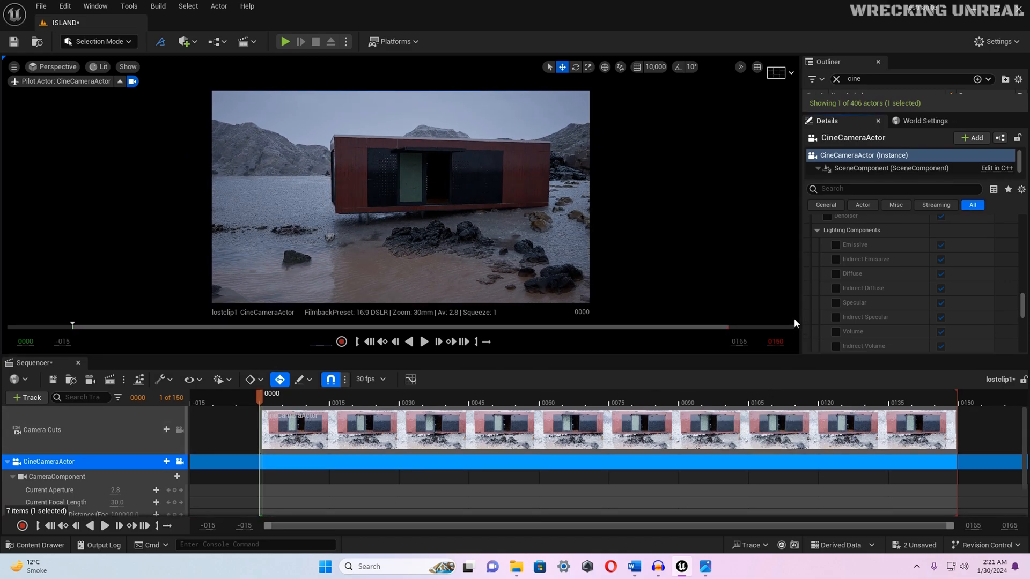
click(835, 79)
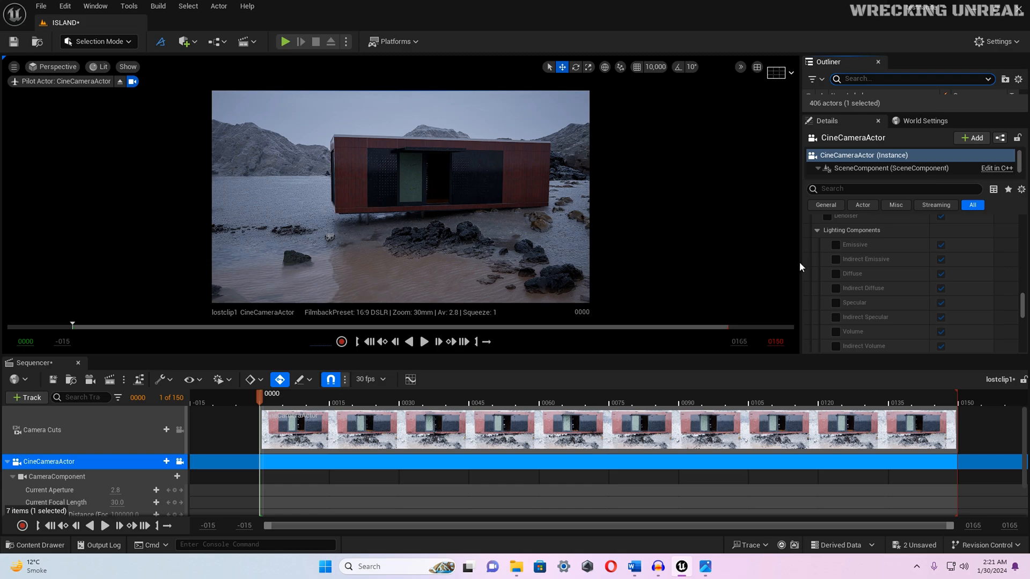
drag(803, 260, 833, 260)
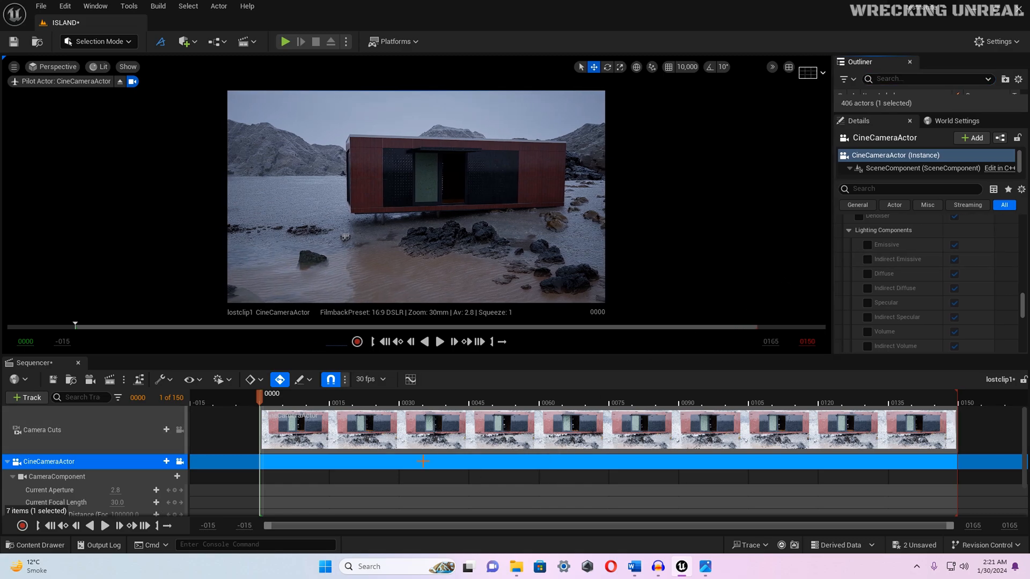
Step: Keep automatic keying enabled in the Sequencer and set the default key interpolation to Linear
click(279, 381)
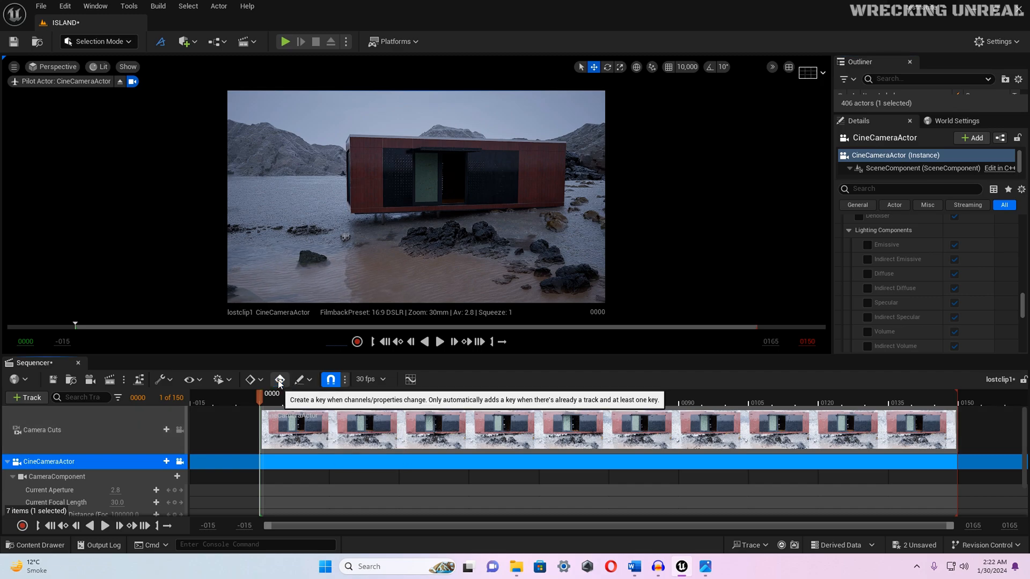
click(280, 381)
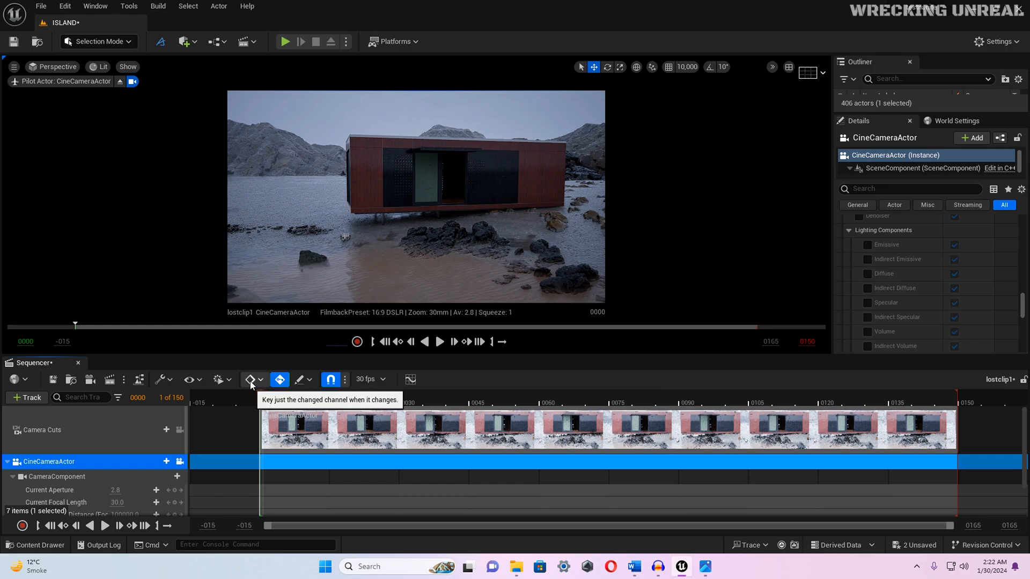
click(261, 381)
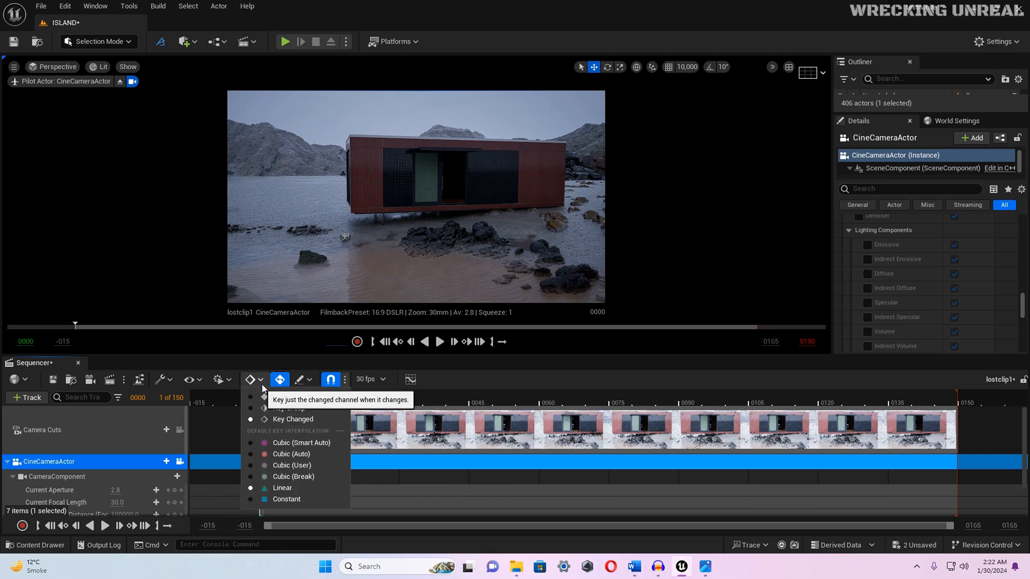
click(268, 489)
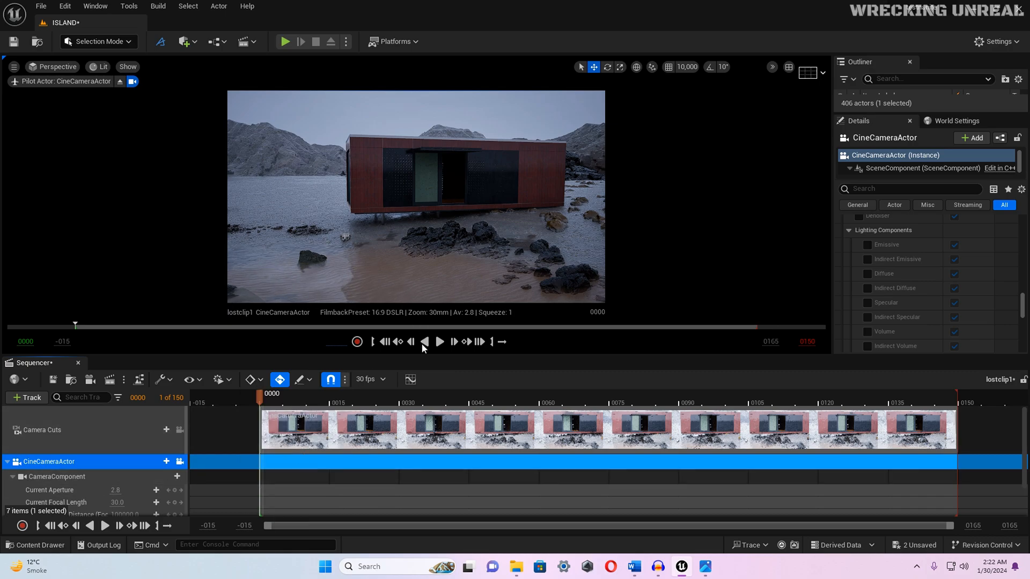
Step: Add a Transform key for the CineCameraActor at frame 0000, enlarging the Sequencer slightly
drag(424, 357, 423, 347)
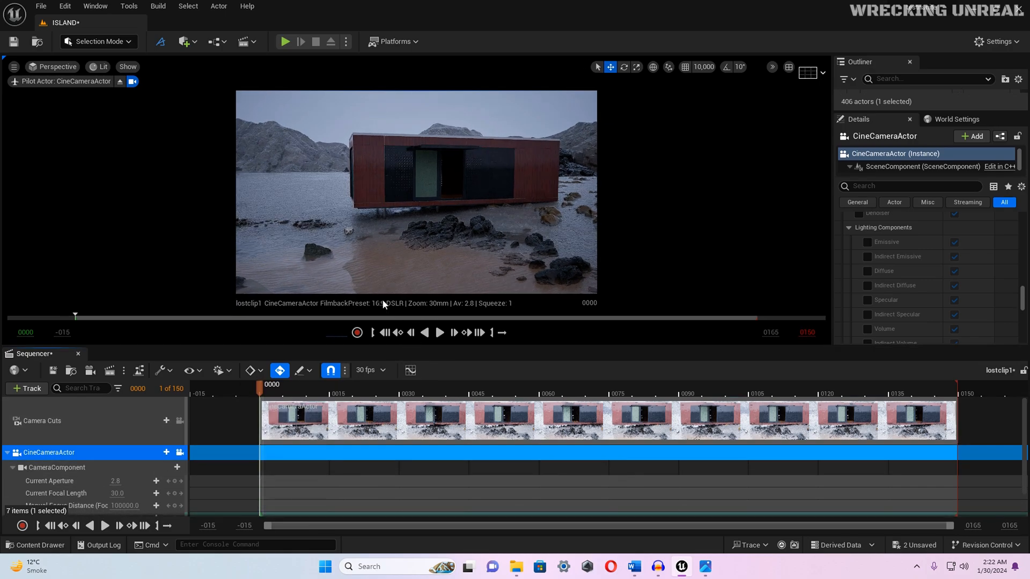
scroll(398, 444, down, 1)
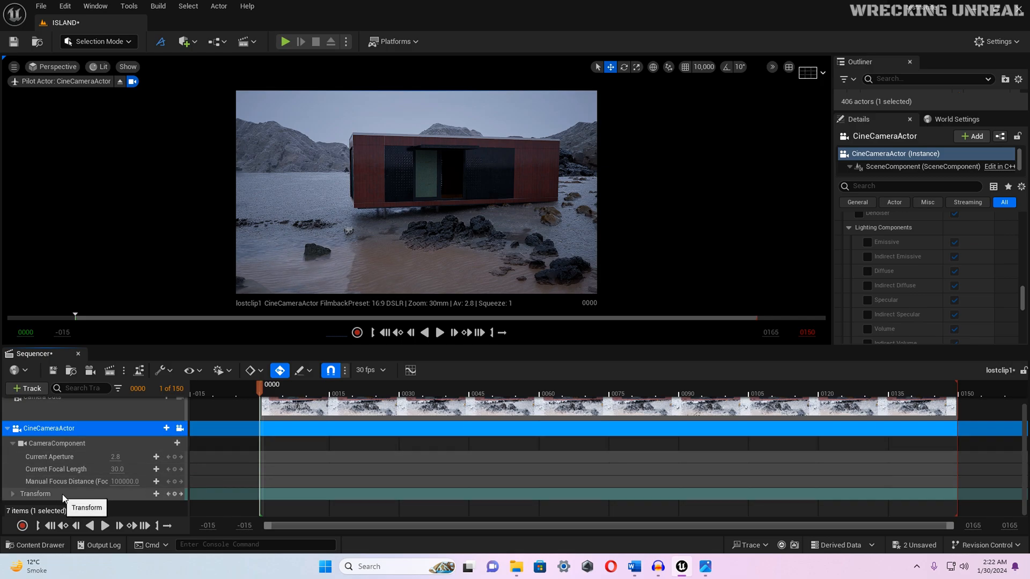
click(175, 494)
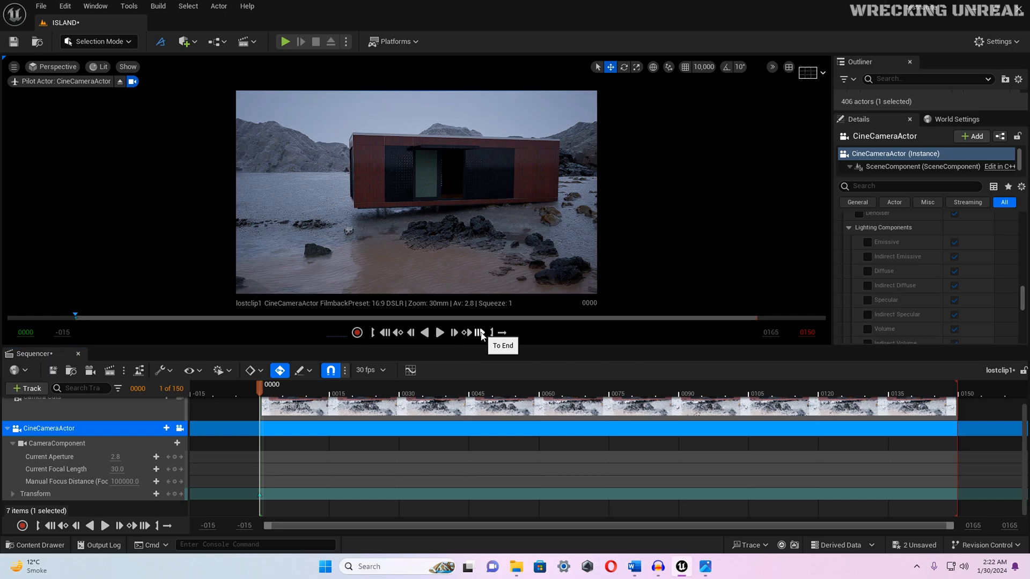
Step: Key the CineCameraActor's transform at end frame 0149 with the camera moved sideways to its right past the cabin
click(481, 333)
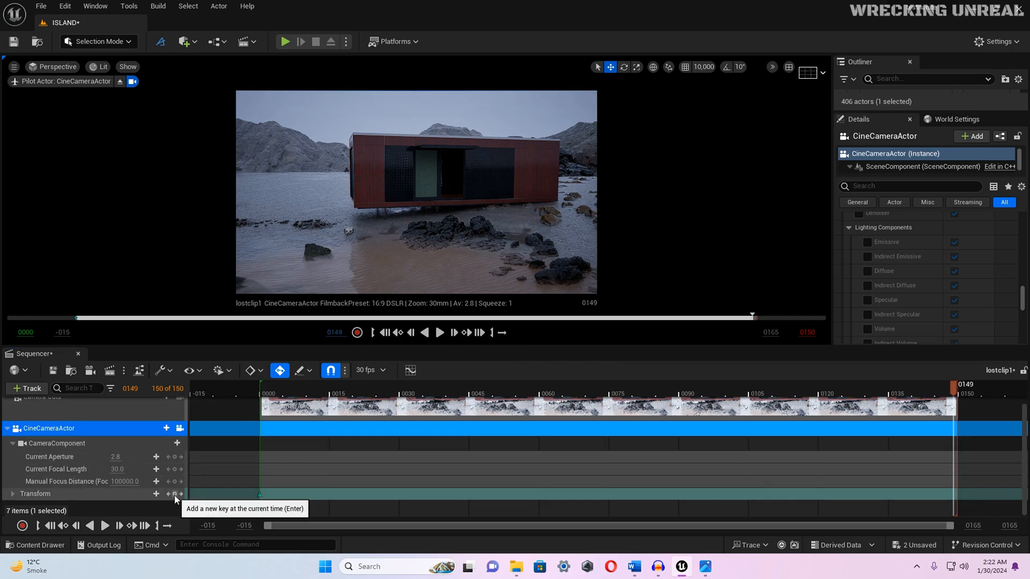
key(d)
right_drag(417, 192, 405, 194)
key(d)
right_drag(385, 235, 384, 235)
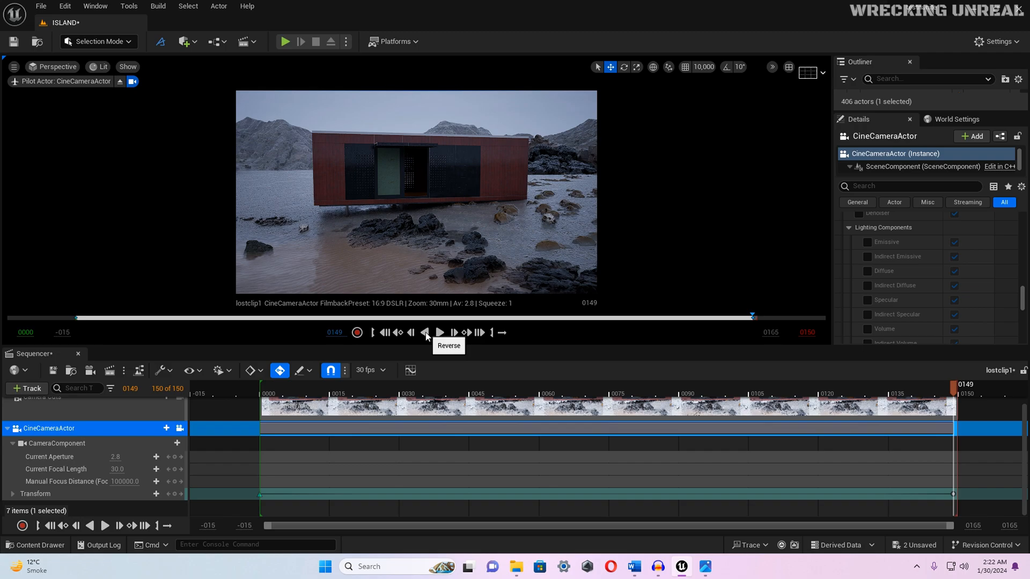
Step: Preview the camera move from the first frame to the last, and save the lostclip1 sequence and the ISLAND level
click(425, 333)
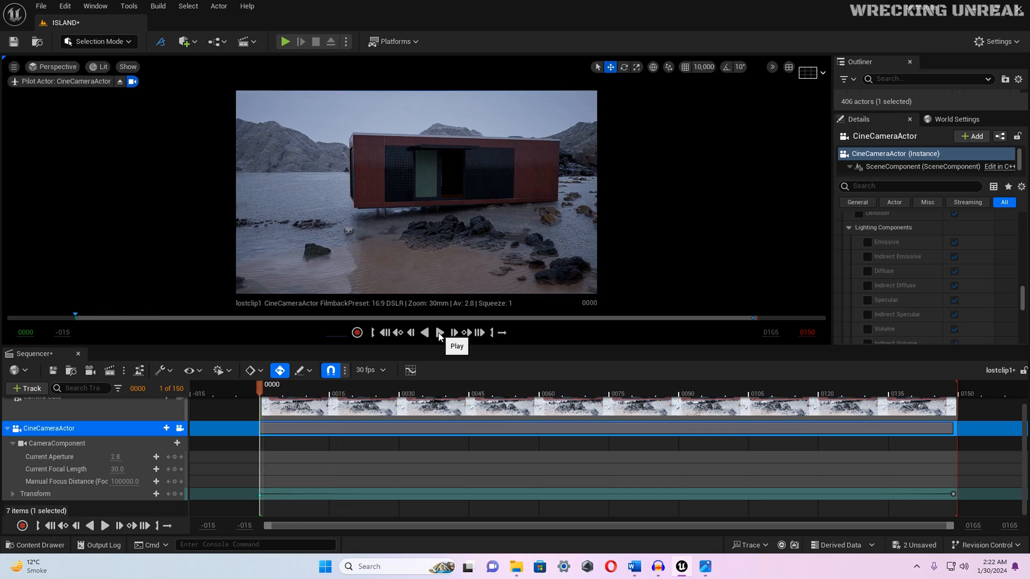
click(440, 333)
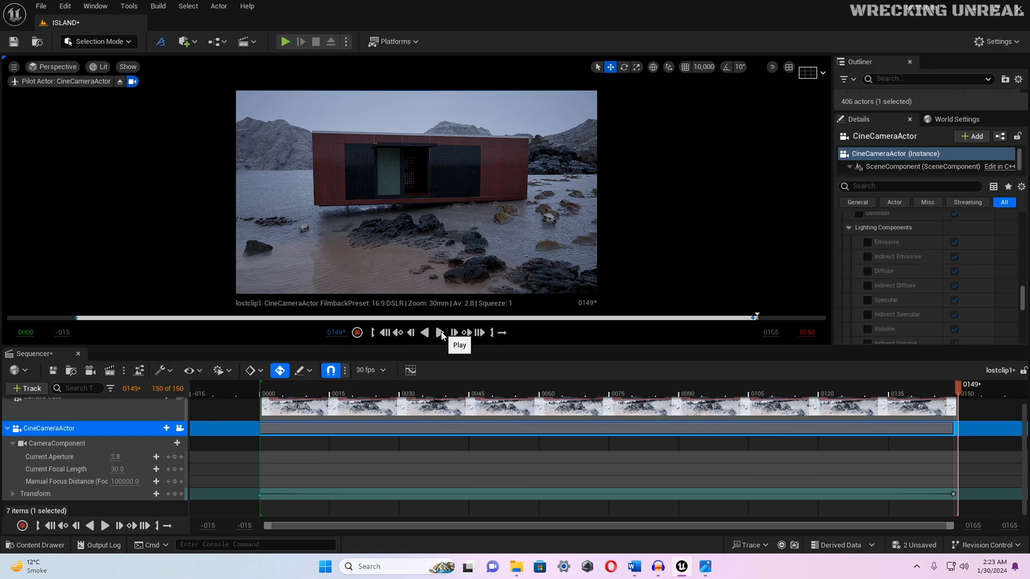
key(ctrl+s)
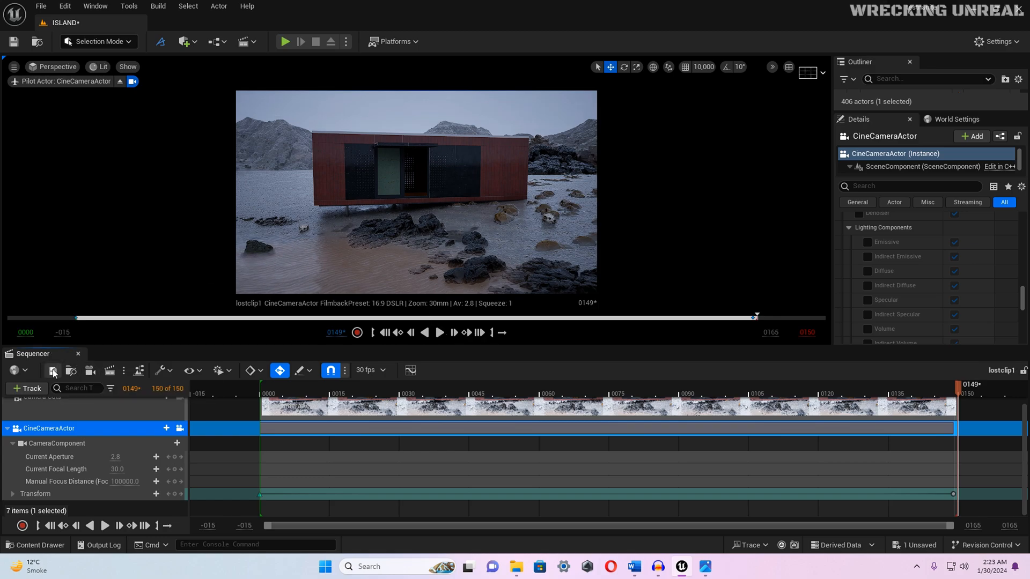
click(13, 41)
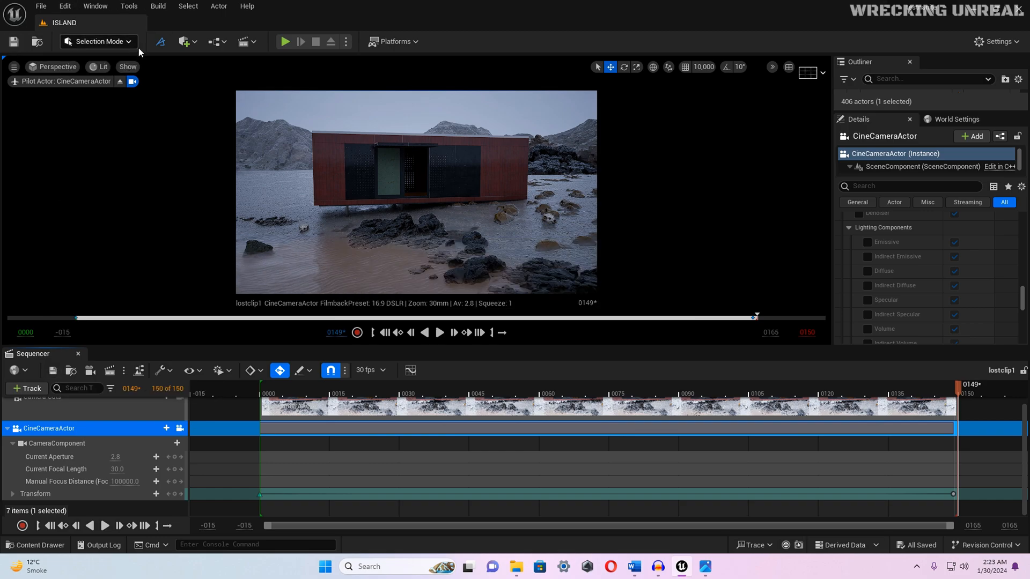
Step: Open the Movie Render Queue
click(96, 5)
mouse_move(144, 75)
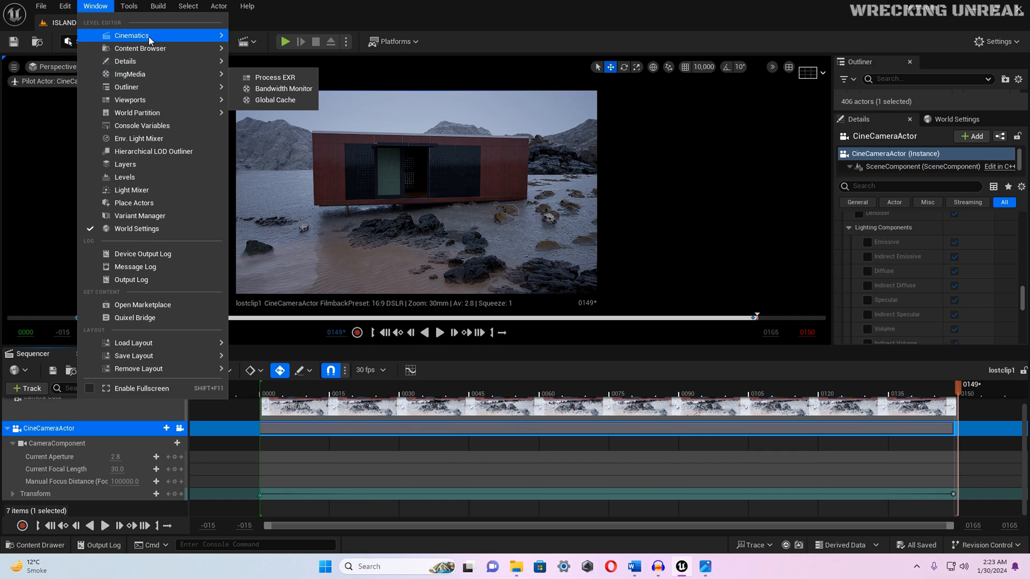
mouse_move(151, 39)
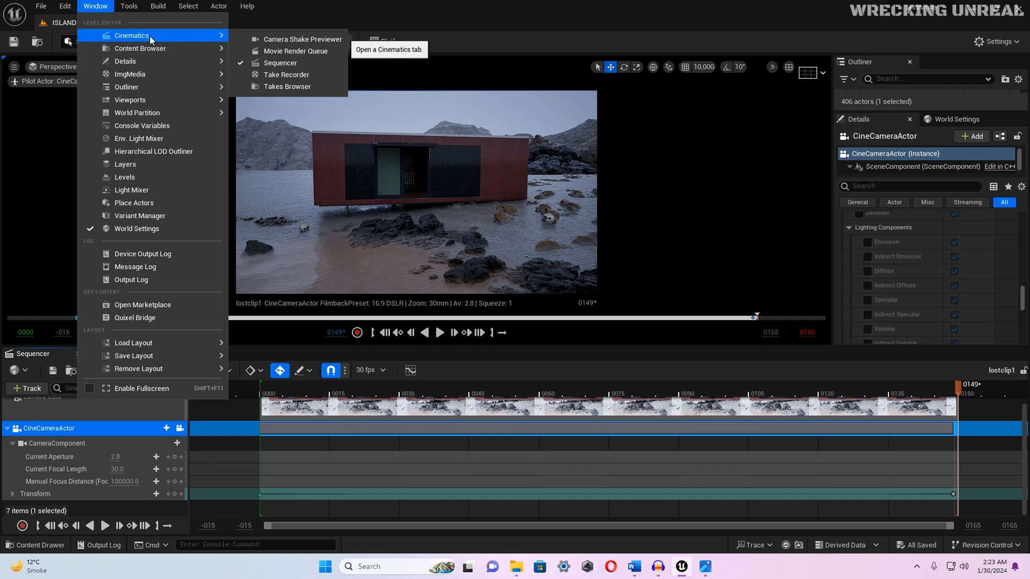
click(284, 51)
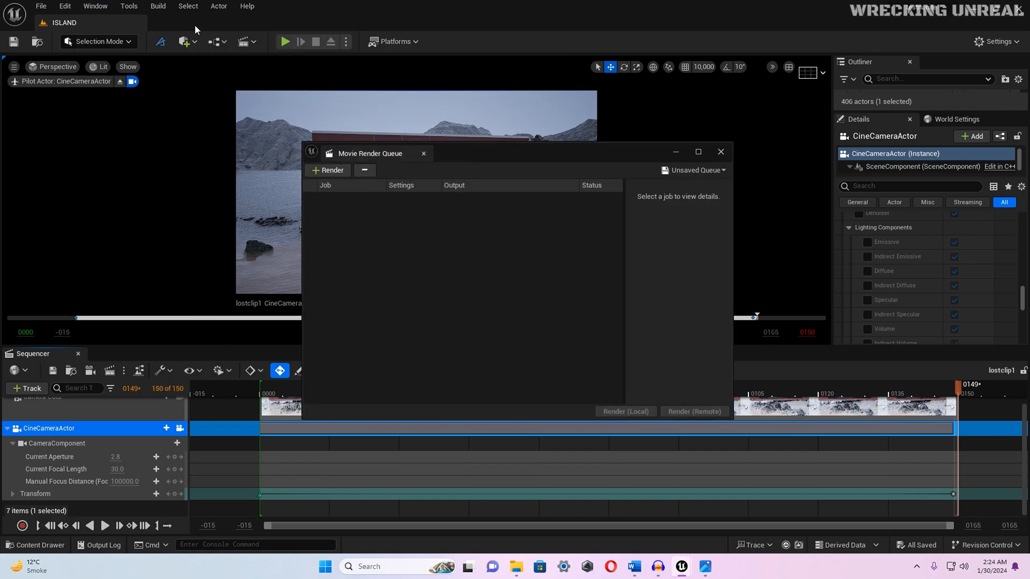
Step: Search the plugins for "movie rend" to check that the Movie Render Queue plugins are enabled, and close the plugin browser
click(72, 6)
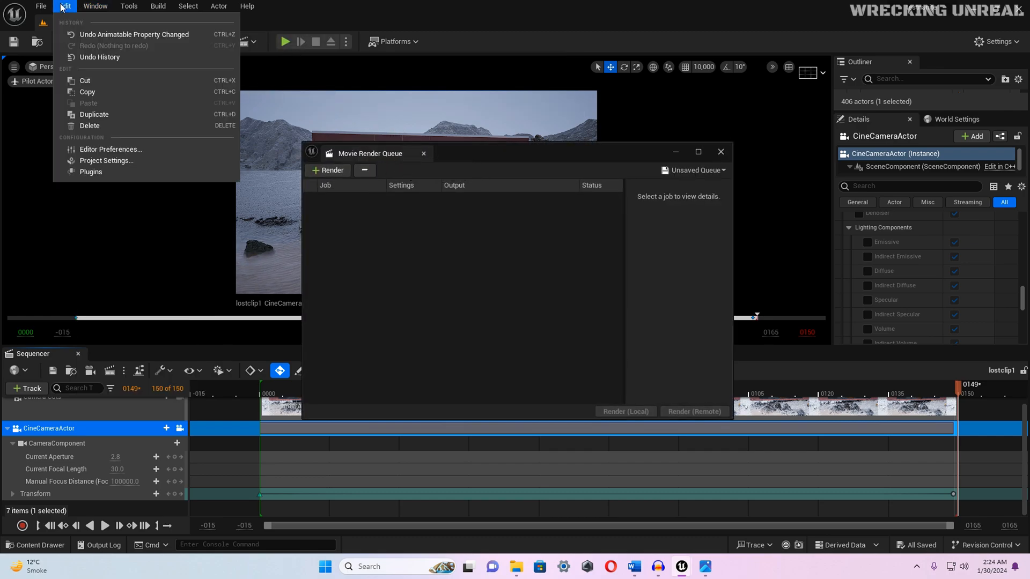
click(85, 175)
text(m)
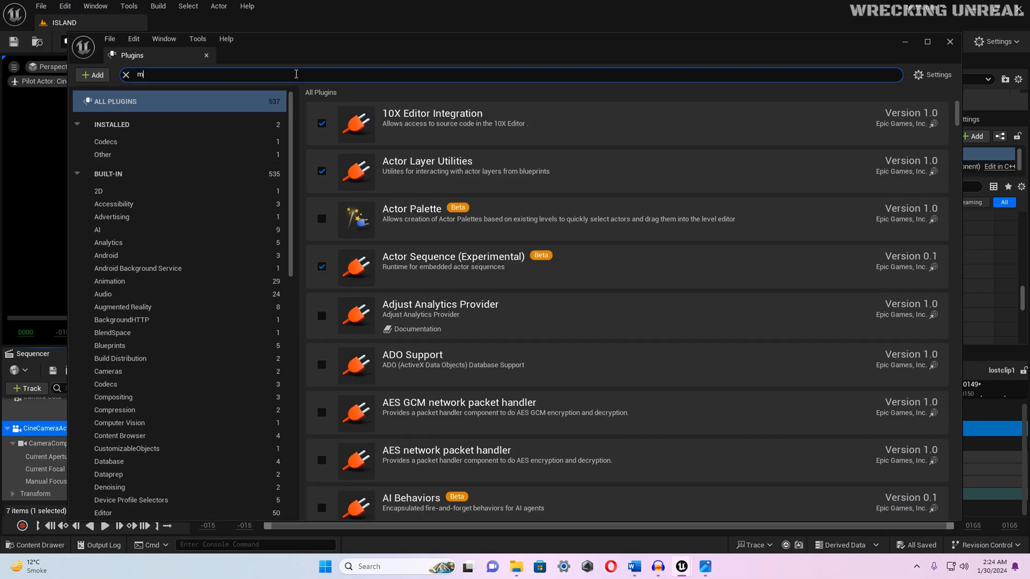
text(ovie)
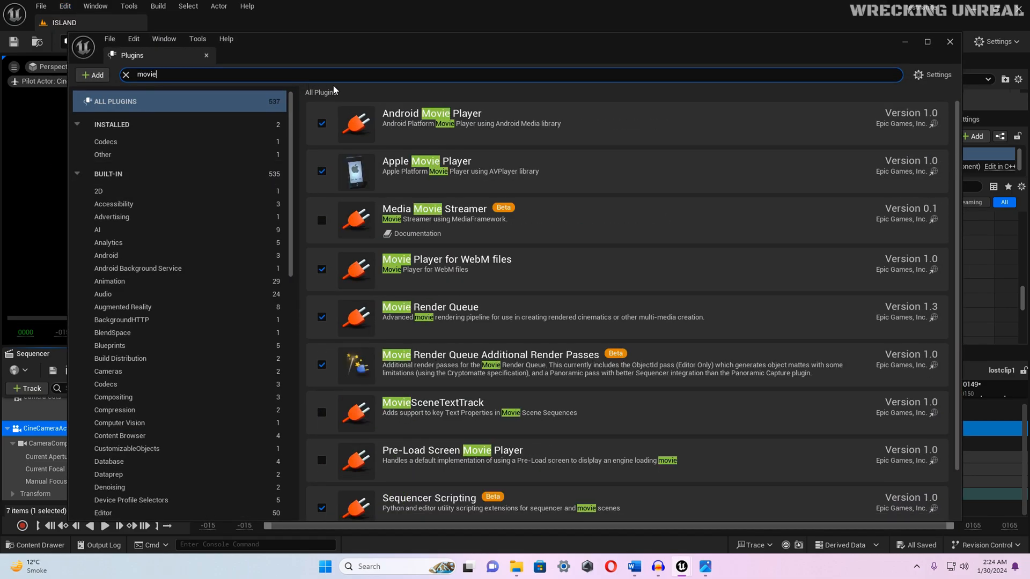
text( re)
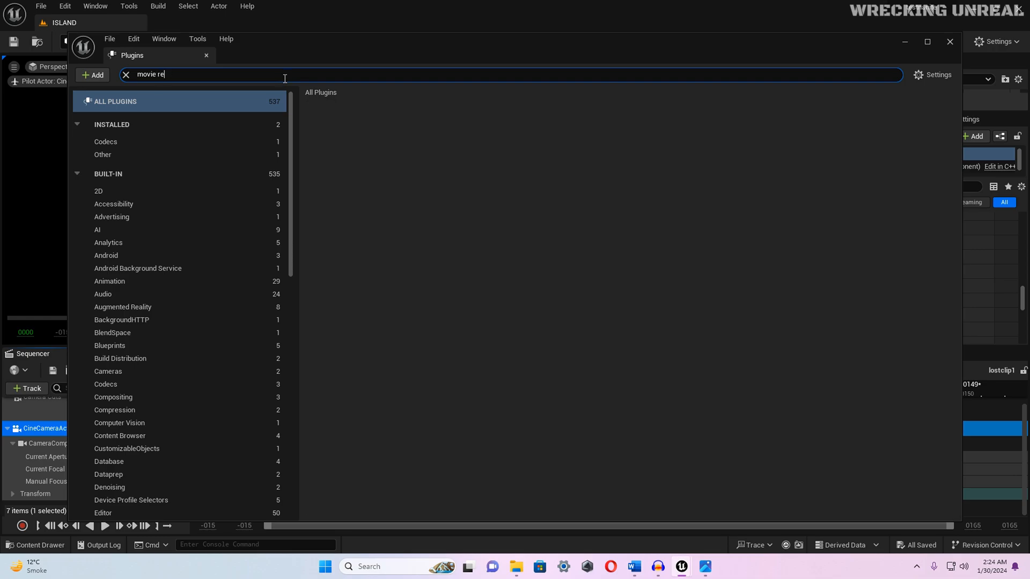
text(nd)
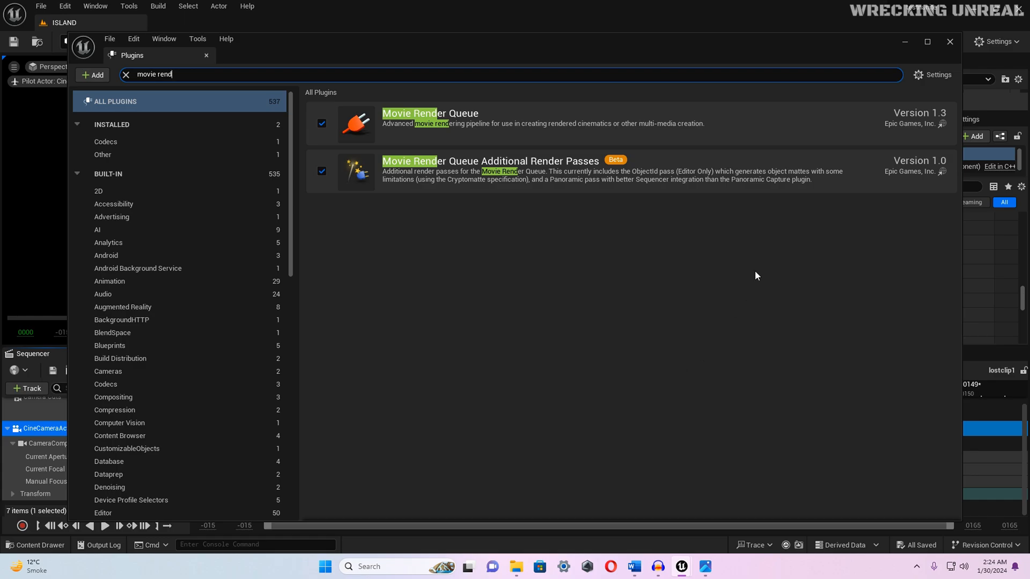
click(949, 42)
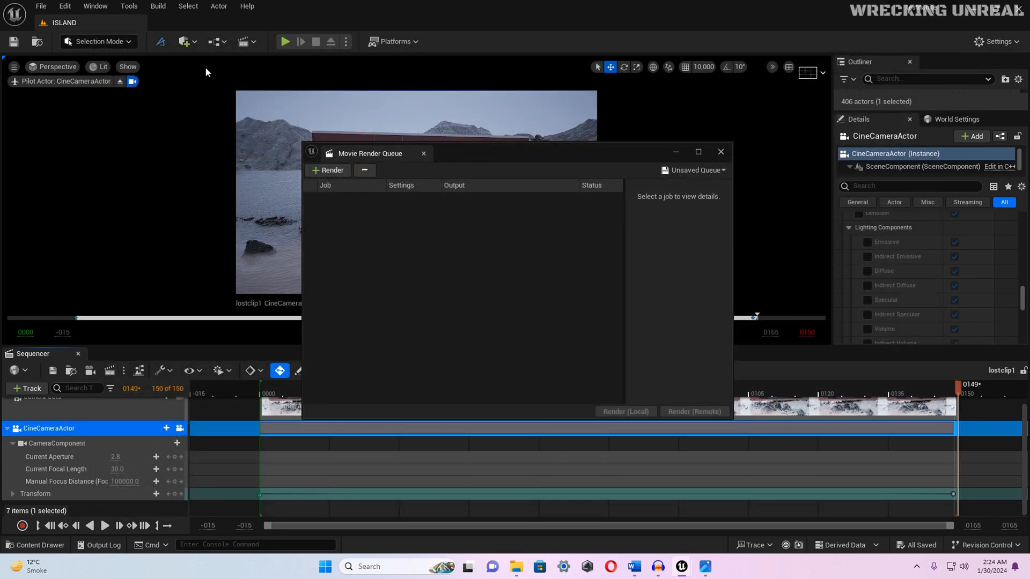
Step: Bring up the Movie Render Queue and add the lostclip1 level sequence as a render job
click(95, 7)
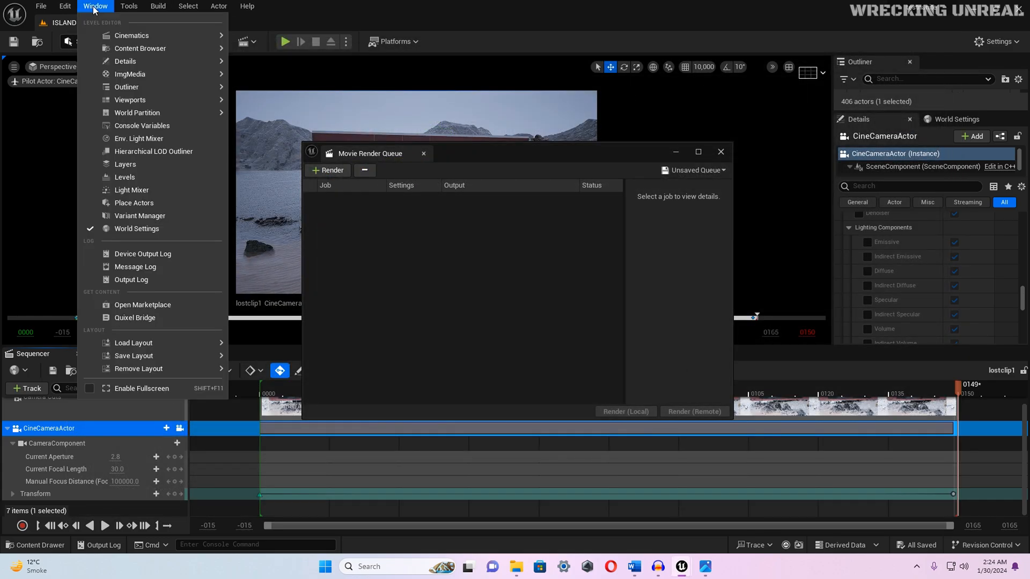
mouse_move(139, 35)
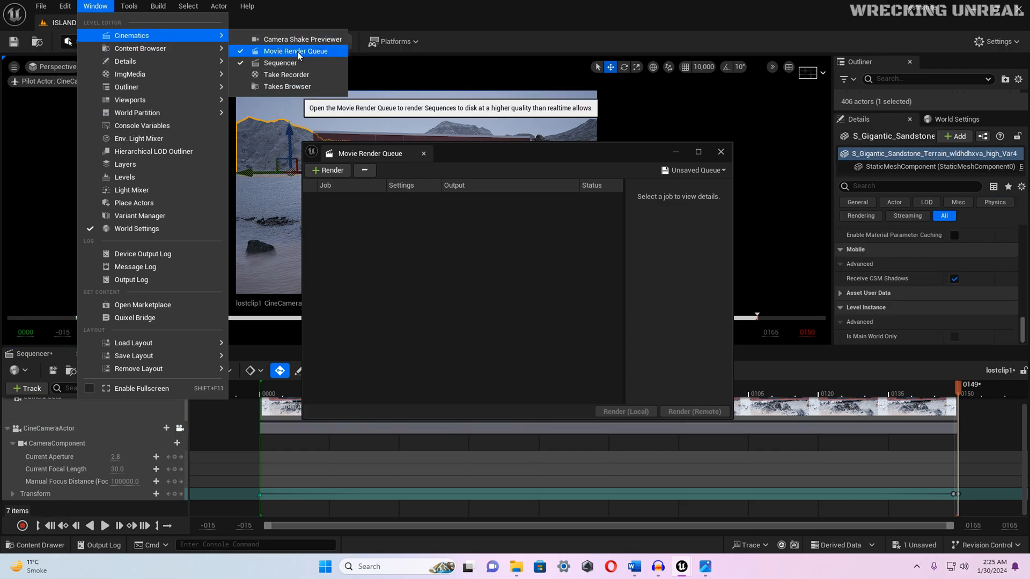
click(296, 51)
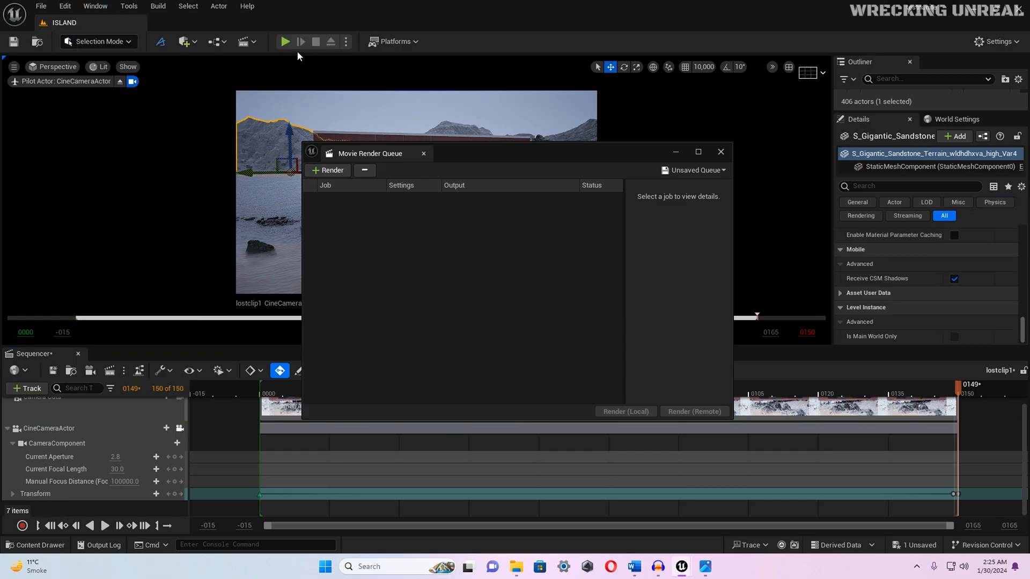
drag(483, 148, 484, 137)
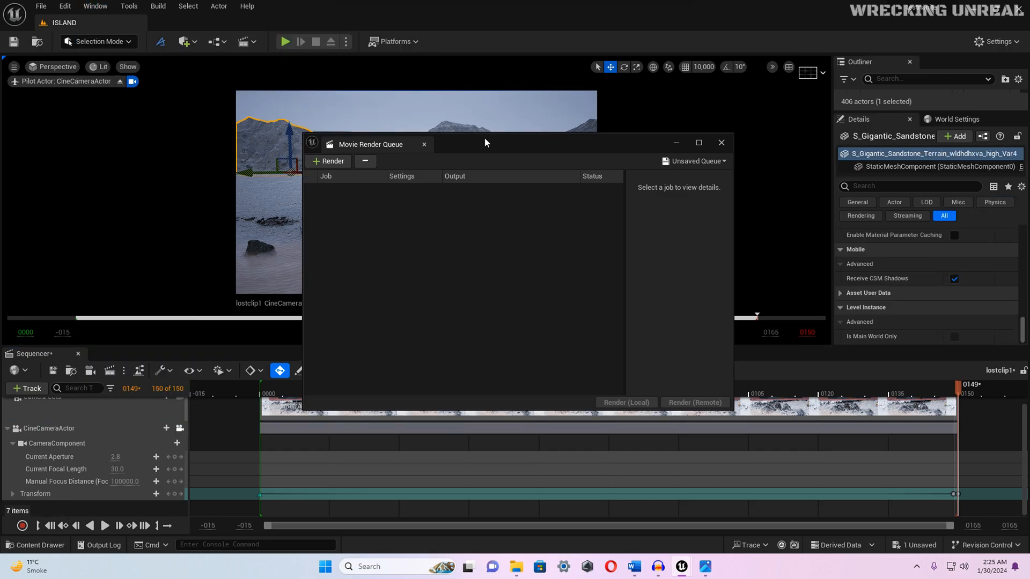
click(317, 161)
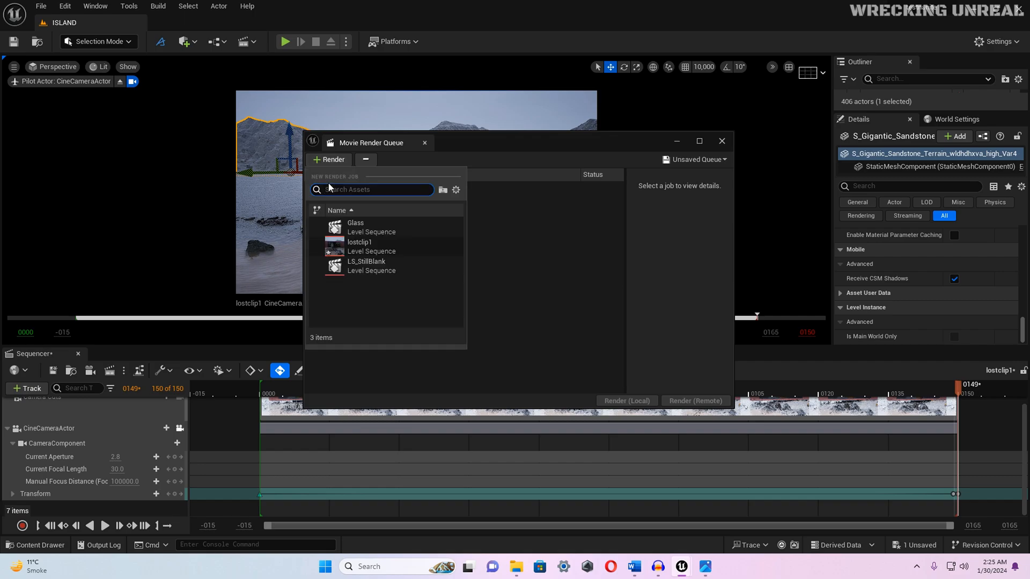
click(363, 248)
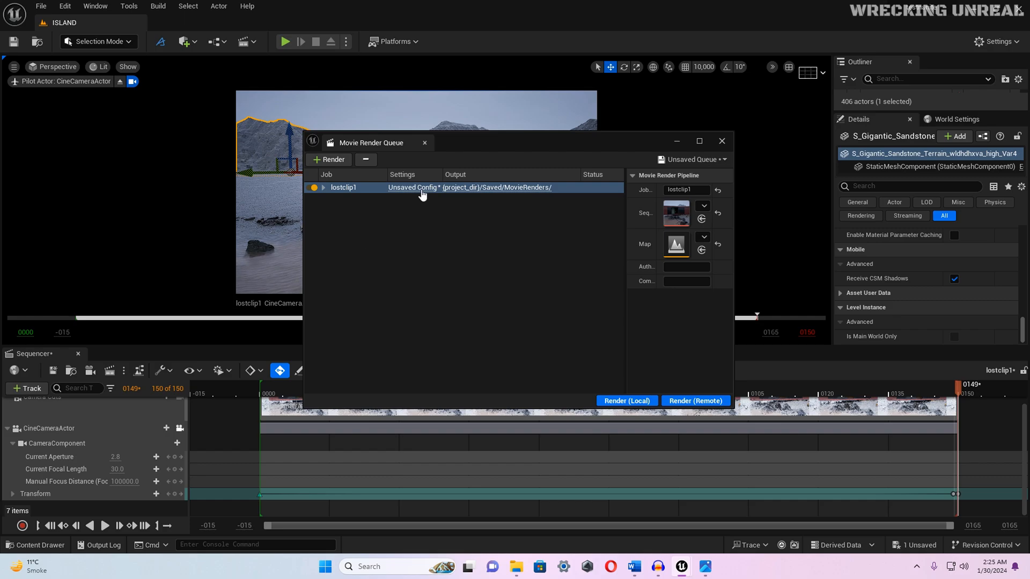
Step: Open the lostclip1 job's render config and delete the .jpg Sequence [8bit] export
click(422, 189)
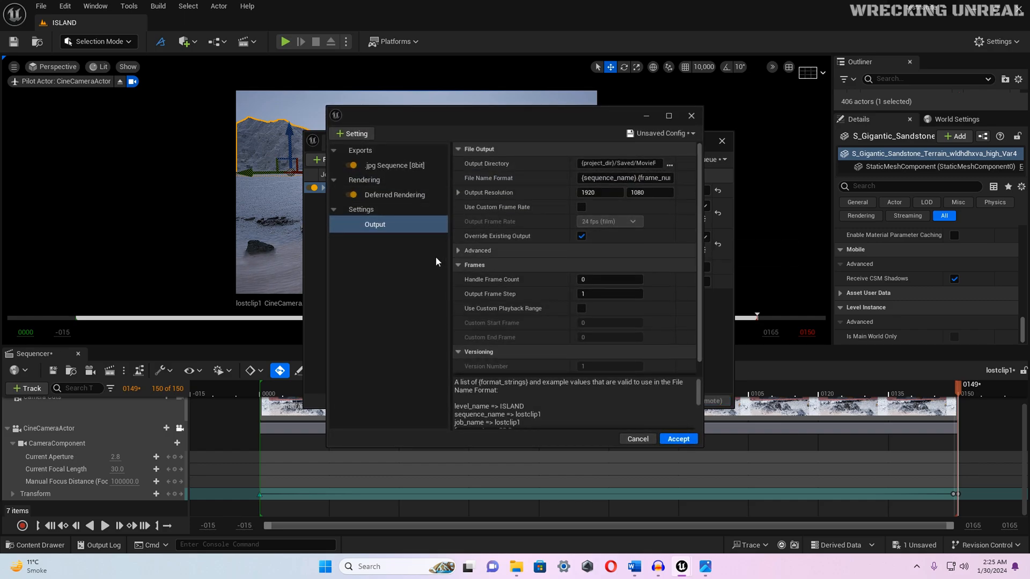
click(398, 192)
click(395, 166)
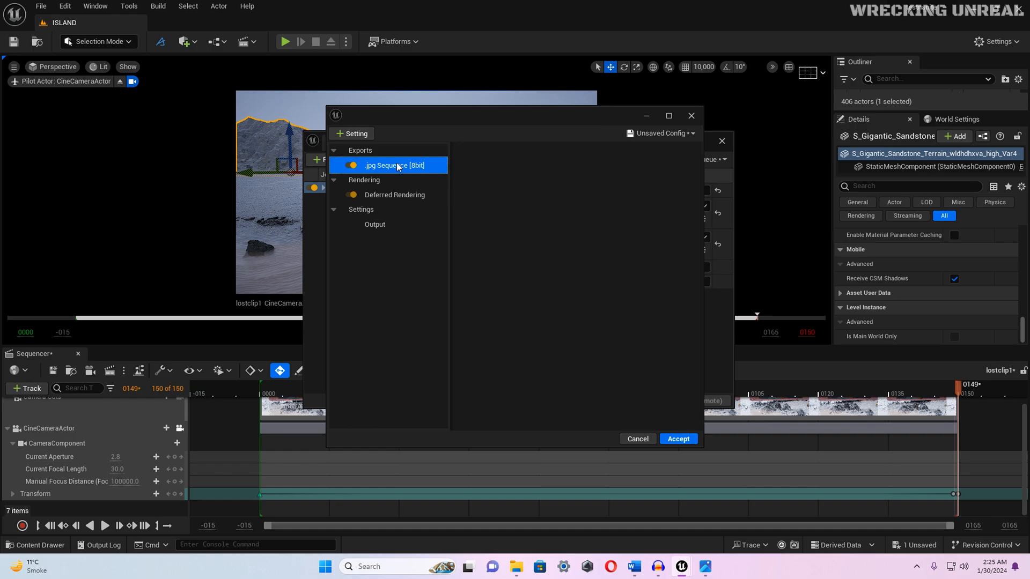
key(Delete)
Step: Add Anti-aliasing, .exr Sequence [16bit], Console Variables and High Resolution to the lostclip1 render config
click(352, 135)
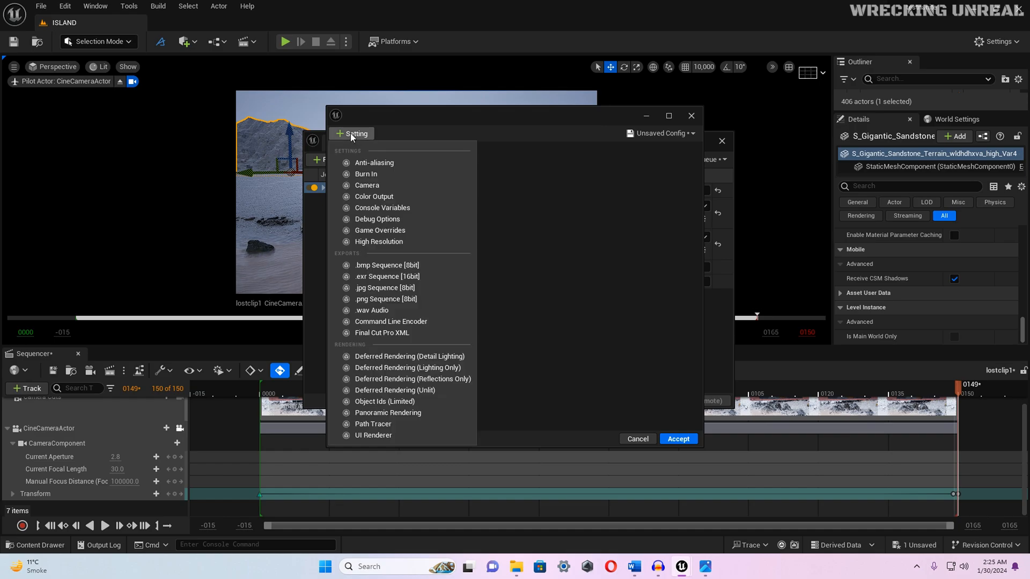
click(354, 162)
click(355, 133)
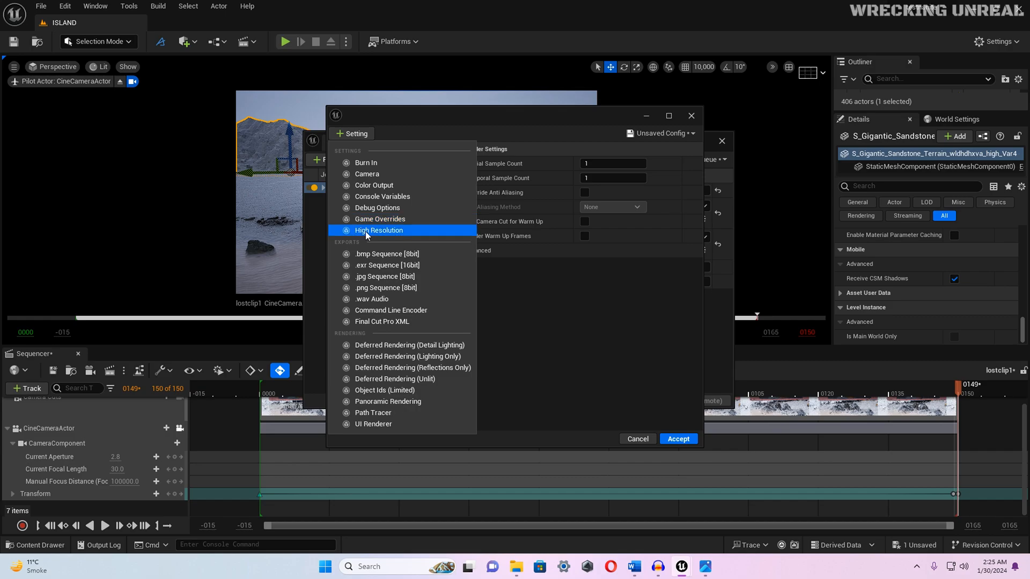
click(374, 265)
click(353, 136)
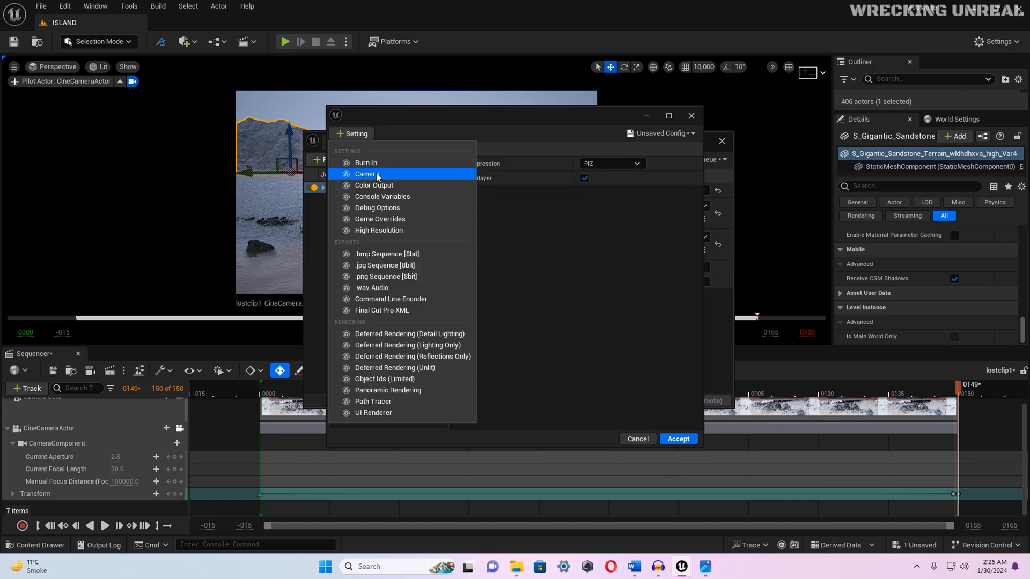
click(377, 197)
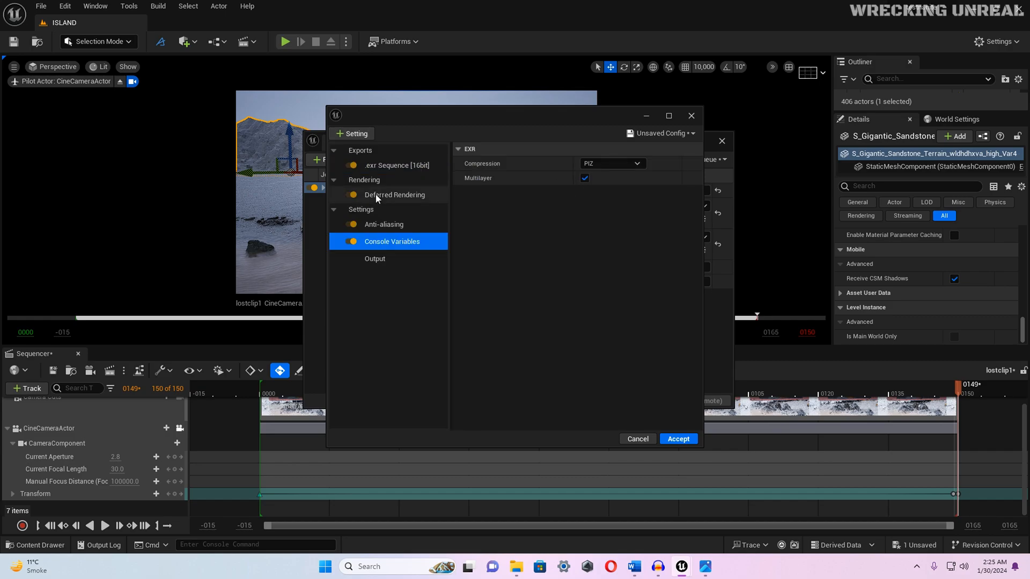
click(359, 135)
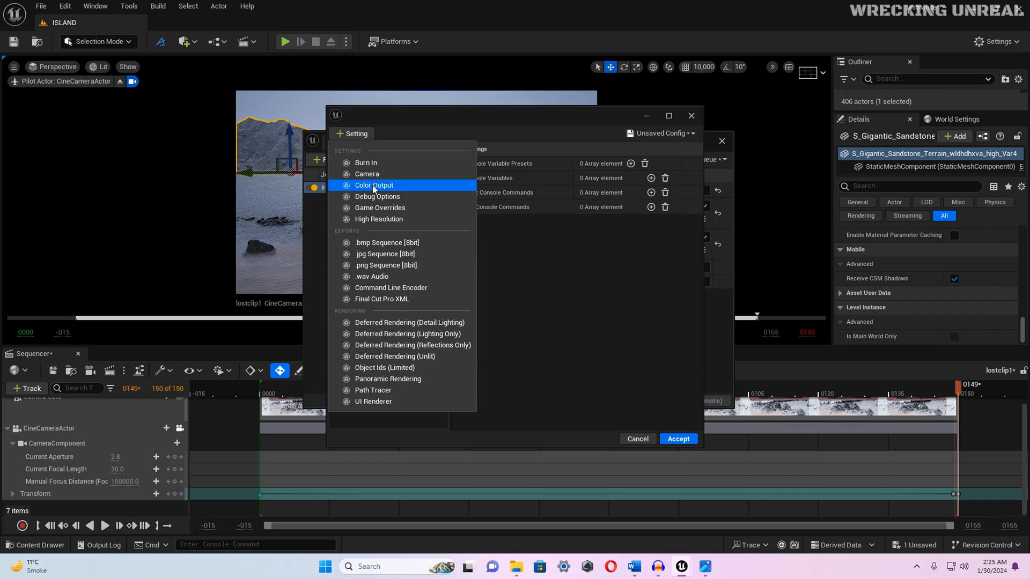
click(370, 219)
click(358, 135)
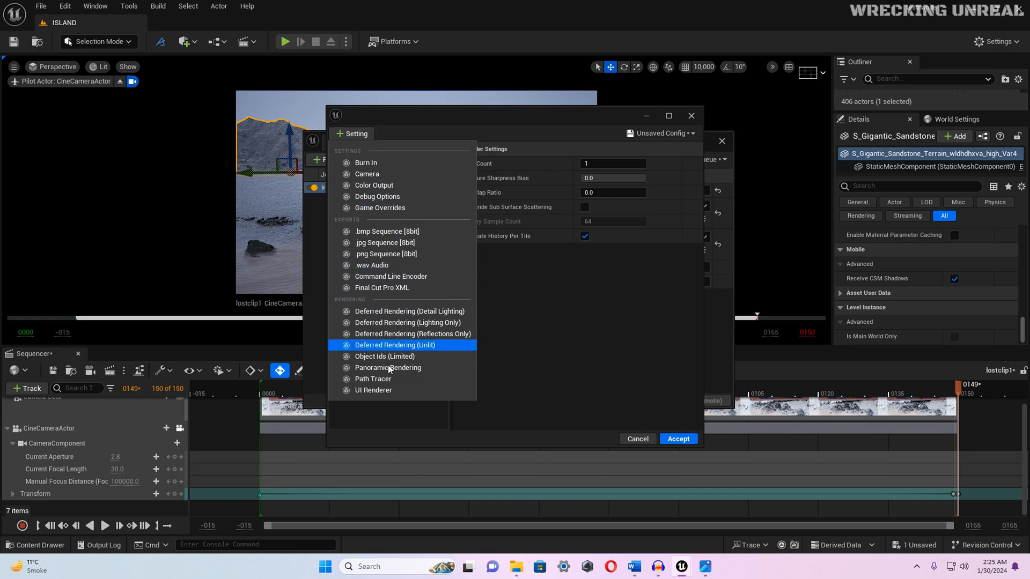
click(392, 416)
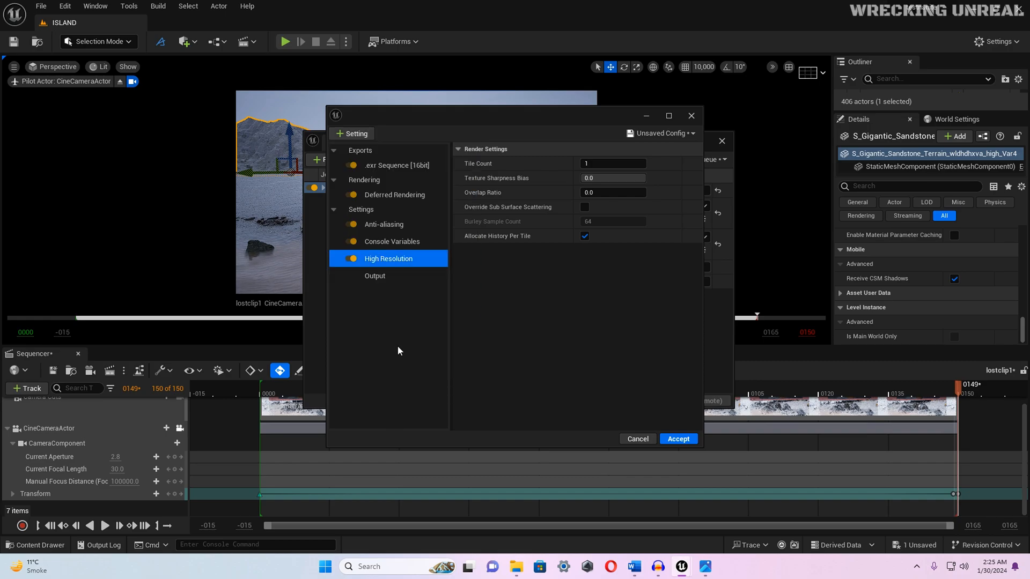
Step: Set the Anti-aliasing Temporal Sample Count to 64 and enable Use Camera Cut for Warm Up, Render Warm Up Frames and Override Anti Aliasing
click(393, 226)
click(594, 175)
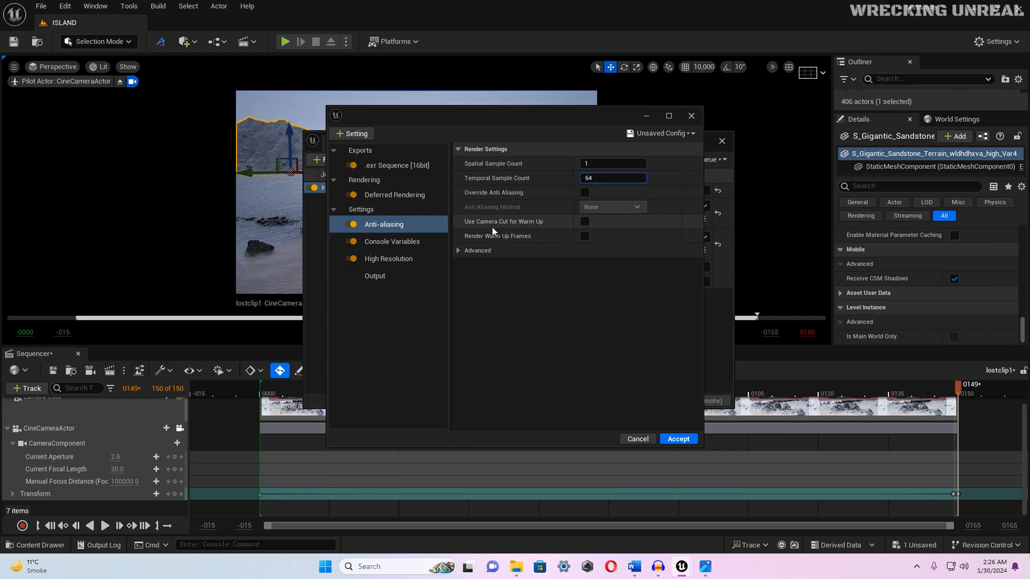
click(585, 221)
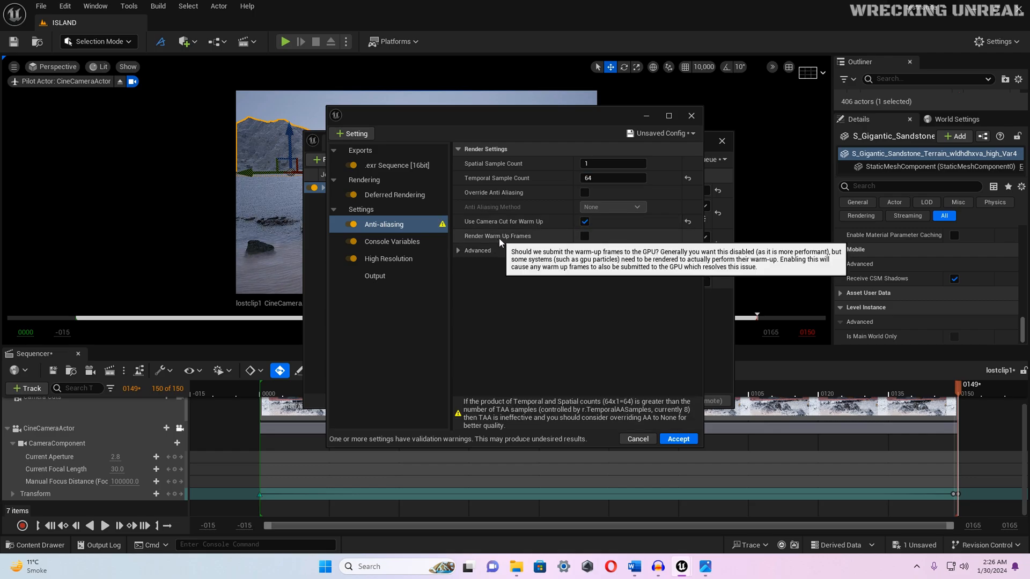
click(584, 236)
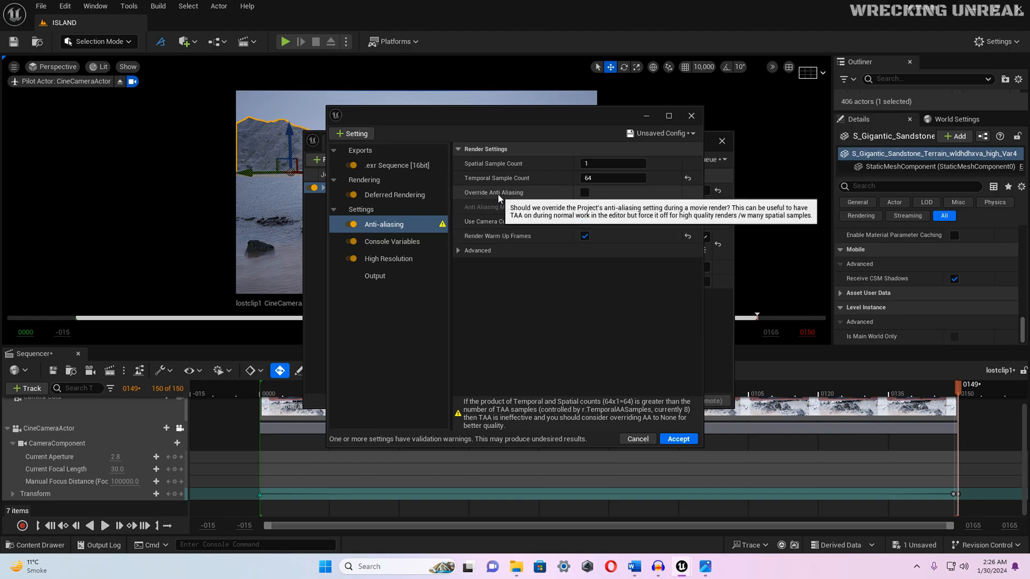
click(585, 192)
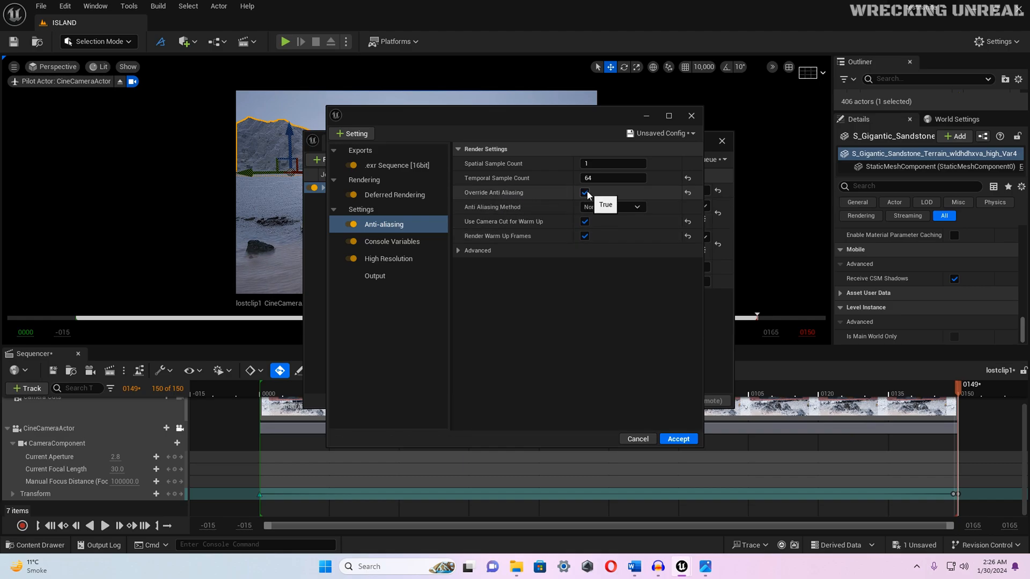
Step: Enable Override Sub Surface Scattering in the High Resolution settings, and accept the config after reviewing the Output settings
click(399, 259)
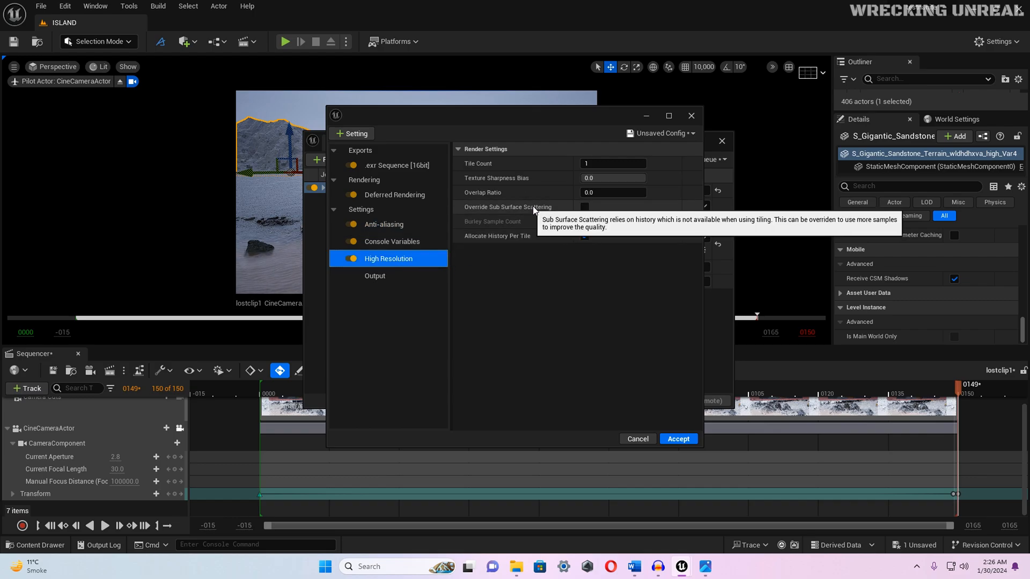
click(585, 207)
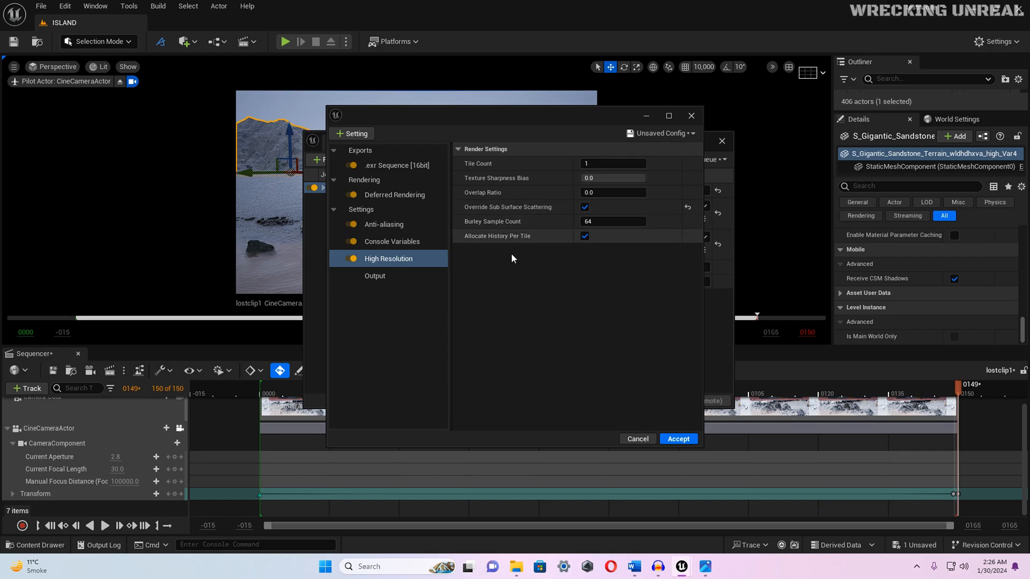
click(398, 278)
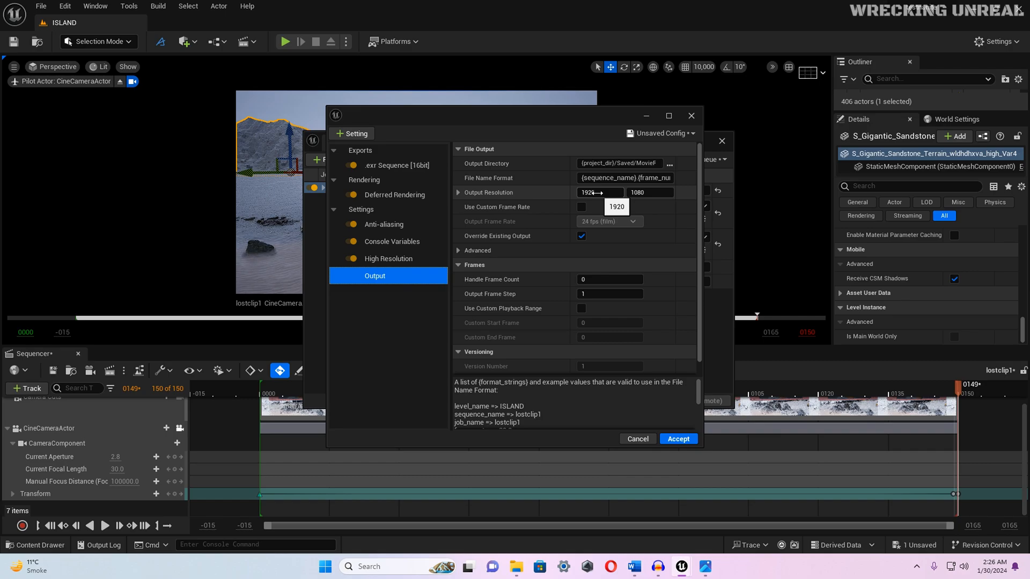
click(677, 439)
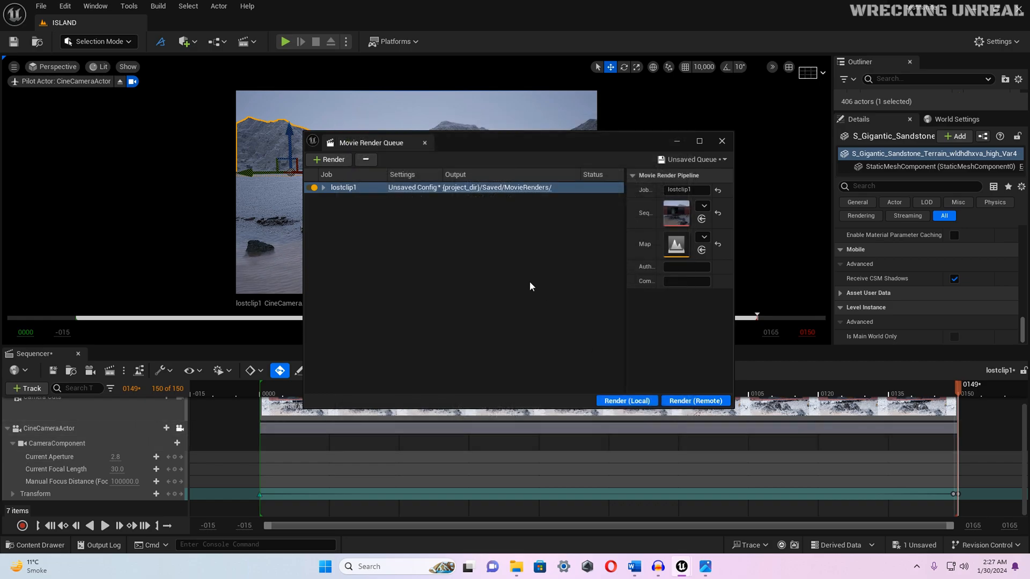
Step: Save the lostclip1 job's render config as a preset named wreckingunreal in the Content folder, and show it in the preset list
click(411, 188)
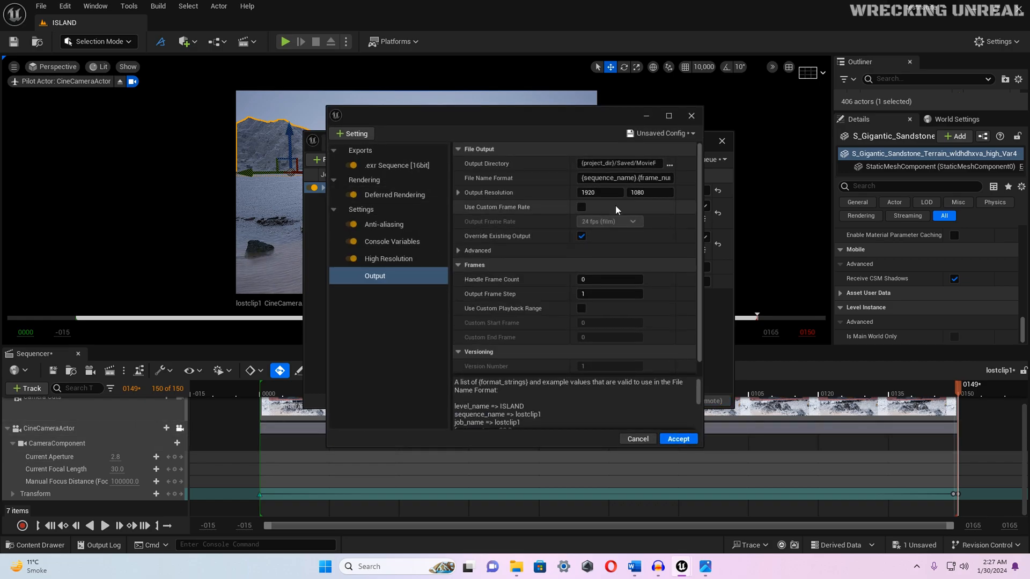
click(654, 134)
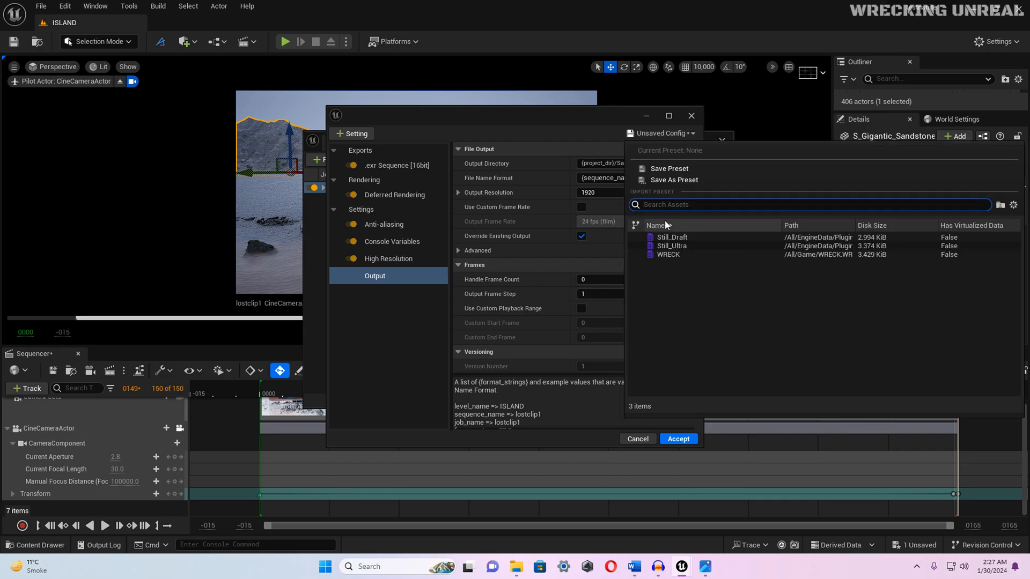
click(674, 170)
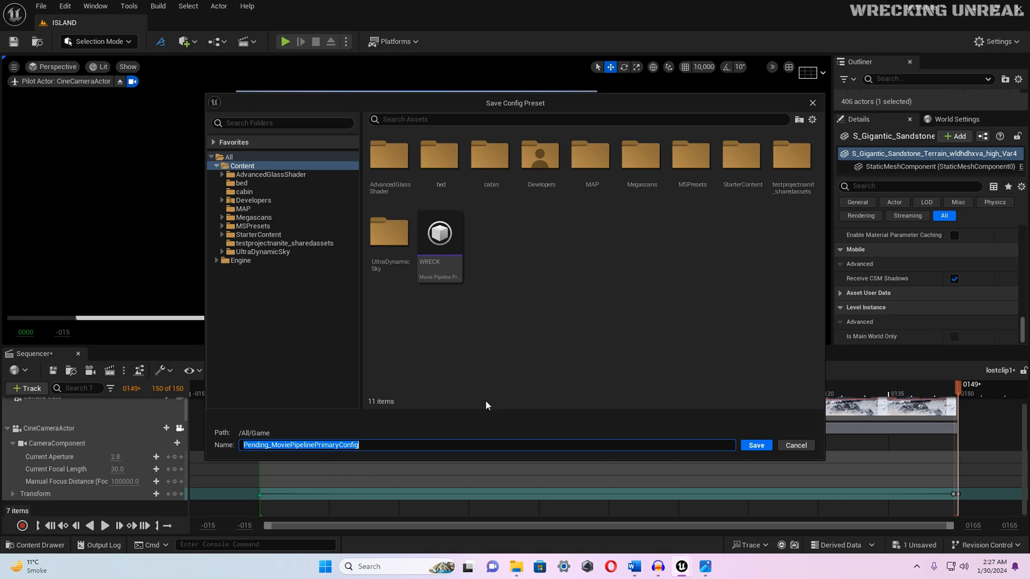
text(wrecking)
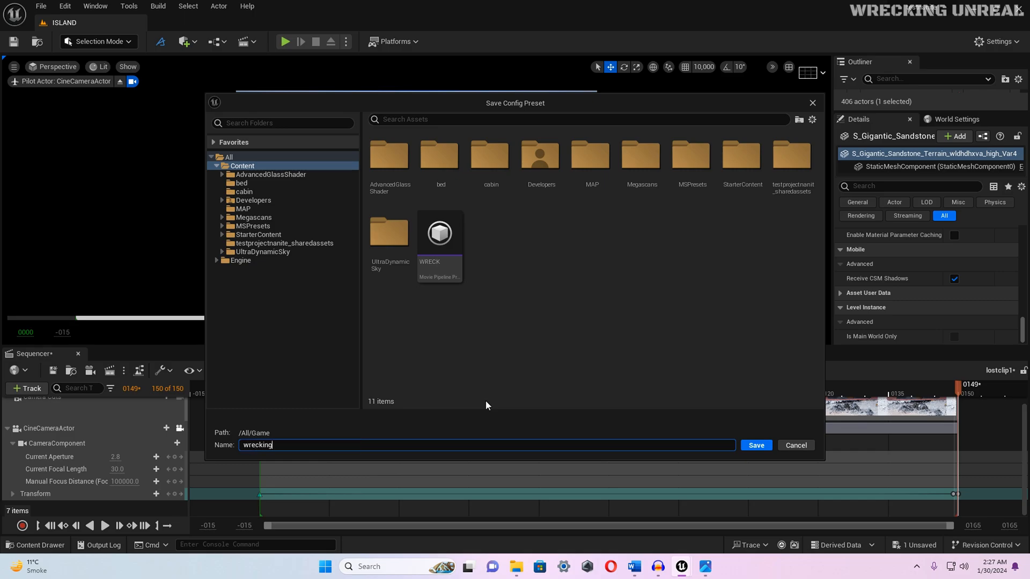
text(unreal)
click(757, 445)
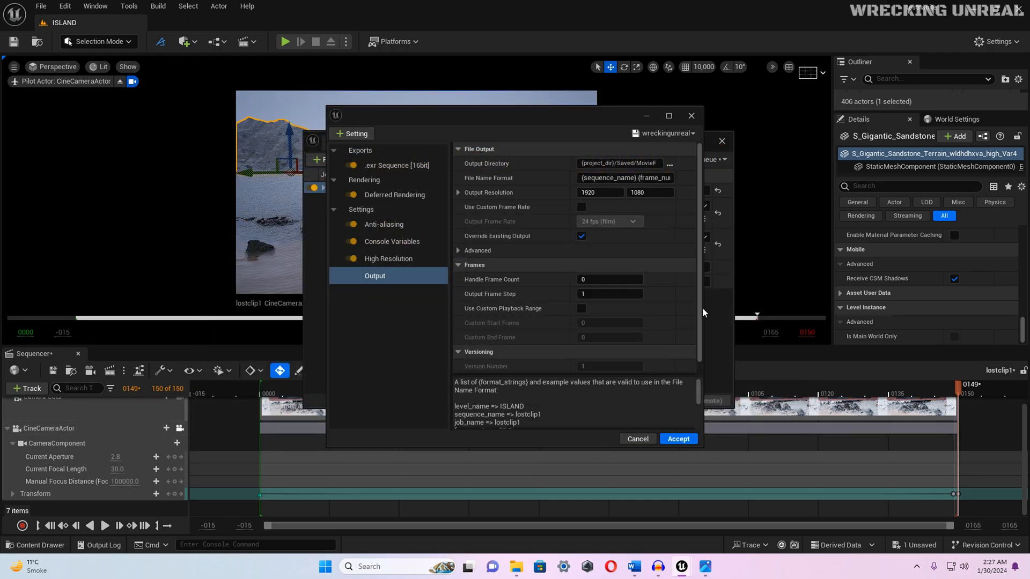
click(661, 132)
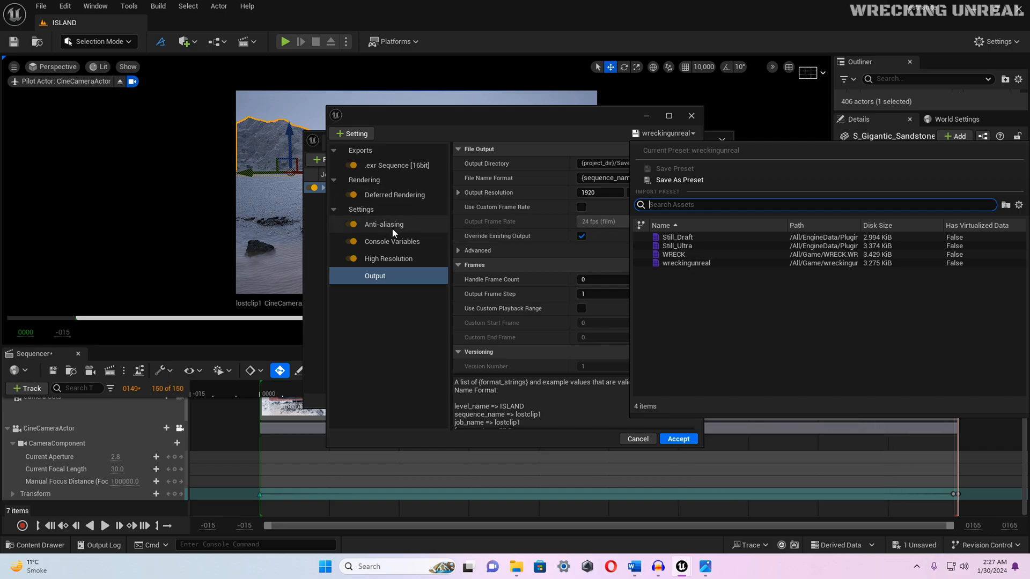
Step: Load the wreckingunreal preset into the lostclip1 render config, accept it, and minimize the Movie Render Queue window
click(698, 263)
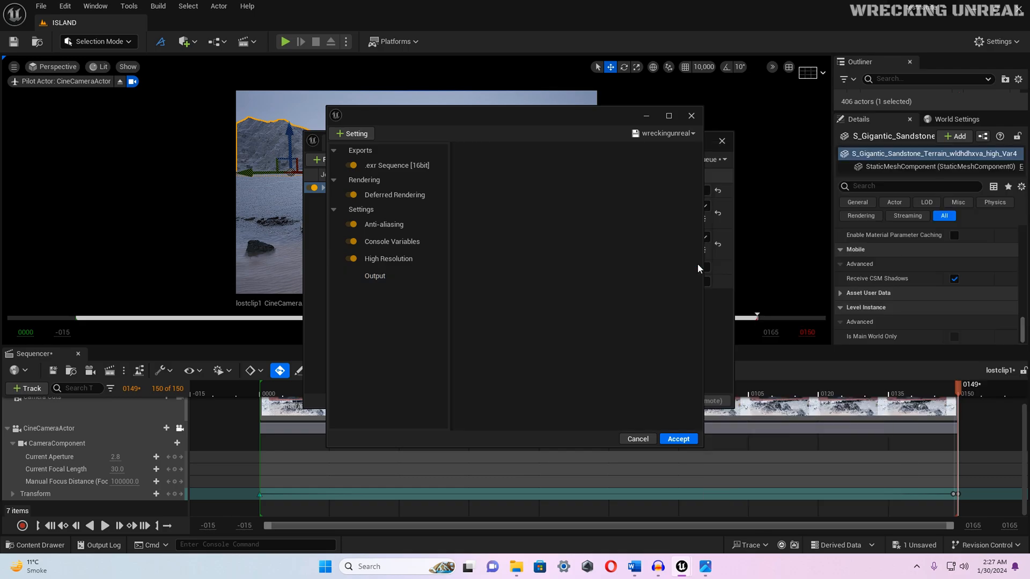
click(678, 440)
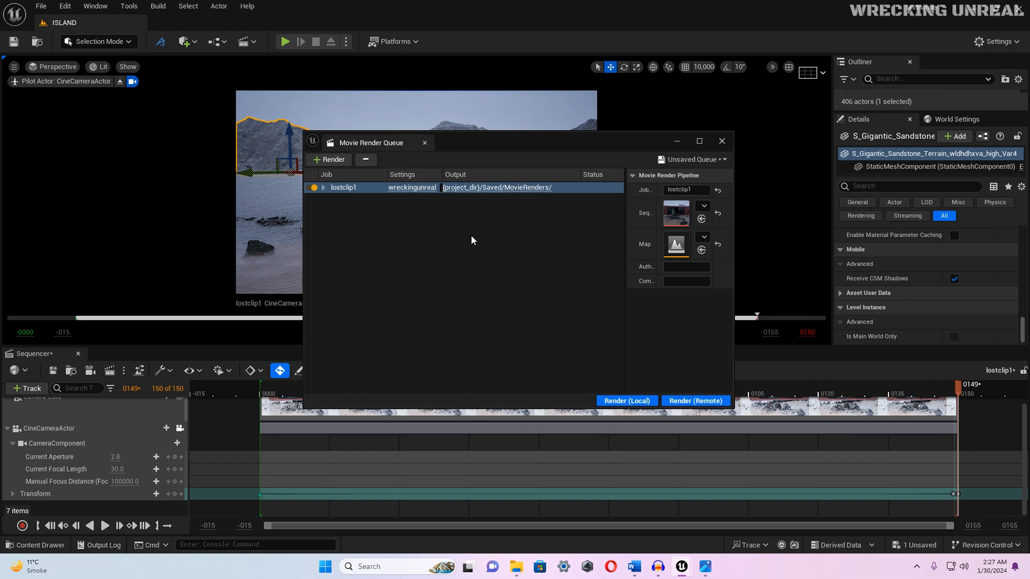
click(676, 140)
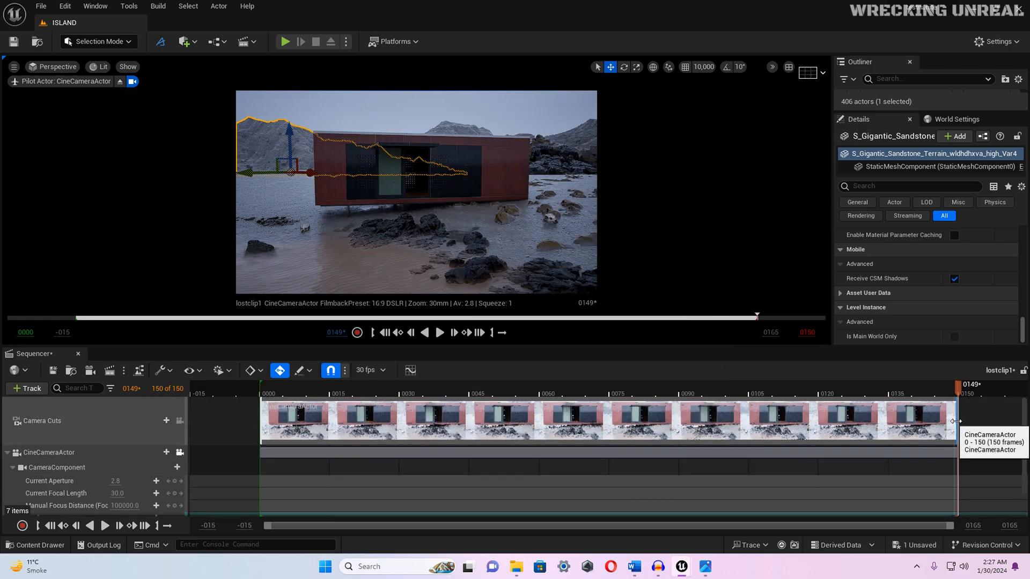
Step: Deselect the terrain and extend the Camera Cuts section beyond both ends of the playback range, to about frames -13 to 164
key(Escape)
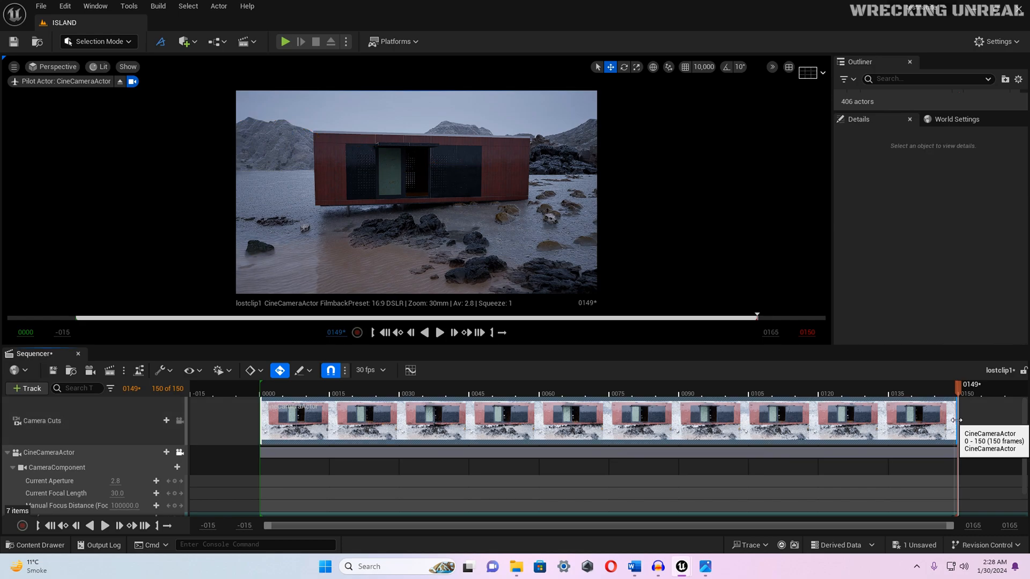
drag(956, 421, 1023, 420)
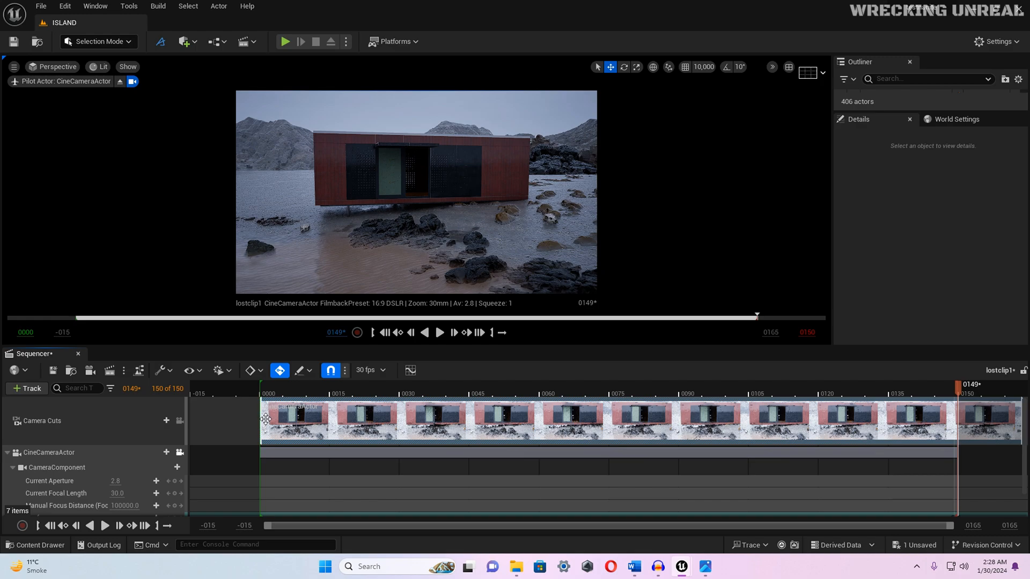
drag(257, 421, 200, 423)
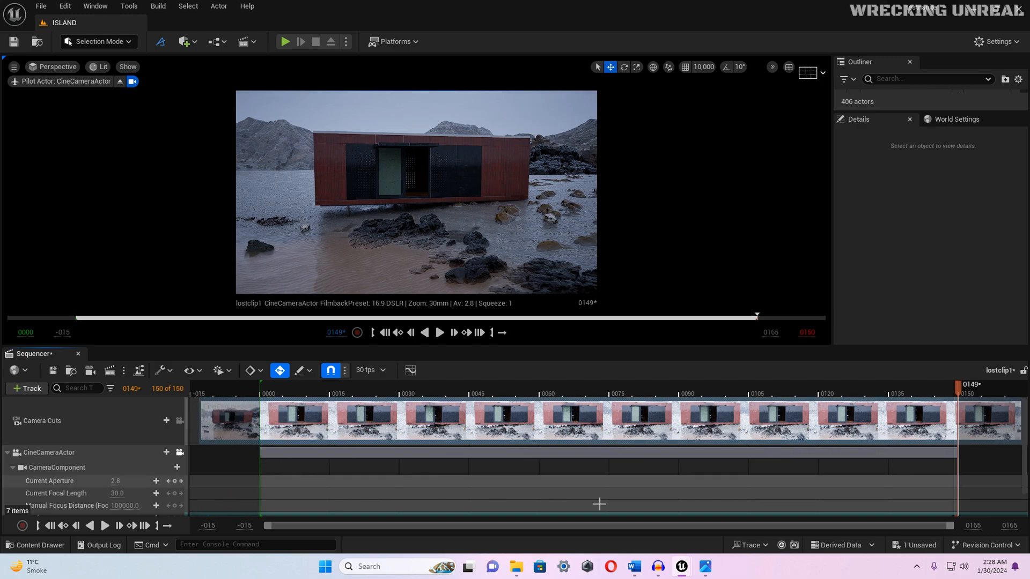
Step: Set the sequence's view range end to 300 and stretch the Camera Cuts section to about frames -16 to 297
click(974, 526)
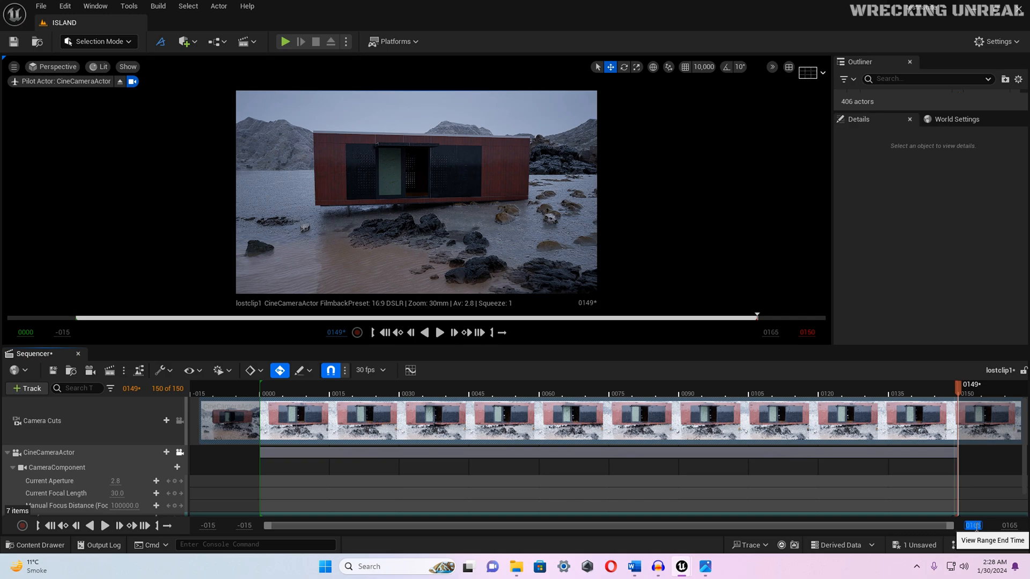
text(300)
key(Return)
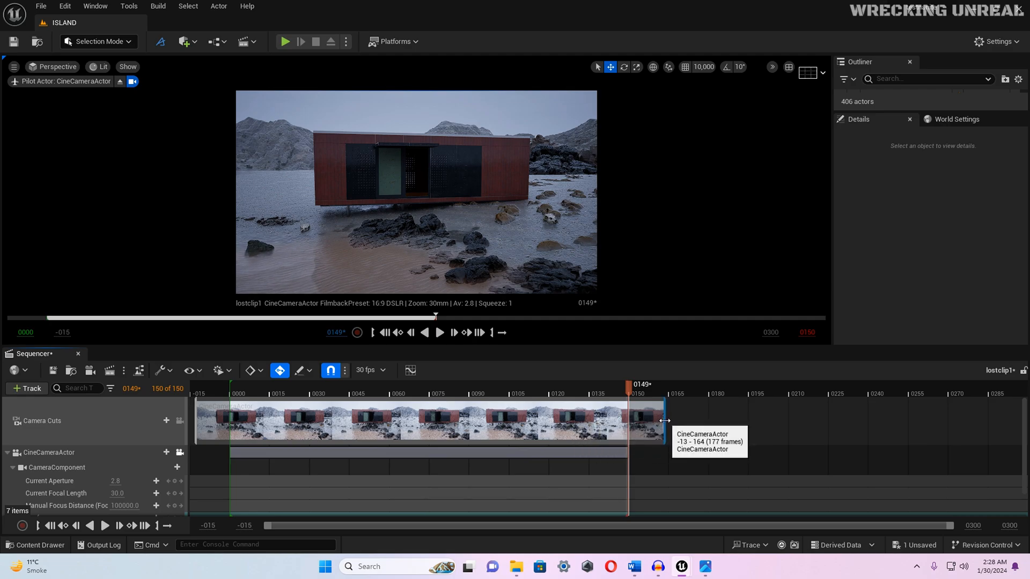
drag(664, 421, 1018, 420)
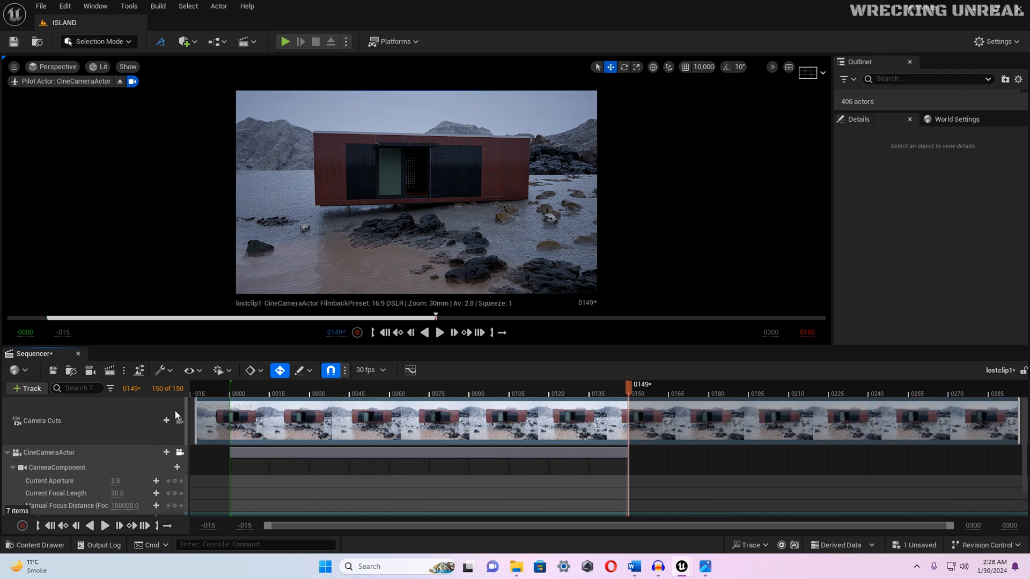
drag(196, 418, 189, 419)
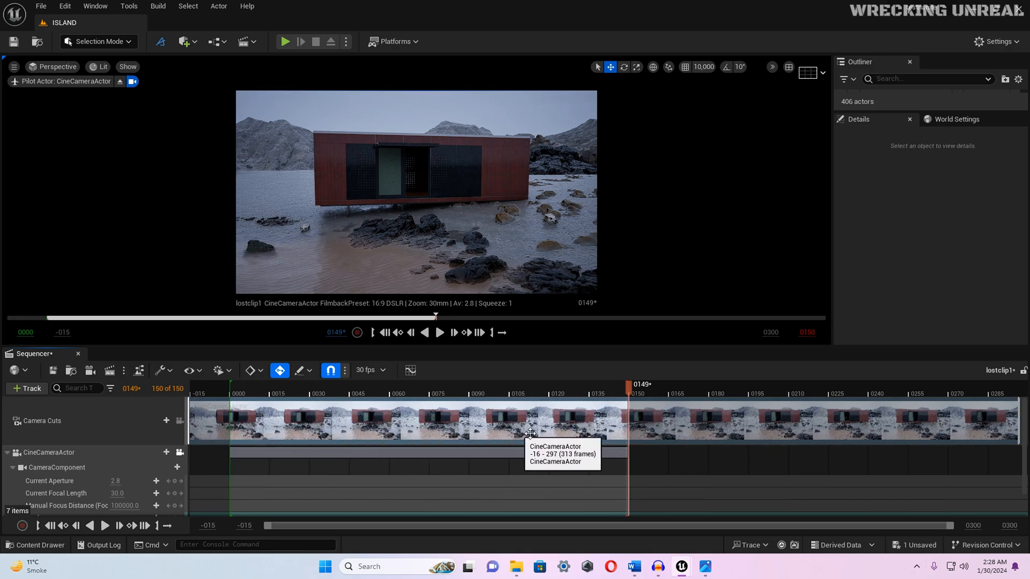
Step: Play back the lostclip1 camera animation, pause it at about frame 46, and review the camera tracks
click(441, 334)
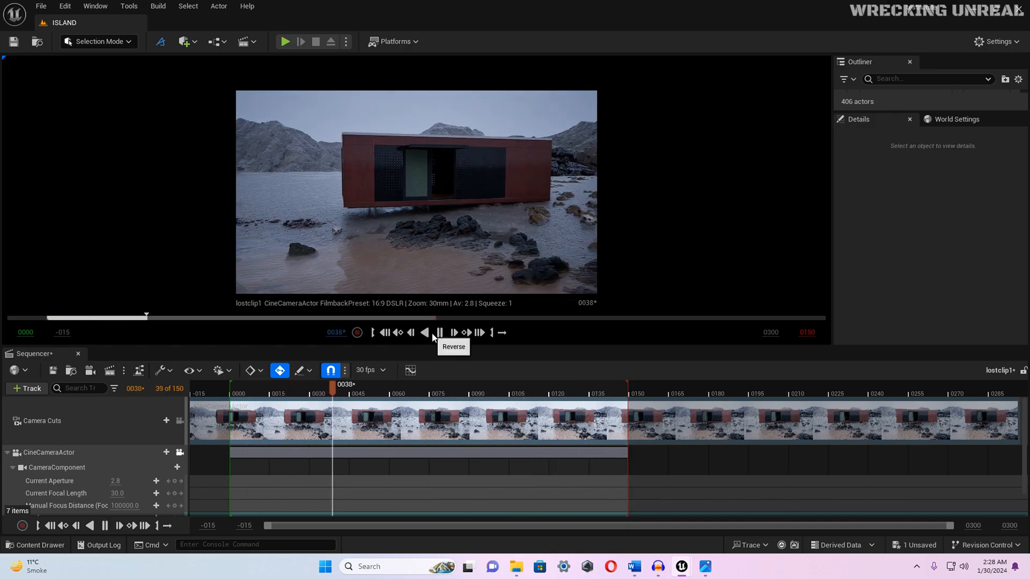
click(439, 334)
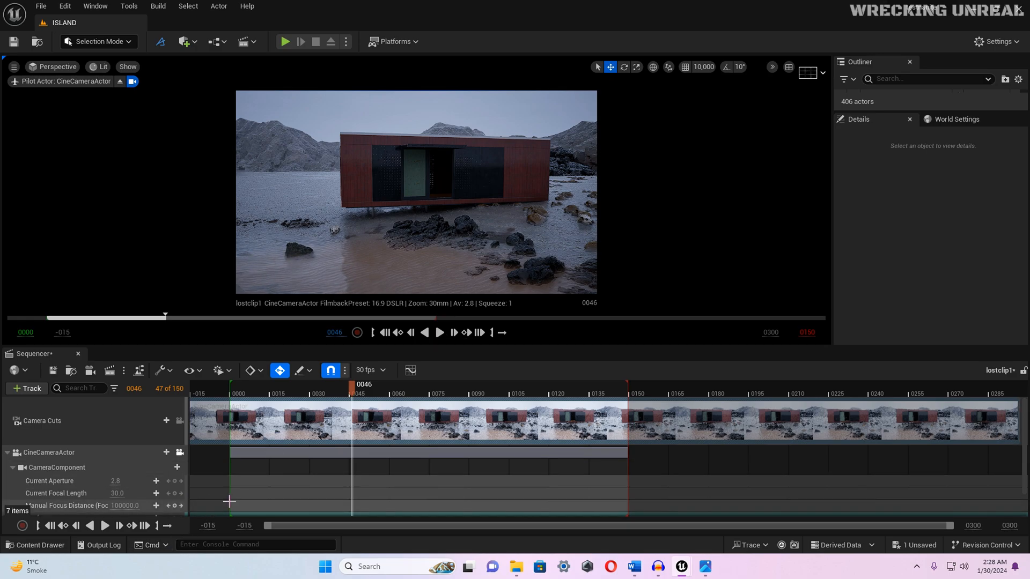
scroll(229, 502, down, 1)
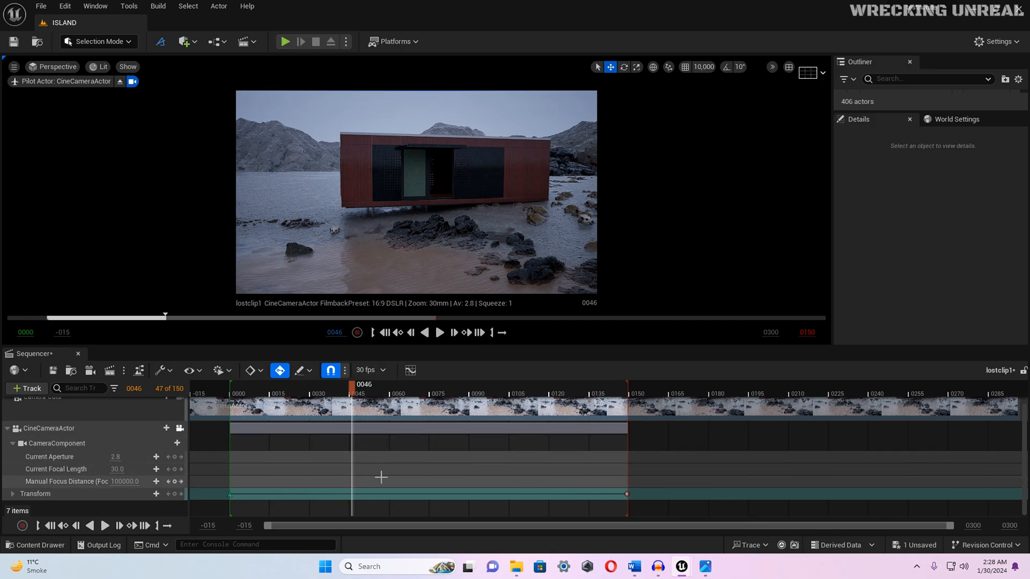
scroll(391, 472, up, 1)
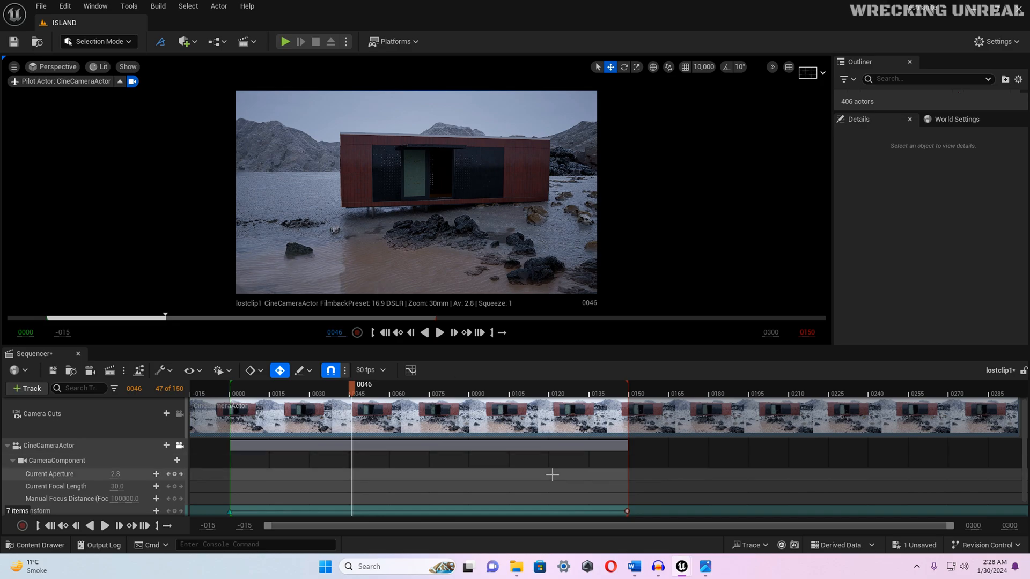
Step: Restore the Movie Render Queue window with the lostclip1 job and reposition it over the editor
mouse_move(682, 573)
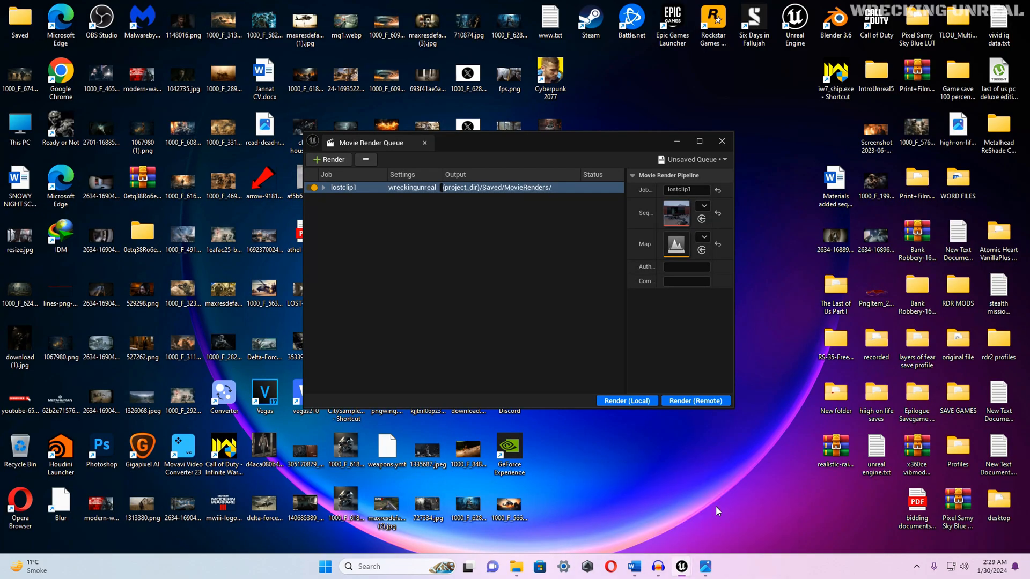
click(716, 507)
drag(546, 145, 636, 144)
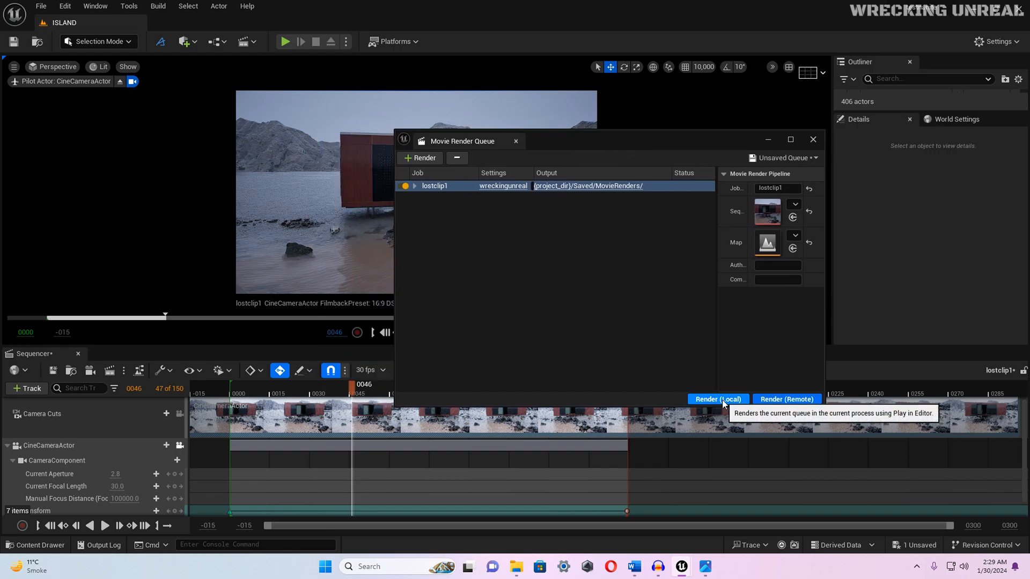